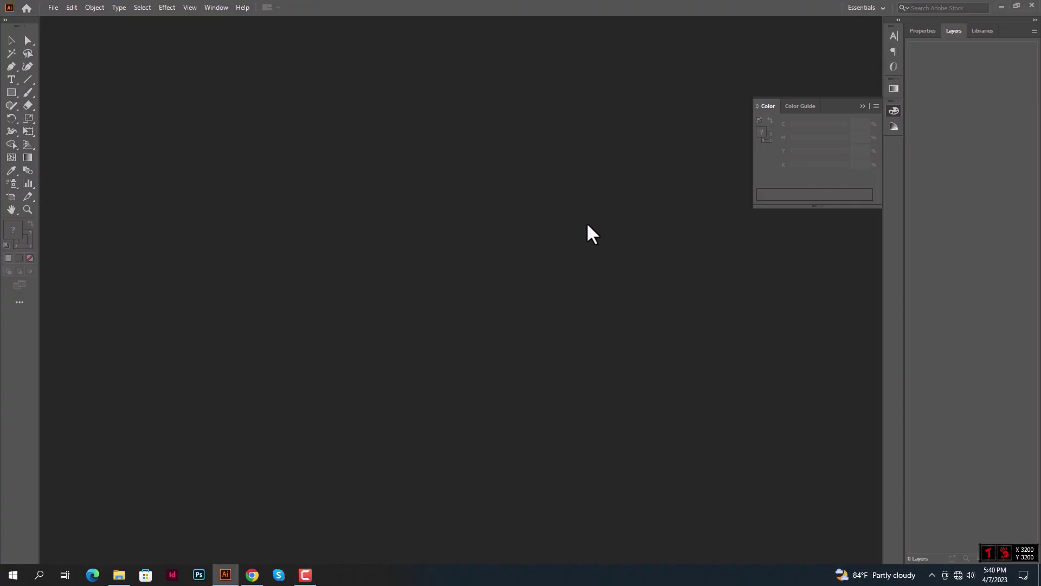
Create a new 6 × 9.5 in document and bring its blank artboard into view
key(ctrl+n)
text(9.5)
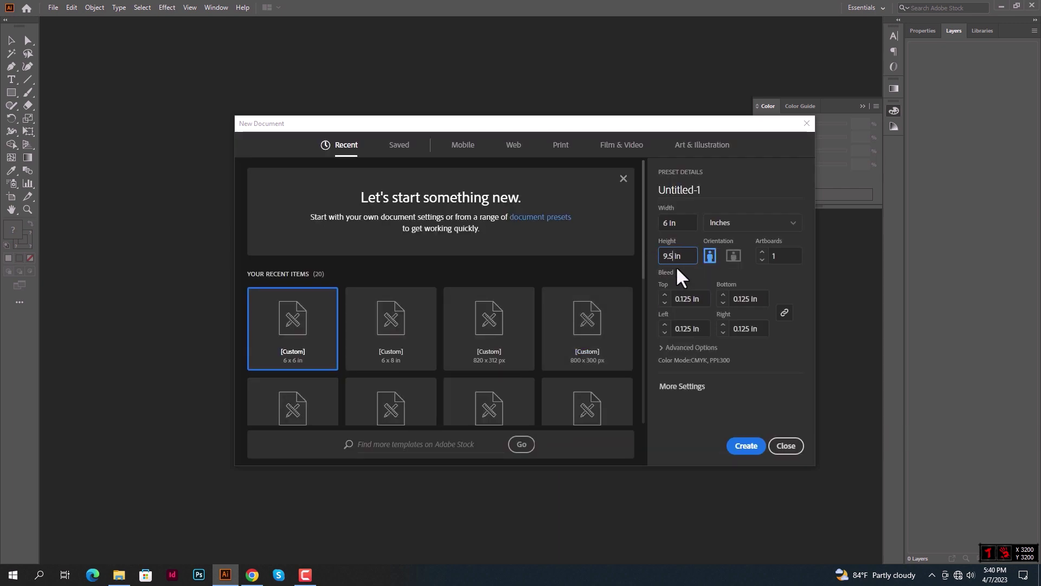
click(745, 447)
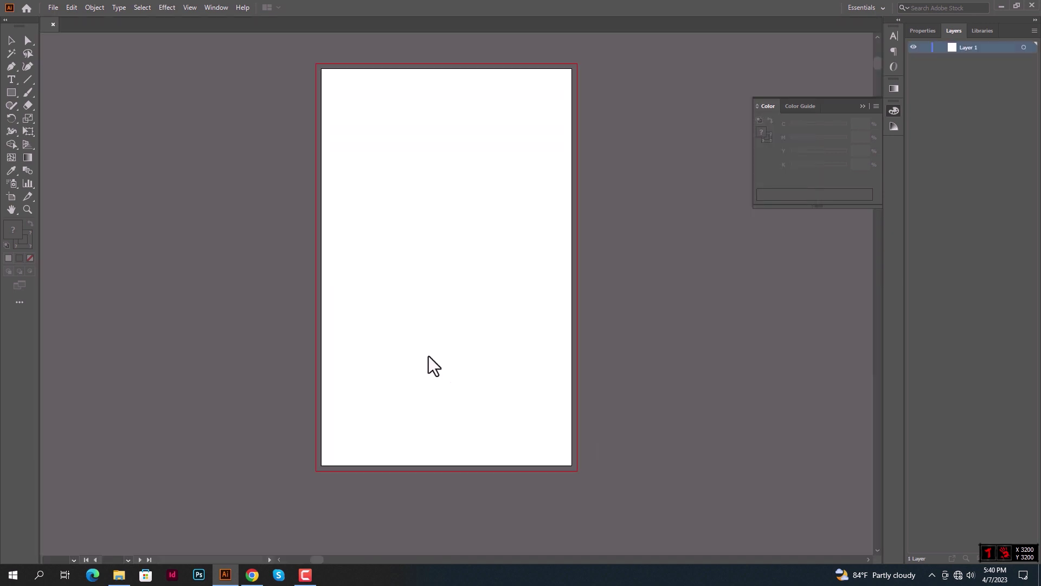
scroll(429, 355, up, 2)
scroll(418, 349, down, 3)
drag(448, 344, 470, 360)
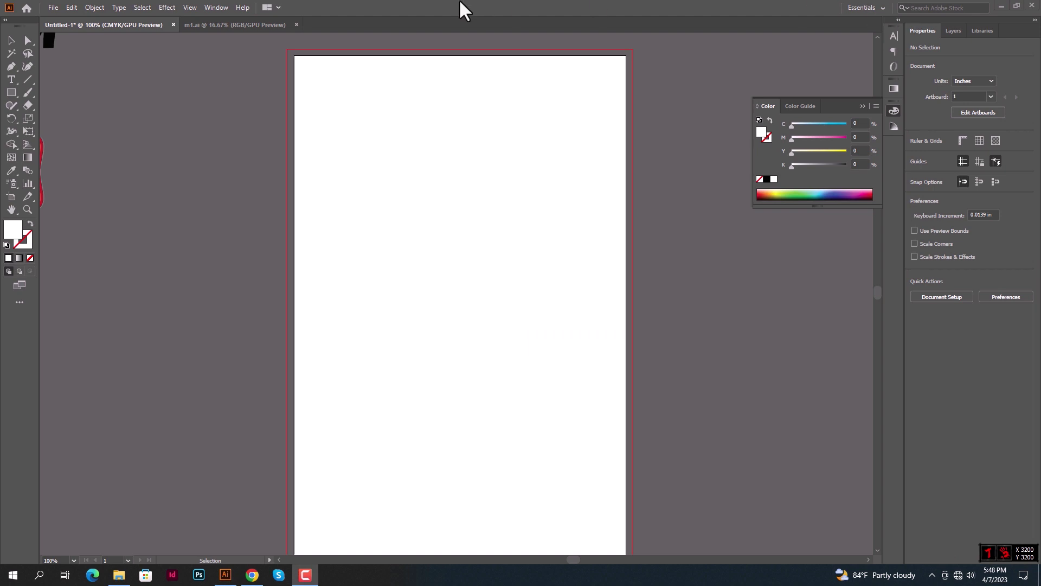
Draw a 6.25 × 9.75 in rectangle covering the artboard out to the bleed edges
click(11, 92)
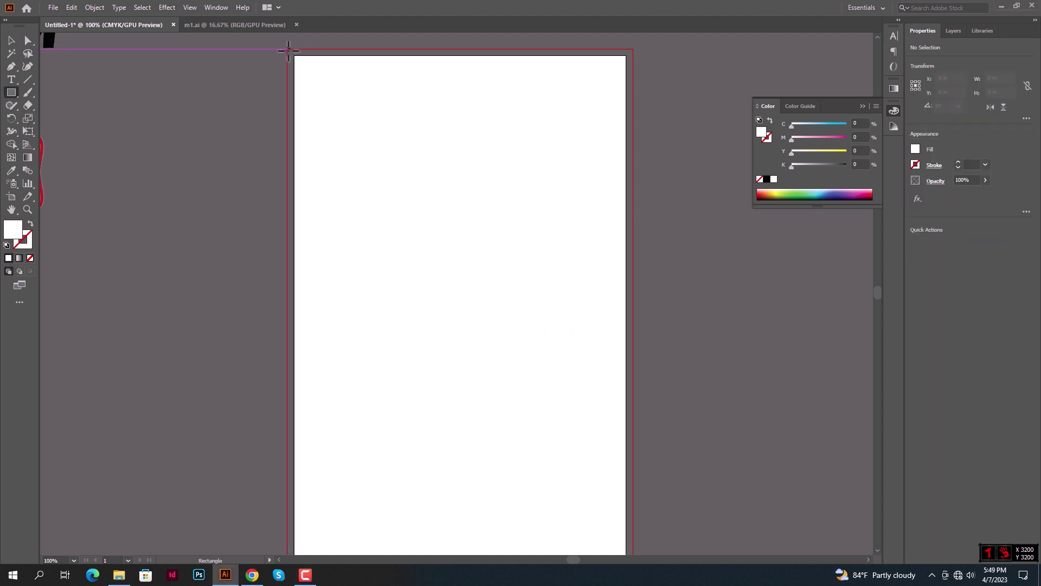
drag(288, 49, 629, 532)
scroll(456, 461, down, 2)
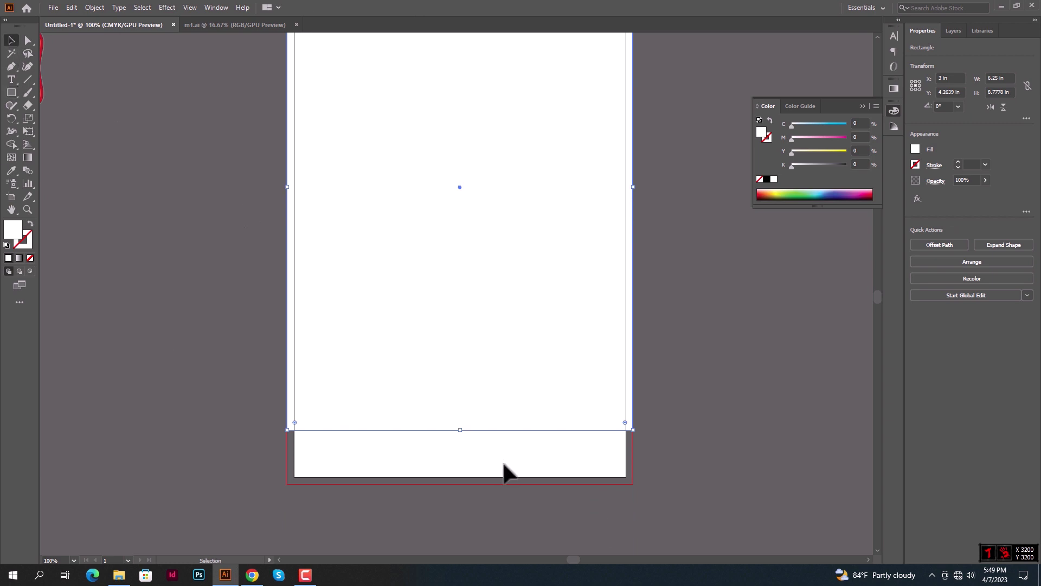
drag(460, 430, 461, 496)
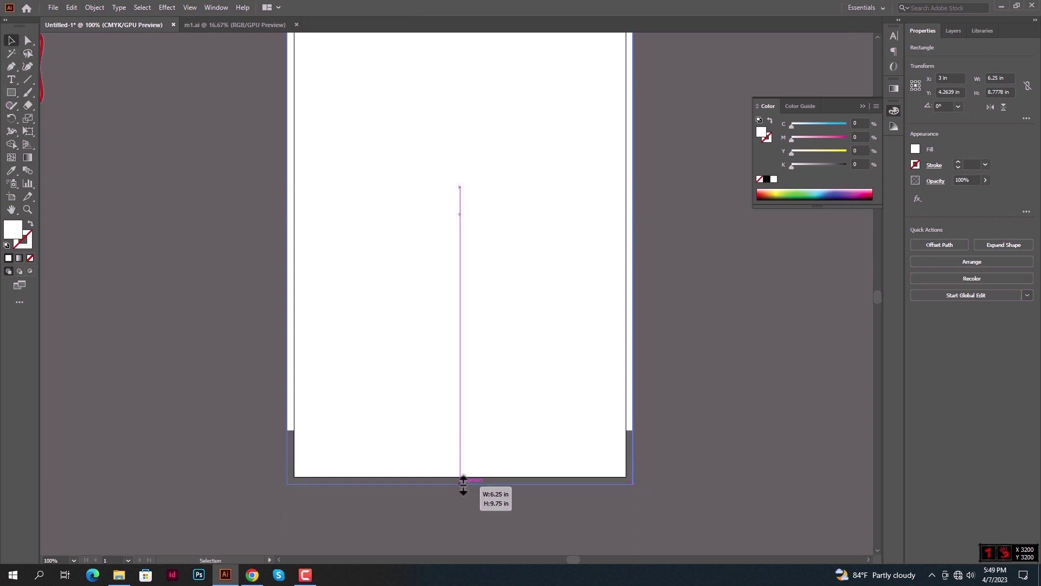
scroll(455, 485, up, 3)
scroll(455, 491, down, 1)
drag(453, 495, 427, 437)
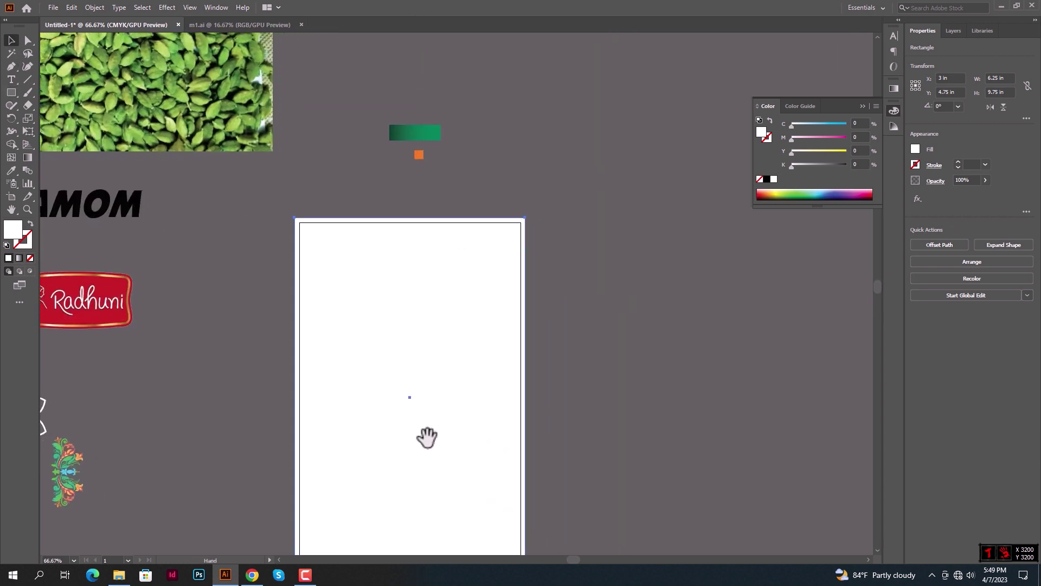
Sample the green gradient swatch into the background rectangle with the Eyedropper
click(404, 135)
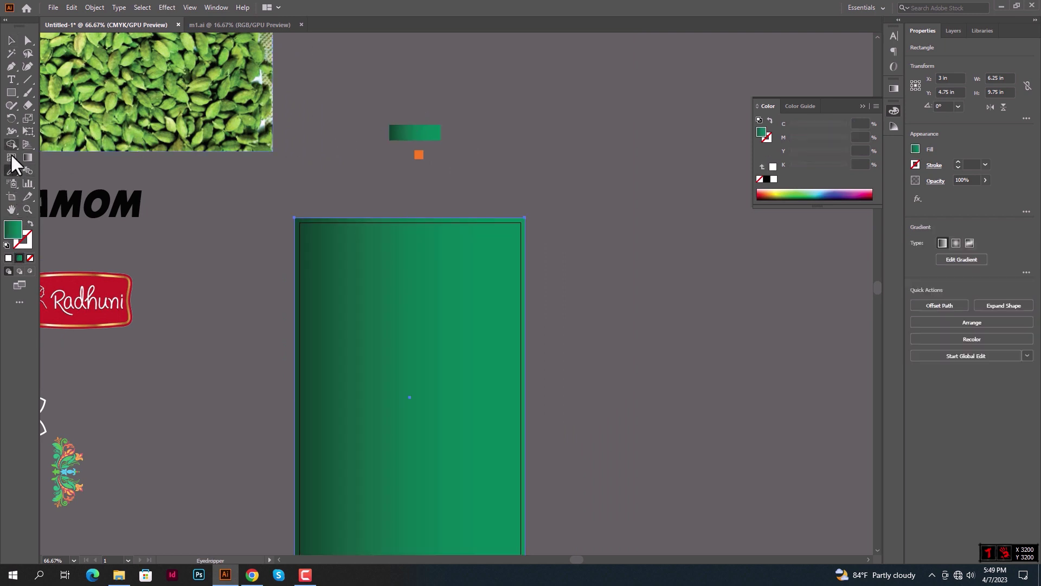
click(27, 157)
scroll(438, 270, down, 1)
scroll(437, 270, down, 2)
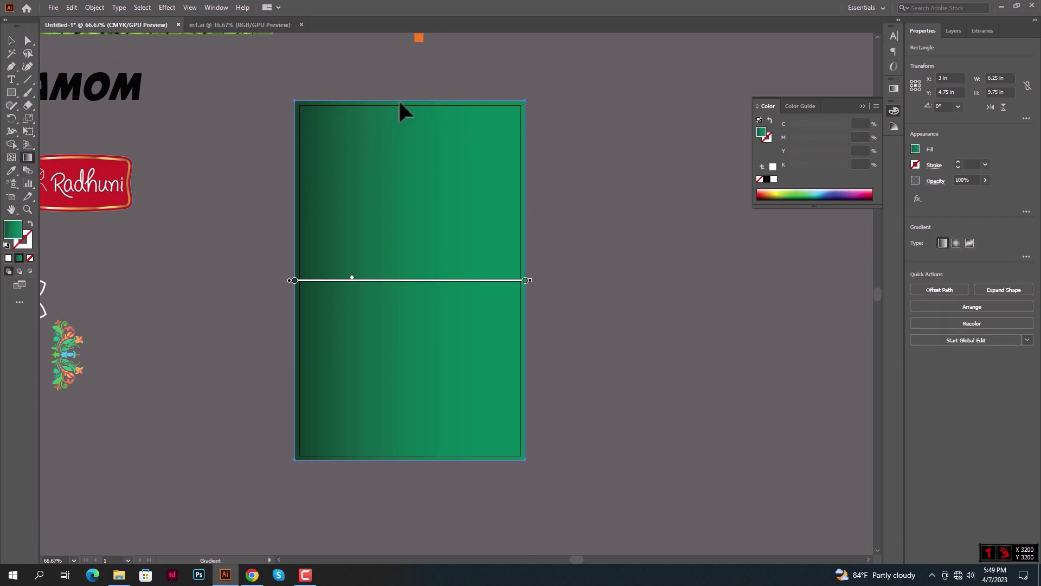
Run the gradient vertically, dark at the top and lighter toward the bottom
drag(399, 101, 399, 548)
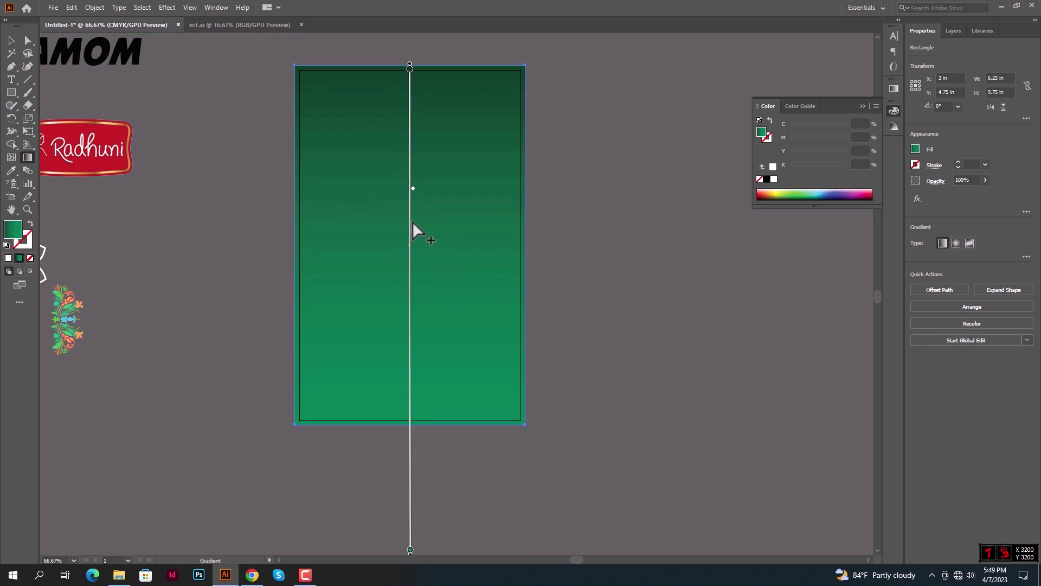
drag(411, 219, 407, 372)
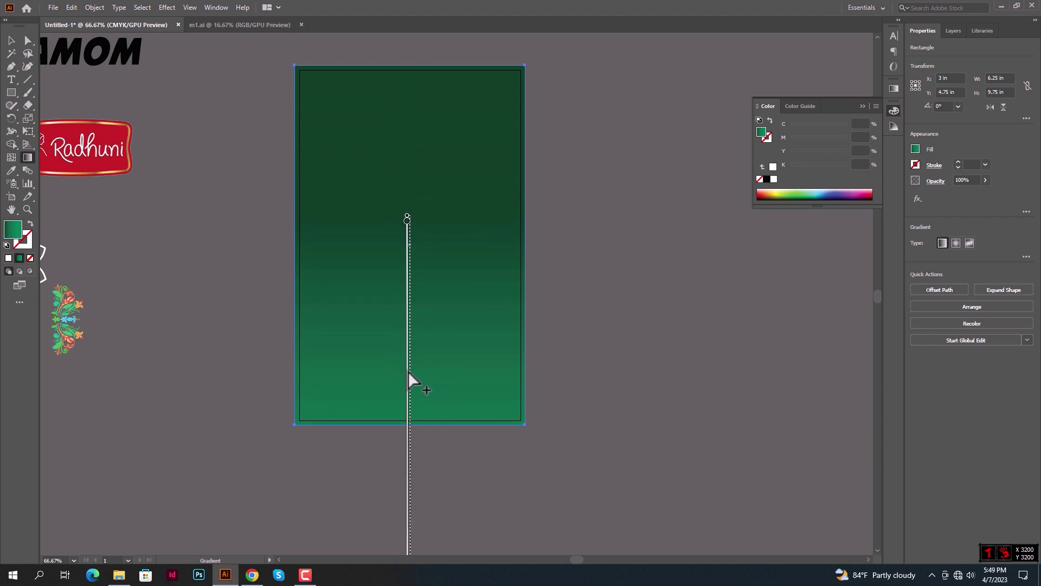
drag(409, 371, 412, 389)
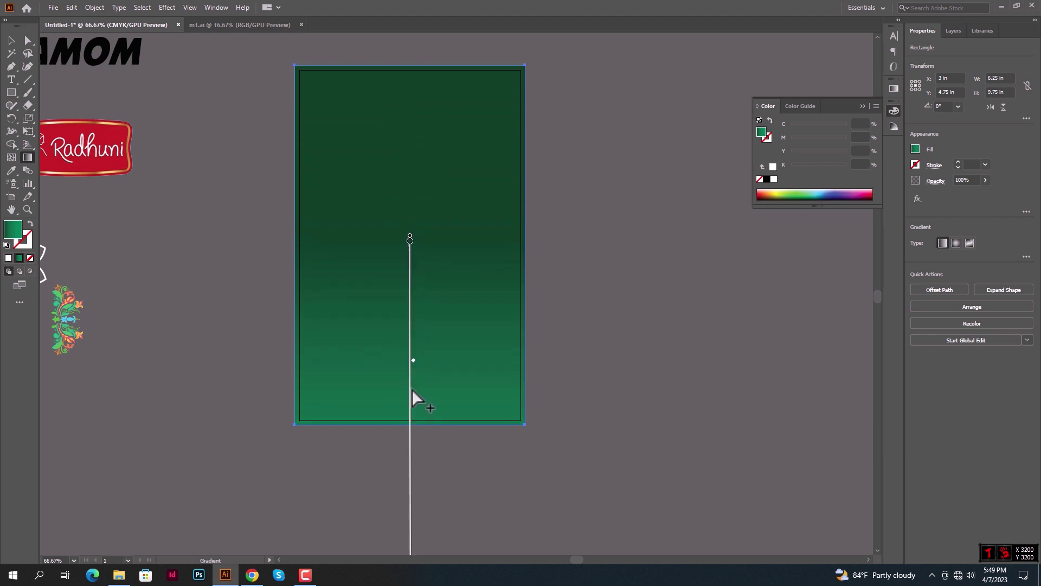
click(11, 40)
click(253, 280)
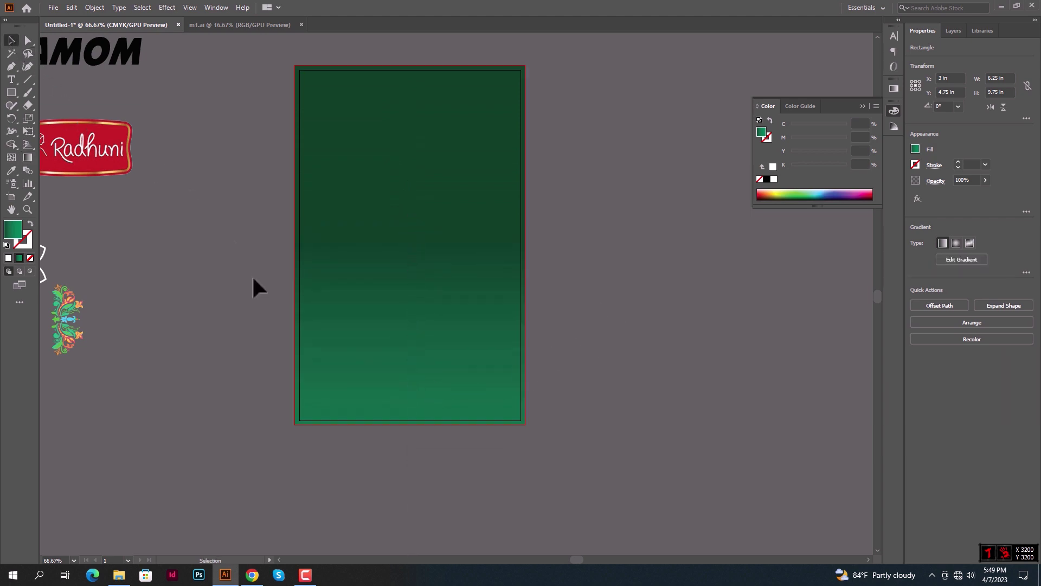
scroll(254, 280, up, 2)
scroll(389, 287, up, 1)
scroll(413, 240, up, 1)
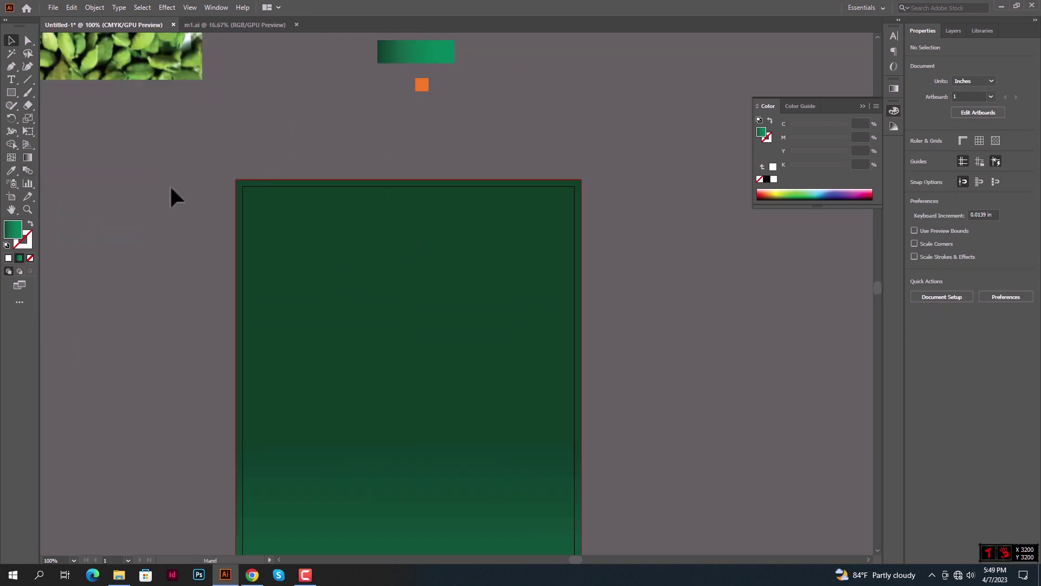
Copy the white flower outline onto the artboard and bring it in front of the background
drag(169, 188, 256, 174)
scroll(229, 253, down, 1)
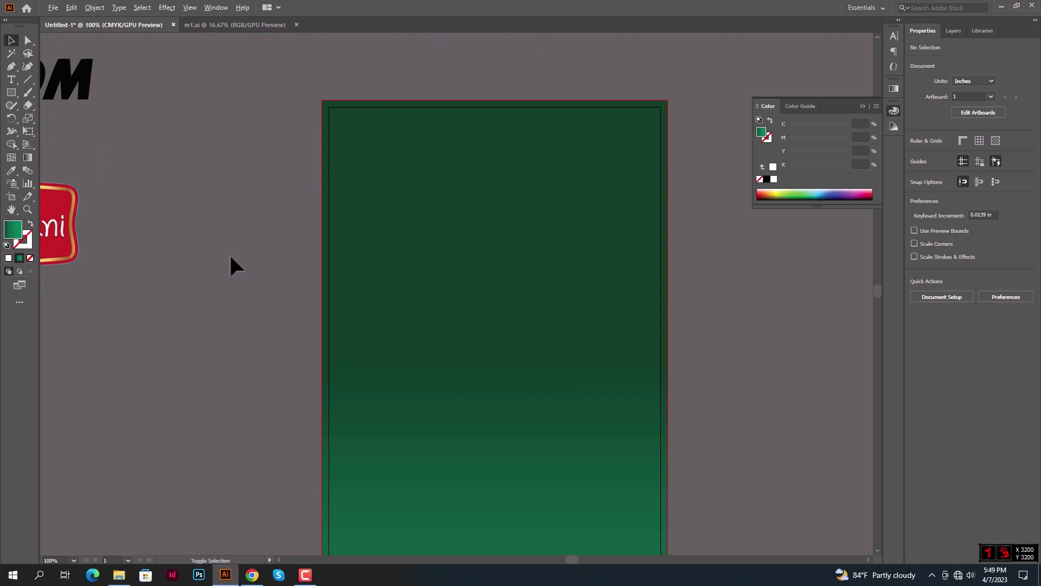
scroll(229, 253, down, 1)
drag(230, 427, 333, 300)
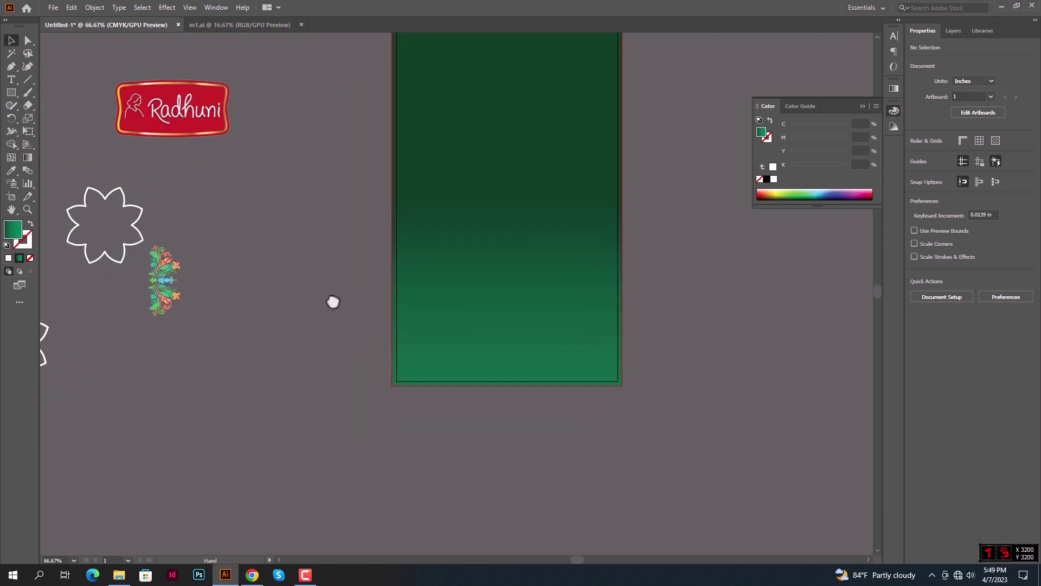
click(145, 237)
mouse_move(144, 237)
mouse_down()
mouse_move(553, 381)
mouse_move(542, 383)
mouse_up()
scroll(541, 384, up, 2)
right_click(542, 382)
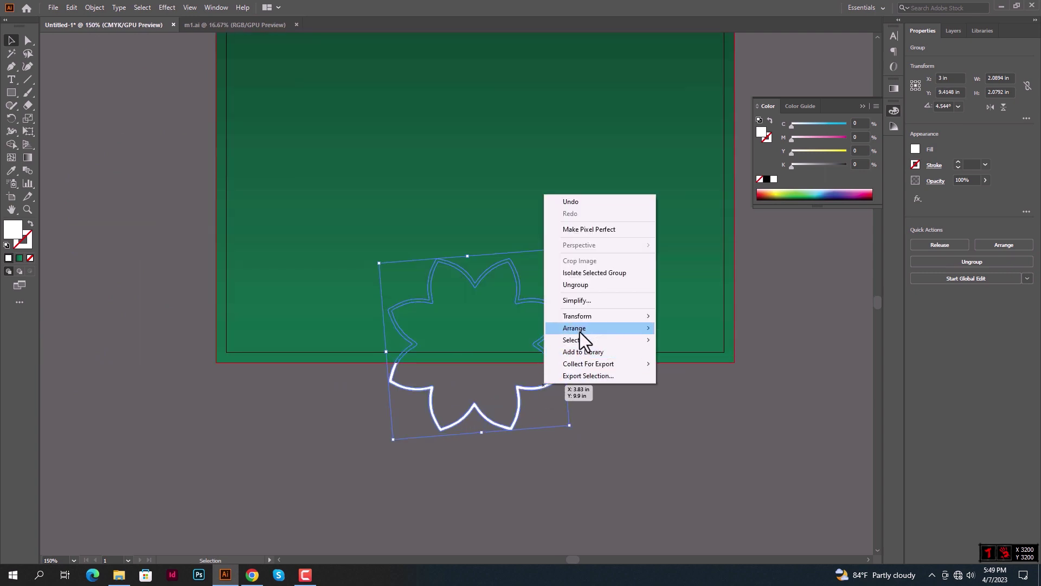
click(692, 331)
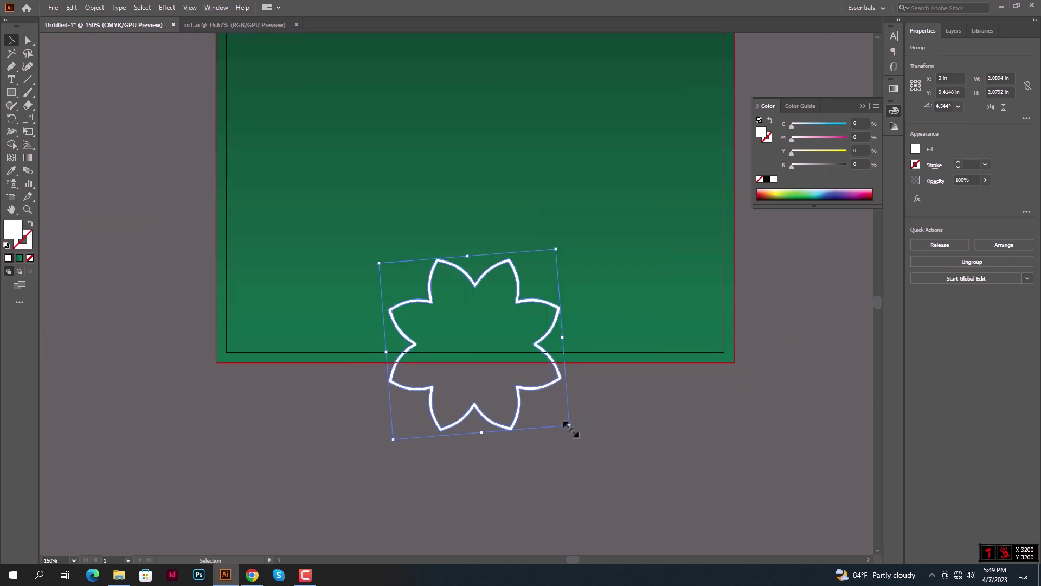
Enlarge the flower copy to about 5.66 inches wide
drag(566, 425, 714, 554)
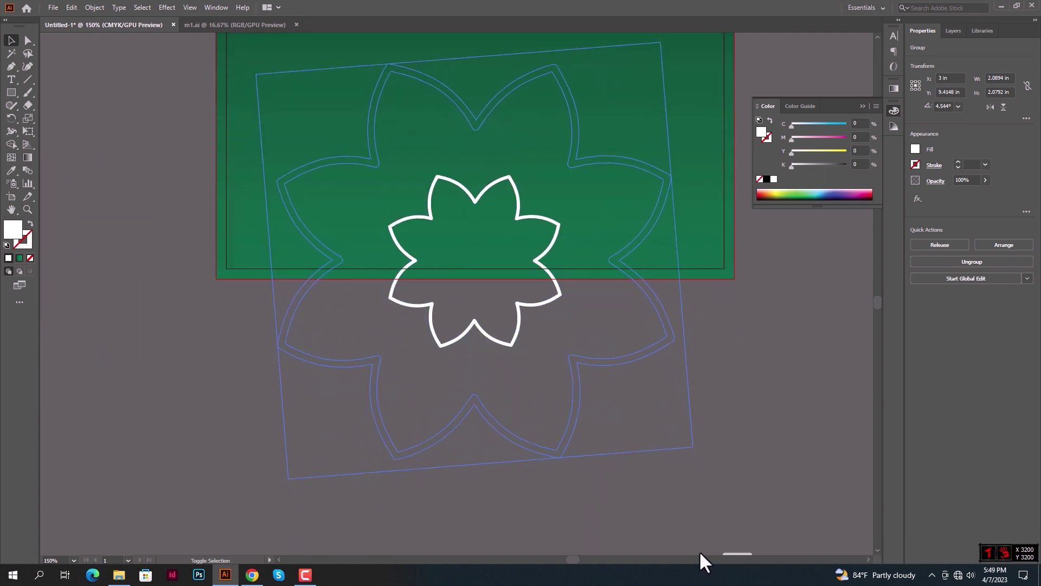
drag(714, 546, 727, 555)
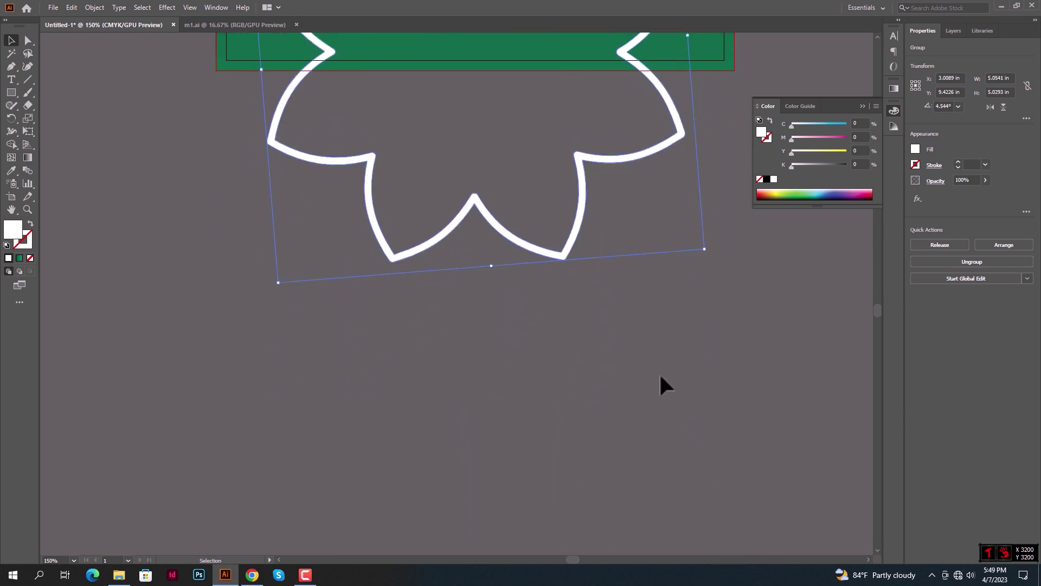
alt+scroll(647, 379, down, 1)
scroll(581, 486, up, 2)
scroll(604, 488, up, 2)
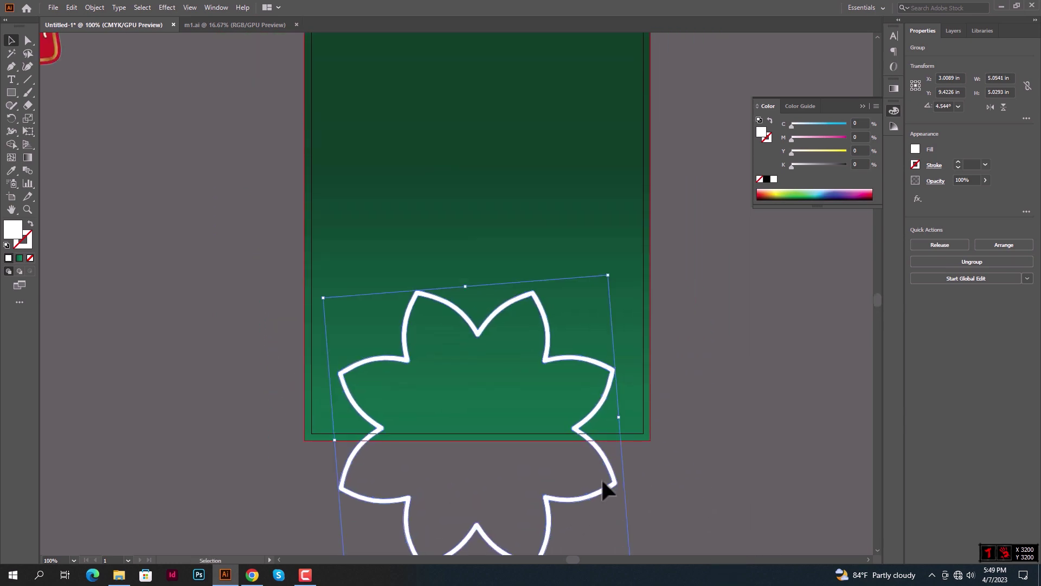
scroll(586, 483, up, 2)
scroll(584, 477, up, 2)
scroll(586, 479, down, 3)
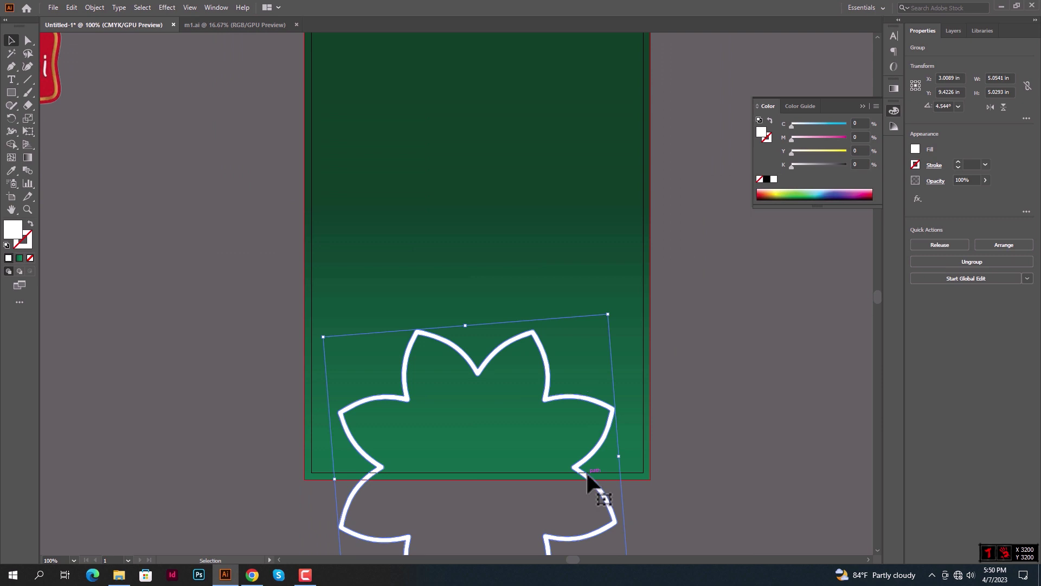
scroll(584, 477, down, 2)
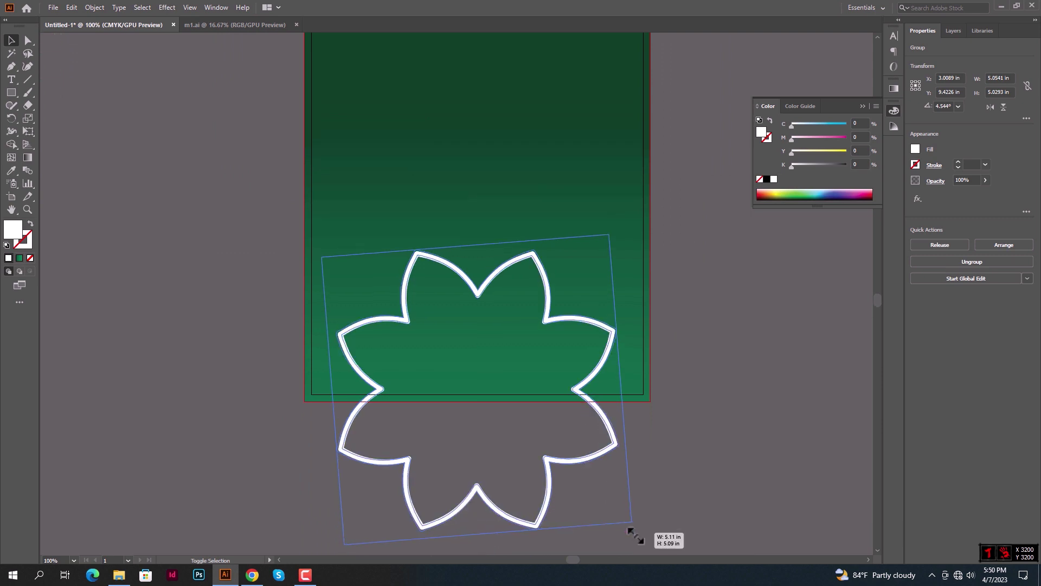
drag(629, 522, 646, 541)
scroll(613, 487, up, 1)
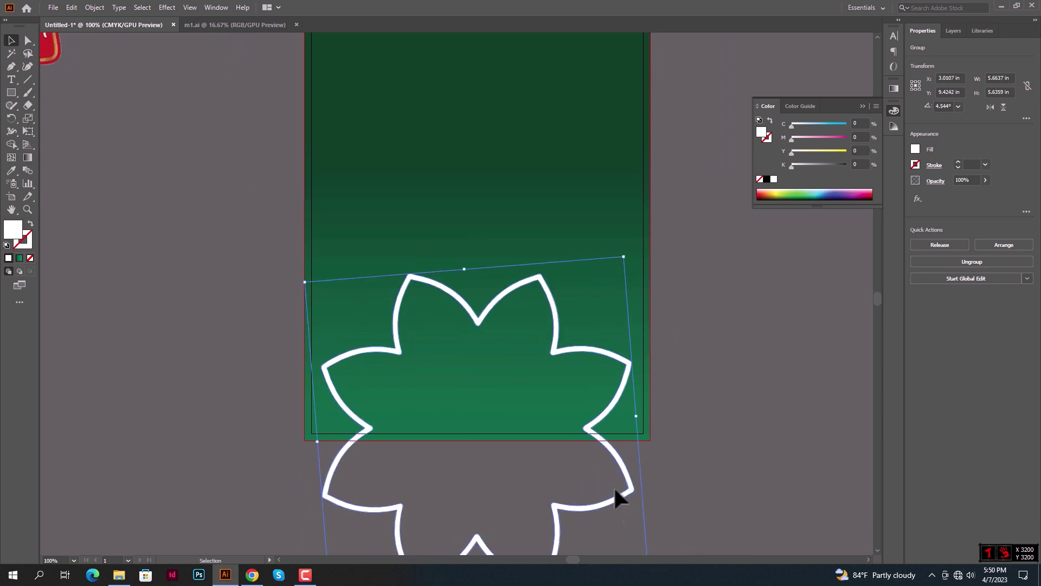
Nudge the flower down so it straddles the background's bottom edge
key(Down)
key(Down)
key(Down)
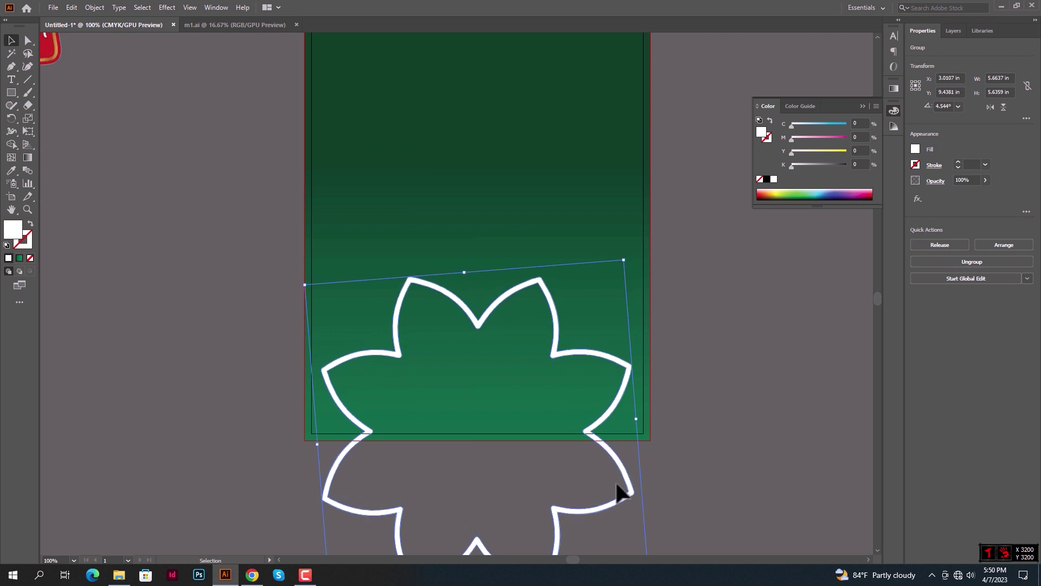
key(Down)
key(Down)
key(Down)
click(758, 433)
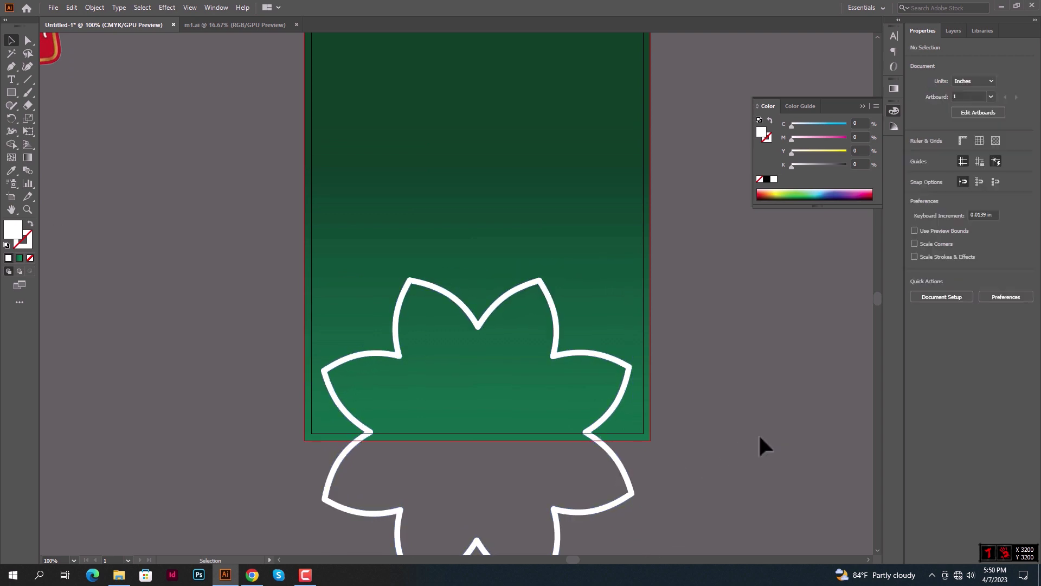
scroll(758, 433, down, 2)
click(12, 92)
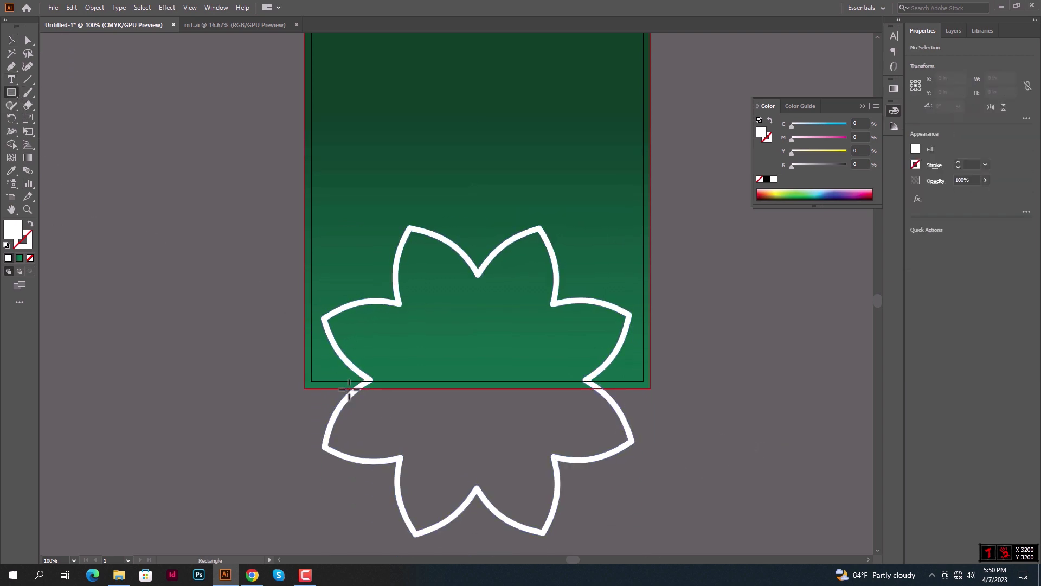
Trim off the flower part hanging below the artboard using a rectangle and Shape Builder
mouse_move(280, 387)
mouse_down()
mouse_move(669, 518)
mouse_move(670, 544)
mouse_up()
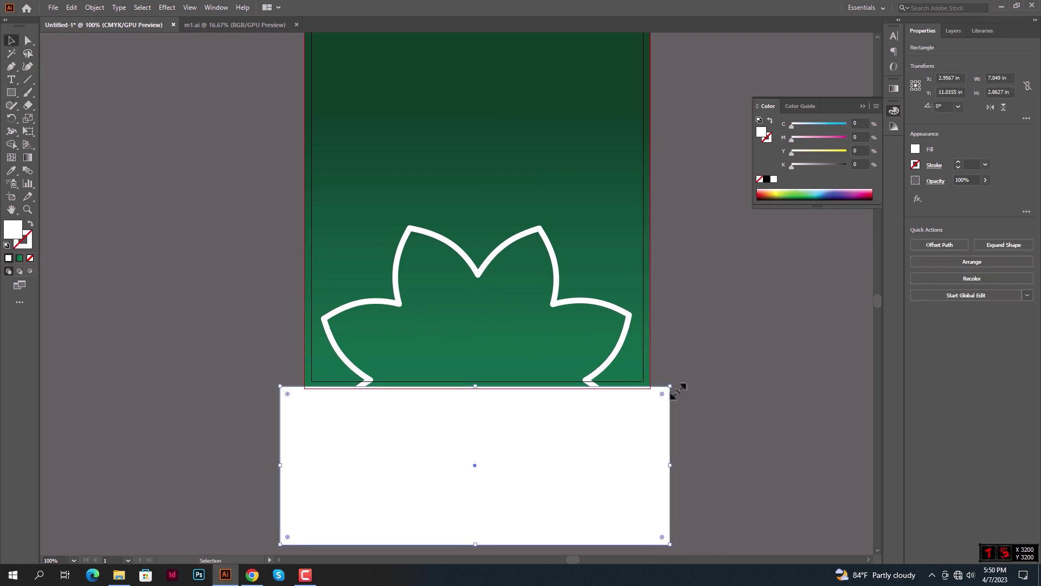
shift+click(609, 359)
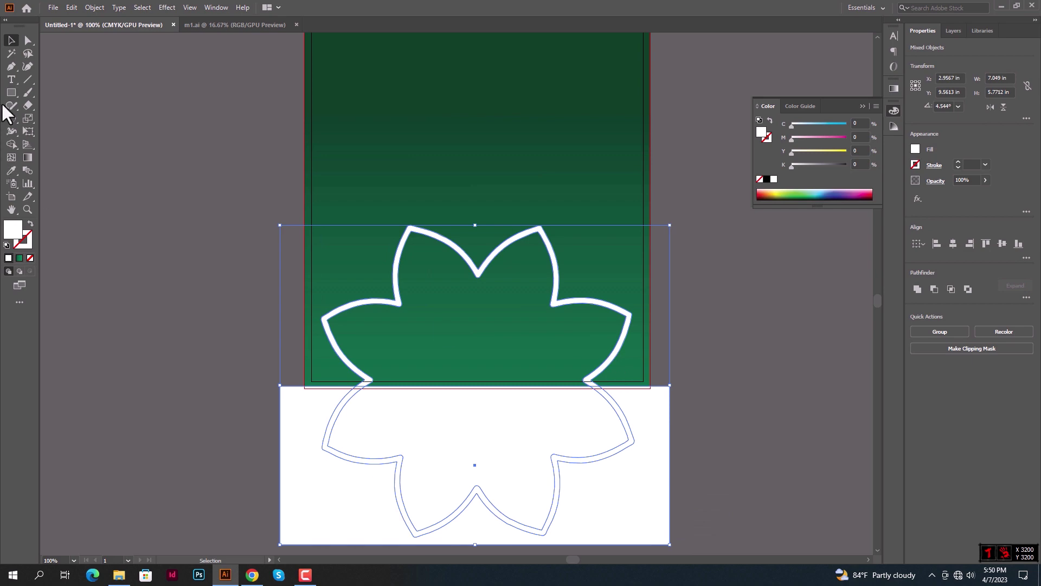
click(18, 143)
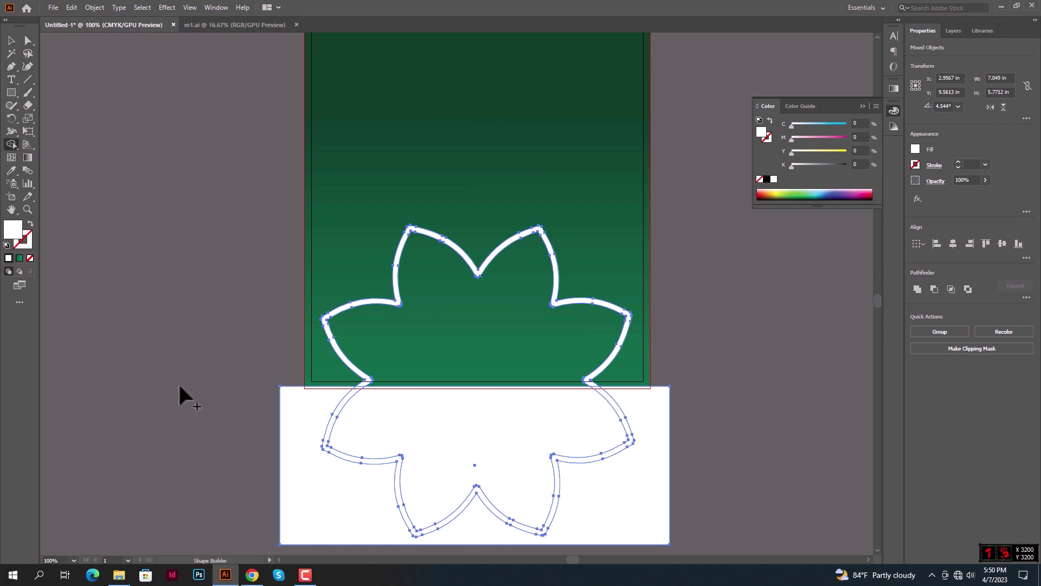
drag(707, 474, 688, 461)
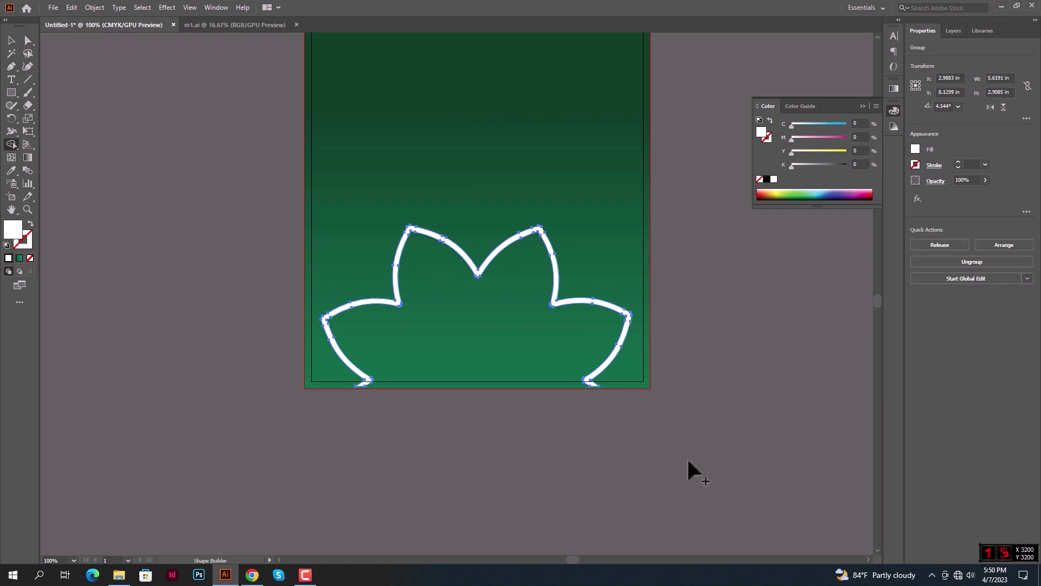
click(12, 41)
click(219, 295)
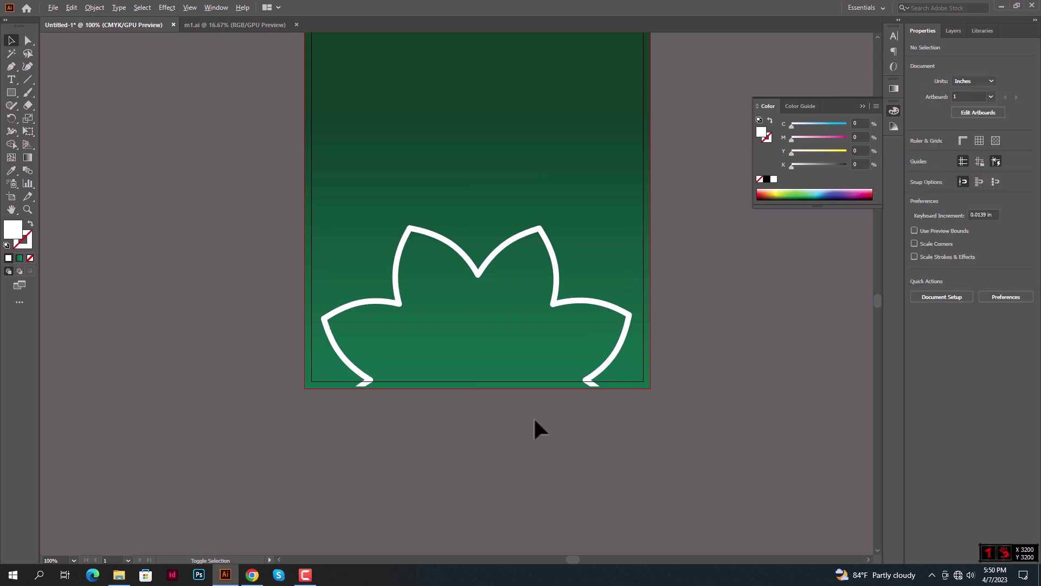
Draw a thin bar across the flower outline's open bottom
scroll(599, 382, up, 1)
scroll(583, 458, up, 1)
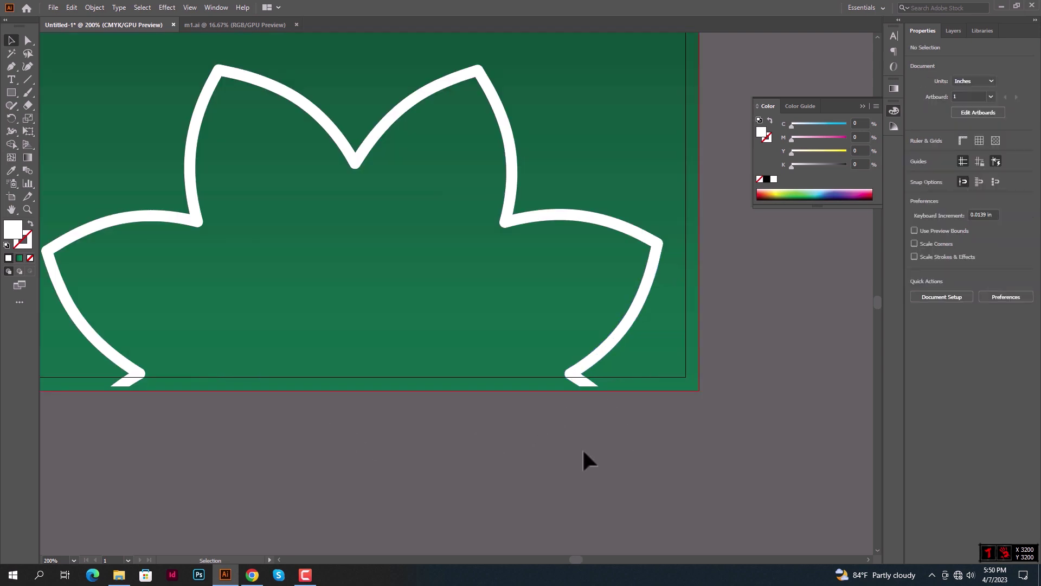
click(11, 93)
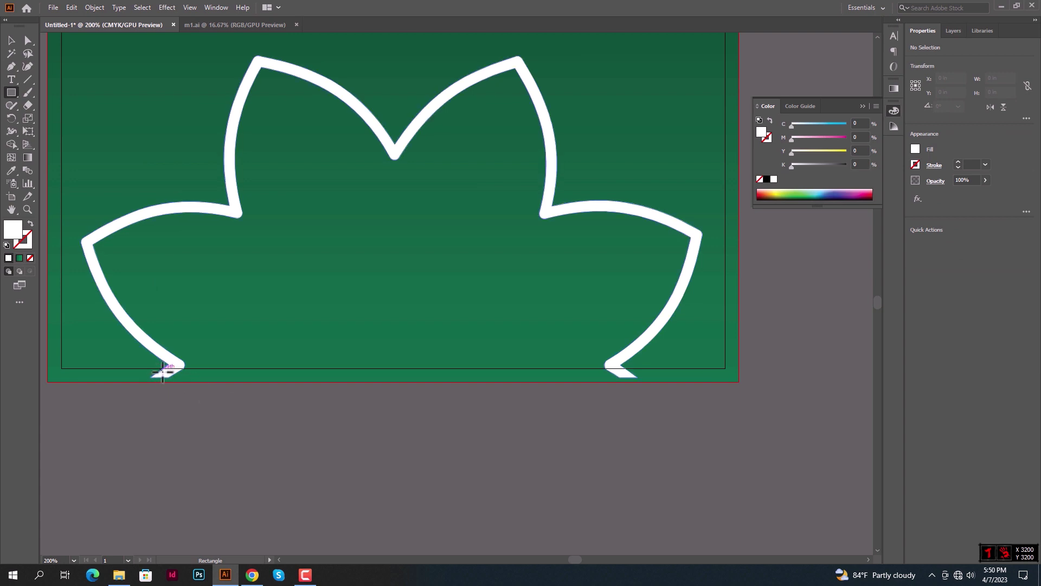
mouse_move(163, 372)
mouse_down()
mouse_move(635, 378)
mouse_move(626, 378)
mouse_up()
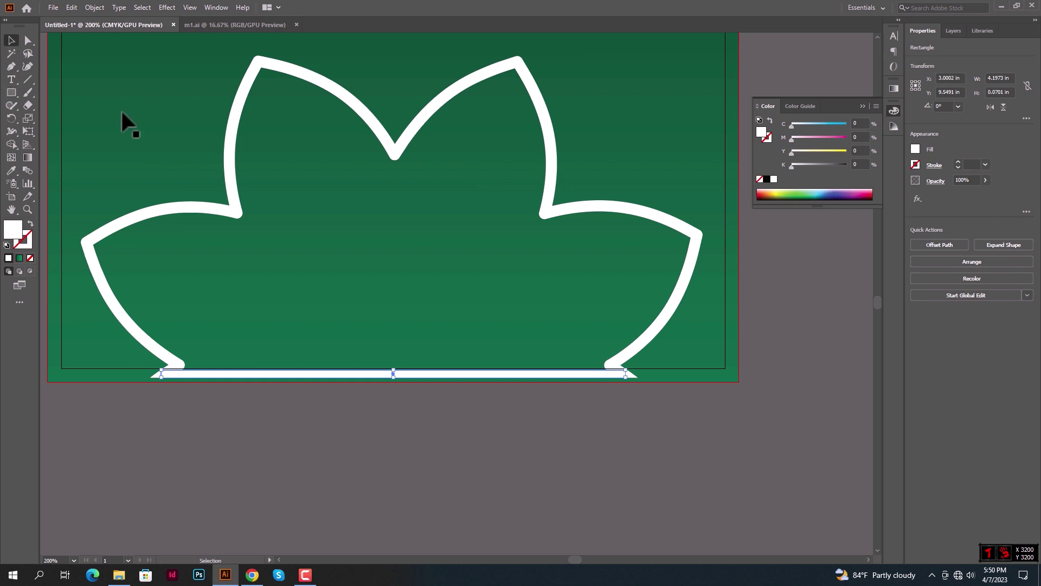
shift+click(237, 216)
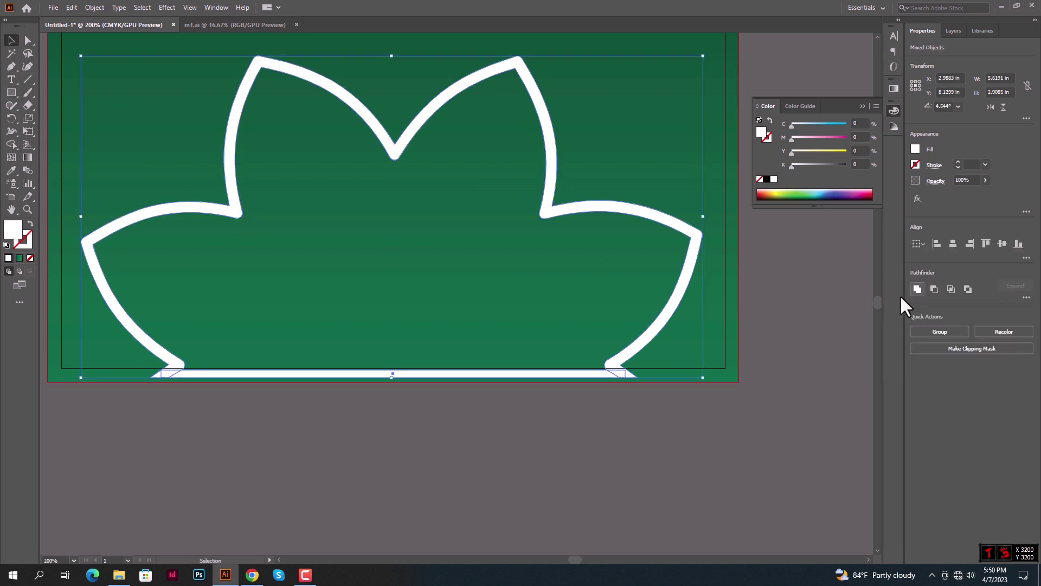
click(601, 447)
Horizontally centre the flower and bar on the green background
scroll(600, 447, down, 2)
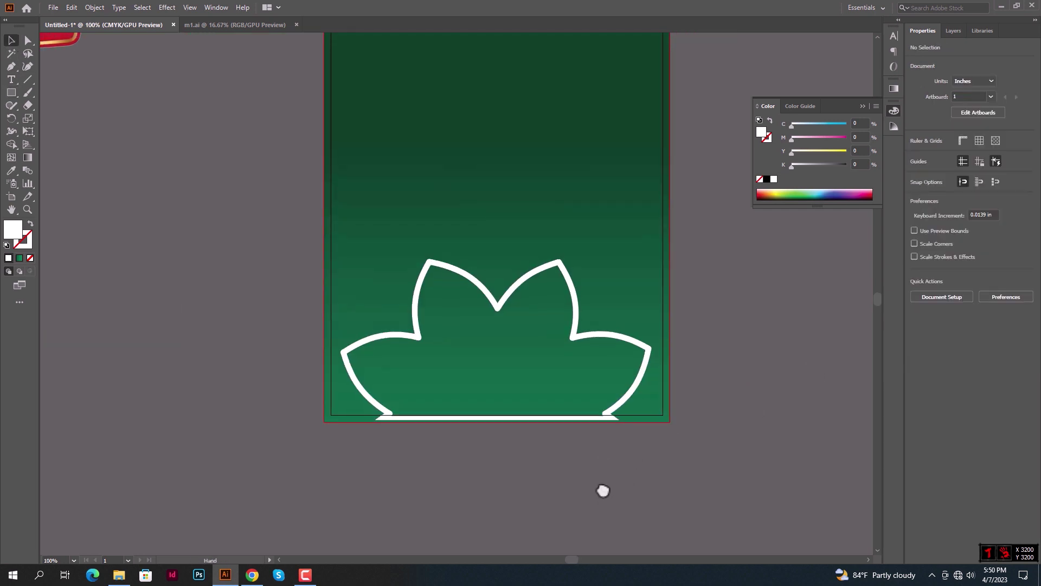
drag(613, 480, 521, 350)
click(953, 243)
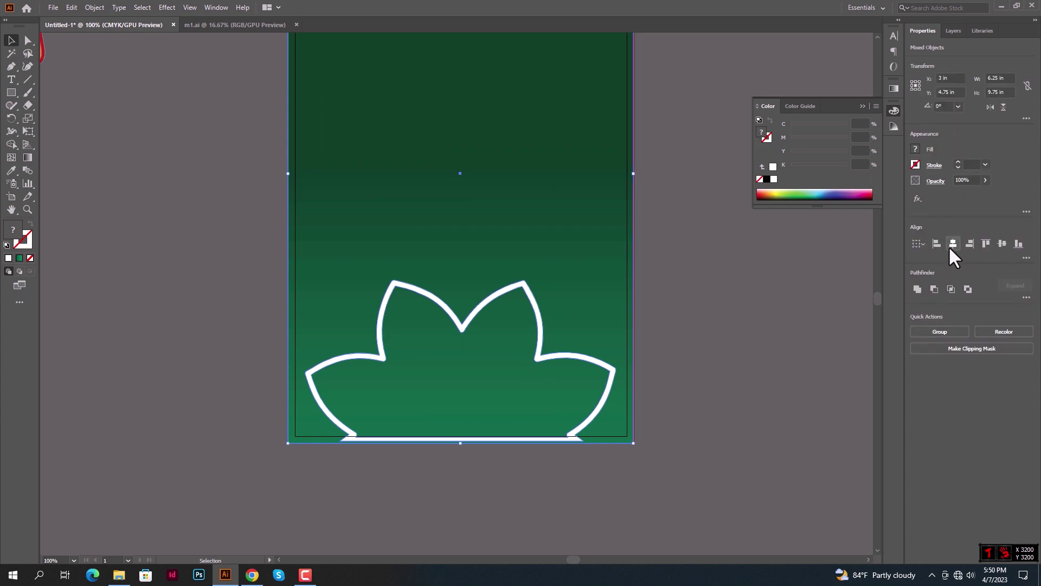
click(766, 360)
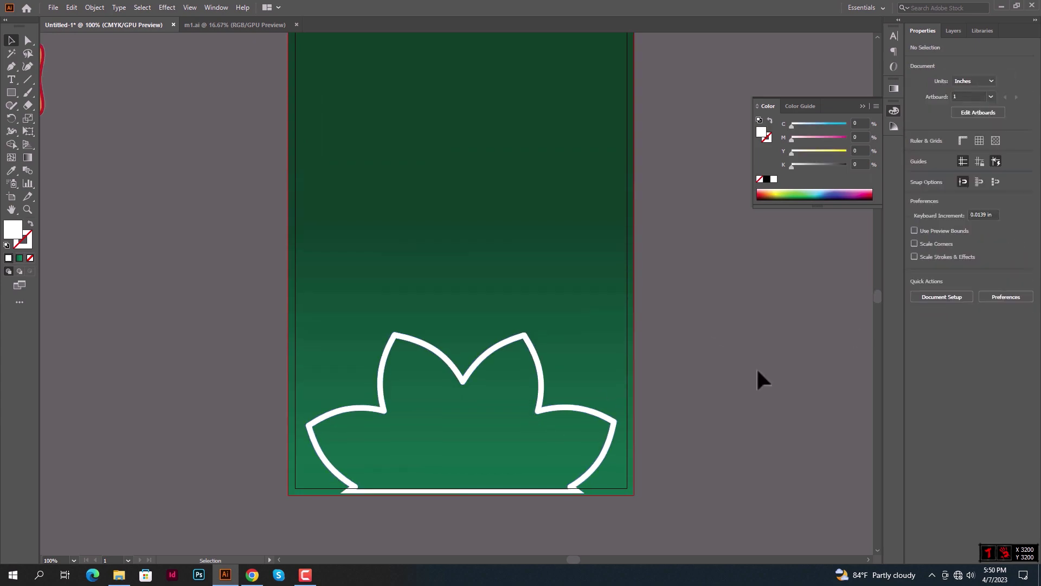
Move the cardamom photos beside the green panel
scroll(756, 366, down, 2)
click(440, 76)
scroll(447, 120, up, 2)
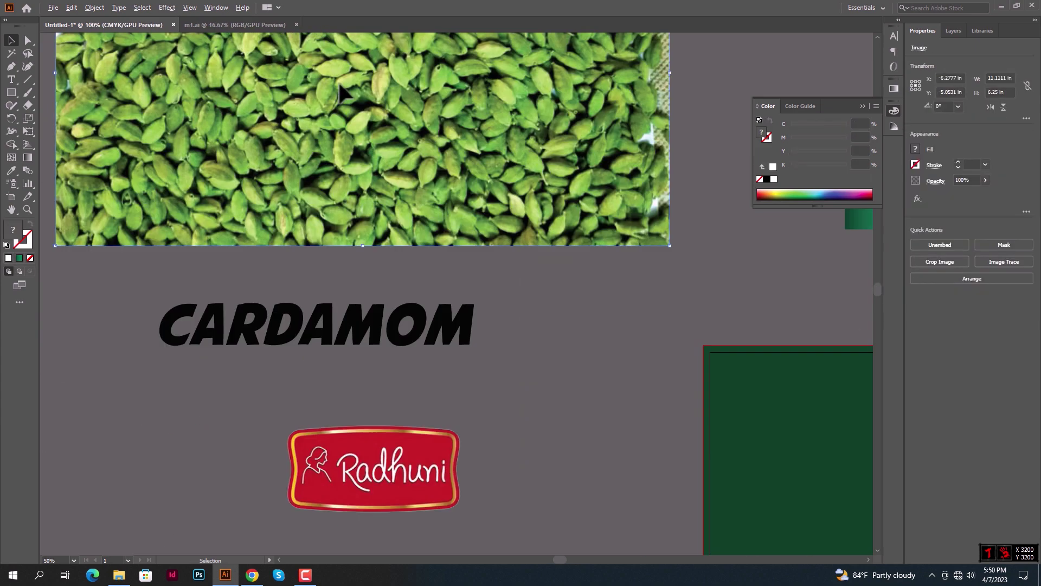
scroll(453, 157, up, 1)
scroll(456, 165, down, 1)
drag(455, 163, 394, 310)
scroll(394, 311, down, 2)
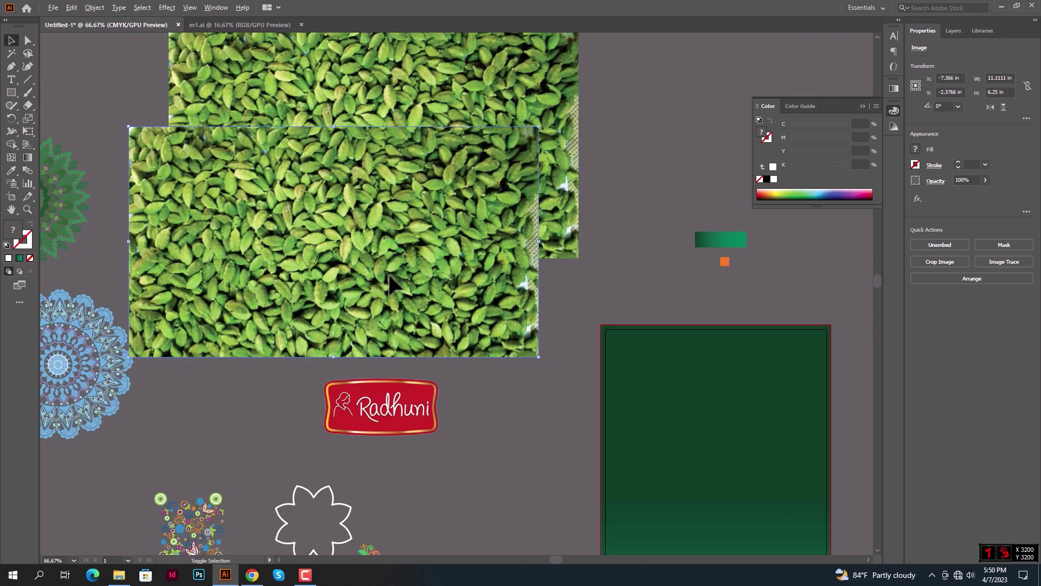
drag(316, 323, 574, 162)
drag(312, 266, 535, 414)
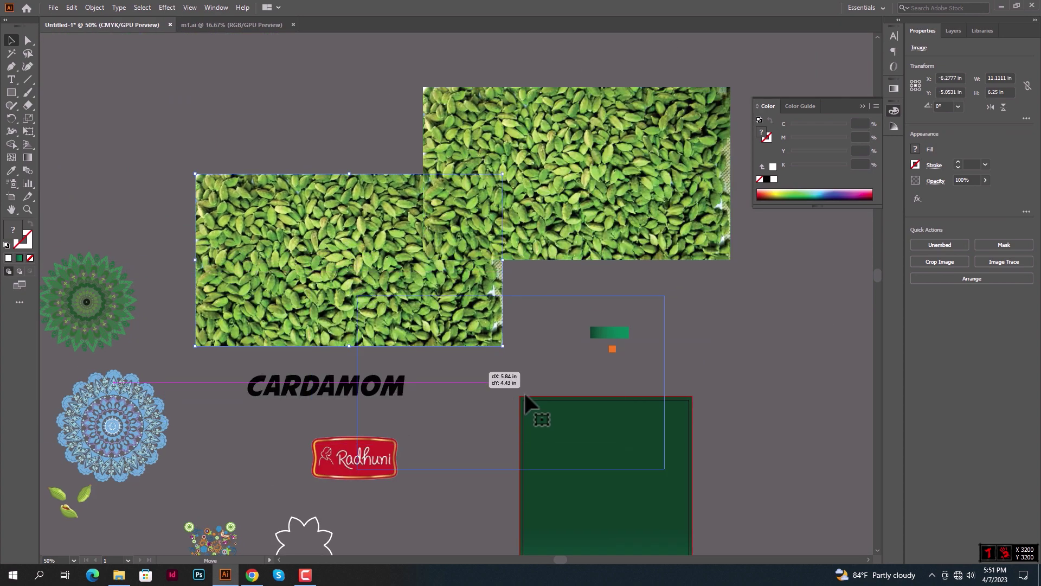
mouse_move(495, 365)
mouse_down()
mouse_move(335, 130)
mouse_move(674, 395)
mouse_up()
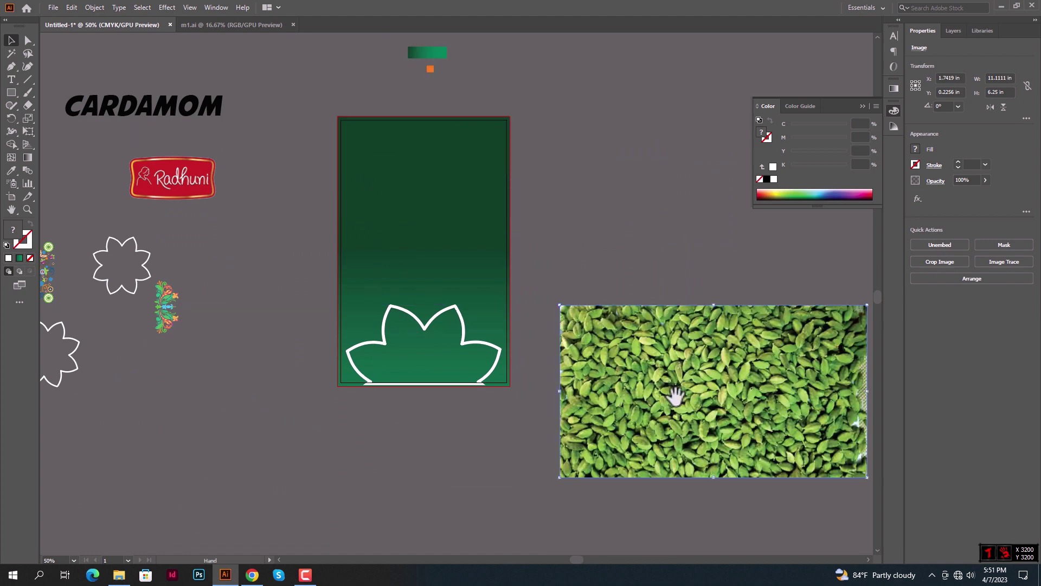
Copy the flower outline onto the cardamom photo and shrink the photo to about 6.26 × 3.52 in
drag(646, 300, 499, 249)
click(499, 249)
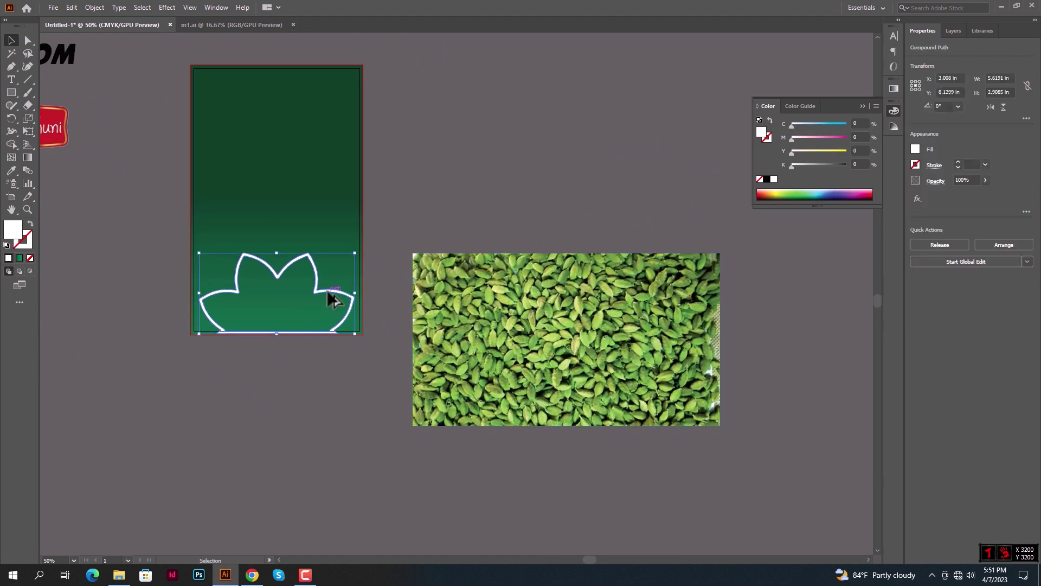
drag(328, 296, 604, 346)
scroll(604, 347, up, 1)
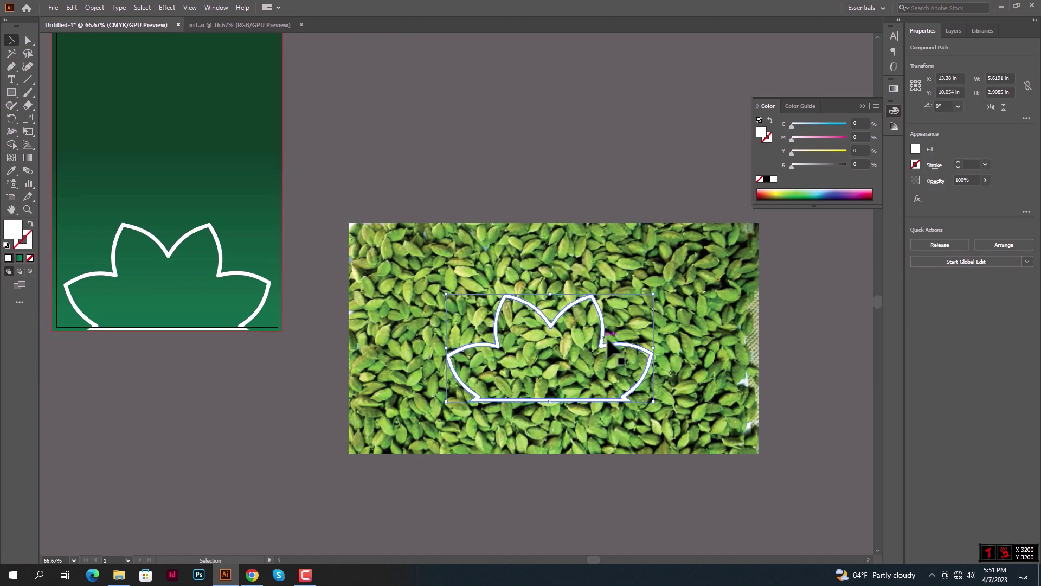
click(712, 412)
drag(761, 457, 676, 408)
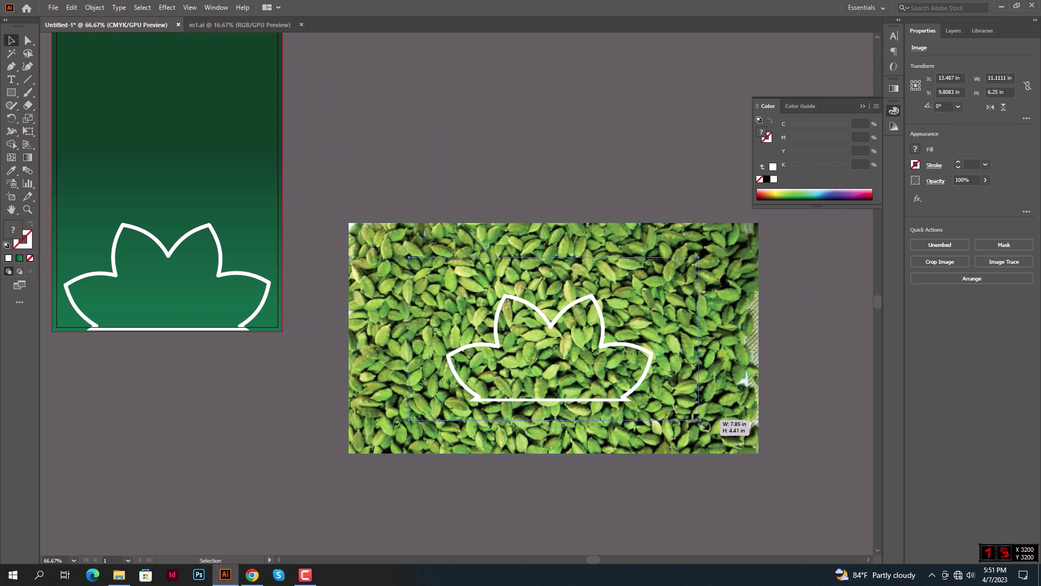
Try clipping the photo to the flower outline, then undo the mask
scroll(629, 399, up, 2)
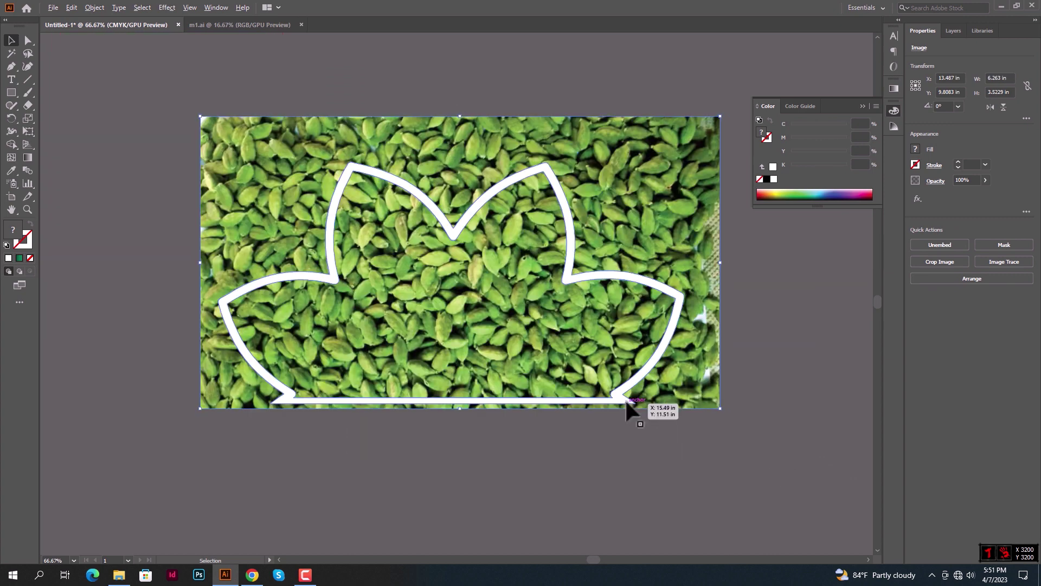
drag(662, 437, 624, 379)
right_click(591, 350)
click(625, 442)
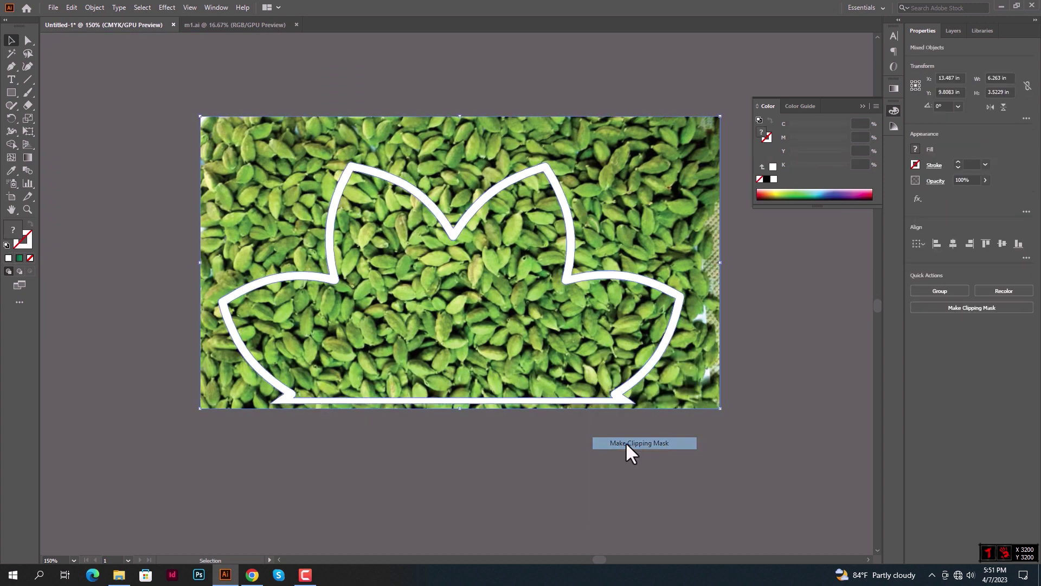
key(ctrl+1)
key(ctrl+z)
click(660, 466)
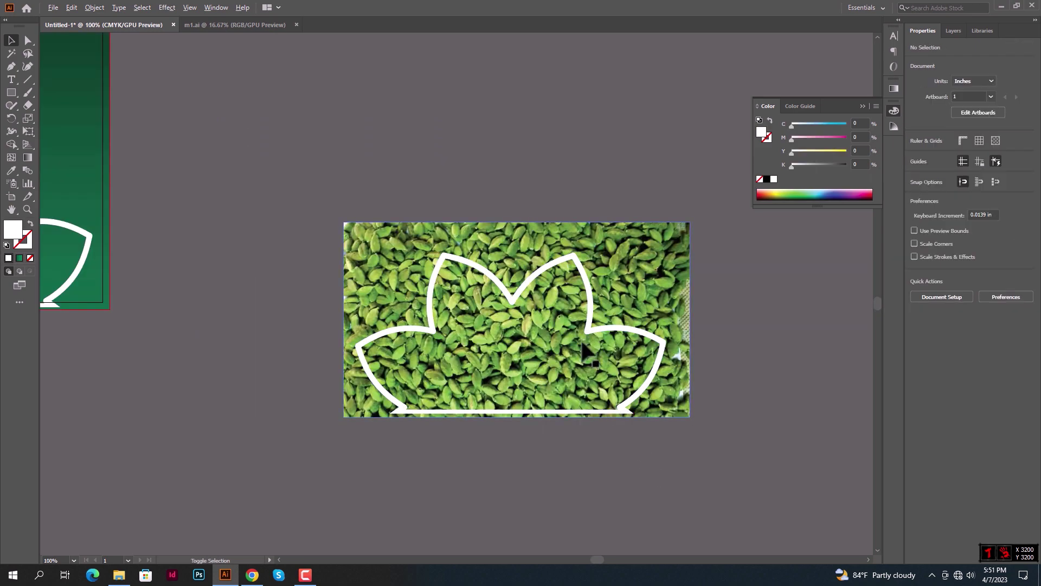
scroll(580, 340, up, 1)
scroll(581, 341, up, 1)
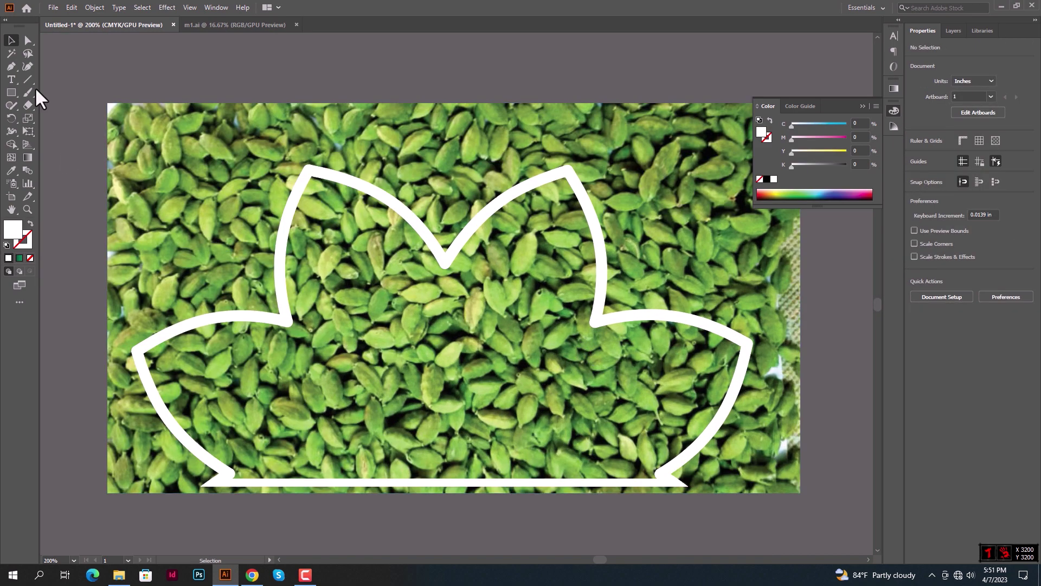
Pen-trace from the flower's bottom-left corner up the left lobe and petal to the right petal's tip
click(7, 68)
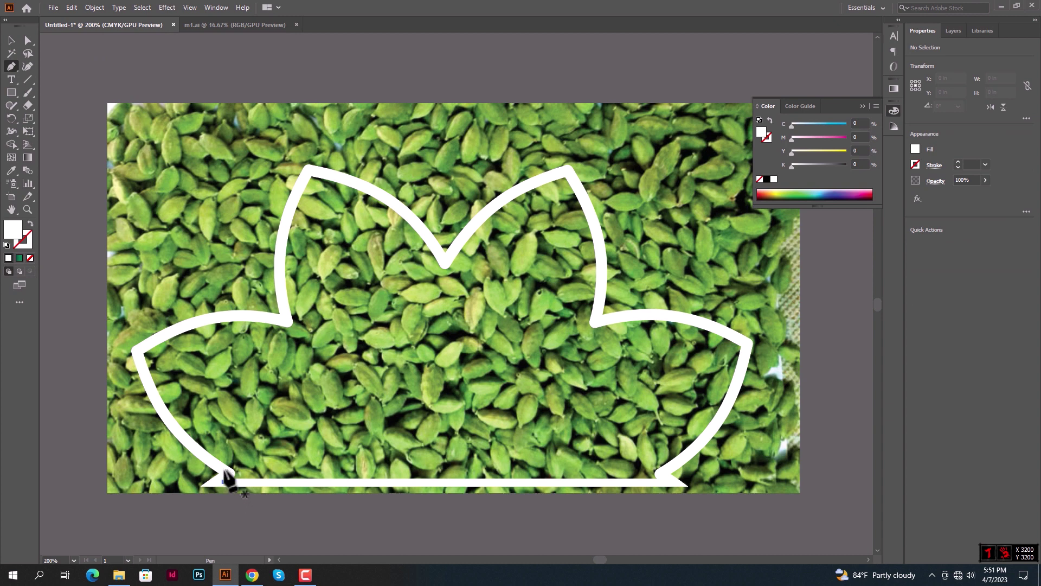
drag(219, 467, 170, 425)
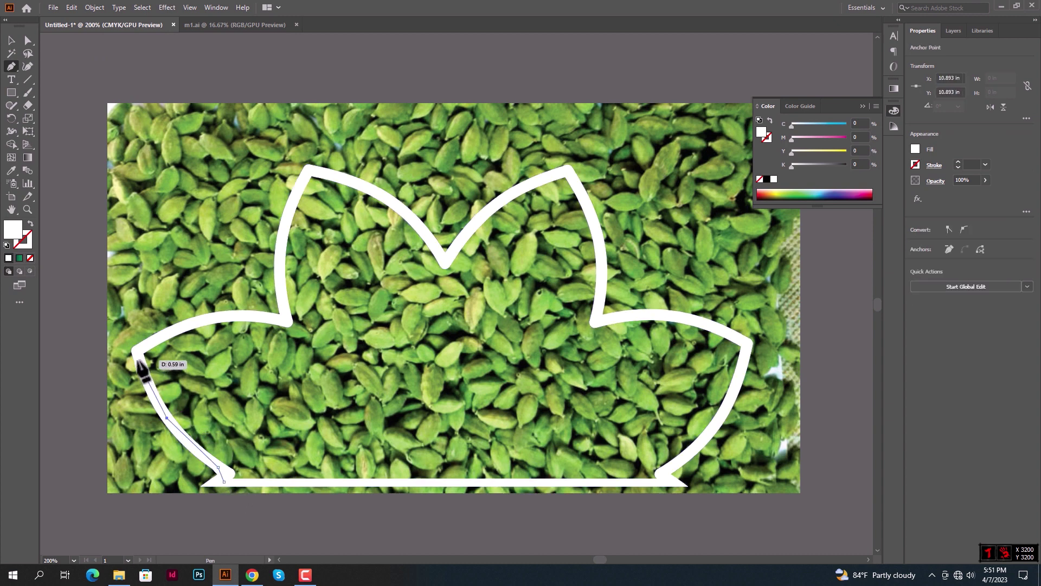
mouse_move(136, 352)
mouse_down()
mouse_move(250, 318)
mouse_move(282, 323)
mouse_up()
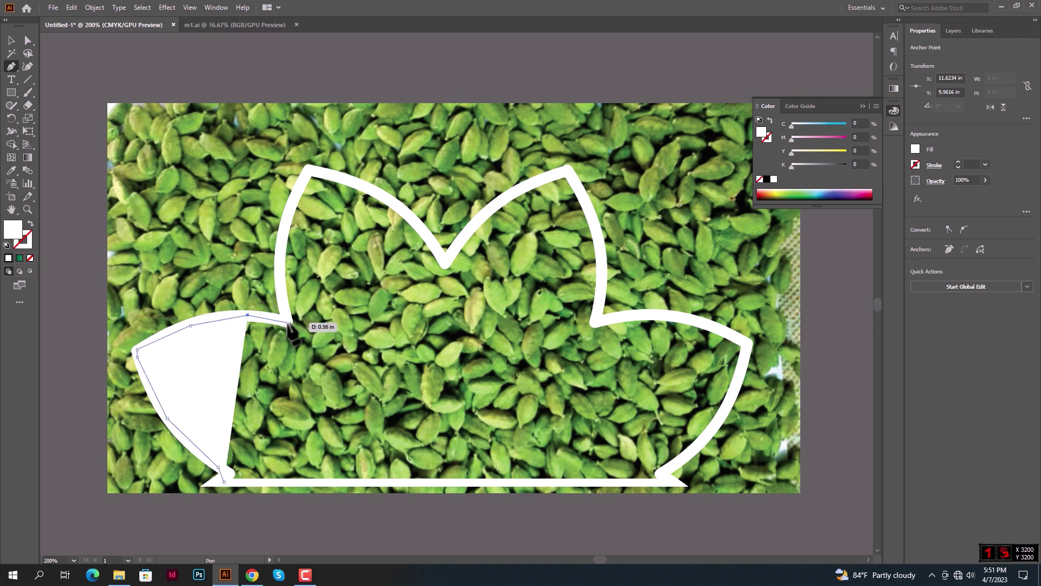
click(287, 323)
click(279, 267)
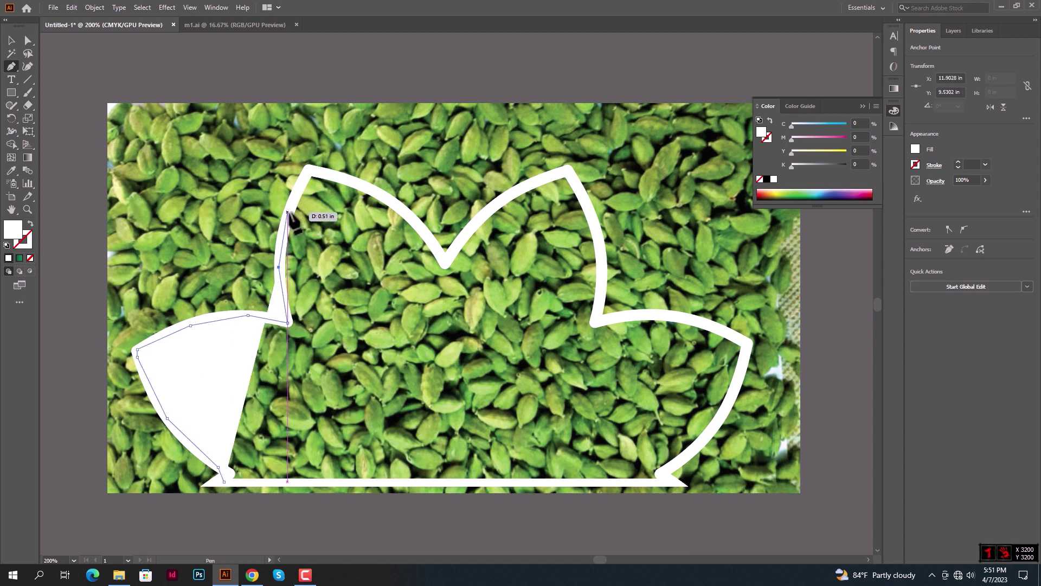
click(286, 212)
click(308, 169)
click(371, 189)
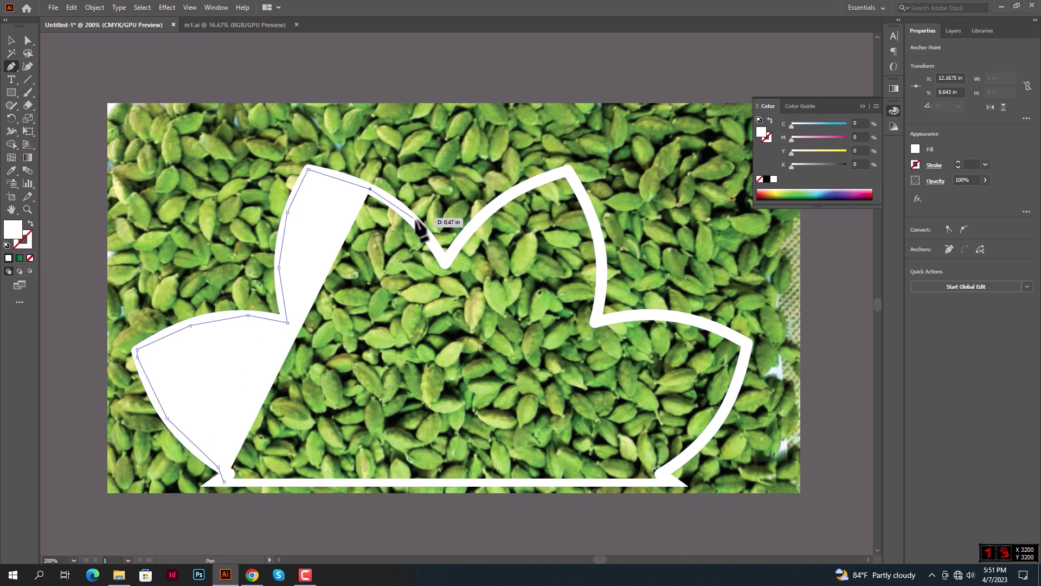
click(416, 223)
click(443, 262)
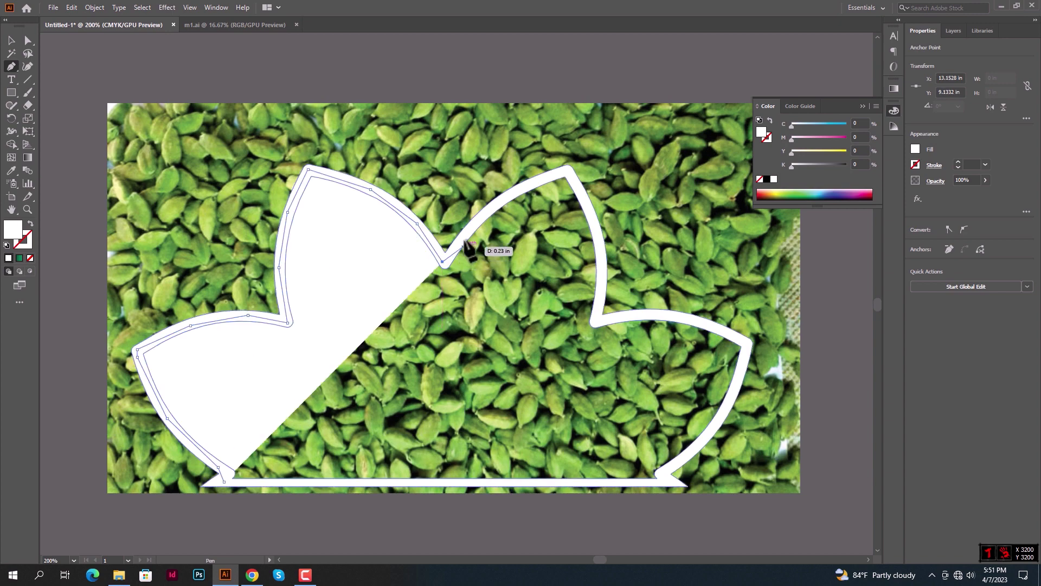
click(479, 217)
click(541, 179)
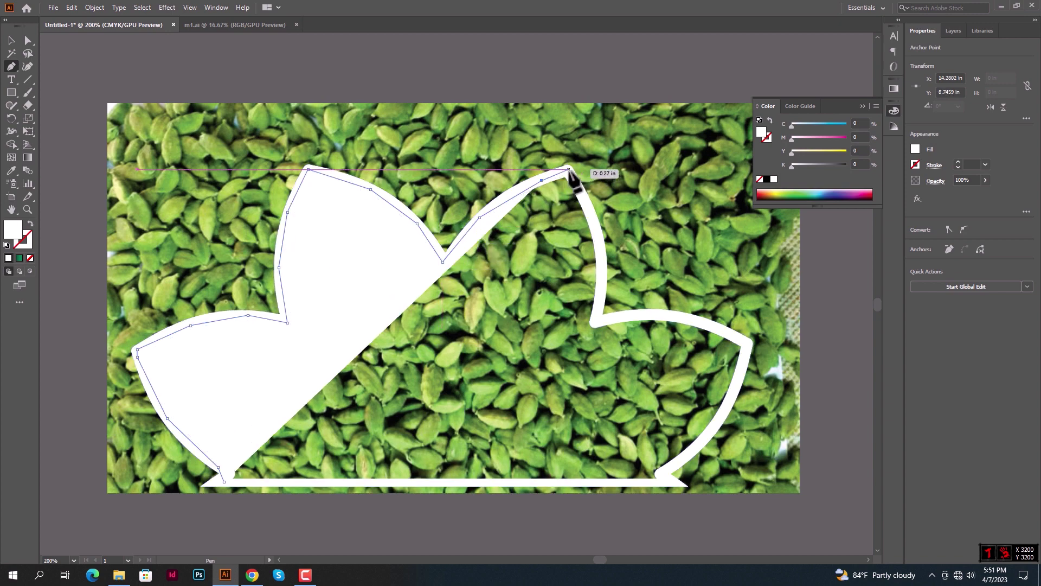
click(569, 169)
Continue the trace down the right petal and lobe, across the bottom, closing the white shape
click(595, 225)
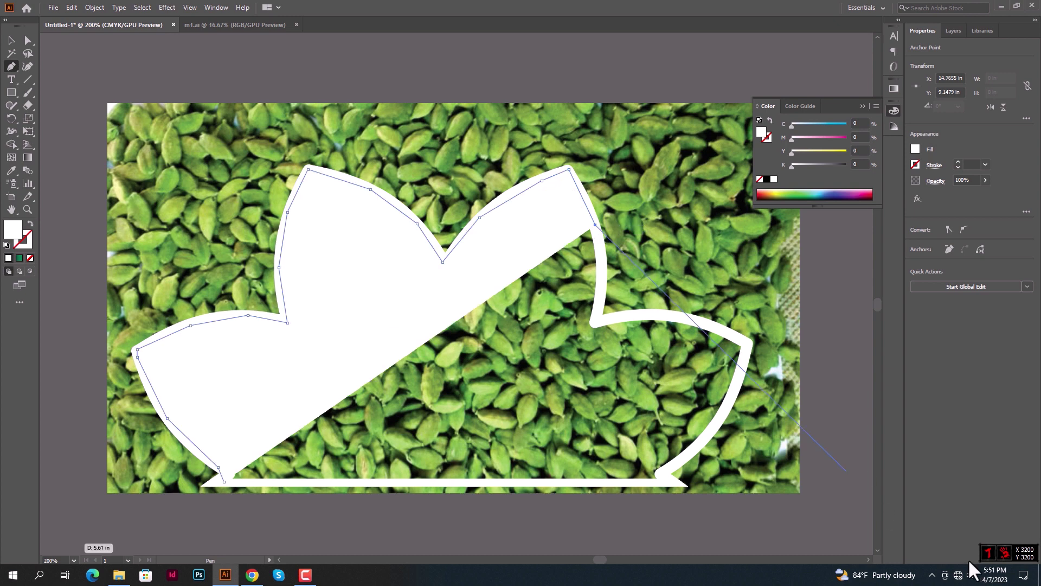
click(600, 243)
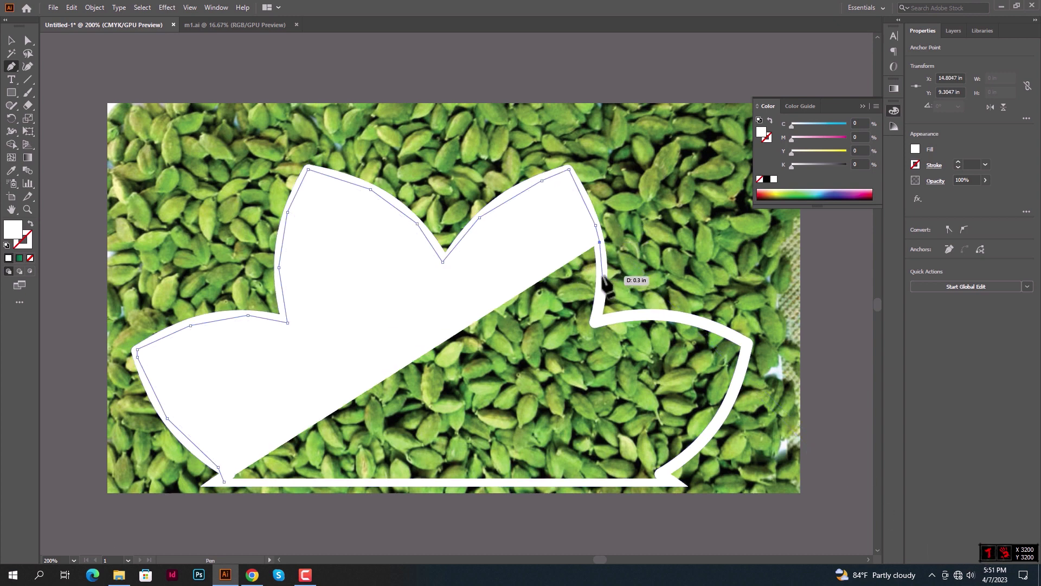
click(603, 269)
click(597, 307)
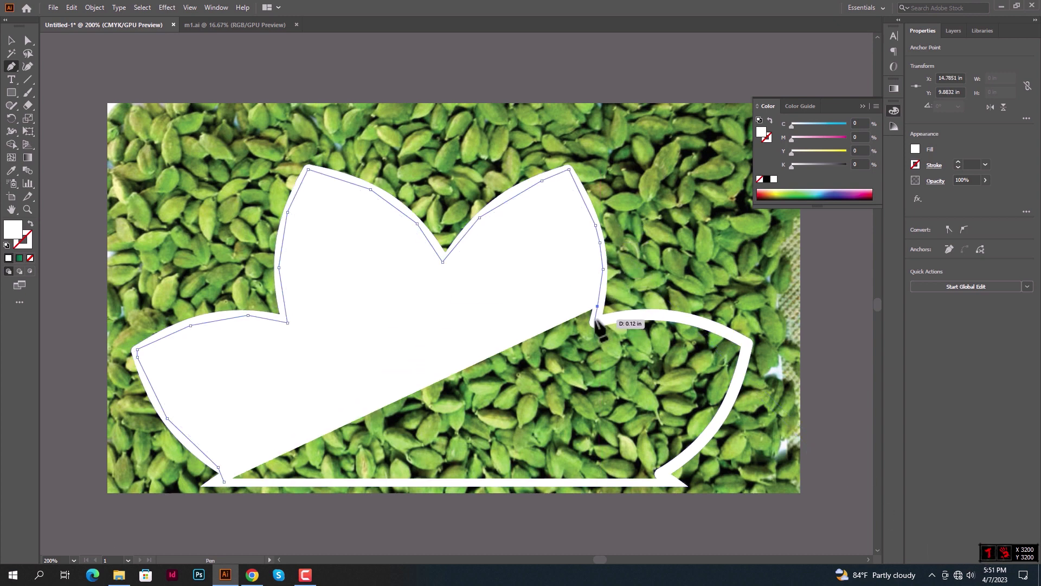
click(595, 319)
click(645, 312)
click(692, 319)
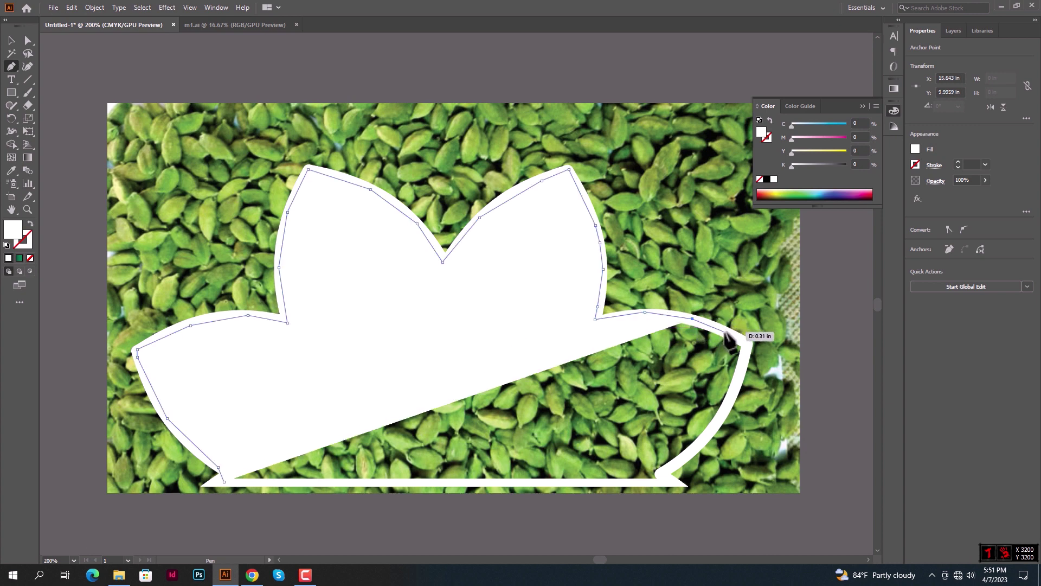
click(751, 342)
click(738, 379)
click(713, 430)
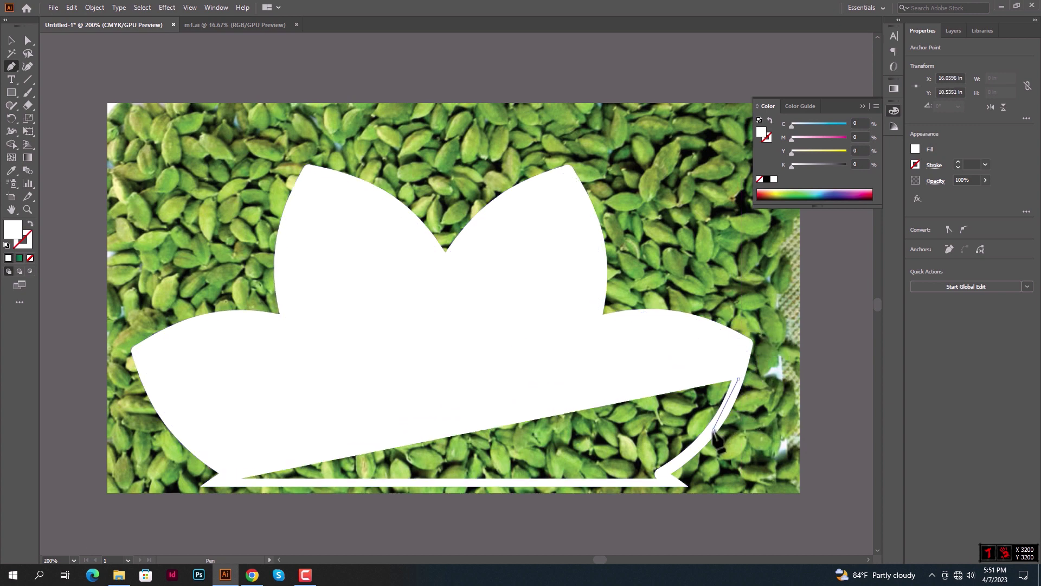
click(681, 462)
click(671, 481)
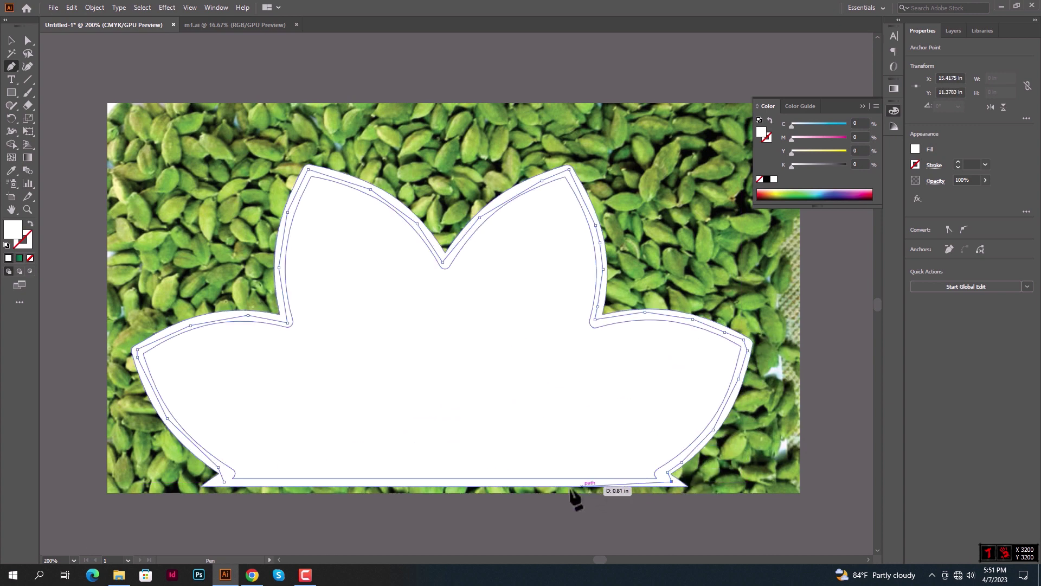
click(224, 481)
Clip the cardamom photo to the traced flower path with Make Clipping Mask
key(ctrl+shift+a)
key(ctrl+1)
key(v)
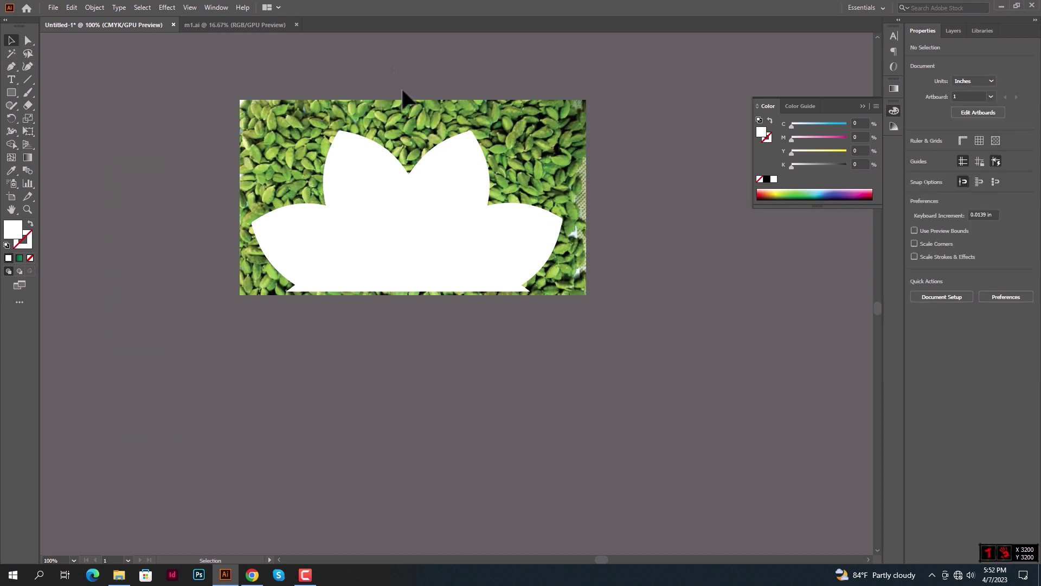
drag(401, 86, 469, 279)
right_click(454, 220)
click(496, 314)
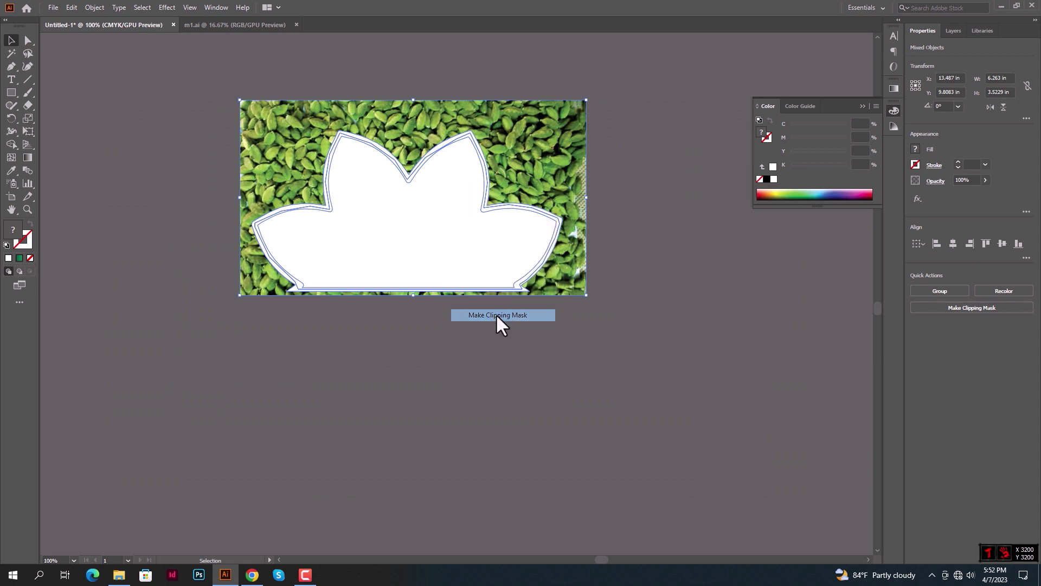
click(540, 347)
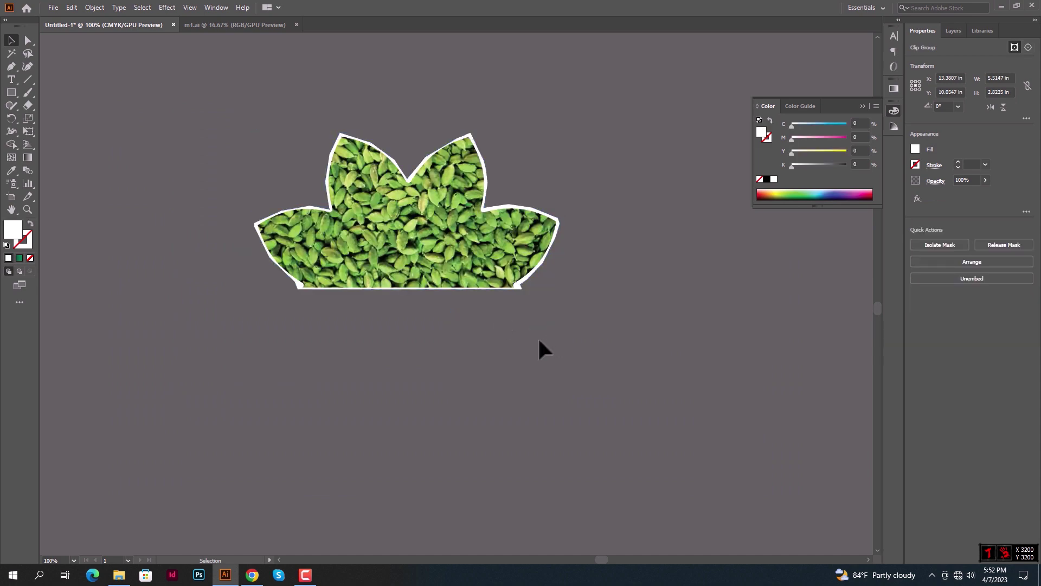
Move the clipped flower slightly down and release the clipping mask
click(467, 283)
scroll(467, 275, up, 2)
drag(475, 287, 466, 342)
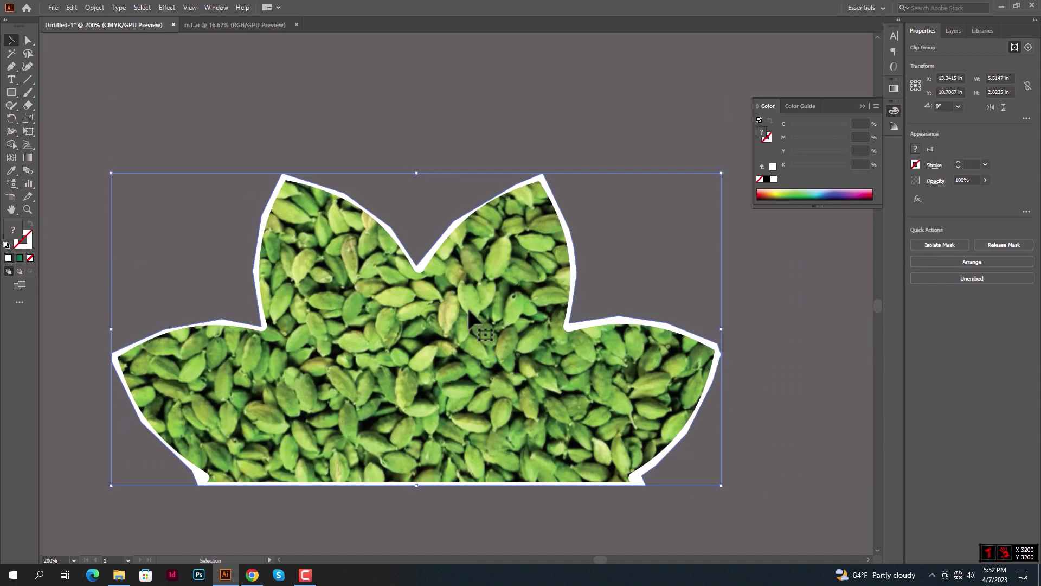
right_click(467, 306)
click(512, 387)
Re-clip the photo inside the flower outline and bring the white outline to the front
click(745, 374)
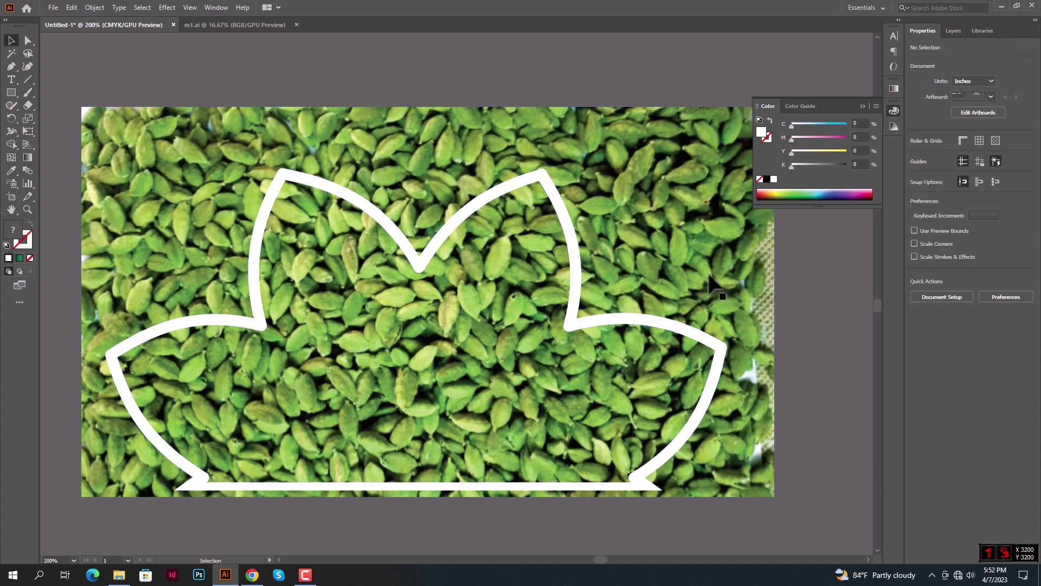
click(604, 314)
click(375, 214)
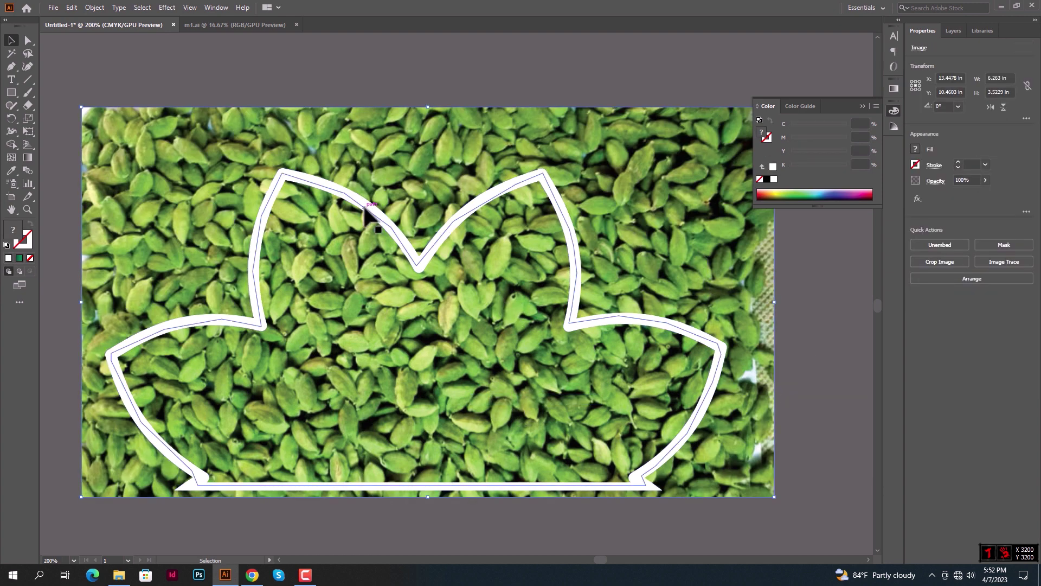
shift+click(374, 211)
right_click(392, 132)
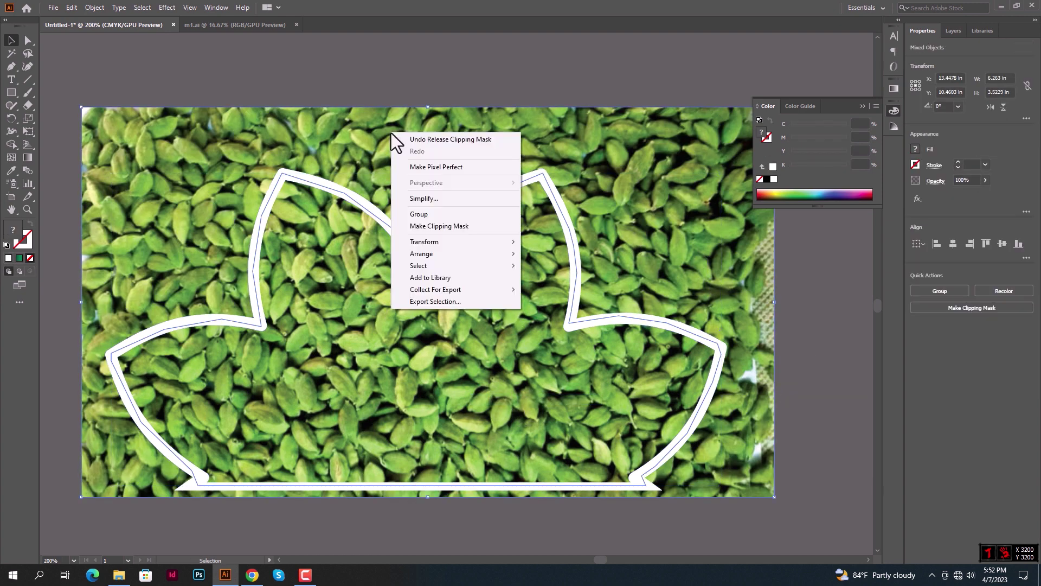
click(434, 226)
click(375, 171)
right_click(356, 194)
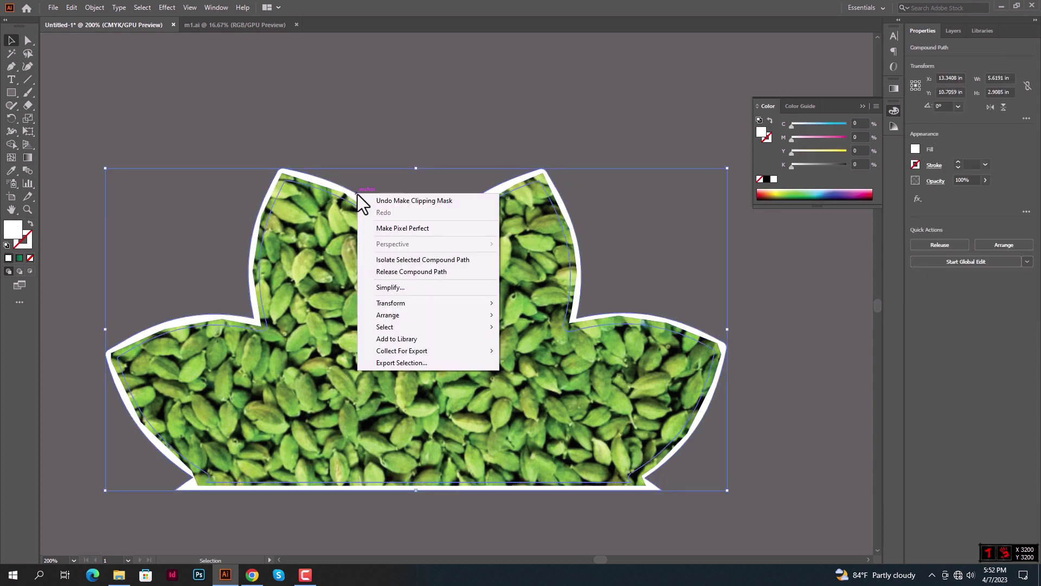
mouse_move(388, 315)
click(512, 316)
click(434, 103)
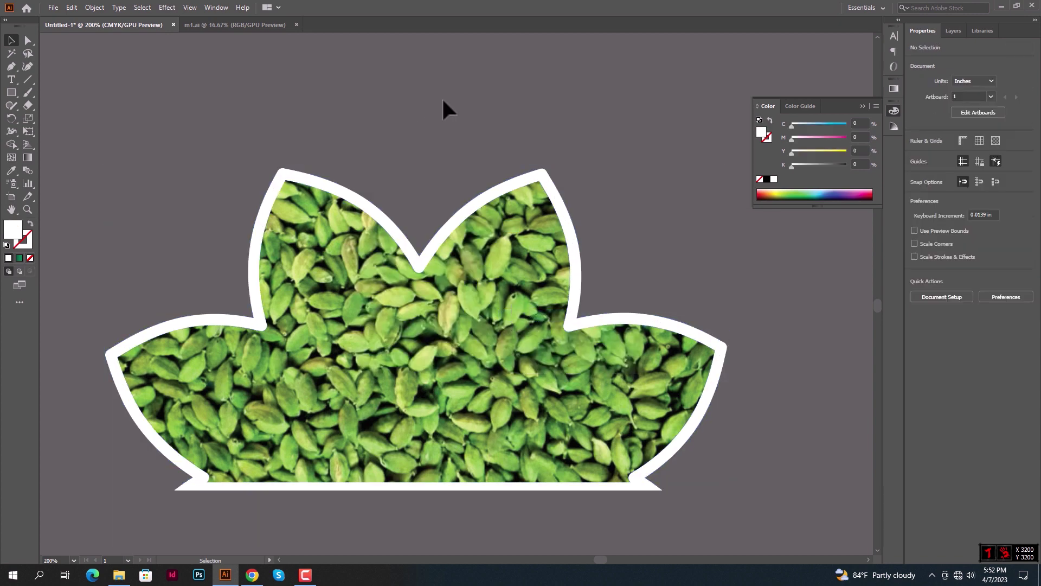
Move the clipped cardamom flower onto the bottom of the green panel
scroll(509, 355, down, 4)
mouse_move(507, 353)
mouse_down()
mouse_move(624, 412)
mouse_move(347, 366)
mouse_up()
scroll(347, 367, up, 4)
click(660, 372)
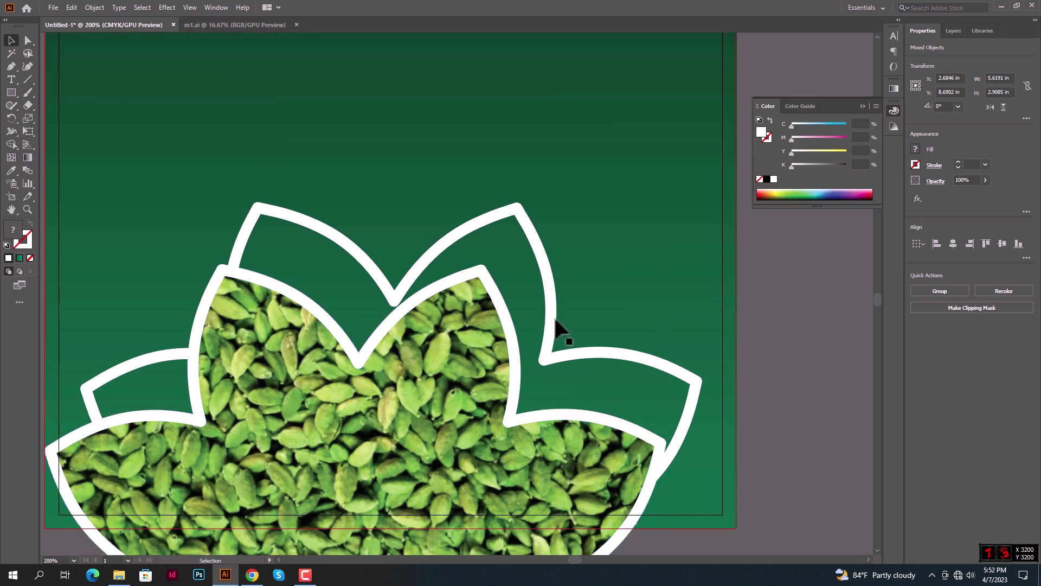
scroll(689, 364, down, 3)
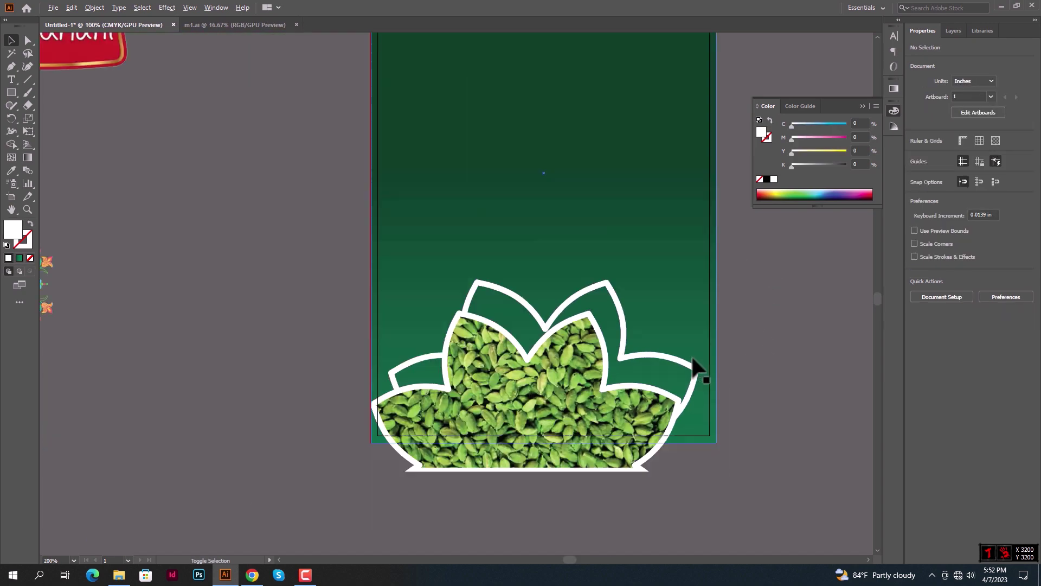
click(678, 371)
scroll(678, 371, up, 3)
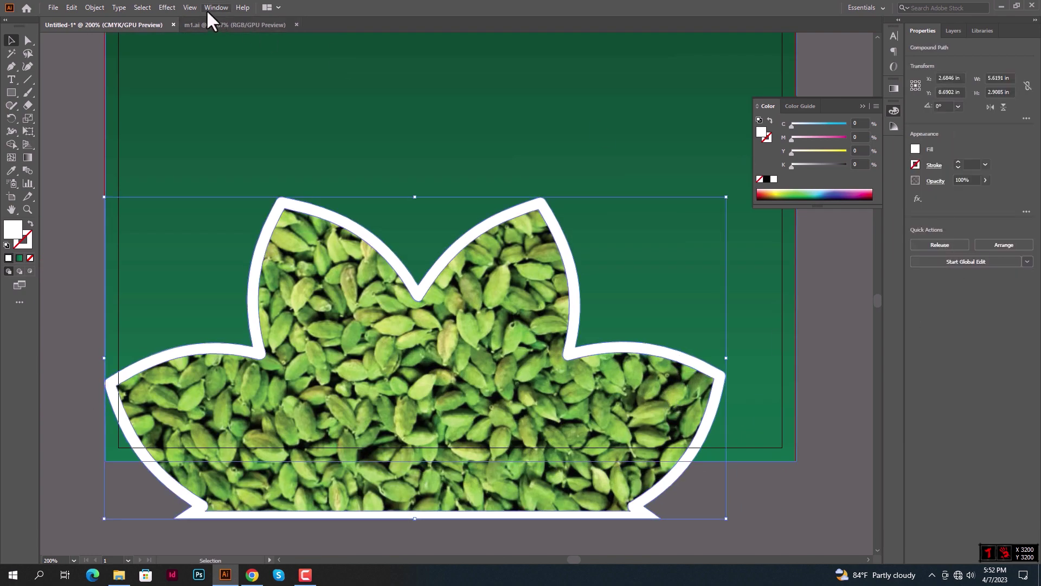
Give the cardamom flower an 82% opacity drop shadow and nudge it slightly up-right
click(170, 5)
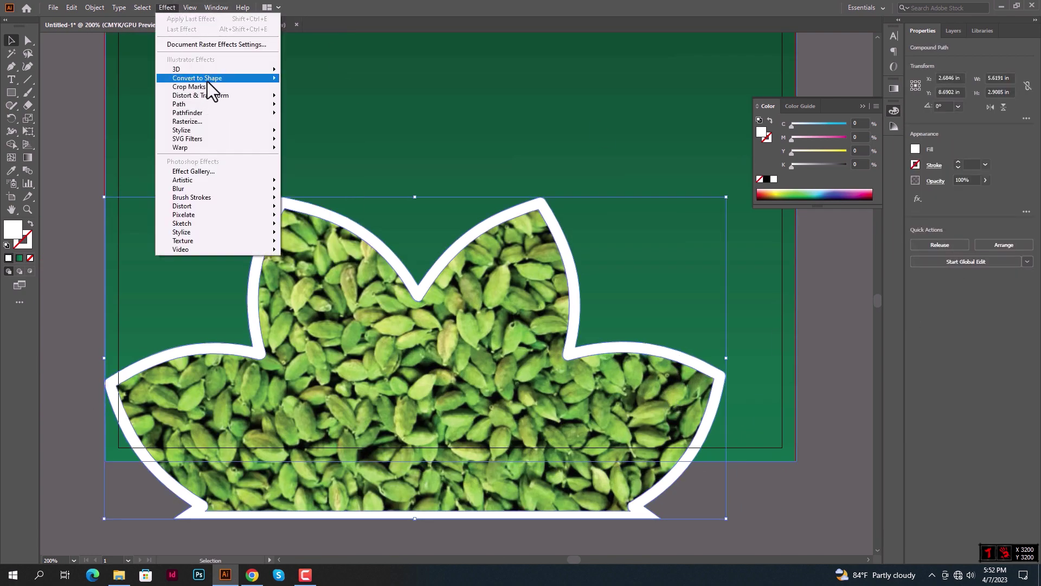
mouse_move(181, 130)
click(317, 134)
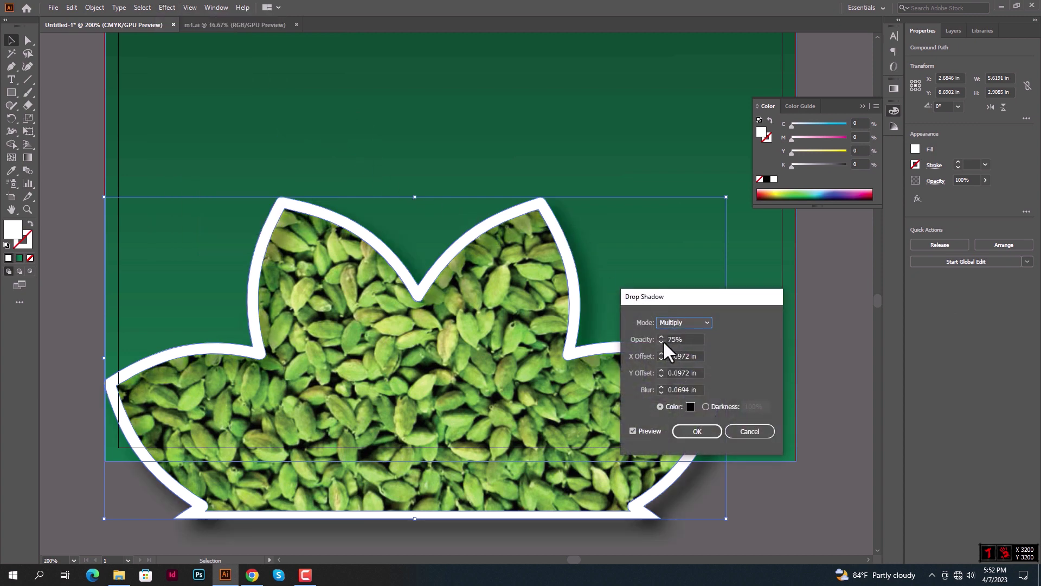
key(Tab)
click(661, 336)
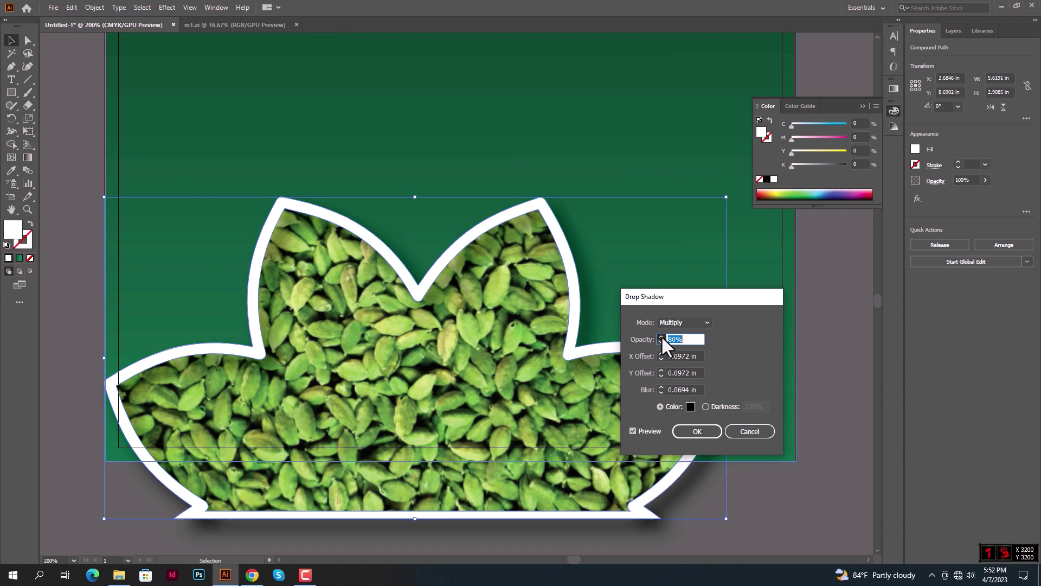
click(696, 432)
scroll(672, 510, down, 1)
click(677, 518)
mouse_move(678, 521)
mouse_down()
mouse_move(619, 478)
mouse_move(640, 441)
mouse_up()
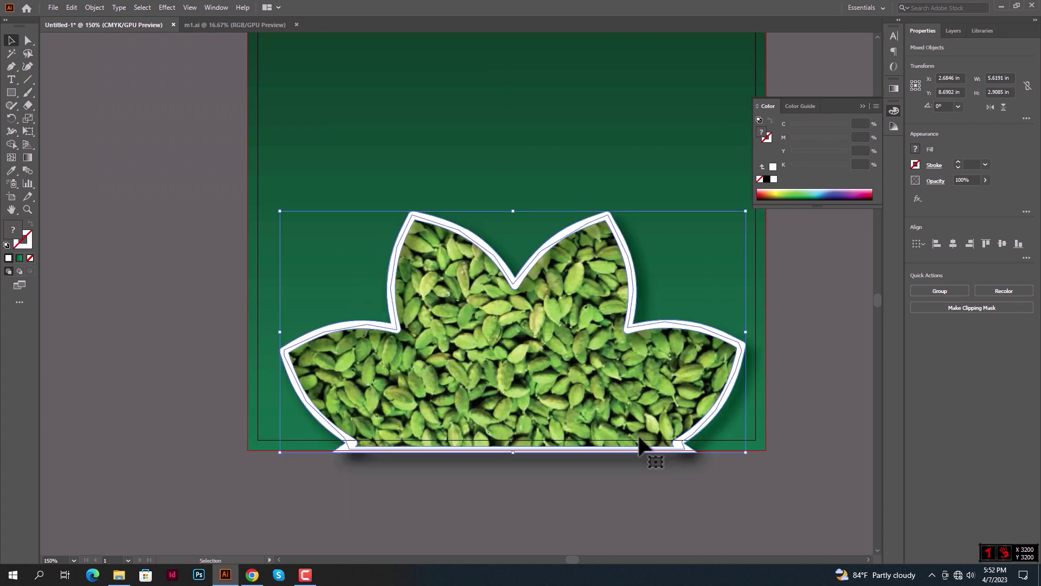
Group the flower with its photo and centre it horizontally on the green panel
key(ctrl+g)
key(ctrl+a)
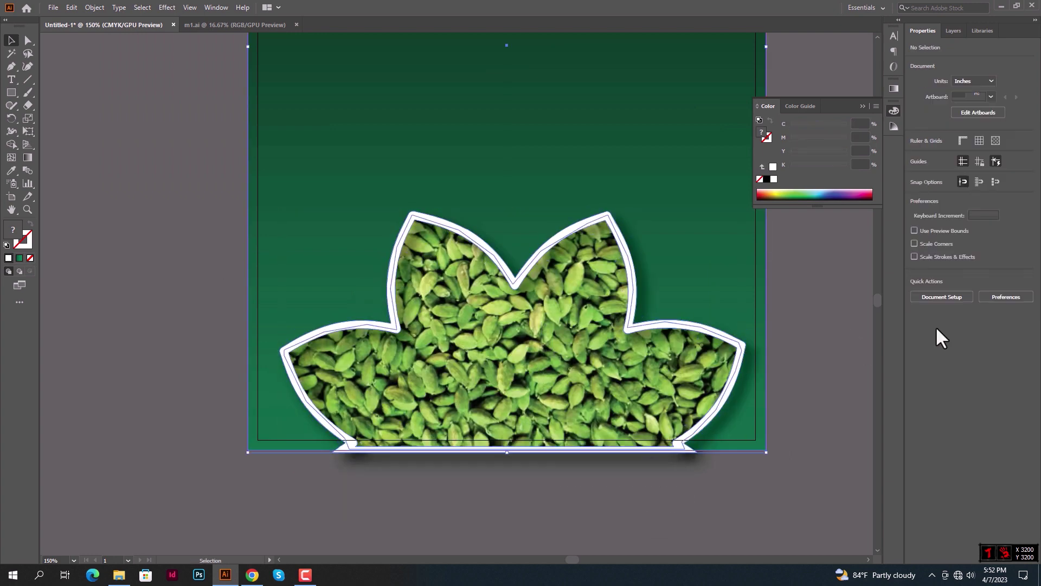
click(953, 243)
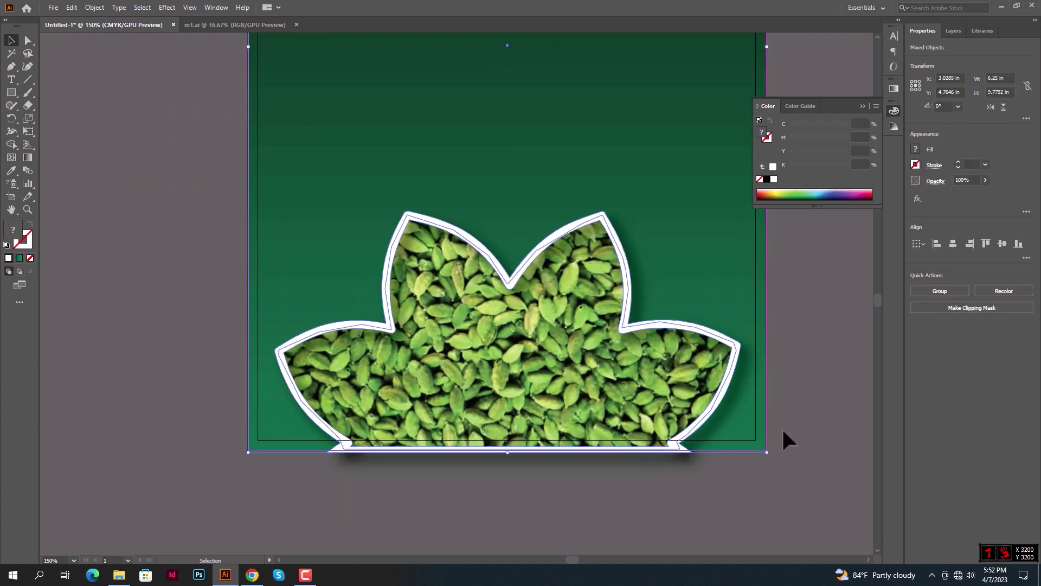
click(787, 434)
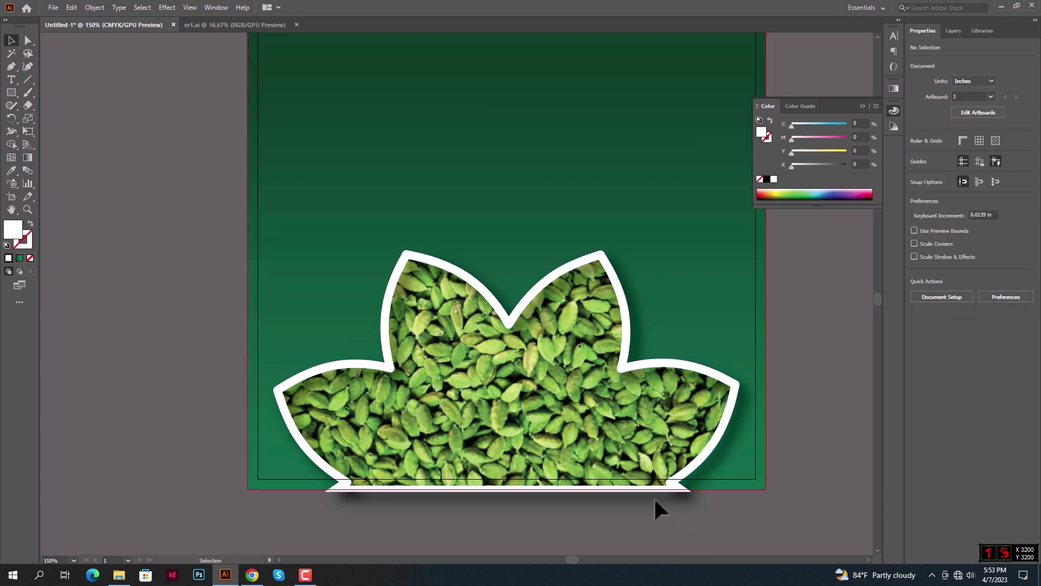
click(624, 487)
click(613, 374)
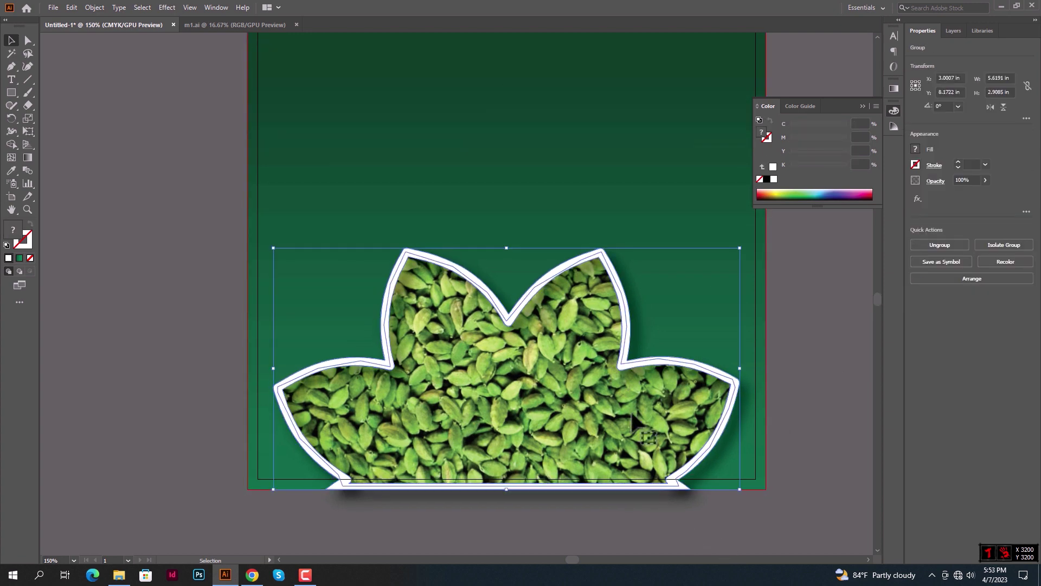
click(689, 513)
scroll(687, 511, up, 1)
scroll(683, 510, up, 3)
scroll(680, 512, down, 3)
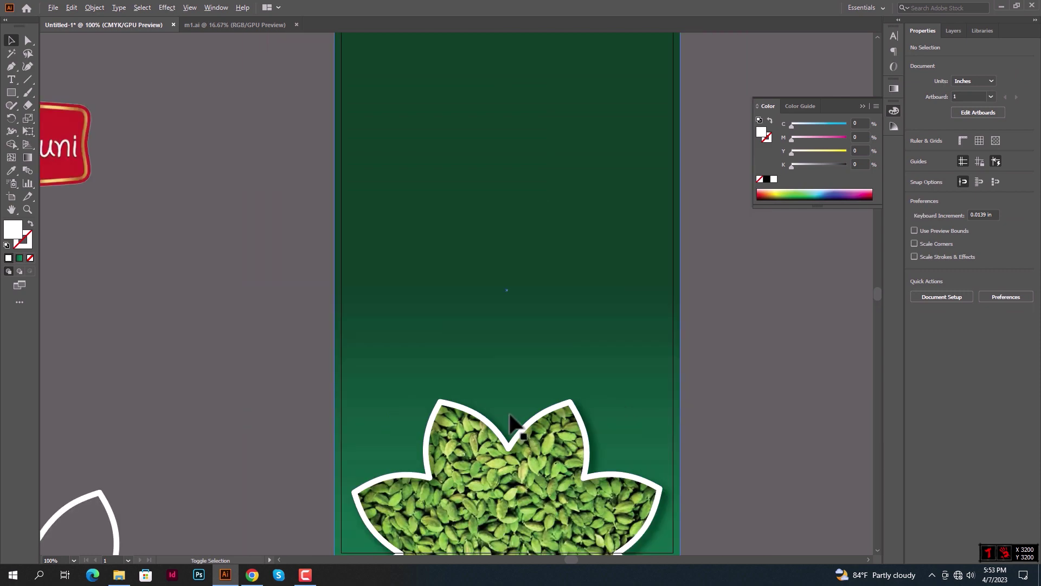
scroll(541, 437, up, 2)
scroll(502, 388, down, 2)
scroll(520, 379, down, 2)
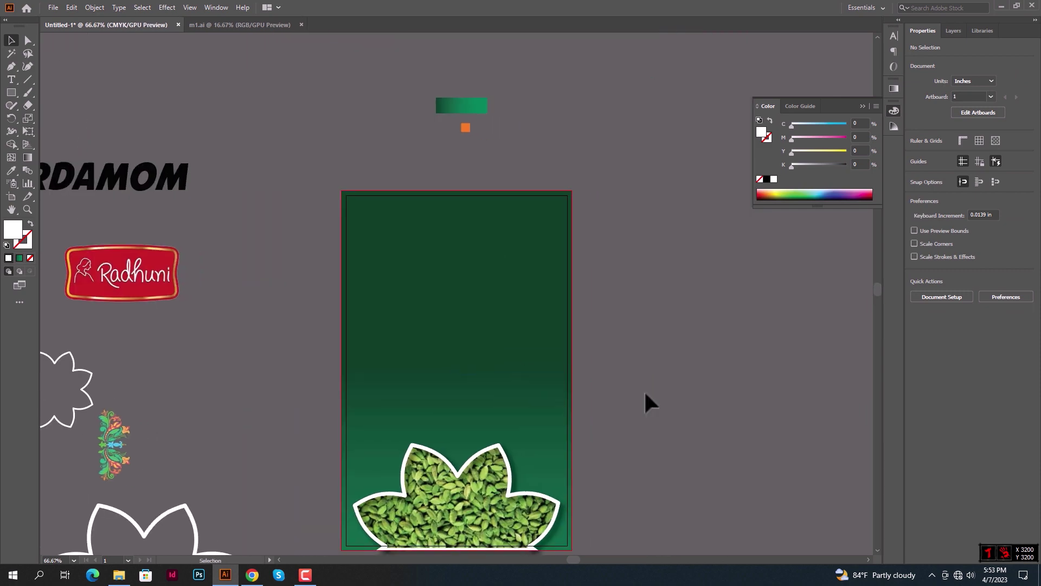
Save the label as m2.ai with the default save options
key(ctrl+s)
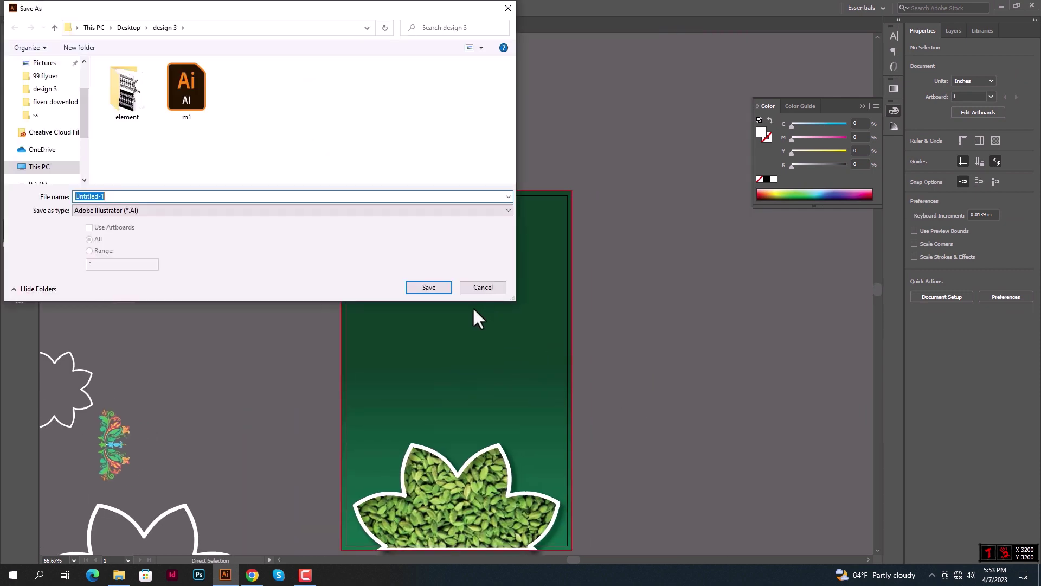
text(m2)
key(Return)
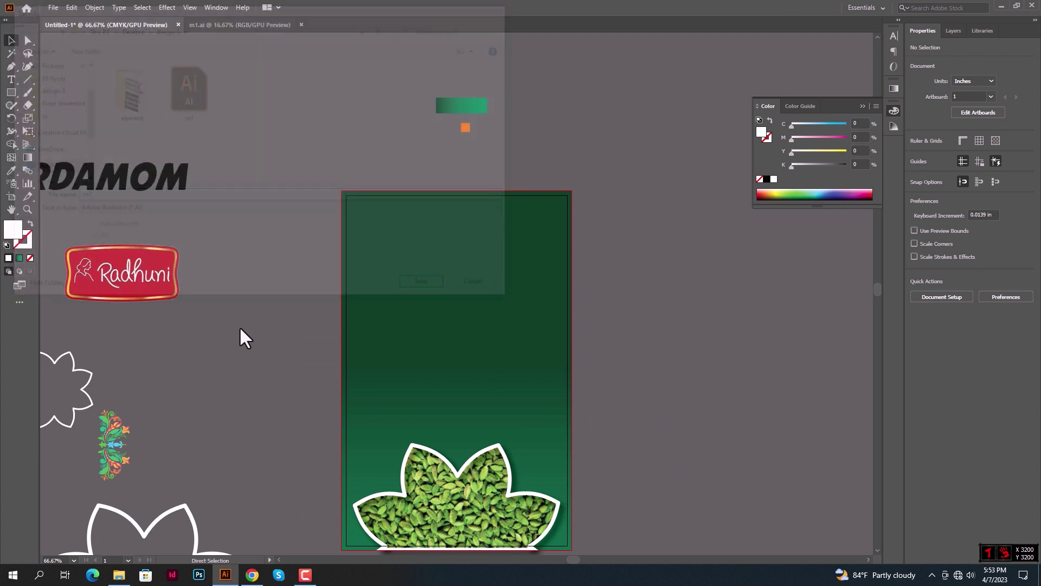
key(Return)
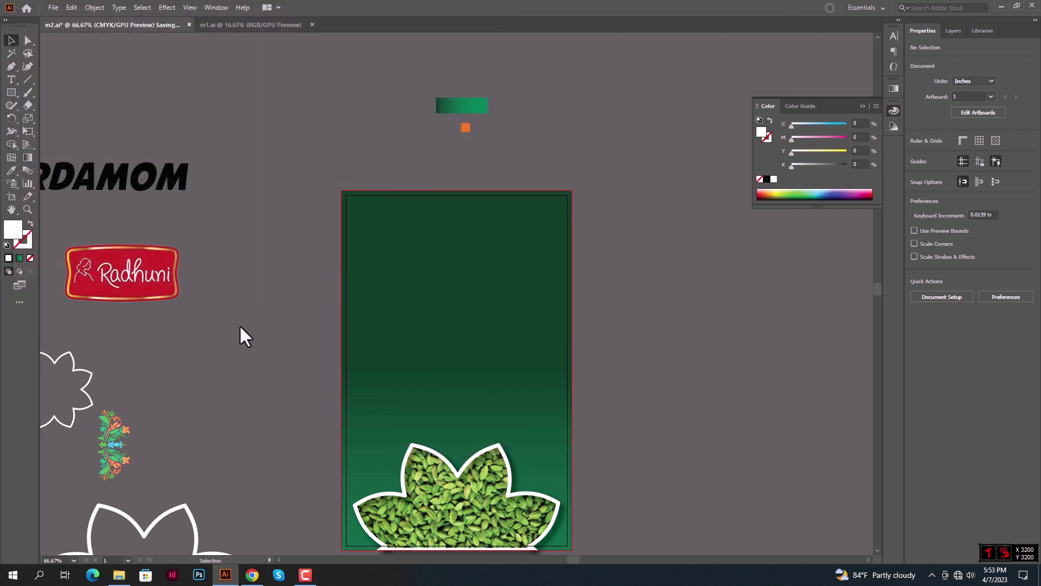
Place an enlarged copy of the floral ornament, about 2.55 in wide, in front at the panel's left edge
click(108, 440)
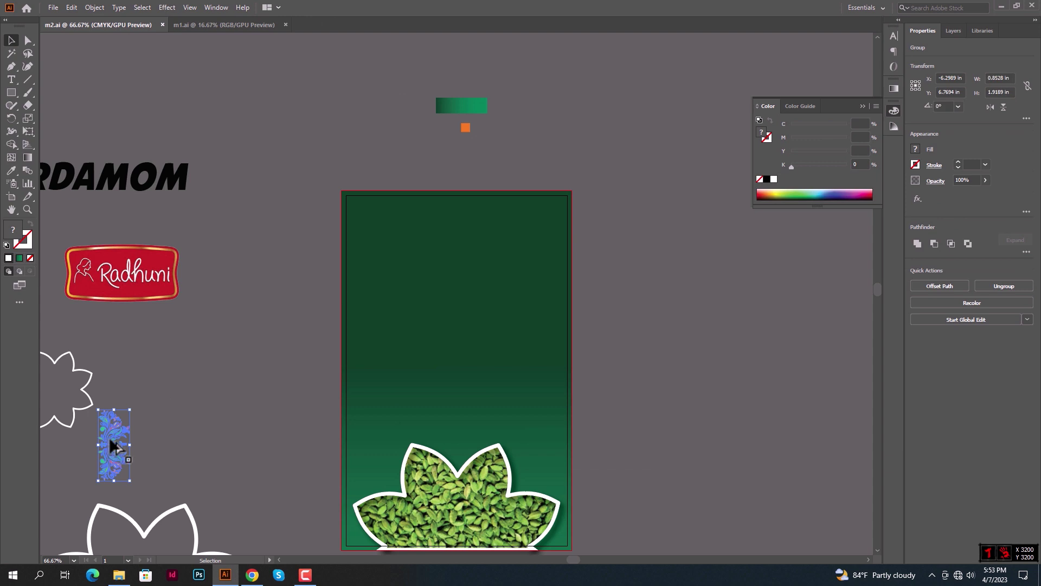
drag(107, 435, 365, 317)
drag(389, 363, 420, 432)
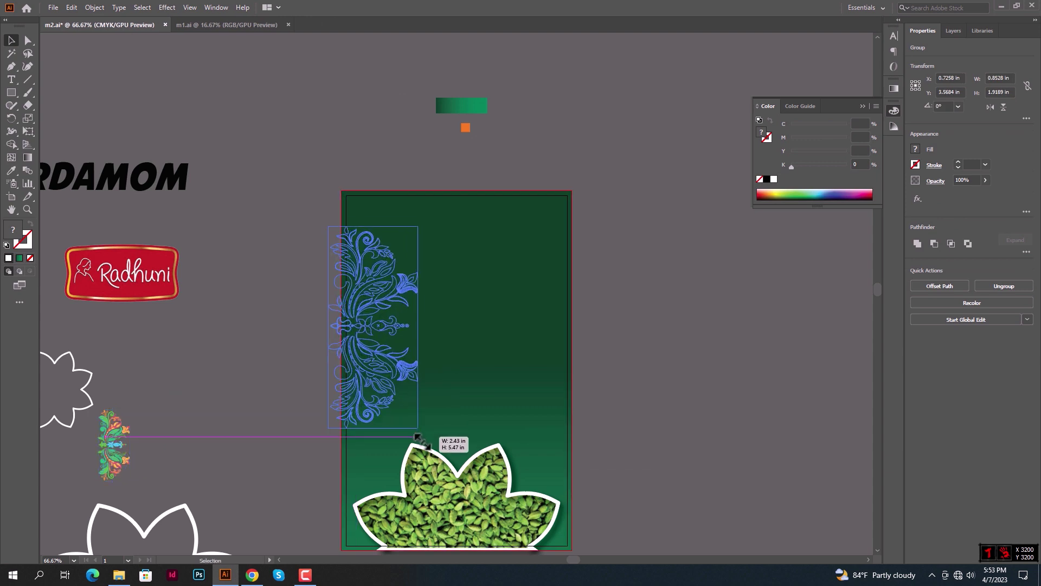
right_click(351, 364)
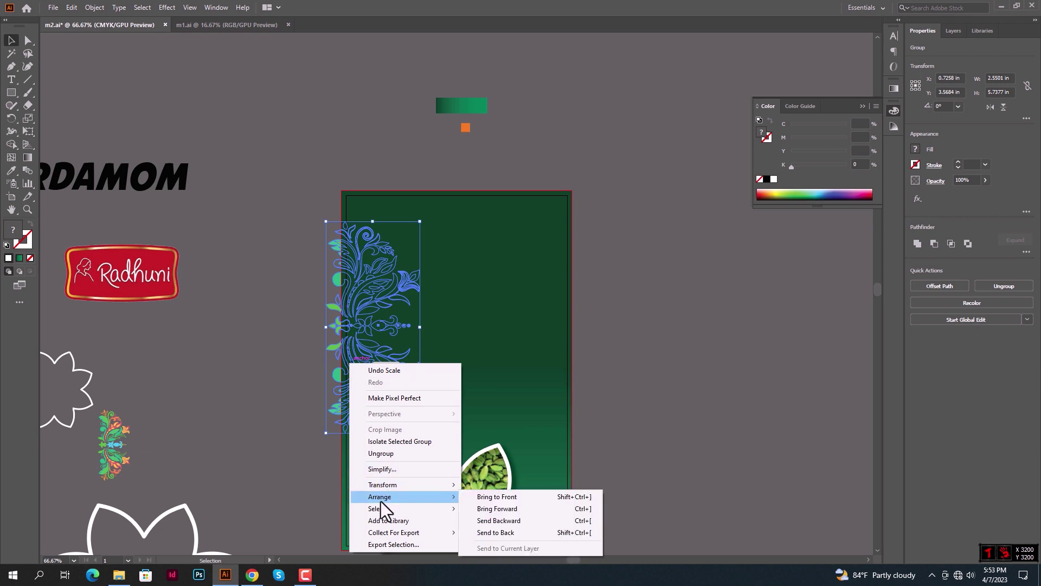
click(499, 494)
drag(382, 379, 395, 380)
Duplicate and mirror the ornament onto the panel's right side, nudging the left one slightly right
drag(383, 320, 649, 281)
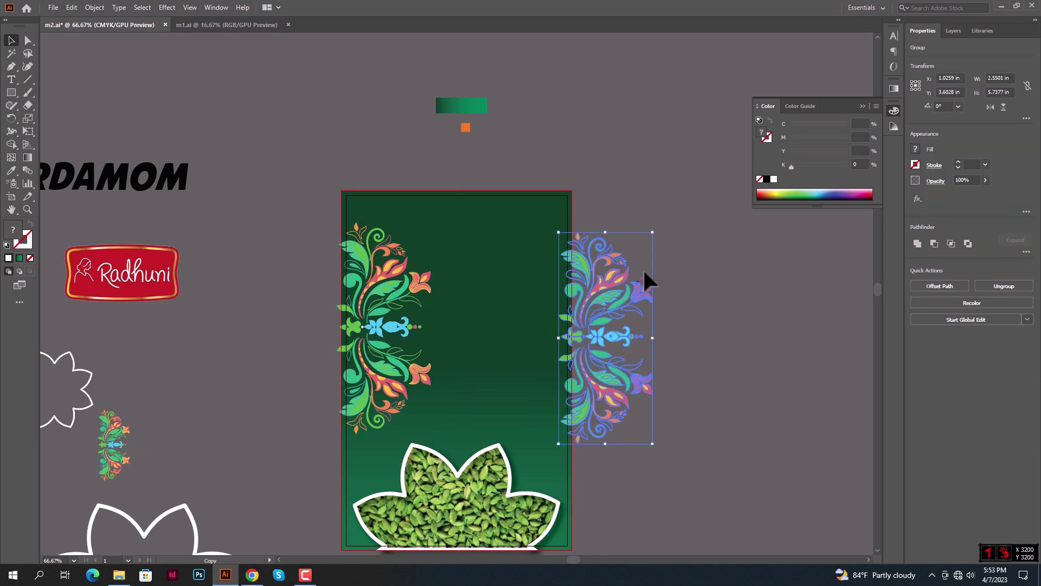
click(697, 383)
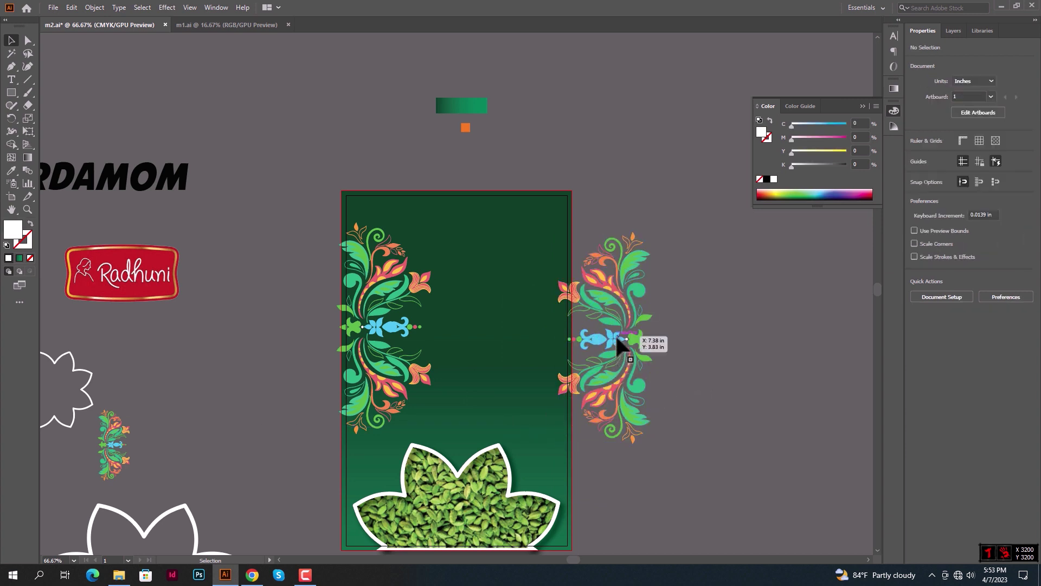
mouse_move(598, 331)
mouse_down()
mouse_move(540, 336)
mouse_move(552, 303)
mouse_up()
click(667, 348)
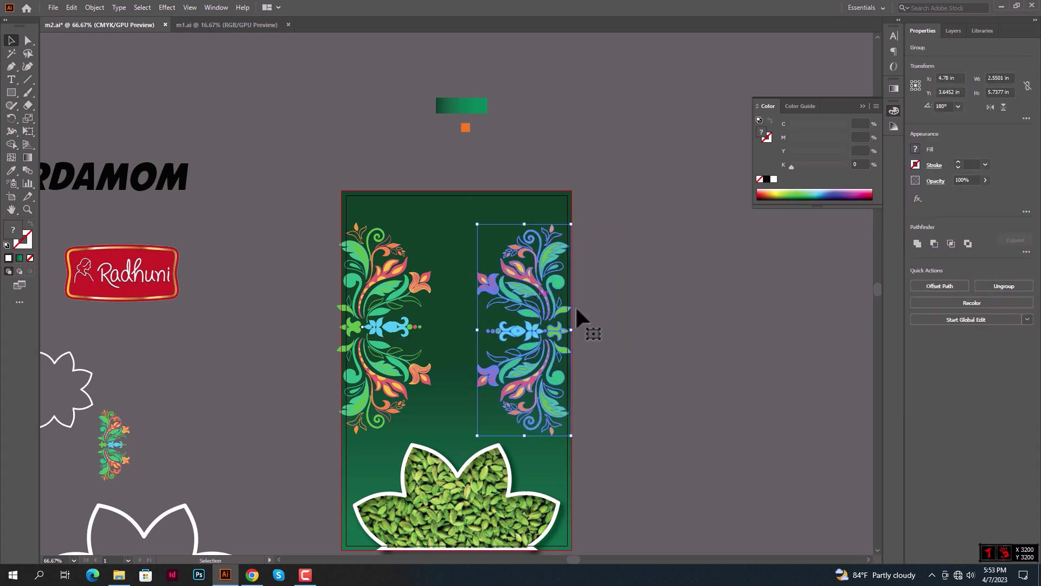
drag(395, 298, 398, 296)
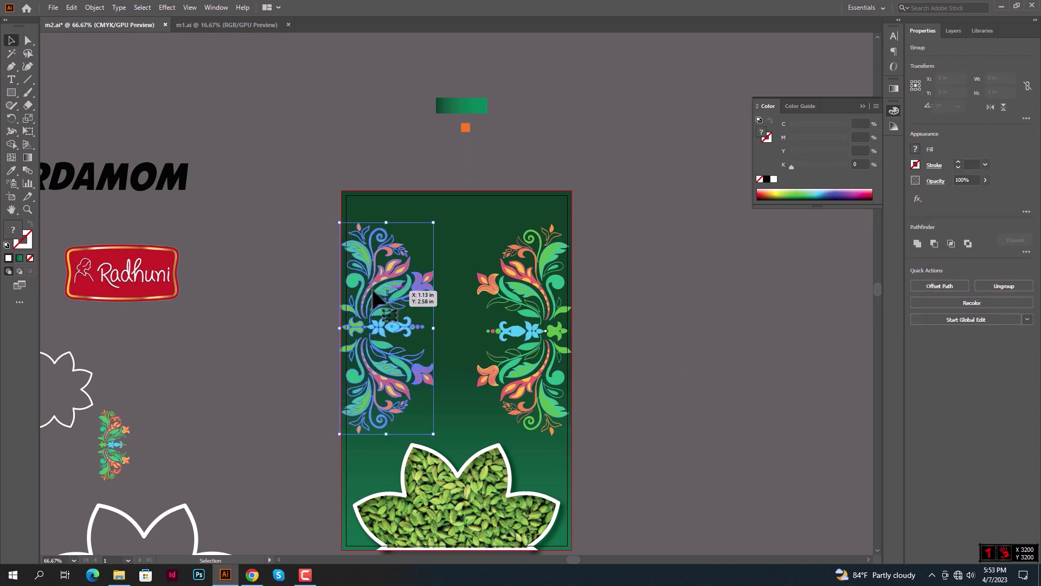
click(272, 284)
scroll(273, 277, up, 2)
mouse_move(136, 297)
mouse_down()
mouse_move(478, 281)
mouse_move(464, 278)
mouse_up()
Bring the Radhuni image in front of the ornaments and shrink it proportionally
key(ctrl+1)
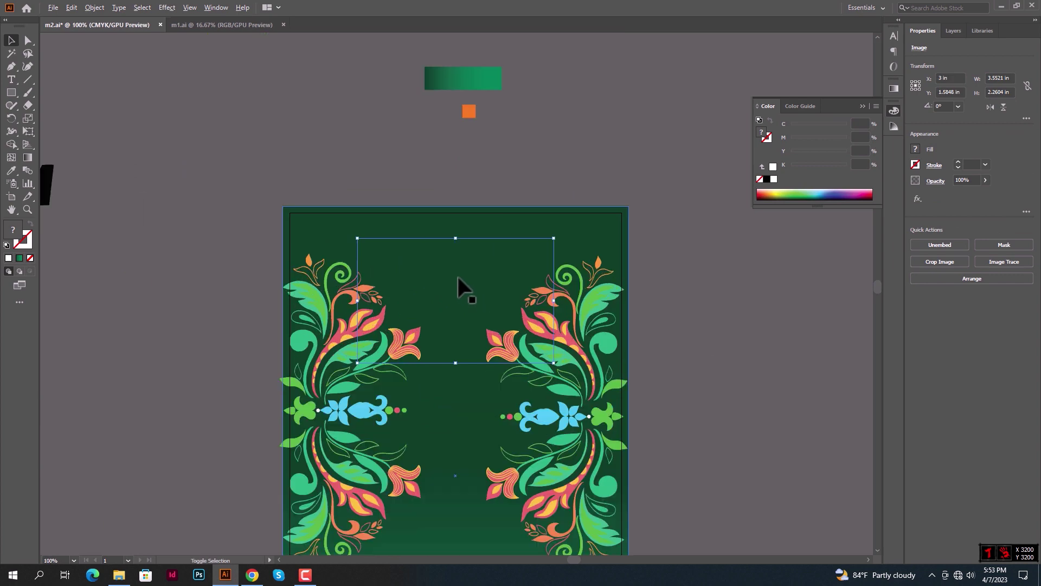
right_click(458, 276)
click(624, 372)
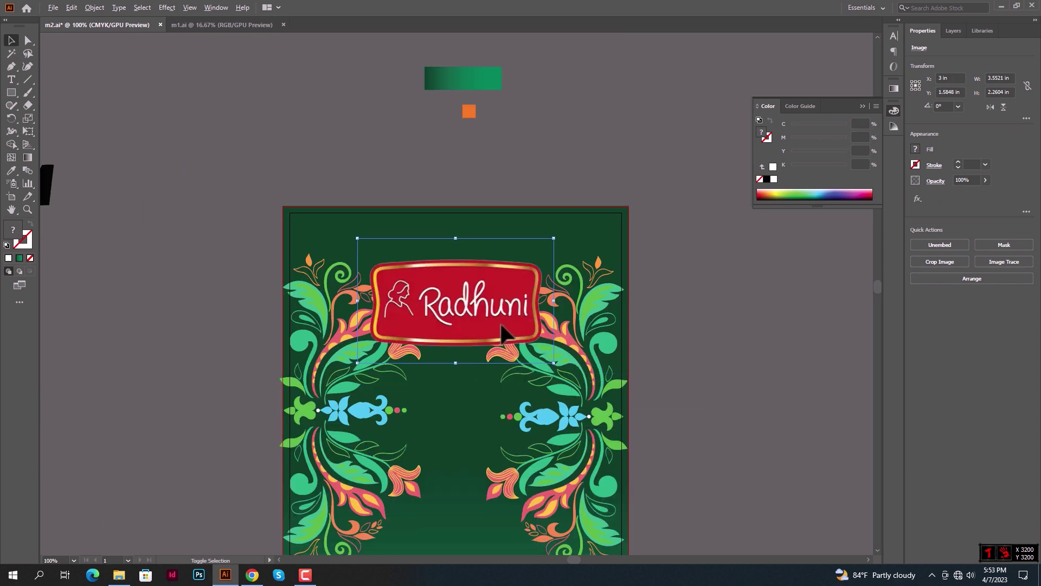
alt+scroll(502, 328, up, 1)
mouse_move(582, 382)
mouse_down()
mouse_move(534, 351)
mouse_move(549, 369)
mouse_move(517, 332)
mouse_up()
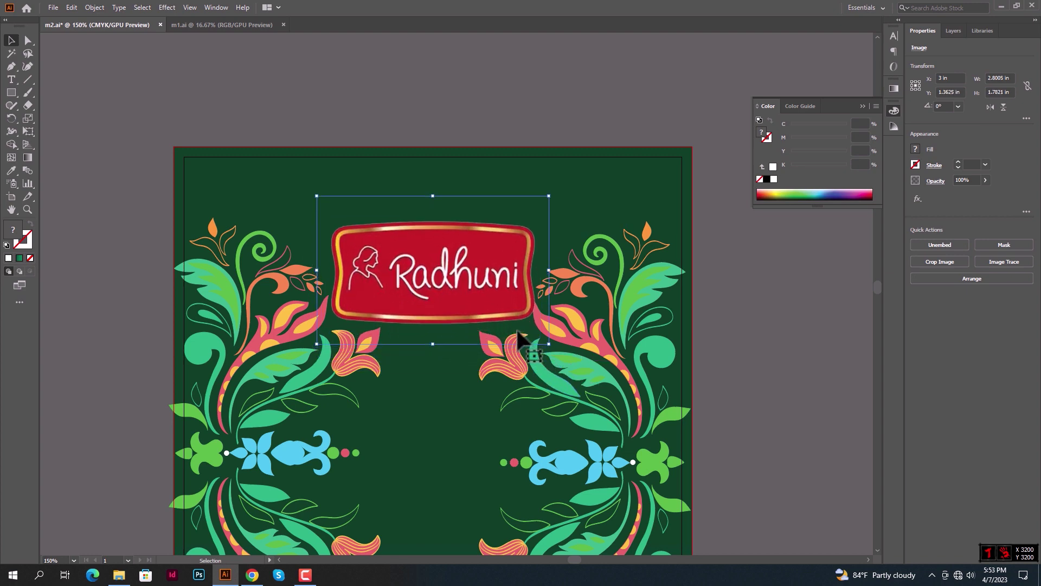
Scale down the right ornament, move it up and right, and delete the left ornament
click(597, 344)
scroll(597, 344, down, 3)
key(ctrl+minus)
key(ctrl+minus)
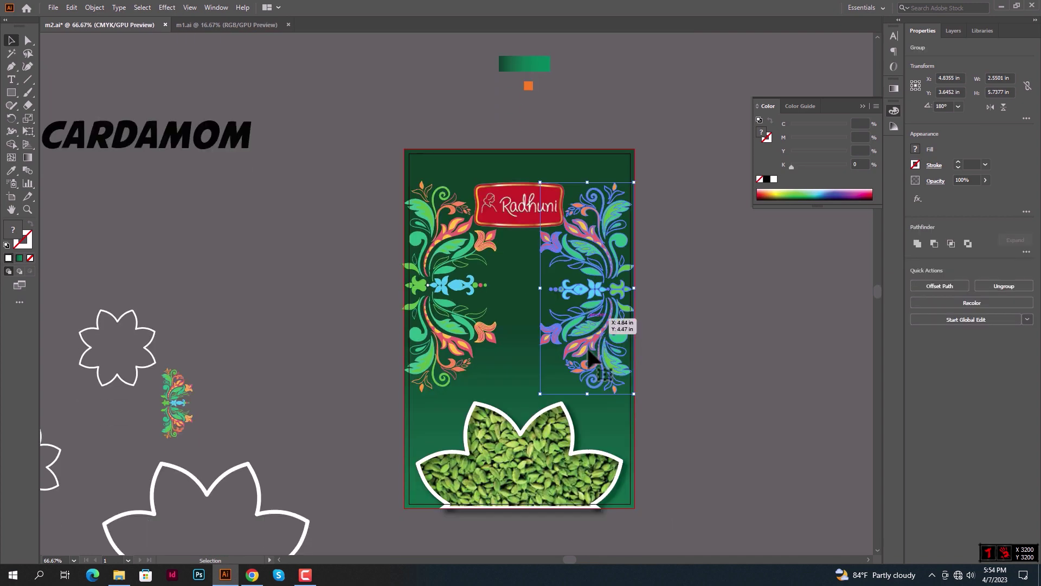
key(ctrl+plus)
drag(652, 401, 630, 352)
mouse_move(599, 260)
mouse_down()
mouse_move(621, 214)
mouse_move(646, 230)
mouse_up()
click(691, 260)
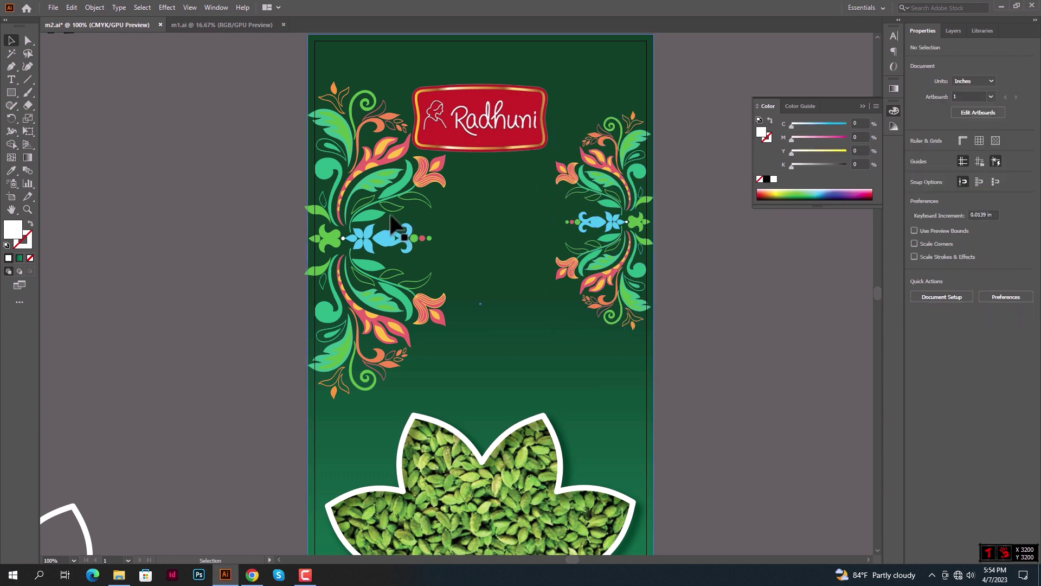
click(390, 201)
key(Delete)
Move the CARDAMOM text onto the label's middle, bring it to front and make it white
key(ctrl+minus)
key(ctrl+minus)
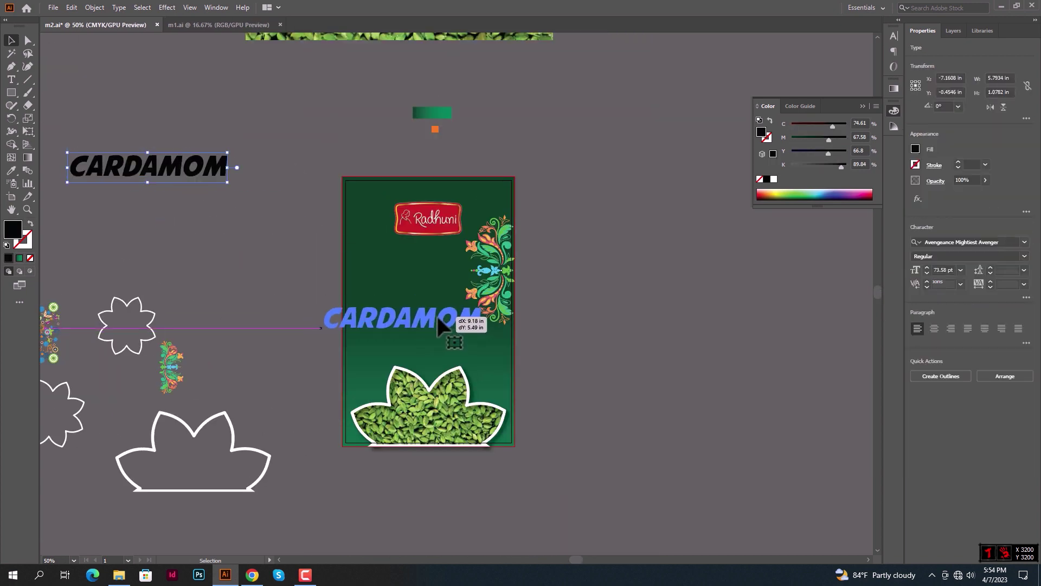
drag(149, 131, 449, 325)
key(ctrl+plus)
right_click(415, 314)
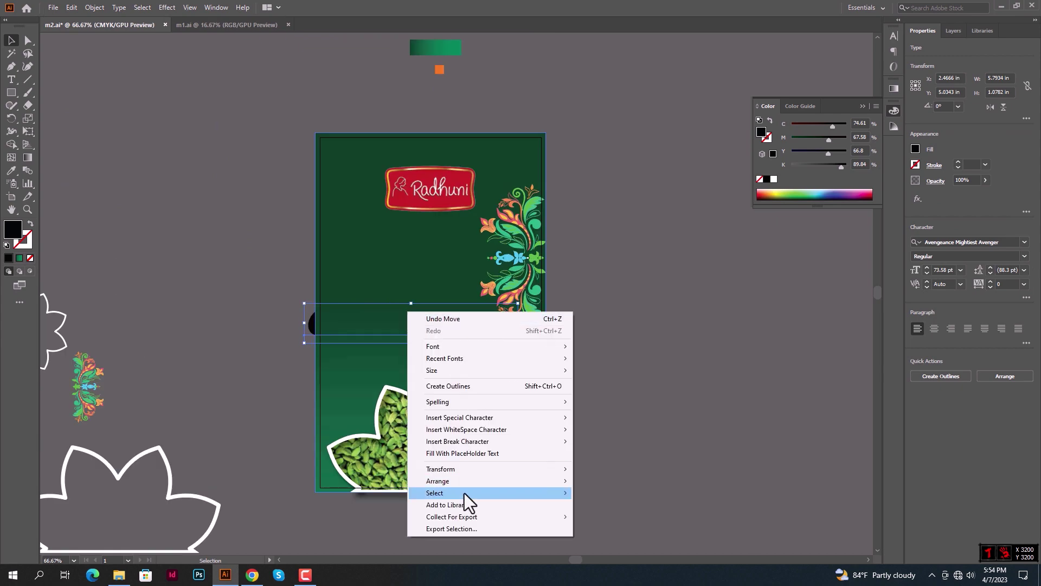
click(607, 481)
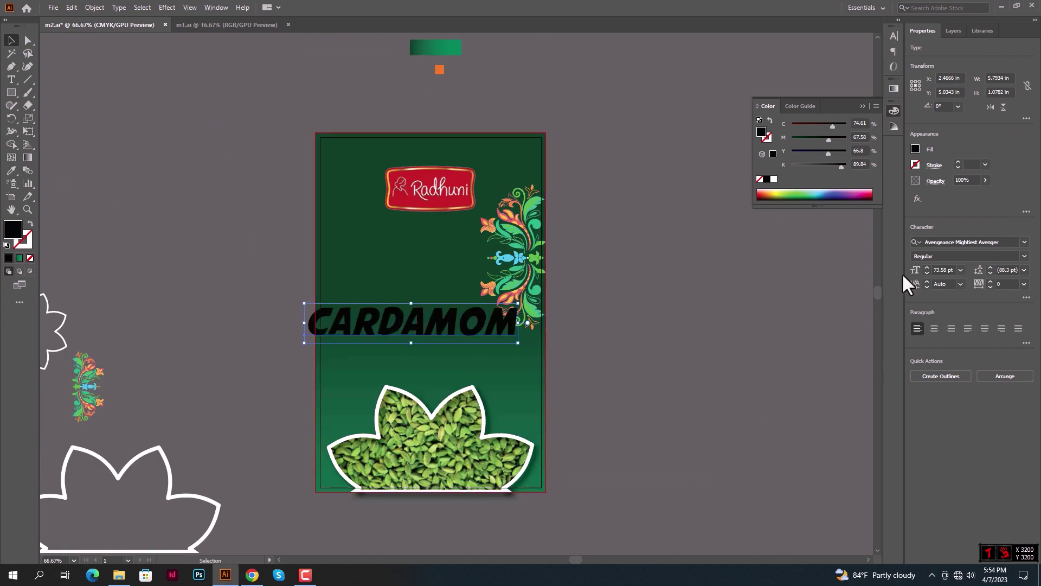
click(774, 179)
click(690, 340)
scroll(562, 396, up, 1)
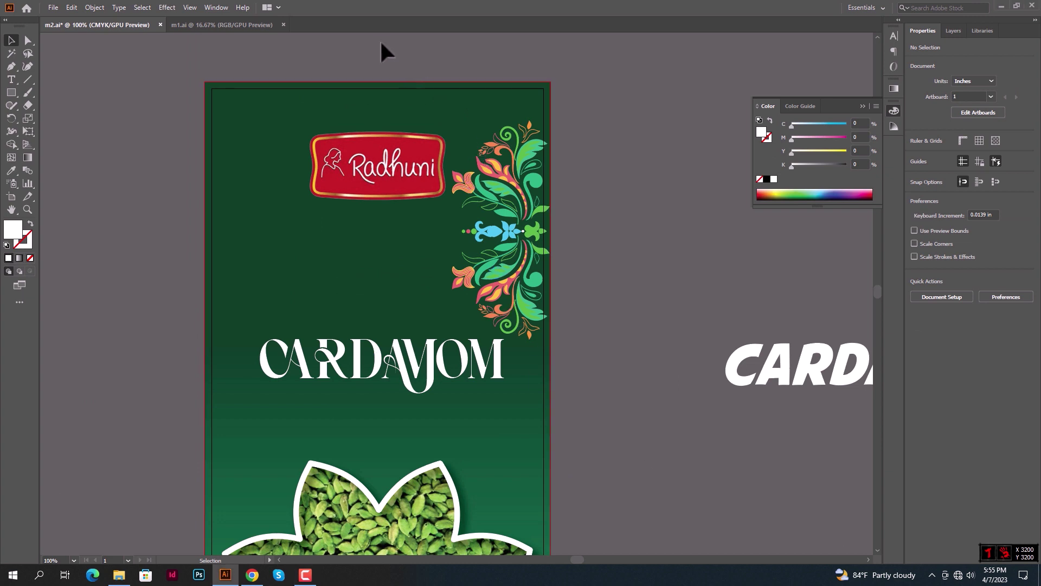
drag(383, 52, 379, 239)
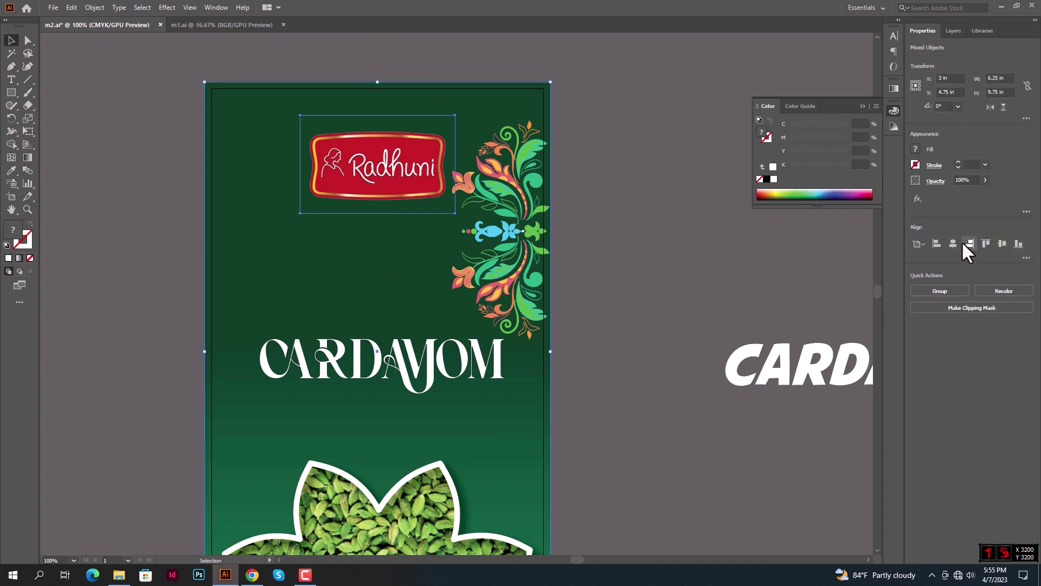
Duplicate the right floral ornament onto the left edge and rotate it to face inward
click(715, 298)
click(450, 382)
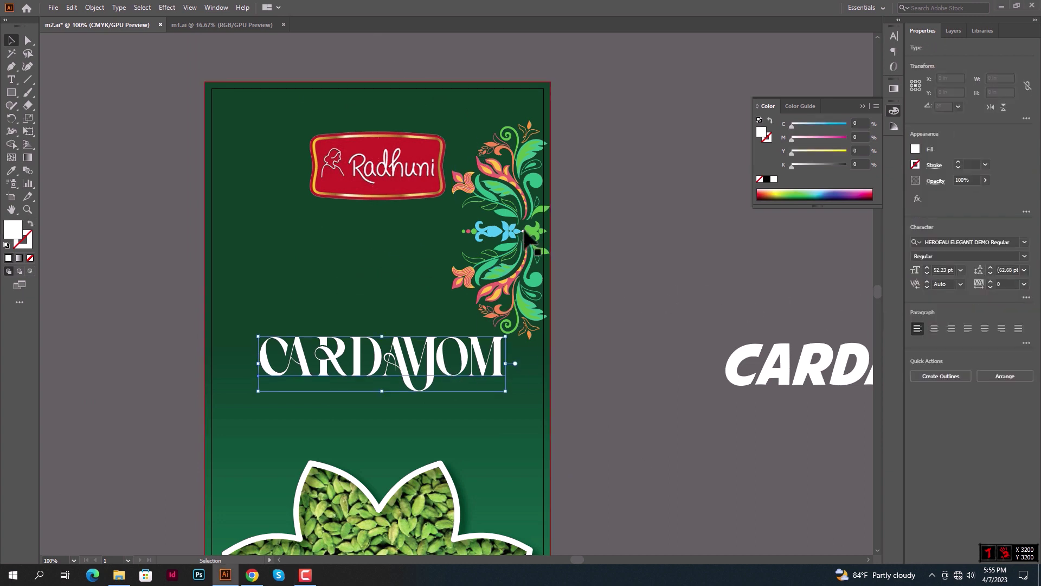
click(531, 213)
drag(529, 207, 278, 226)
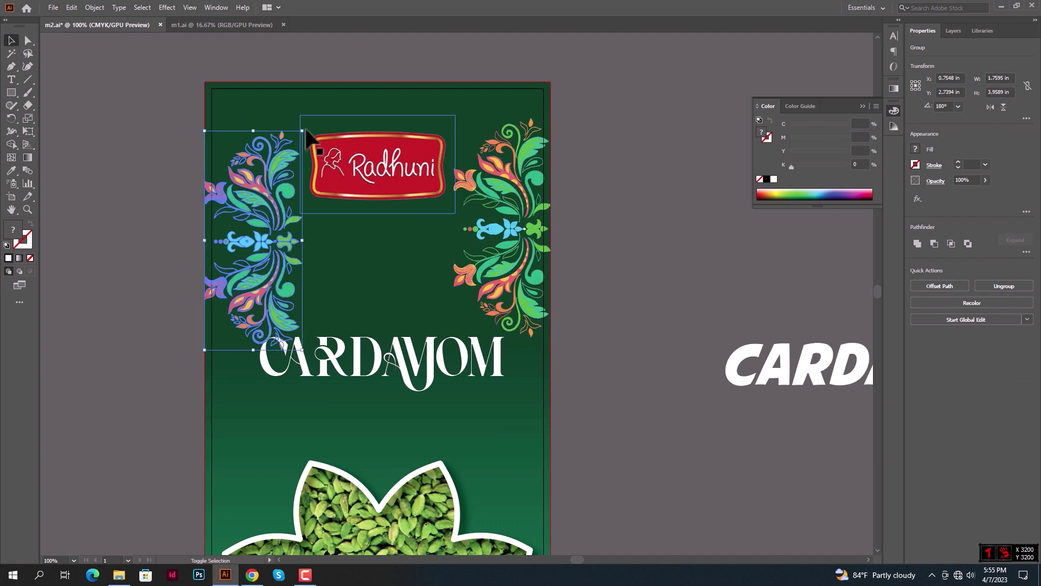
drag(305, 130, 209, 321)
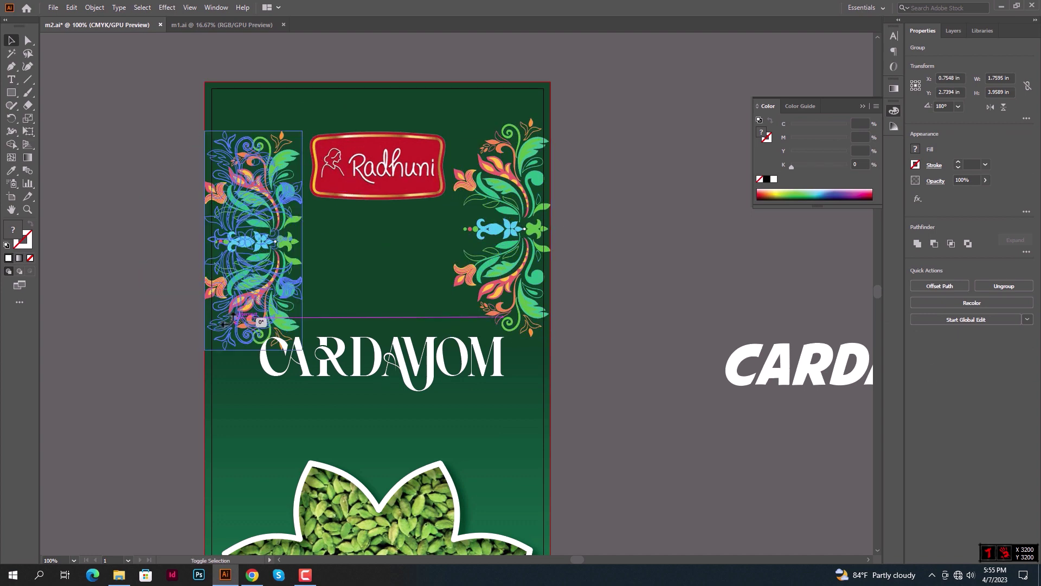
click(598, 248)
Vertically align the two ornaments and nudge the pair up beside the Radhuni logo
drag(162, 242, 518, 249)
click(515, 247)
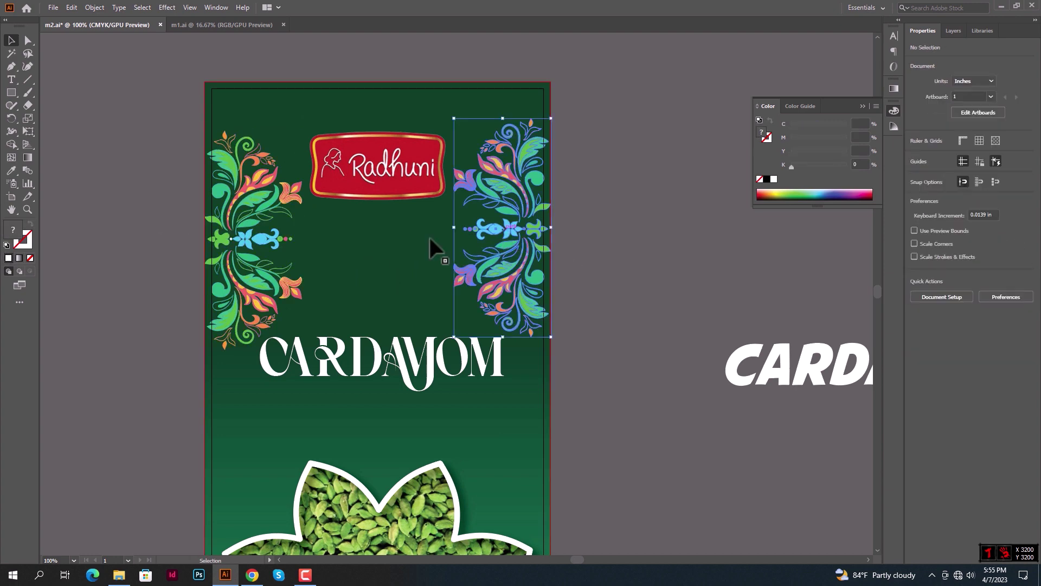
shift+click(271, 227)
click(1002, 244)
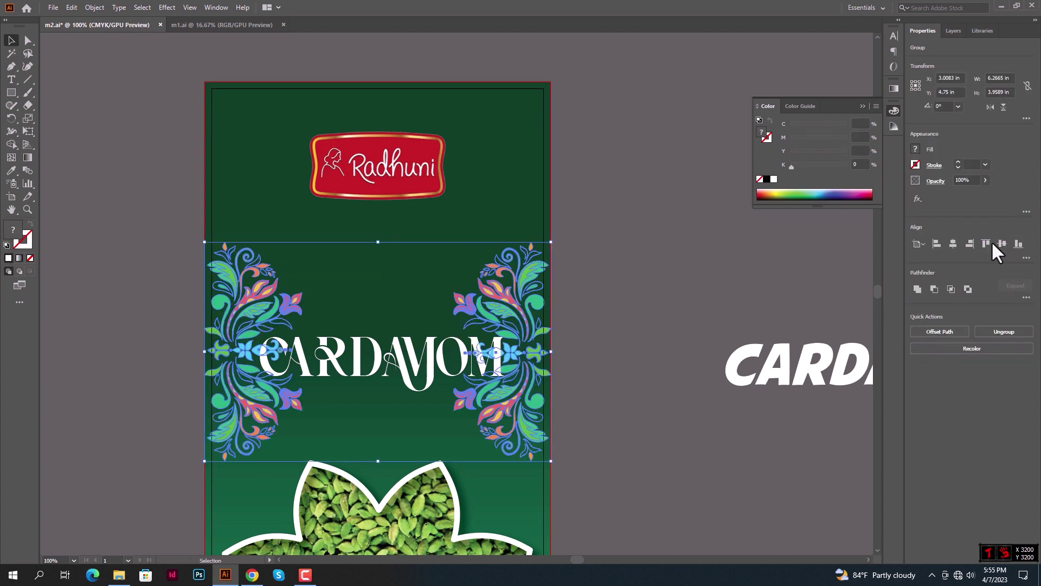
key(Up)
key(Up)
key(Up)
key(Up)
key(Up)
key(Up)
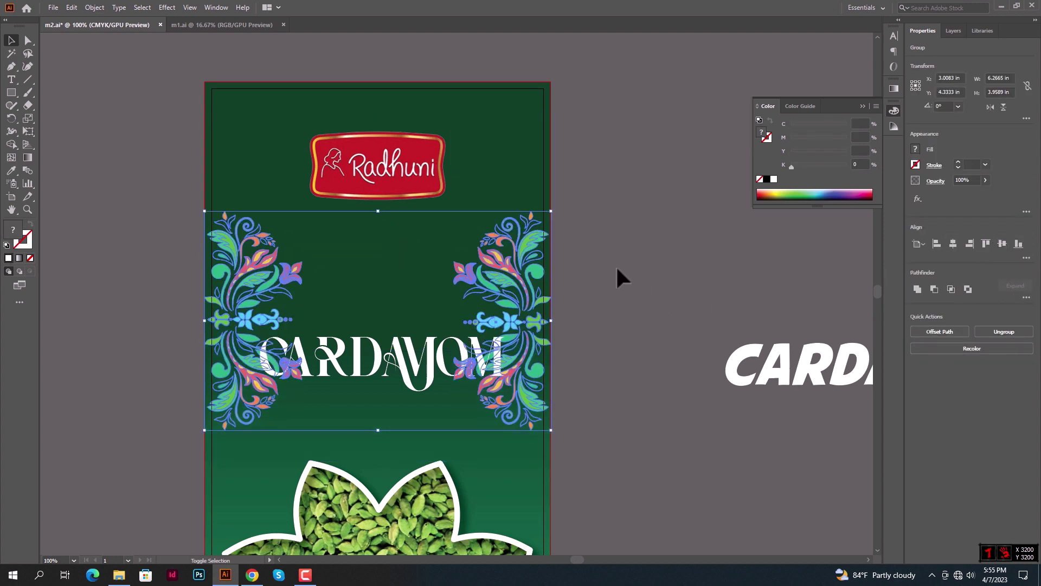
key(Up)
key(Up)
key(Up)
key(Up)
key(Up)
key(Up)
key(Up)
key(Up)
key(Up)
key(Up)
key(Up)
key(Up)
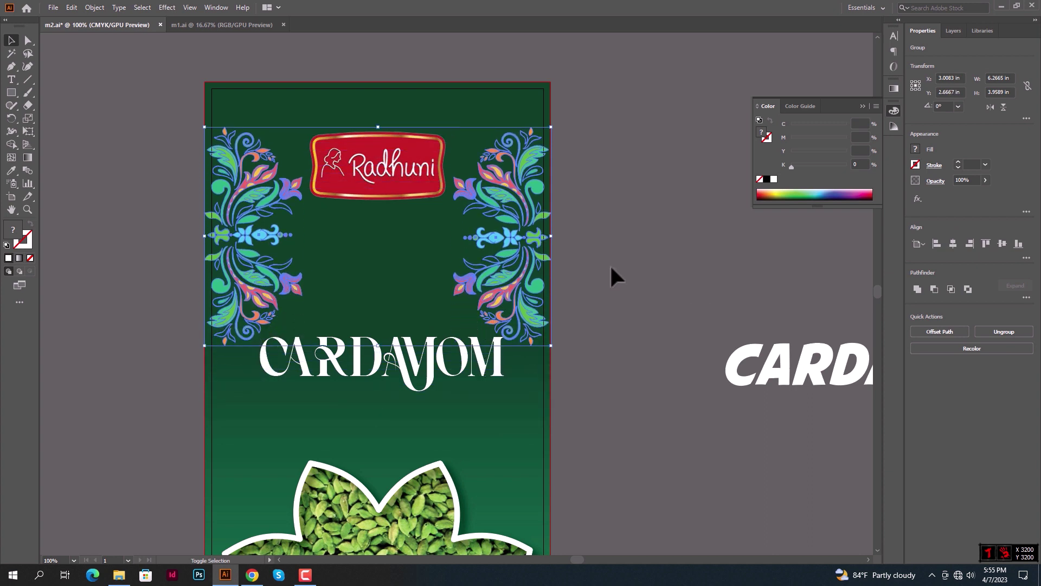
click(599, 266)
scroll(597, 267, down, 2)
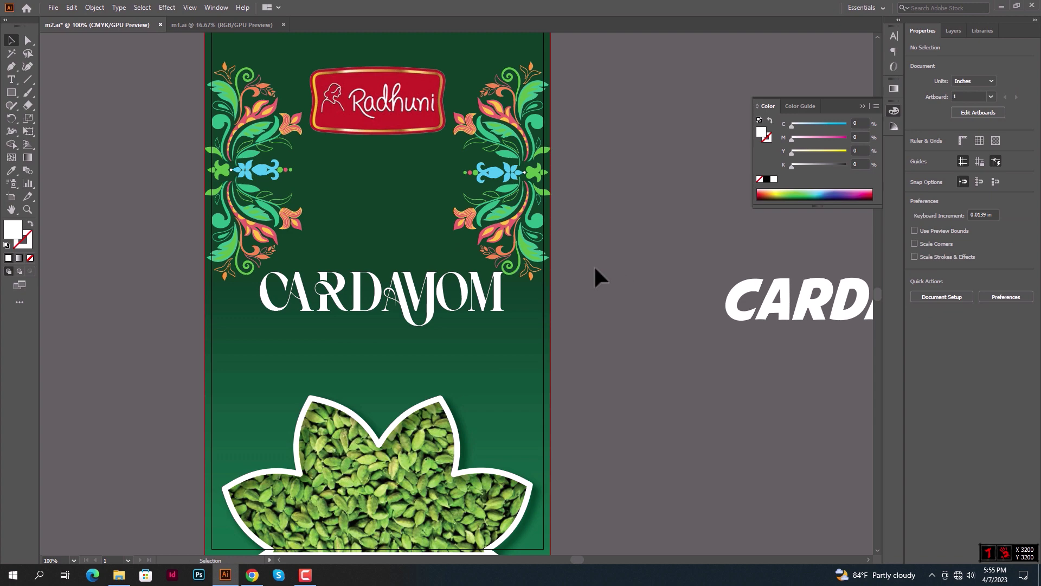
scroll(595, 269, down, 2)
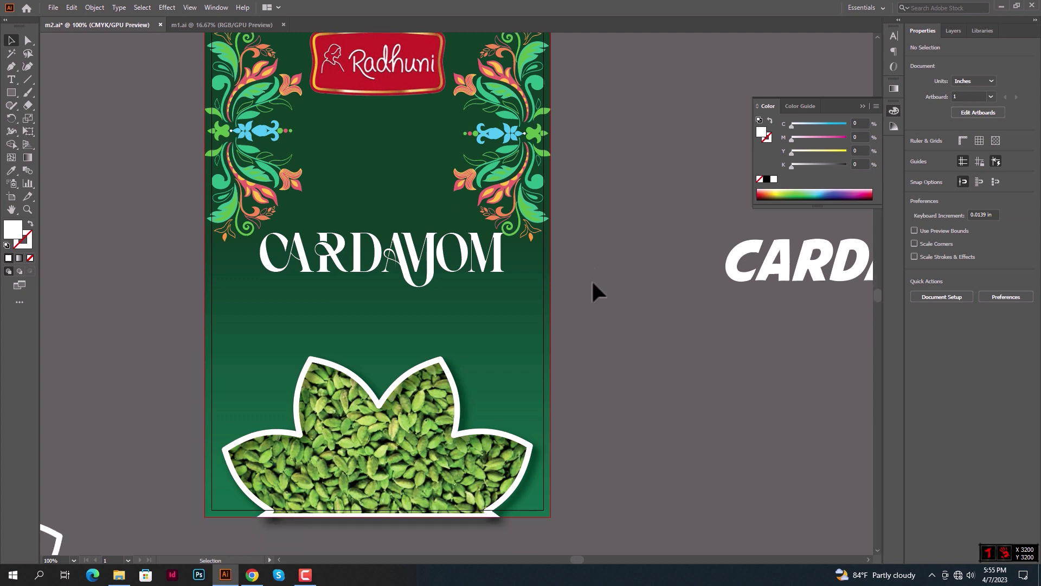
scroll(592, 282, up, 2)
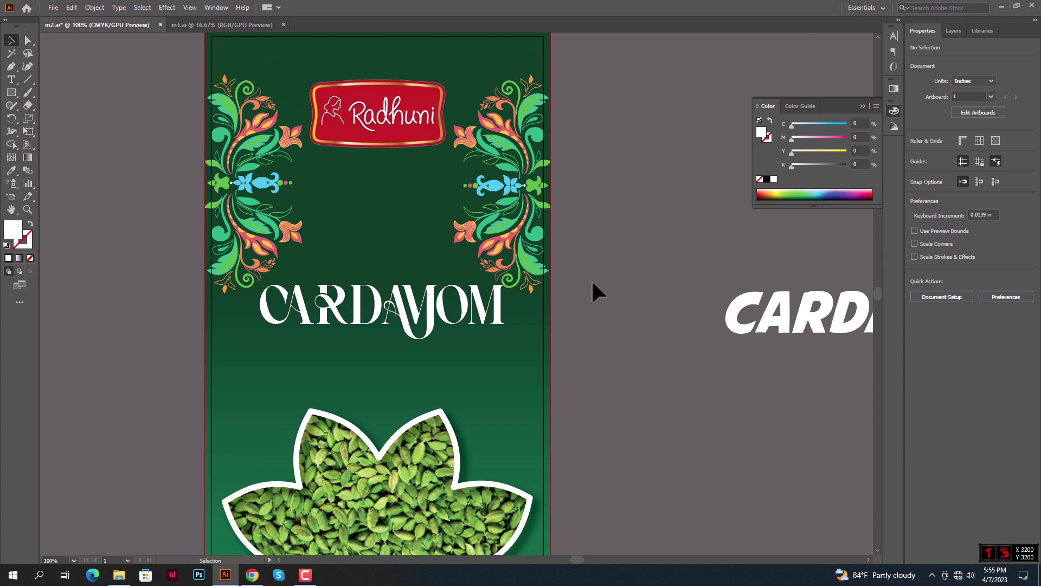
scroll(350, 233, up, 1)
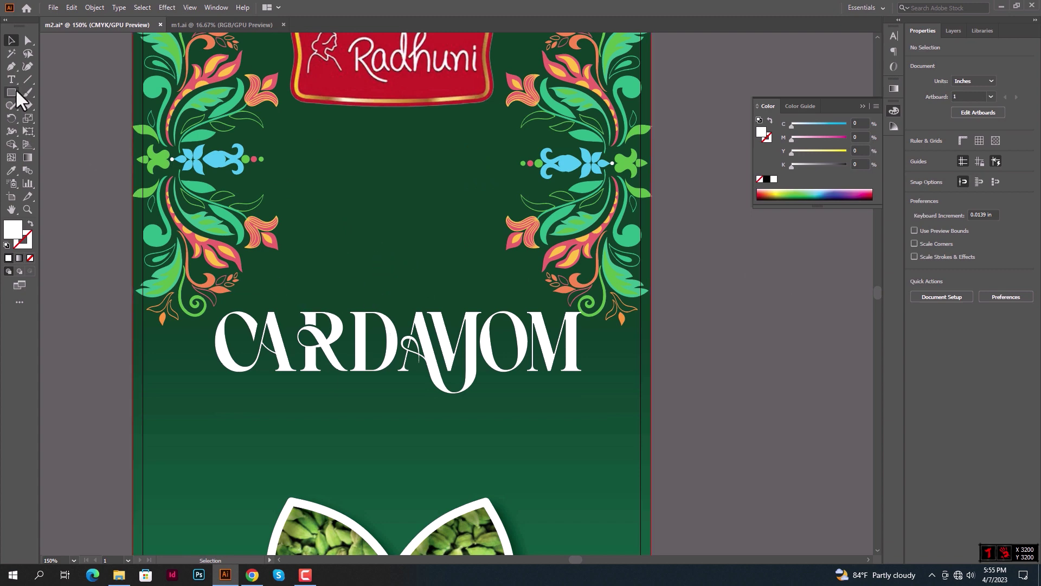
Type GREEN above CARDAMOM, enlarge it, and colour it light leaf green with the Eyedropper
click(350, 220)
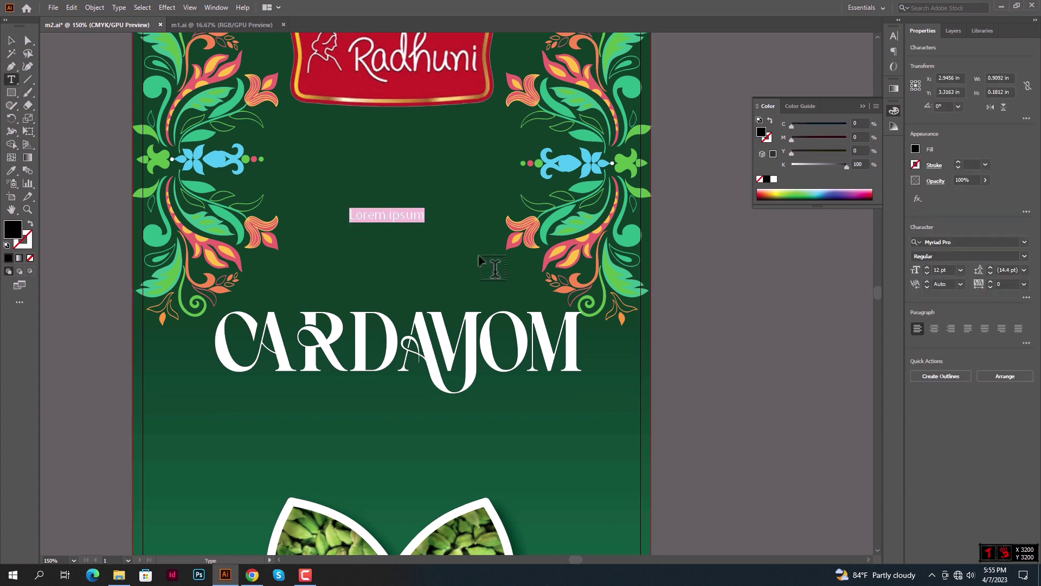
text(GREEN)
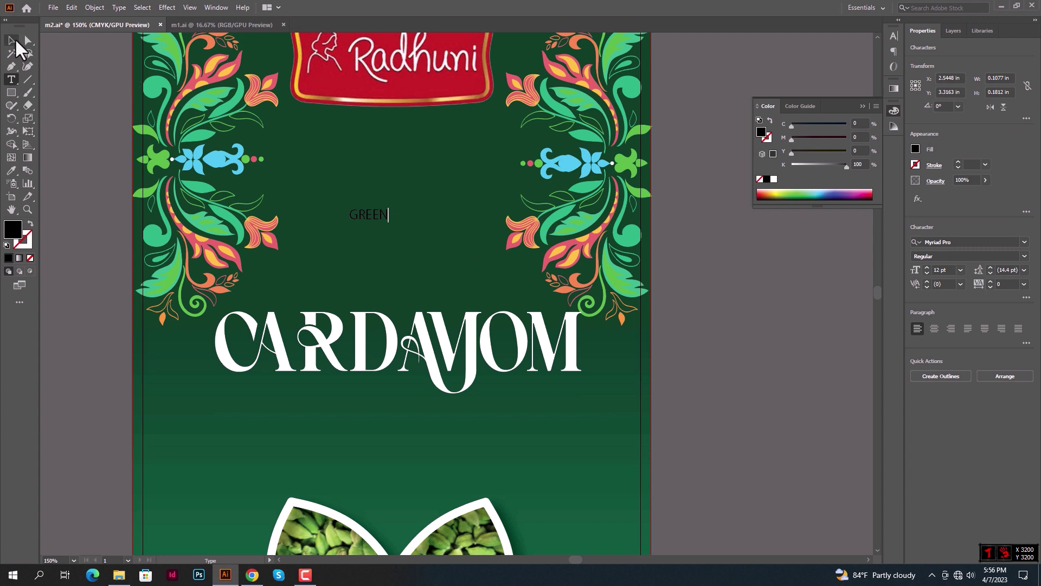
click(16, 42)
mouse_move(389, 220)
mouse_down()
mouse_move(435, 240)
mouse_move(428, 210)
mouse_up()
click(11, 169)
click(157, 163)
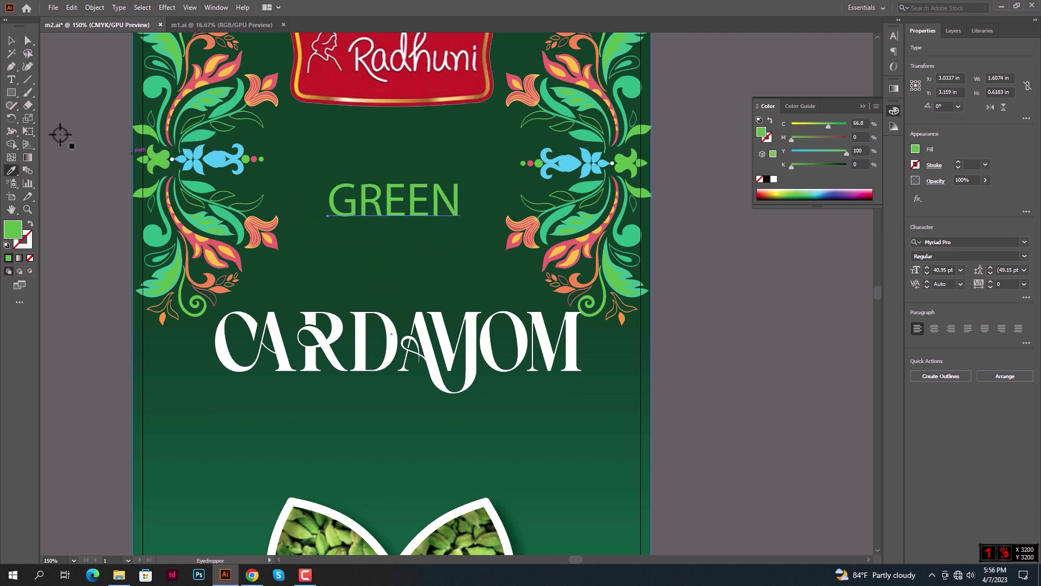
click(11, 40)
Set GREEN in Poppins SemiBold and move it just above CARDAMOM
click(974, 241)
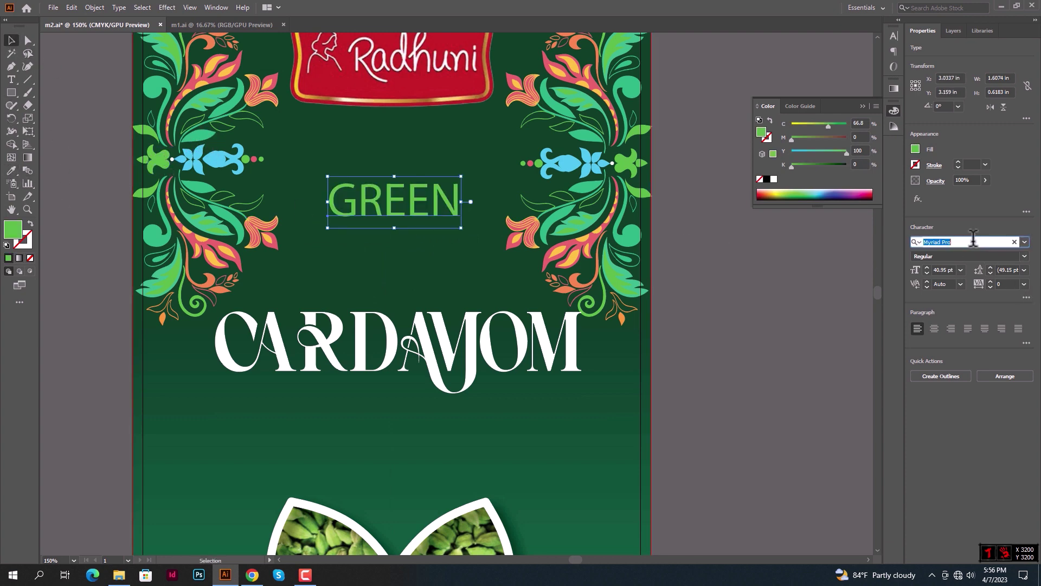
text(POP)
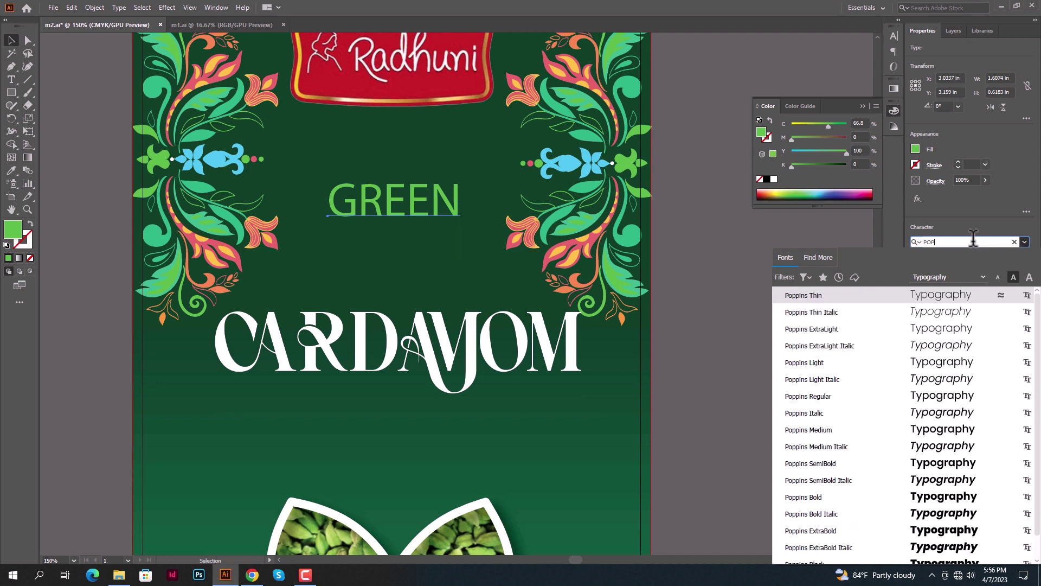
key(Down)
key(Down)
key(Down)
key(Down)
key(Down)
key(Down)
key(Down)
key(Down)
key(Down)
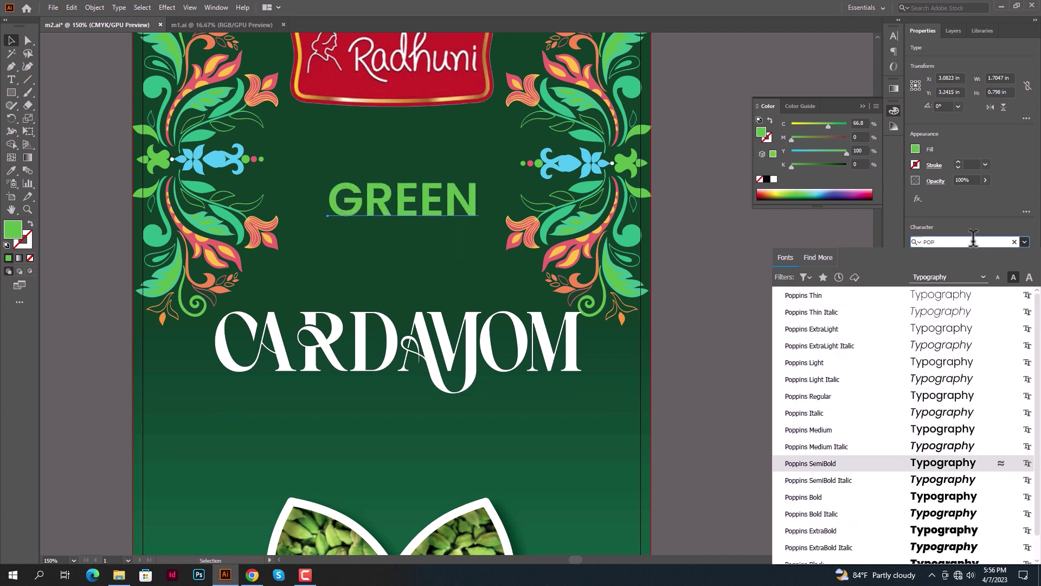
key(Return)
mouse_move(466, 224)
mouse_down()
mouse_move(456, 289)
mouse_move(487, 343)
mouse_up()
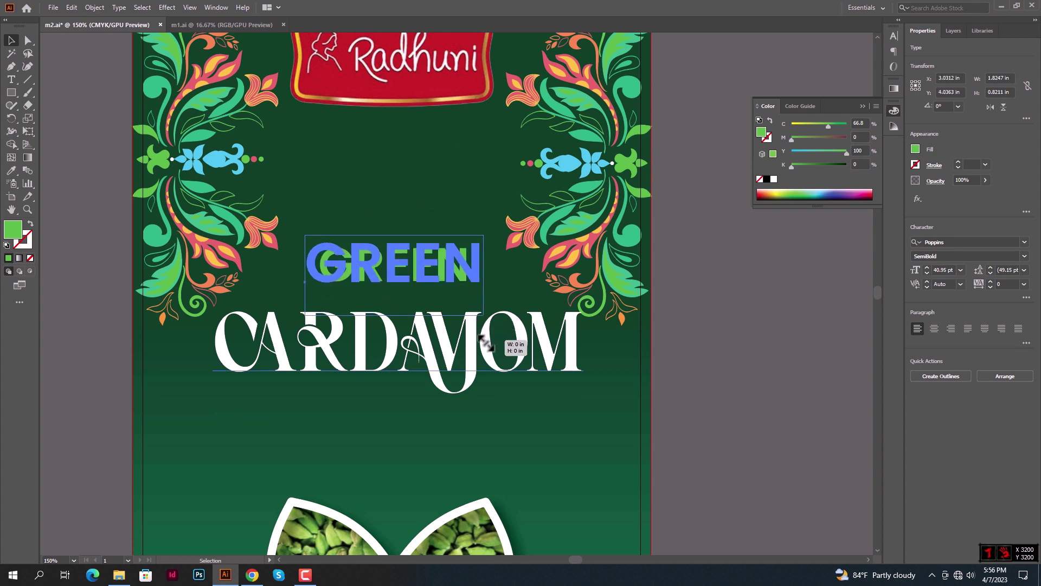
click(746, 344)
scroll(532, 358, down, 3)
scroll(558, 331, down, 2)
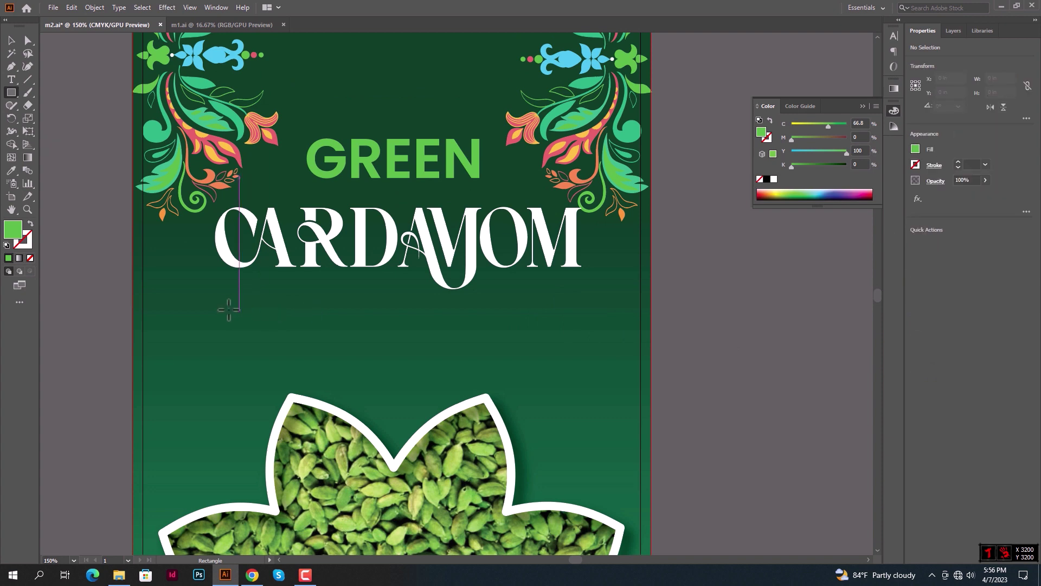
Draw a wide bar below CARDAMOM and fill it with salmon orange sampled from the artwork
drag(197, 305, 588, 336)
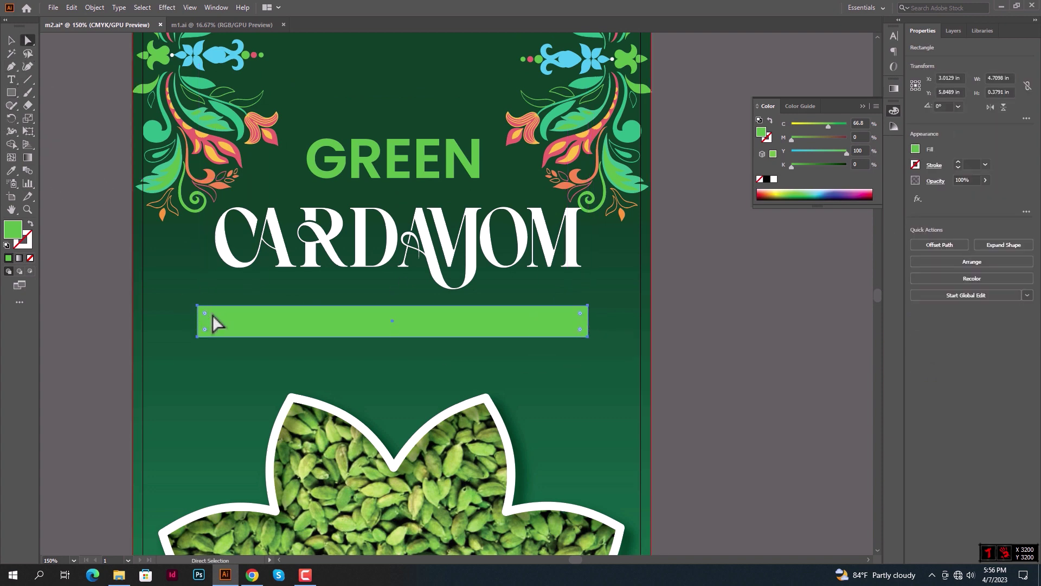
click(11, 43)
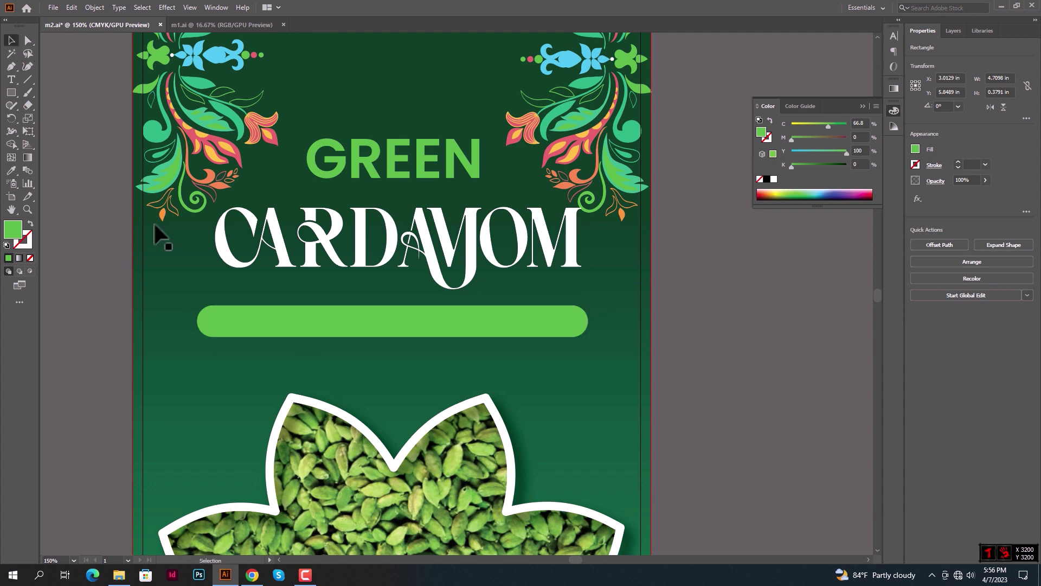
click(298, 330)
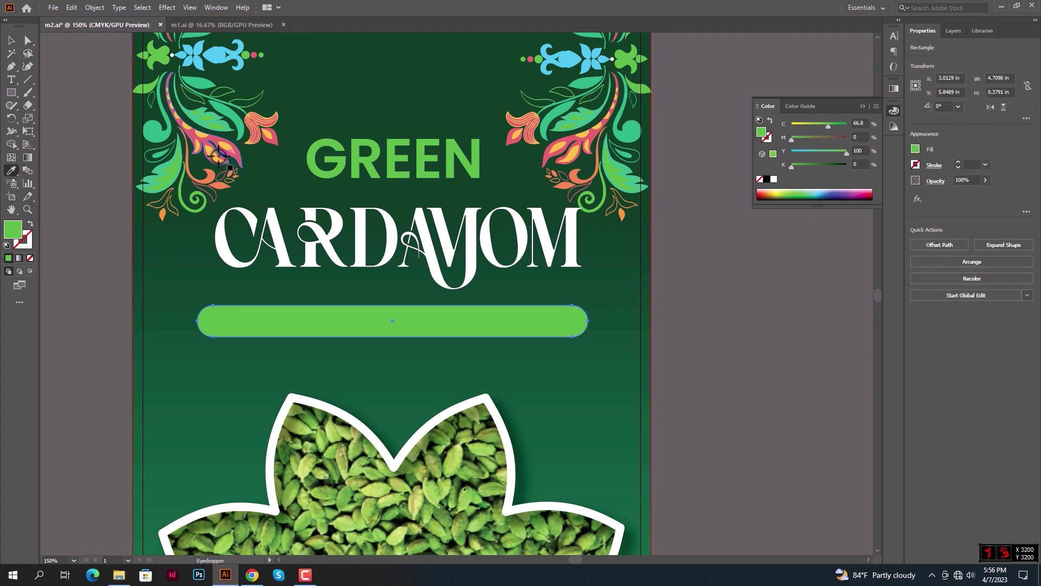
click(11, 171)
click(213, 156)
click(211, 179)
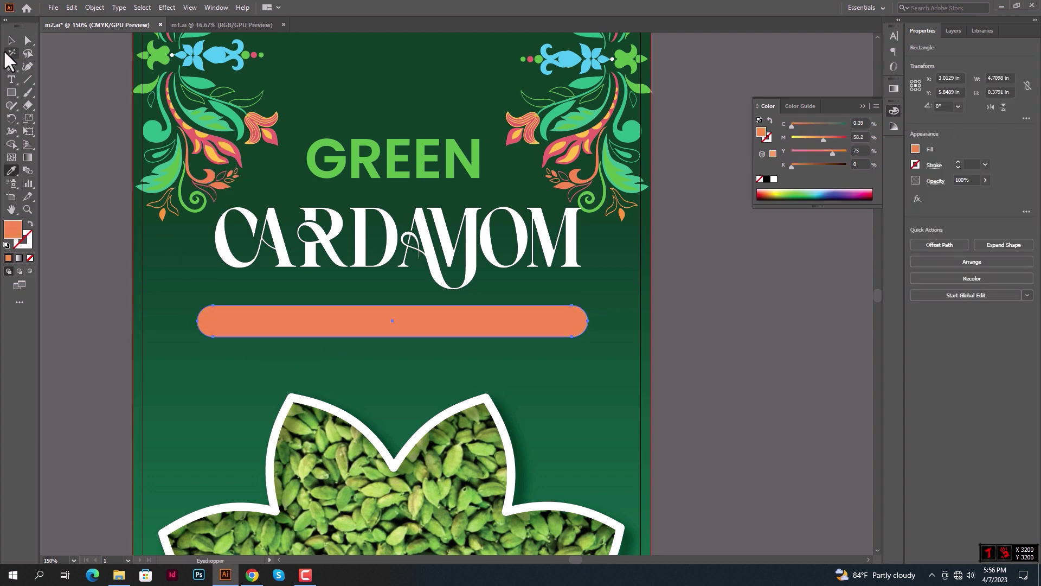
click(11, 40)
click(81, 143)
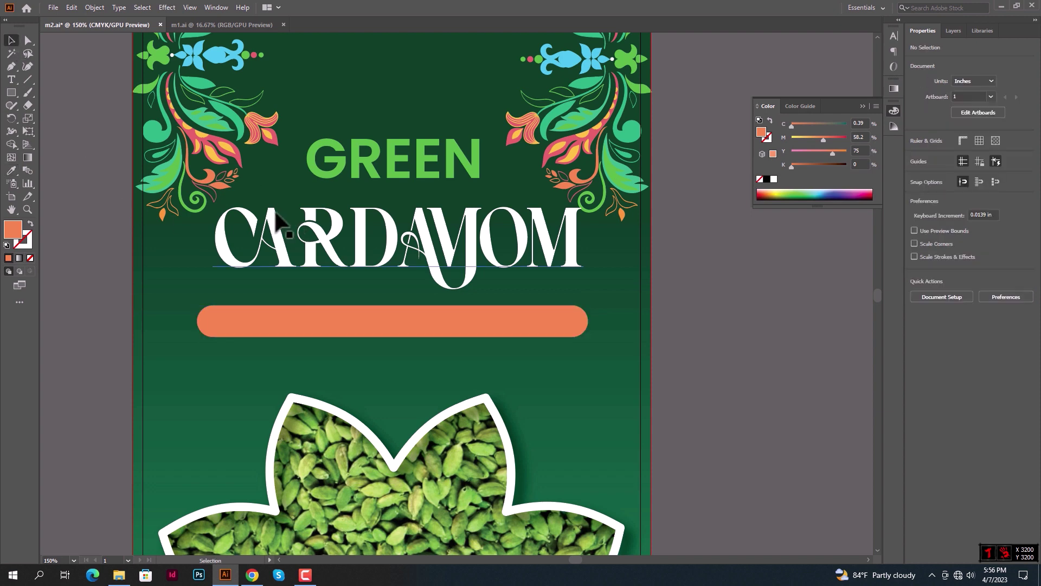
Type SOURCED IN TANZANIA and move it up onto the orange bar
click(327, 361)
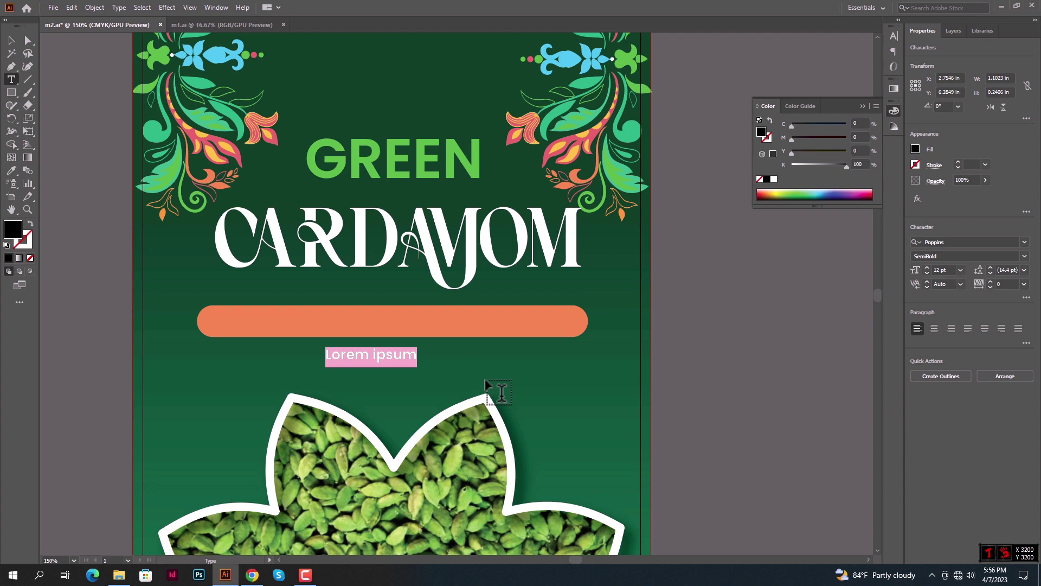
text(SOURCED IN TANZANIA)
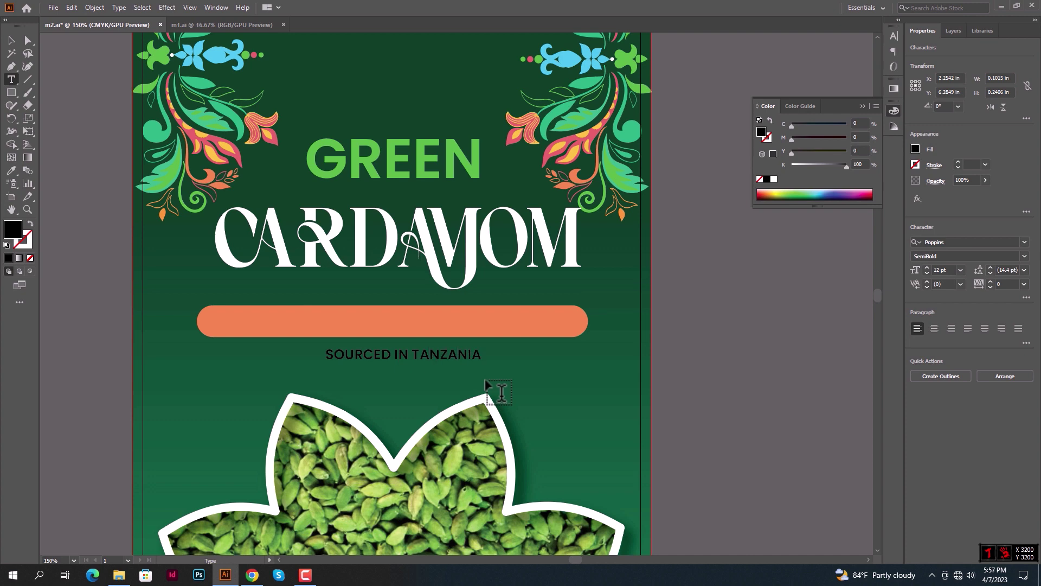
click(11, 40)
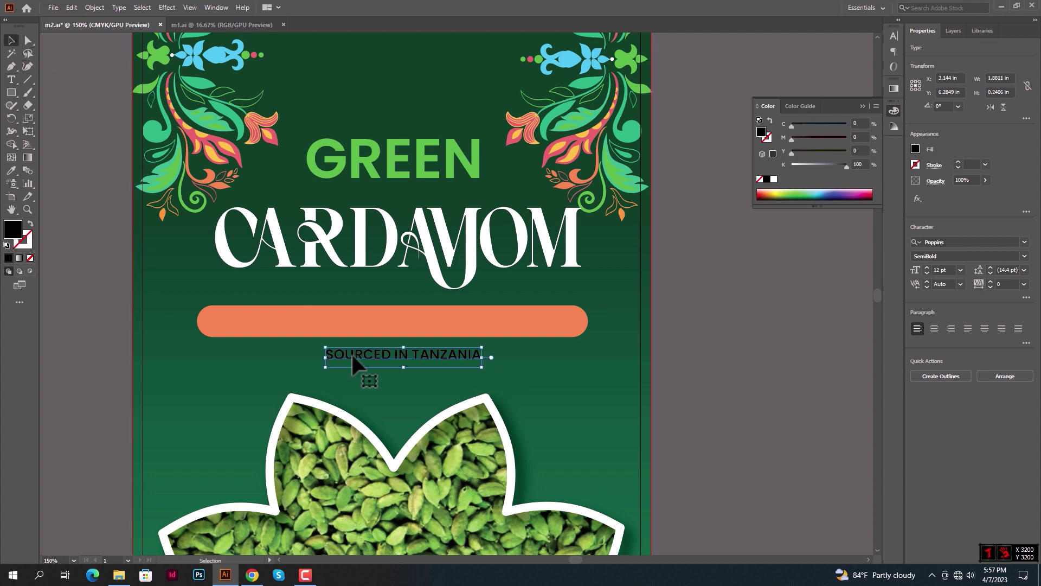
drag(350, 353, 349, 326)
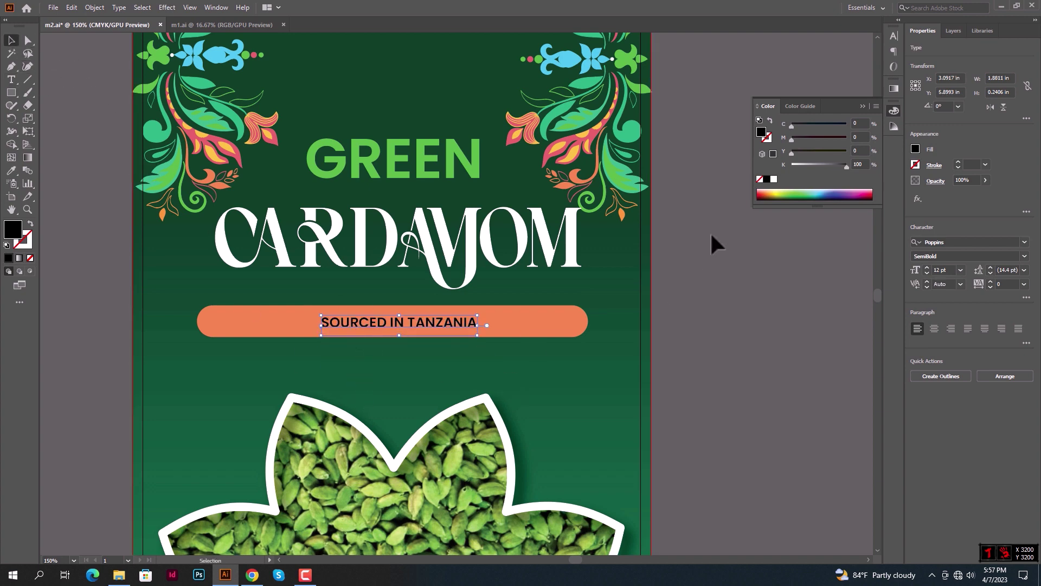
Make the text white, 16 pt with 160 tracking, and centre it horizontally on the label
click(773, 179)
click(927, 267)
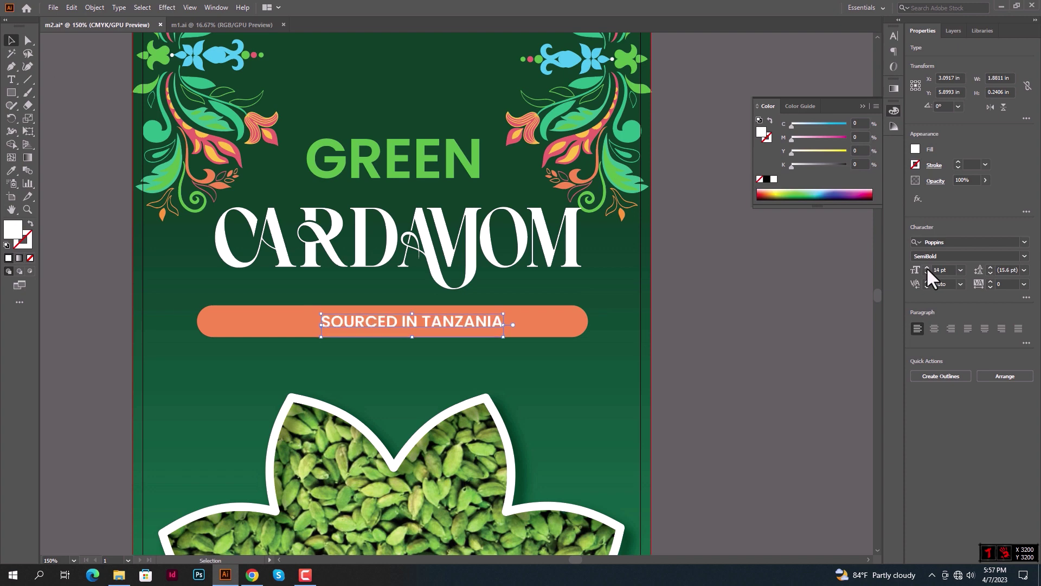
click(927, 268)
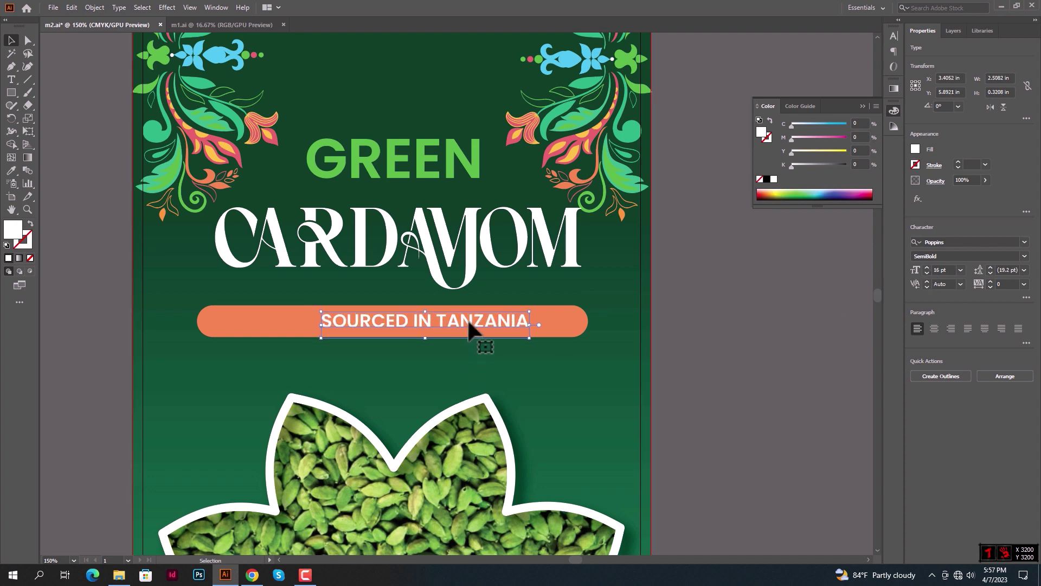
drag(483, 332, 449, 332)
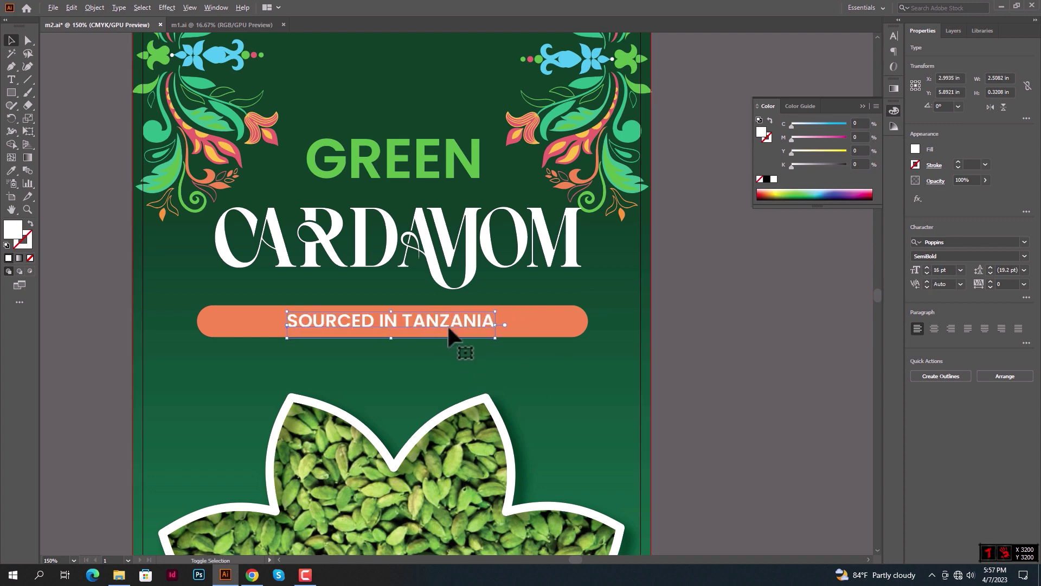
key(alt+Right)
key(alt+Right)
key(alt+Right)
key(alt+Right)
key(alt+Right)
key(alt+Right)
key(alt+Right)
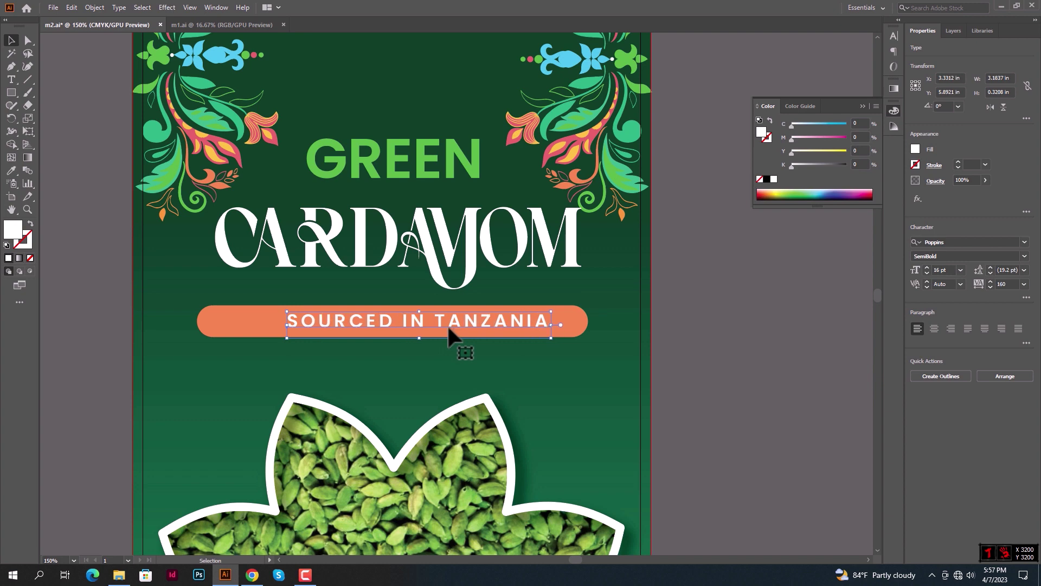
shift+click(643, 331)
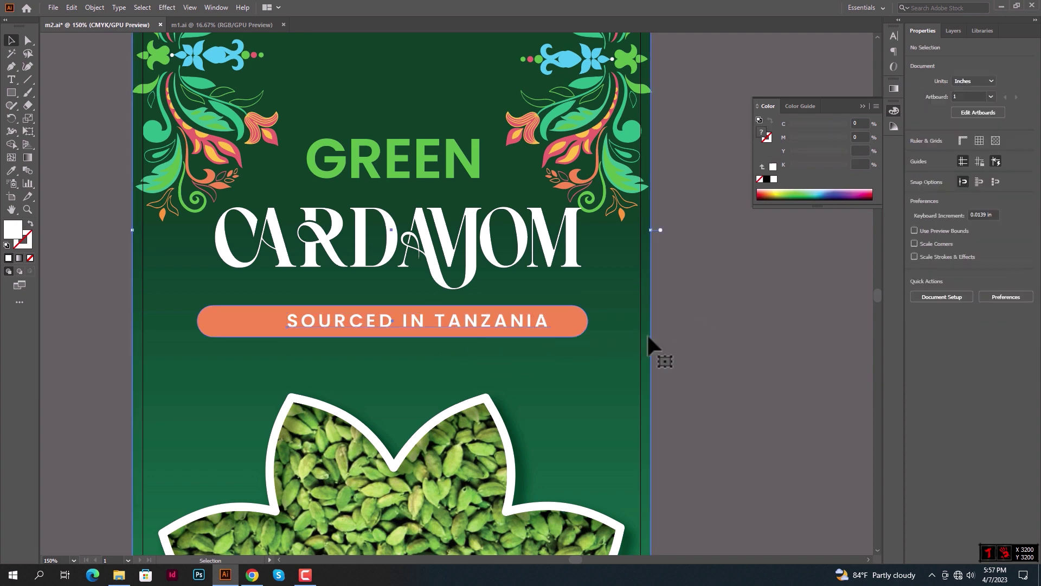
click(950, 243)
click(721, 354)
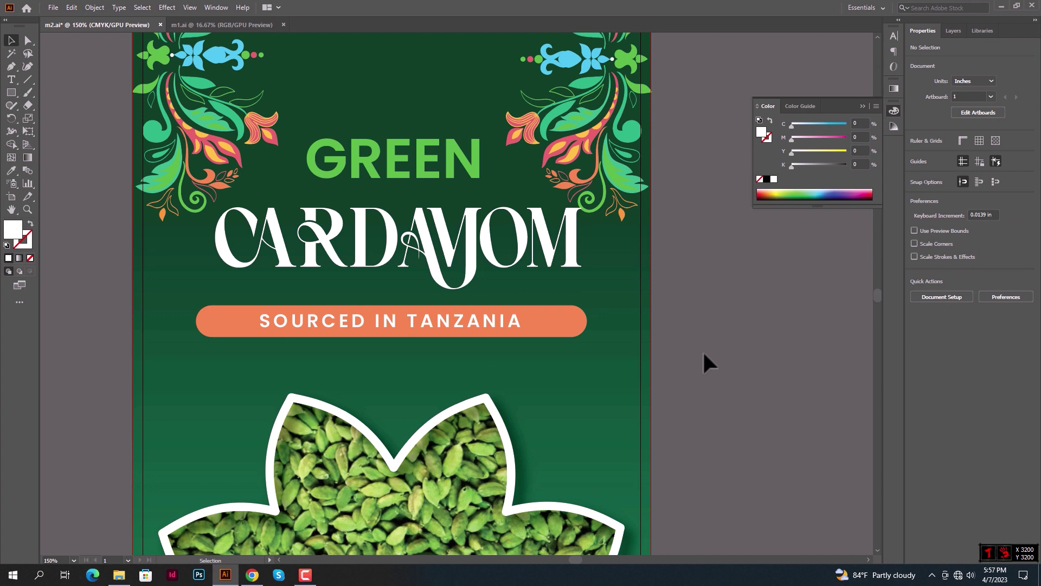
Select every object on the label and centre them all horizontally
scroll(702, 350, down, 2)
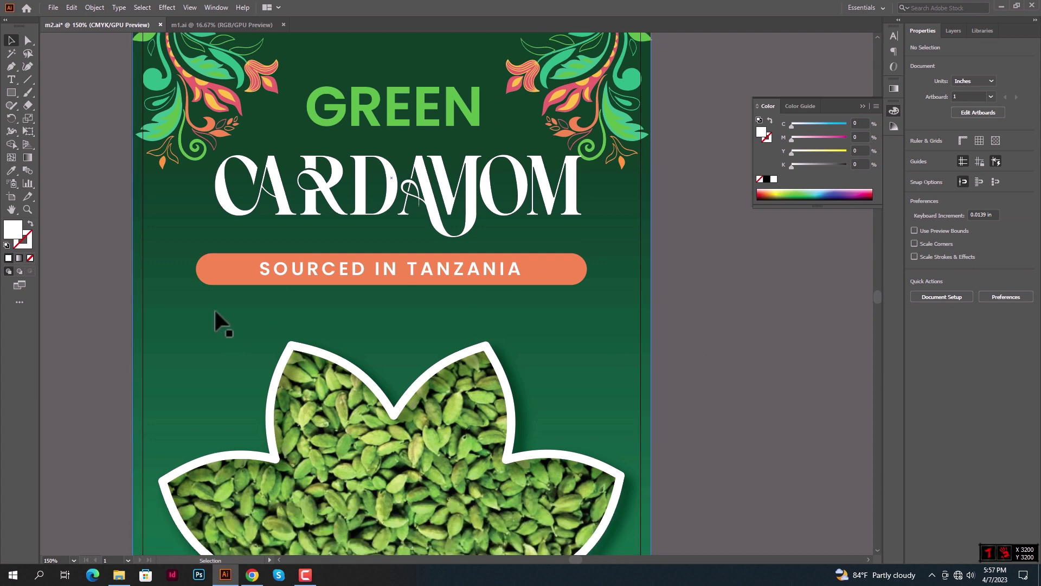
scroll(471, 333, up, 2)
scroll(504, 326, up, 3)
click(623, 380)
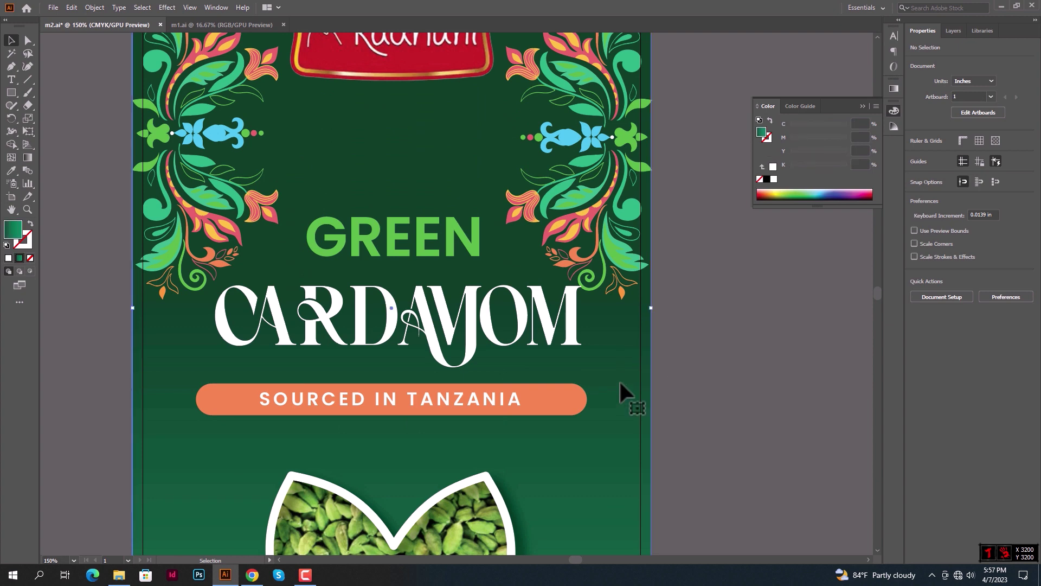
click(659, 360)
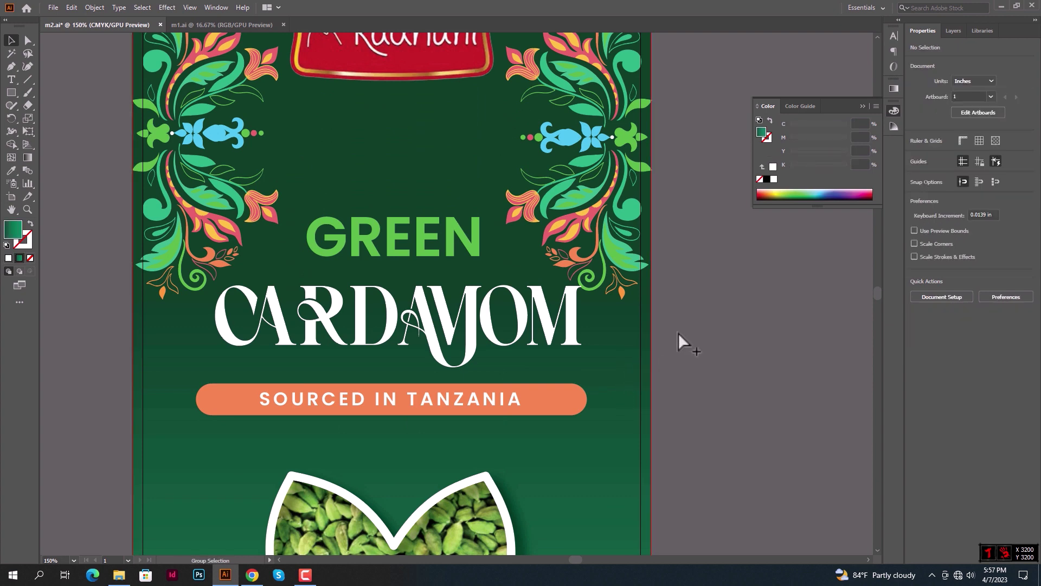
key(ctrl+z)
scroll(682, 337, down, 1)
scroll(681, 337, down, 1)
drag(681, 337, 639, 358)
click(520, 142)
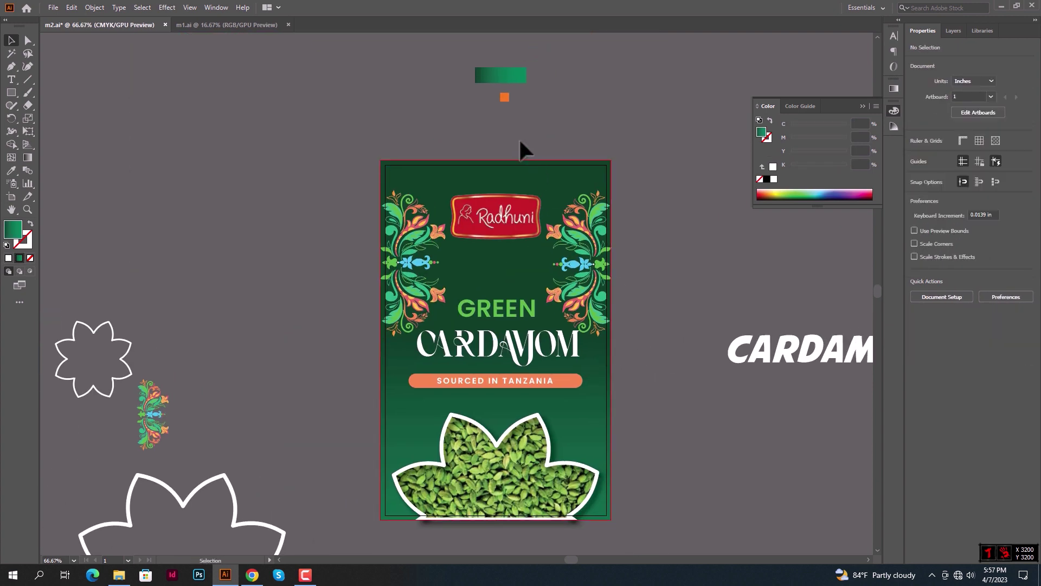
drag(504, 544, 640, 227)
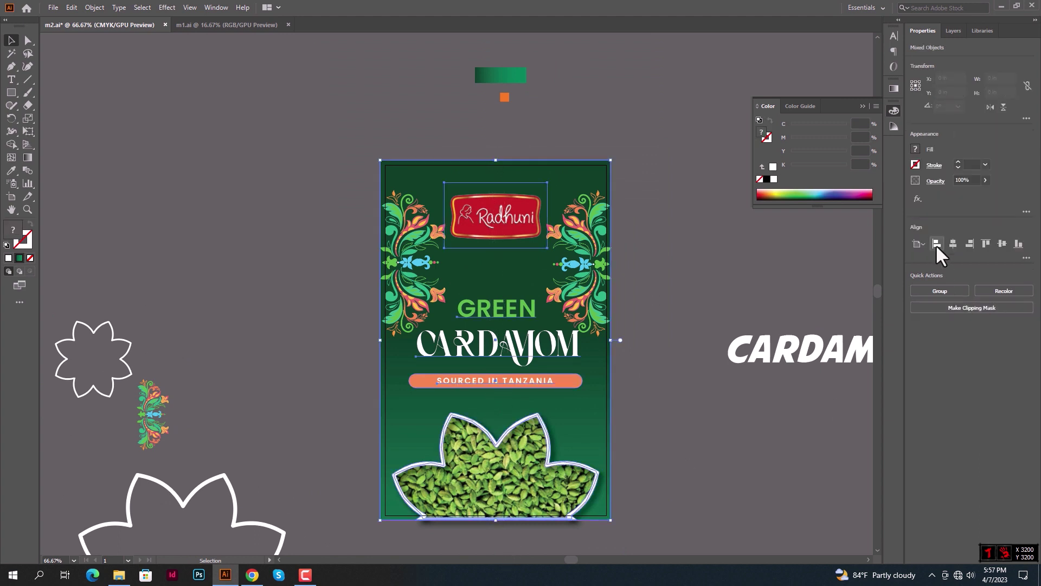
click(953, 242)
Lift the GREEN, CARDAMOM and SOURCED title texts slightly upward
click(545, 284)
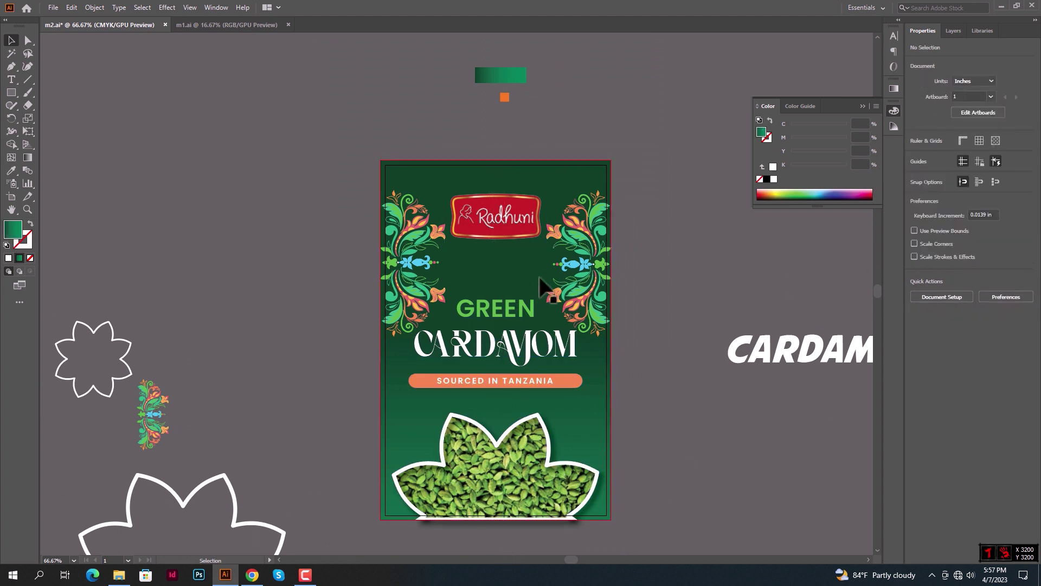
shift+click(504, 278)
shift+click(500, 385)
drag(496, 388, 492, 375)
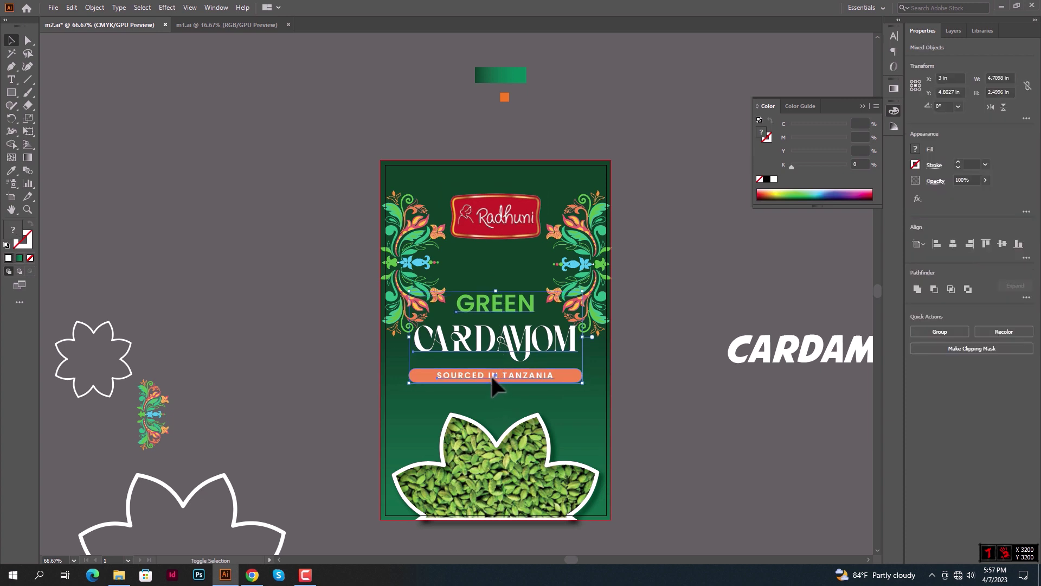
click(645, 322)
Raise both floral ornaments beside the Radhuni badge, mirroring one onto the right side
scroll(651, 315, up, 1)
drag(580, 279, 572, 274)
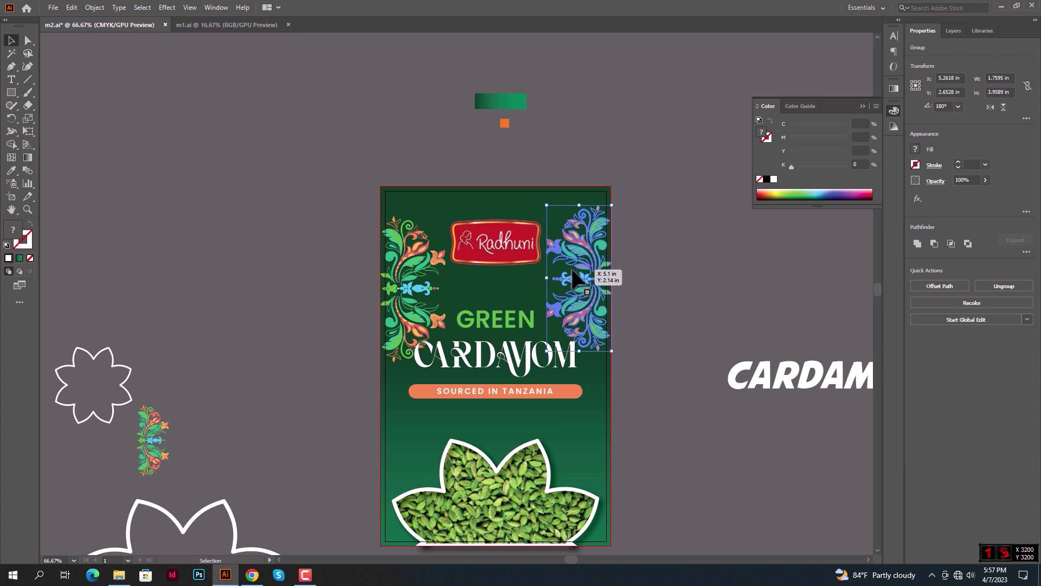
drag(572, 274, 572, 262)
click(404, 279)
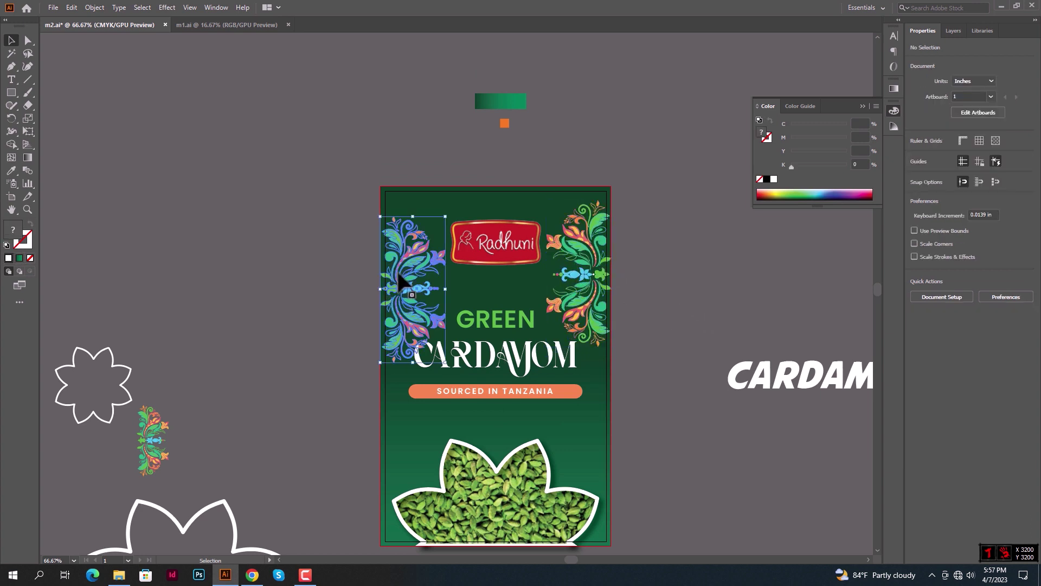
drag(404, 279, 404, 272)
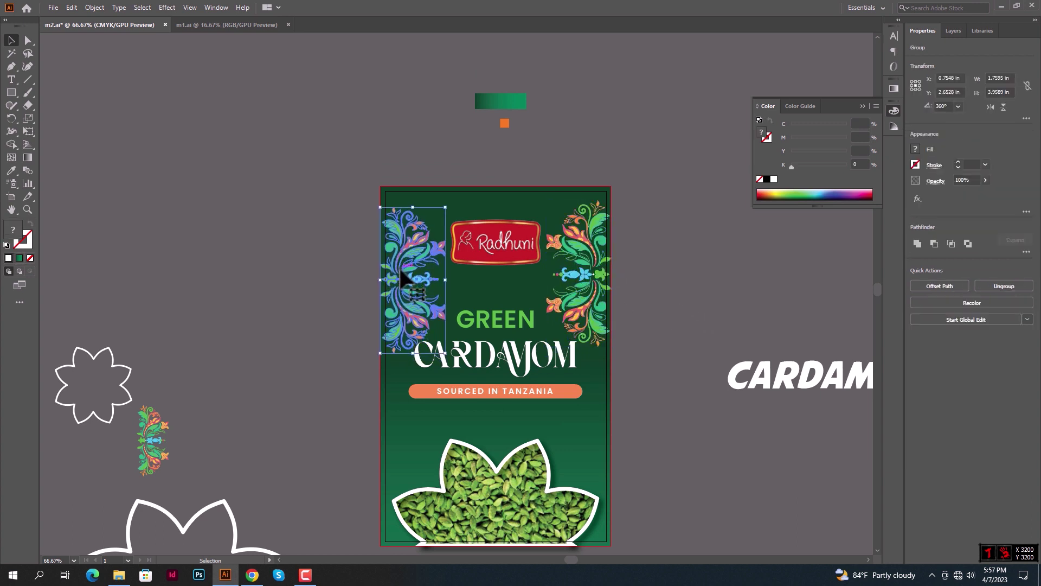
key(o)
drag(495, 320, 678, 320)
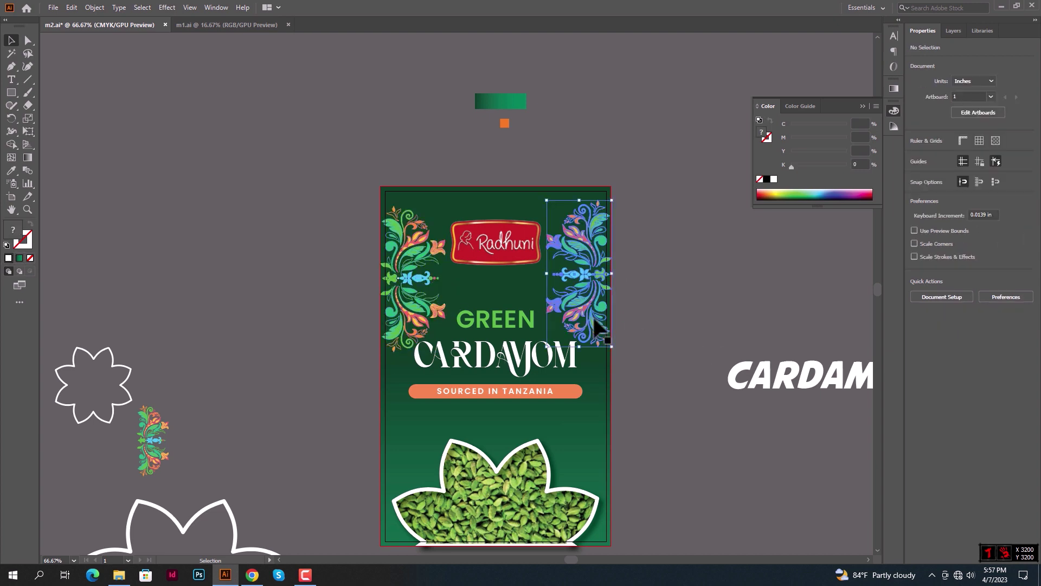
click(696, 307)
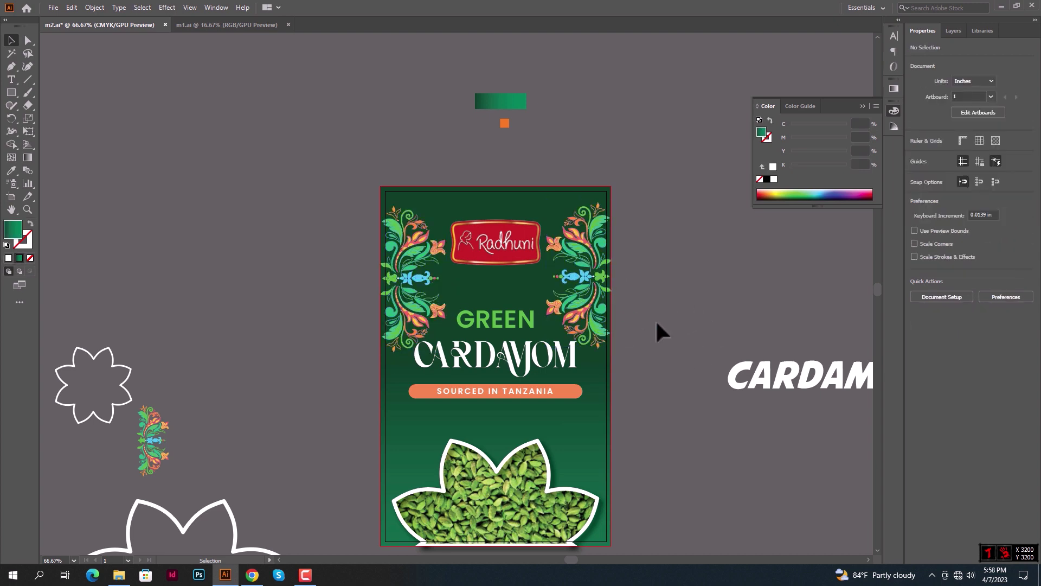
scroll(656, 324, up, 1)
scroll(656, 324, down, 1)
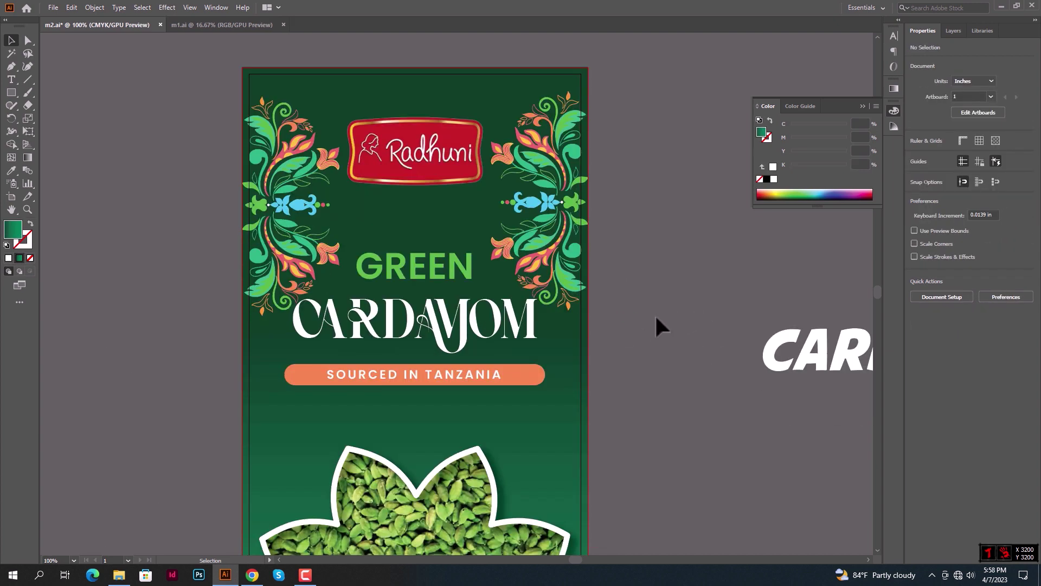
scroll(593, 272, up, 1)
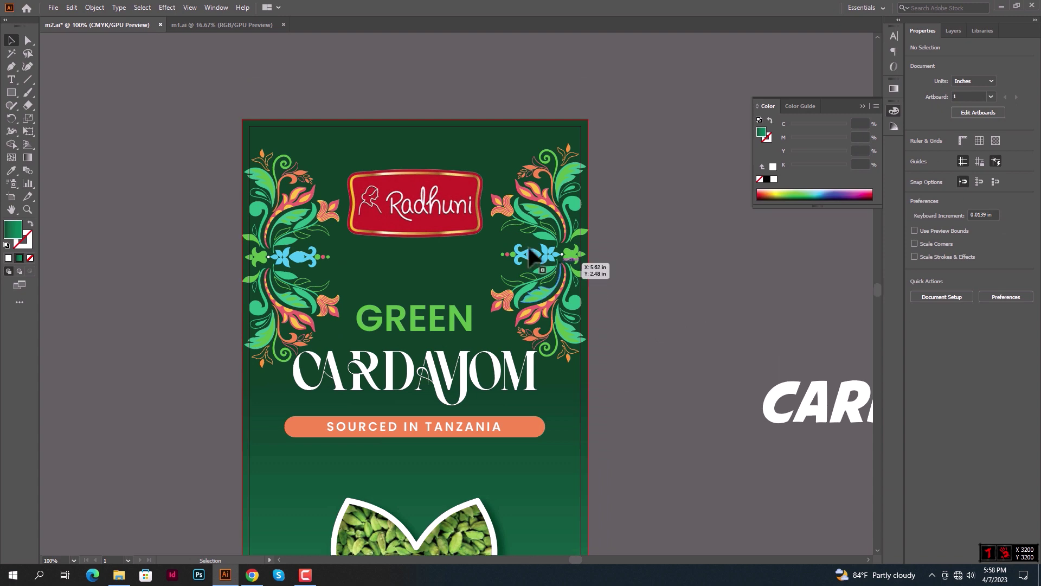
scroll(409, 122, up, 1)
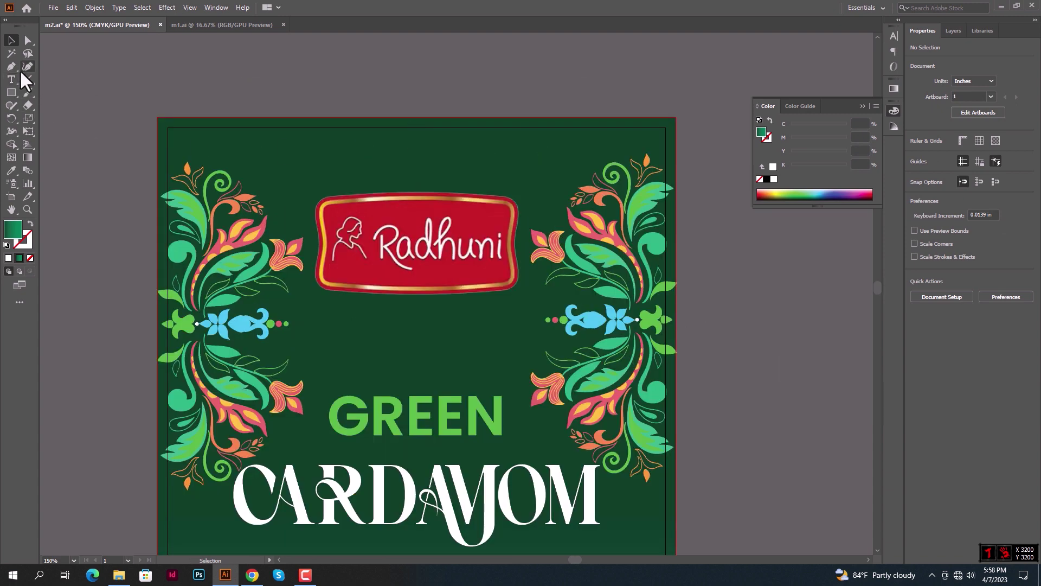
Draw a rectangle at the label's top and place it behind the Radhuni badge
drag(312, 118, 523, 321)
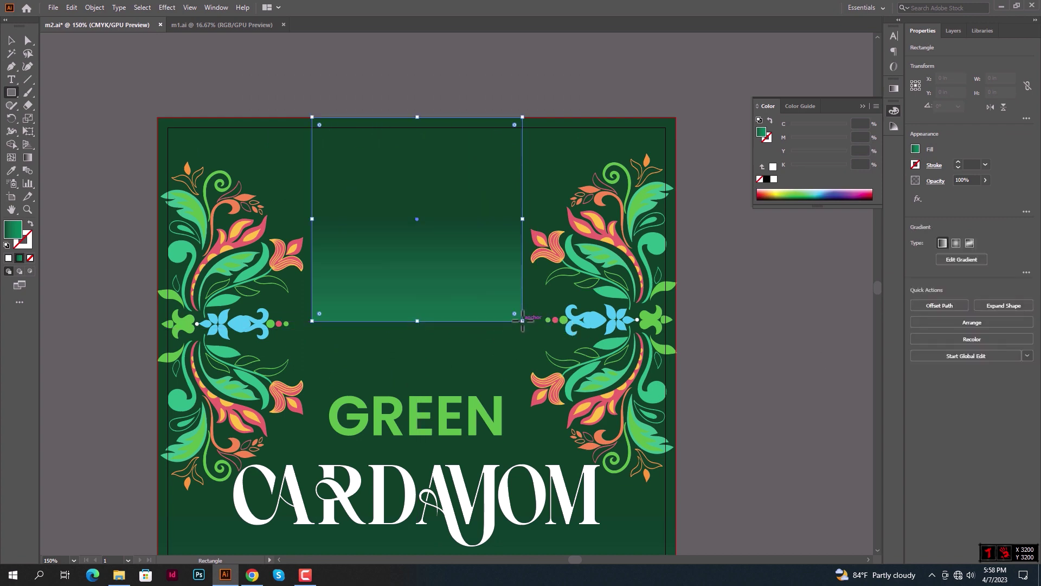
click(10, 41)
click(10, 171)
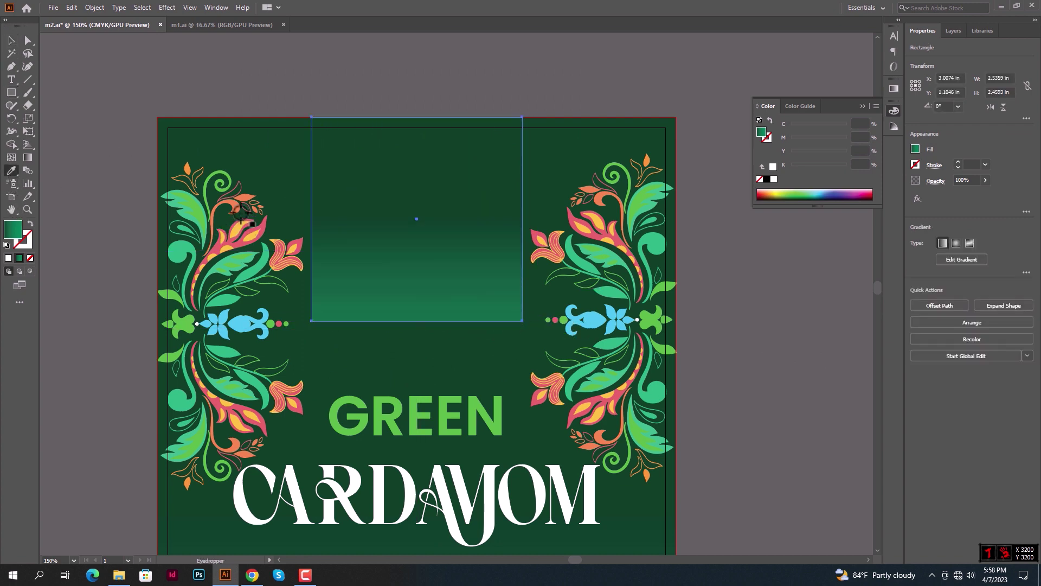
click(234, 205)
click(10, 40)
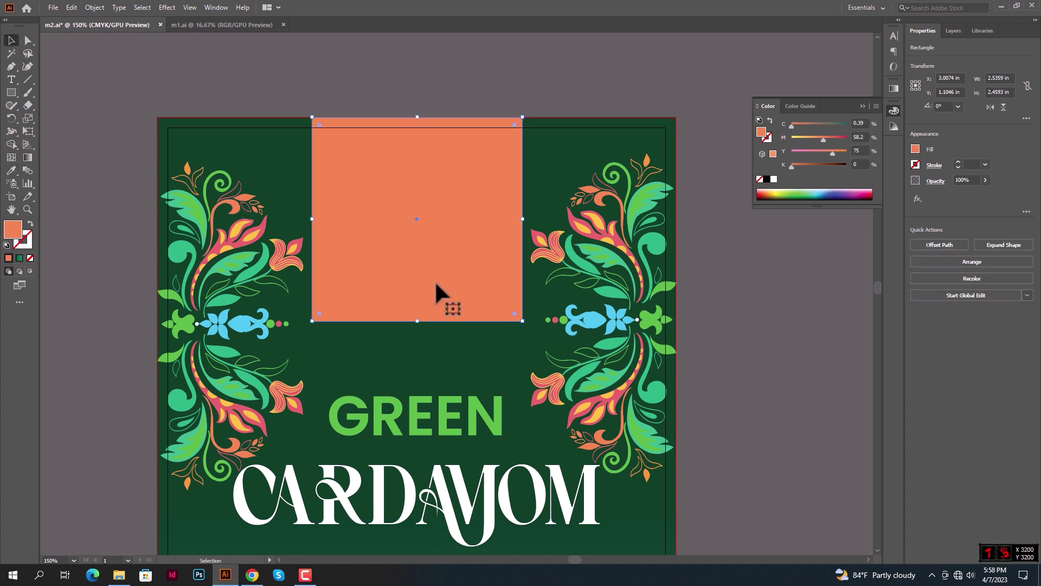
drag(434, 292, 421, 269)
right_click(421, 267)
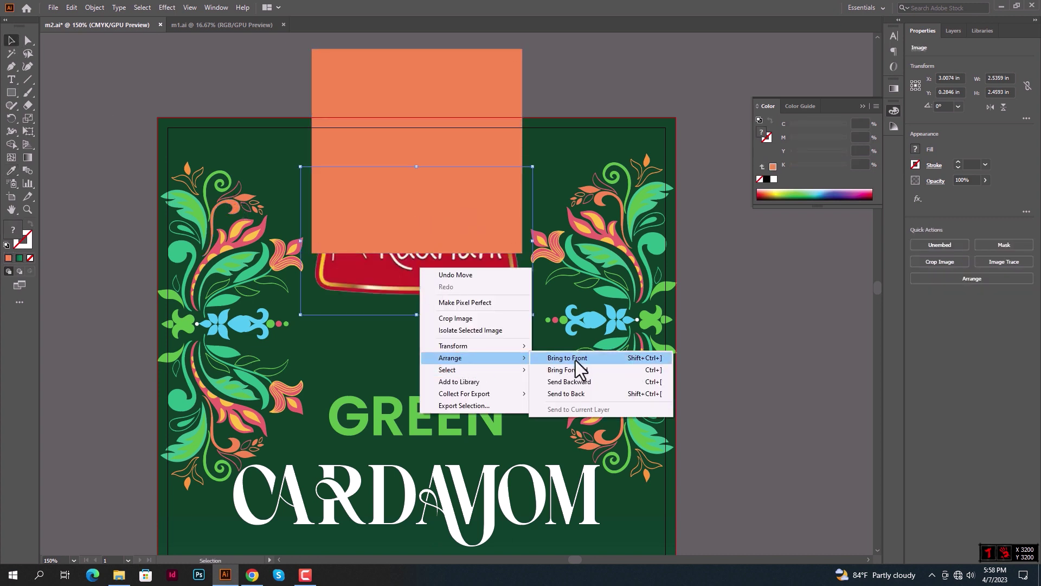
click(579, 363)
Nudge the tab to the label's top edge and fill it with the logo's red
click(403, 99)
key(Down)
key(Down)
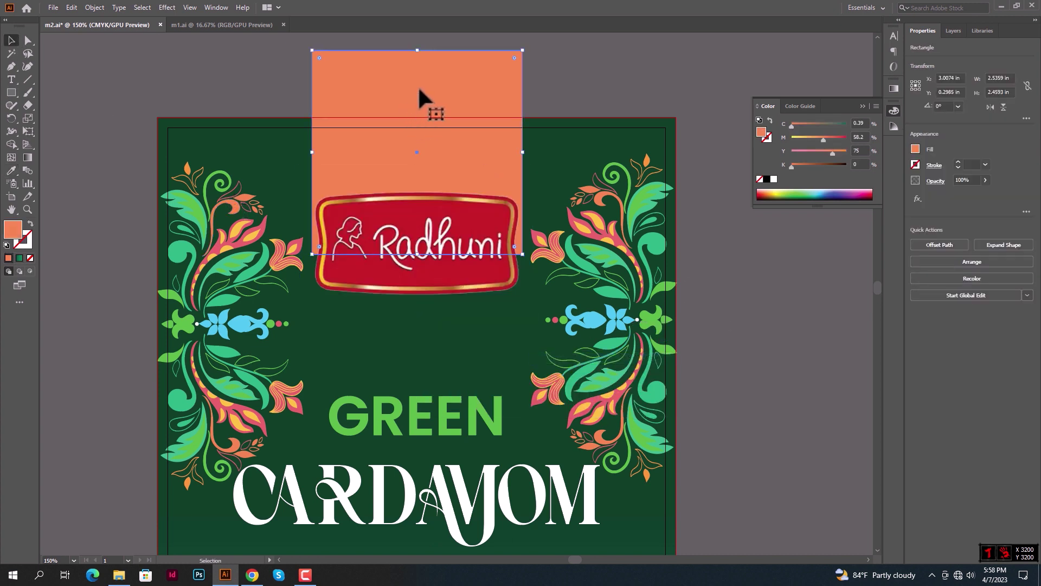
key(Down)
key(Down)
key(Down)
key(Down)
key(Down)
key(Down)
key(Down)
key(Down)
key(Down)
key(Down)
key(Down)
key(Down)
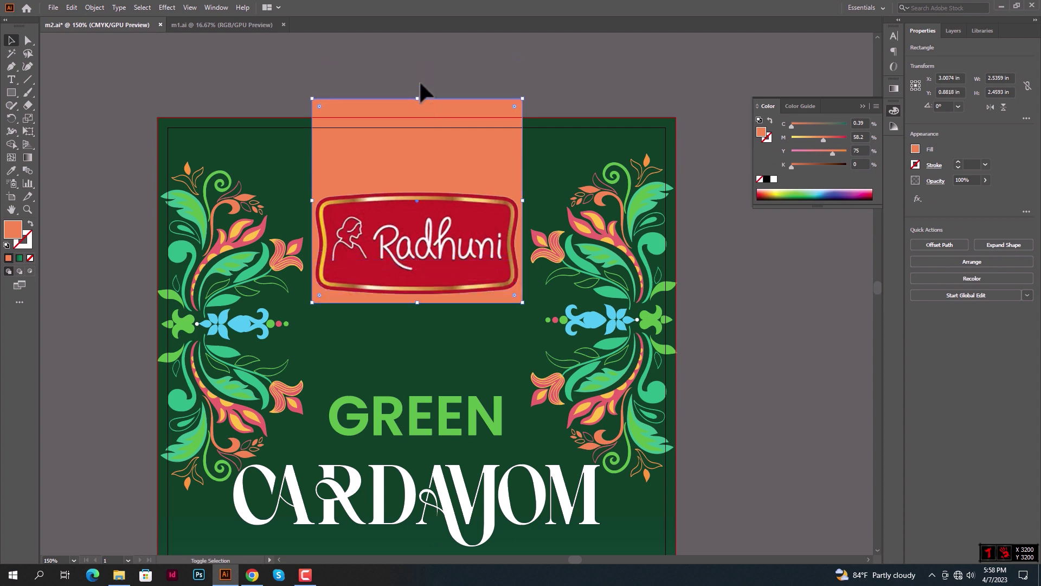
key(Down)
key(Down)
key(Down)
key(Up)
key(Up)
key(Up)
key(Down)
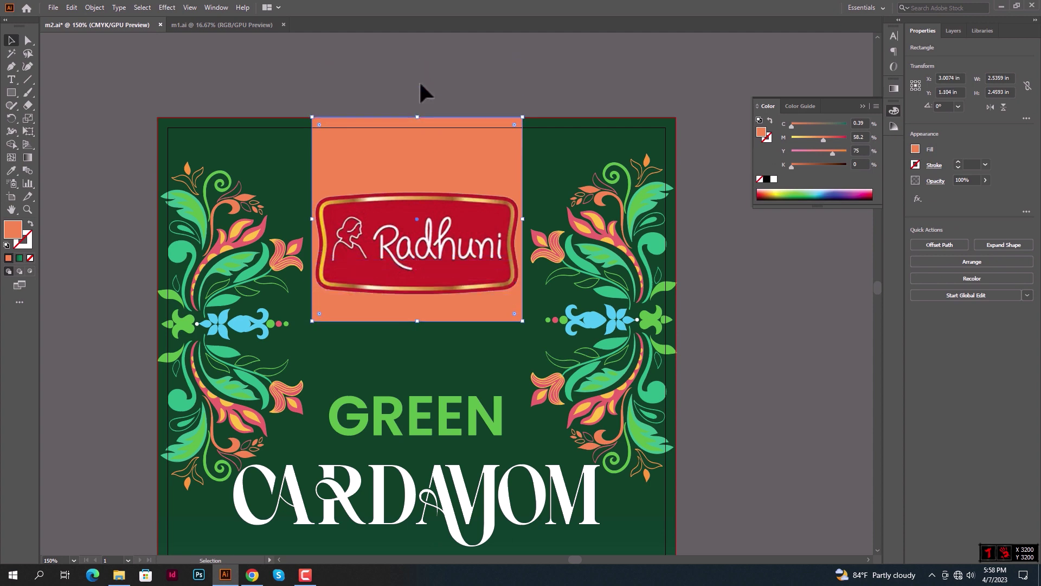
click(11, 170)
click(394, 227)
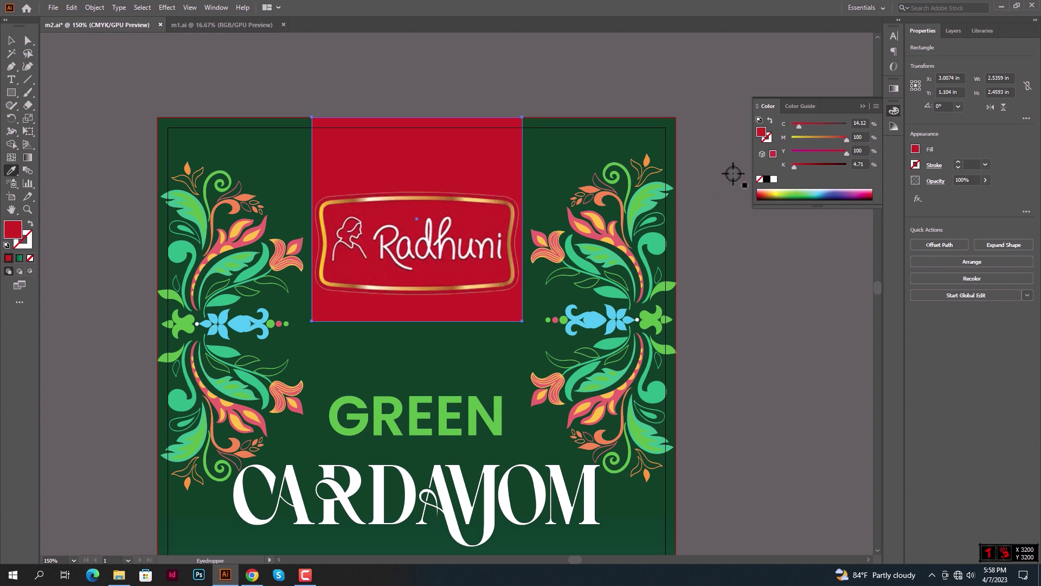
key(v)
click(206, 44)
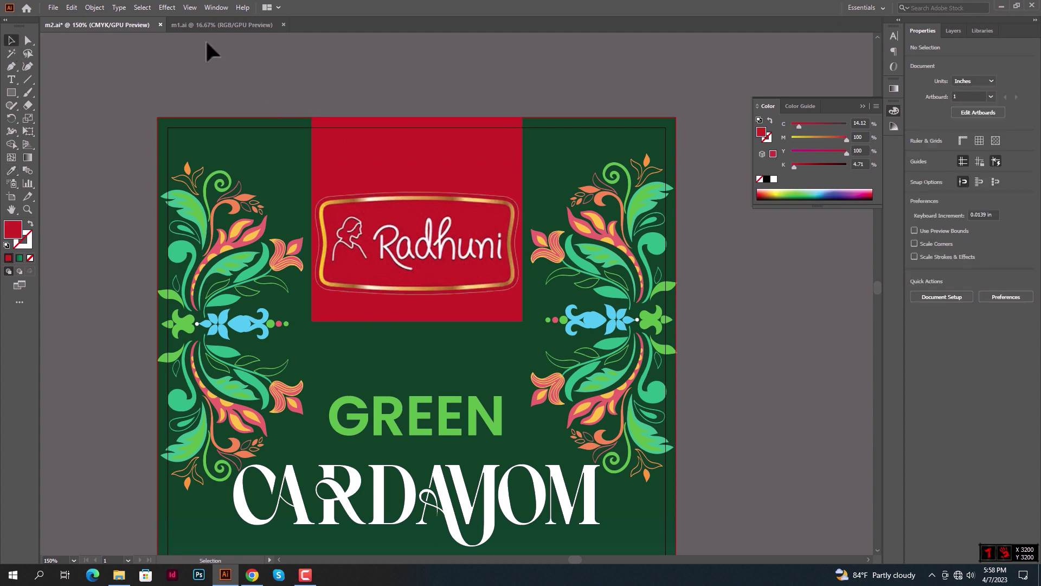
Round only the bottom corners of the red Radhuni tab
scroll(431, 158, up, 3)
scroll(431, 159, up, 1)
scroll(431, 159, down, 1)
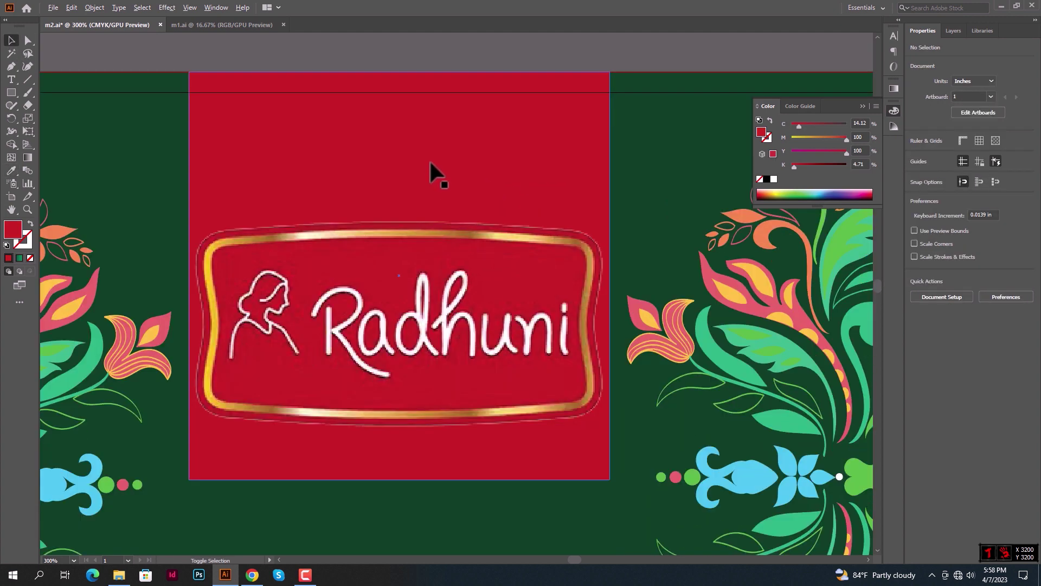
scroll(428, 158, down, 1)
scroll(427, 156, down, 1)
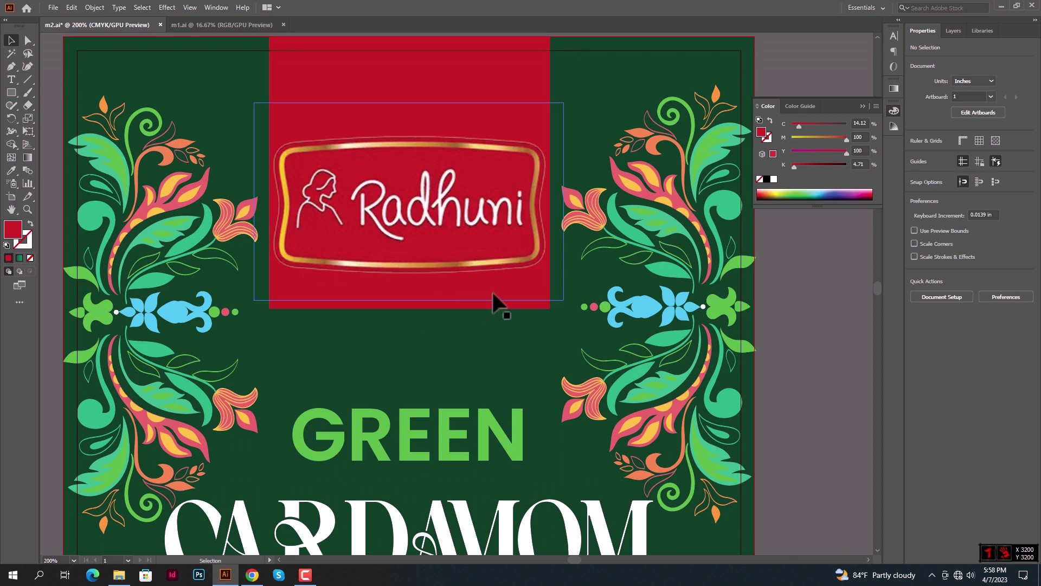
click(380, 79)
drag(540, 299, 508, 256)
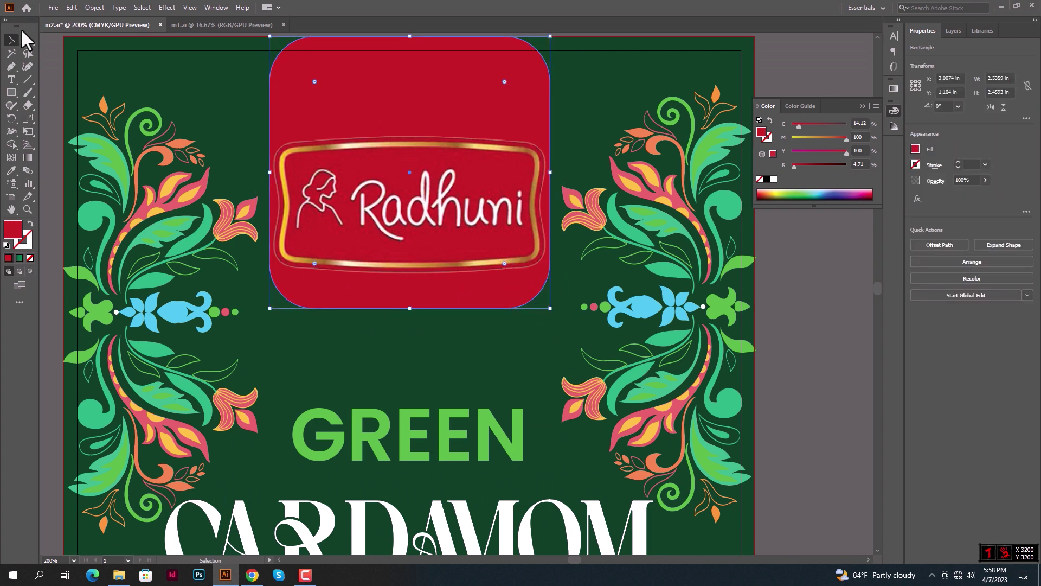
key(ctrl+z)
scroll(348, 101, up, 1)
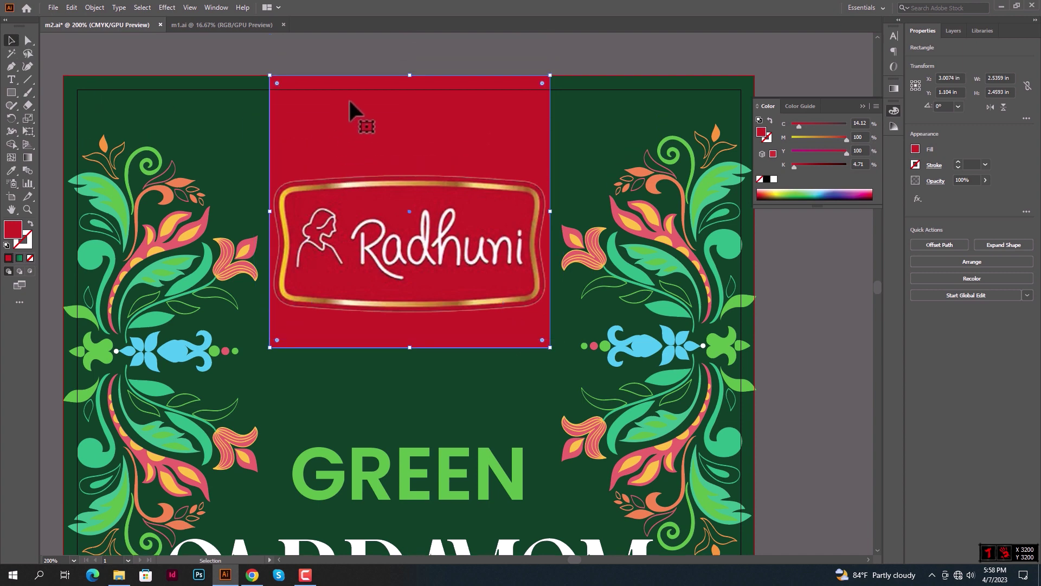
click(27, 40)
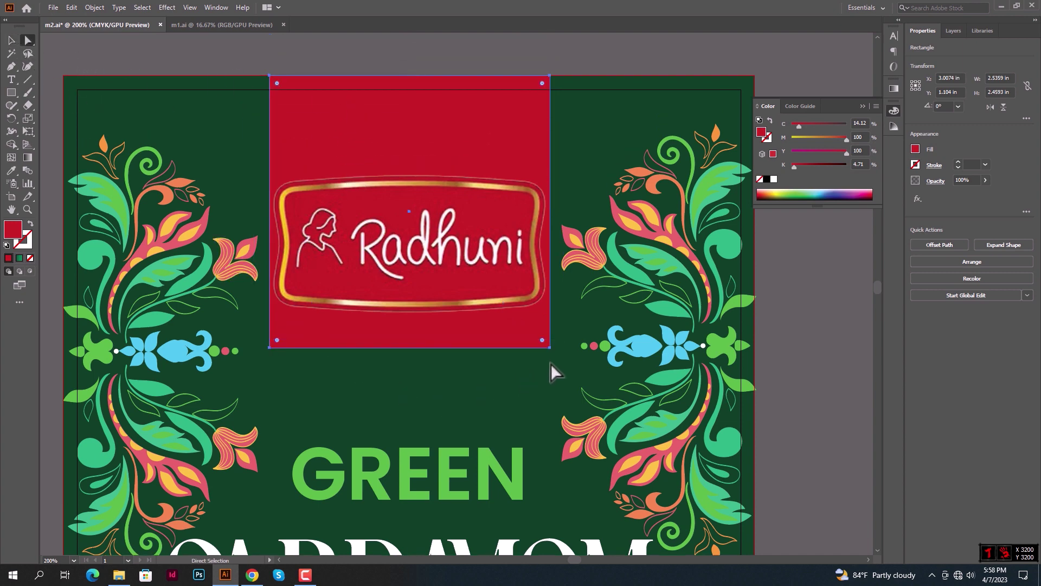
drag(263, 337, 299, 321)
click(11, 40)
Add a slightly larger mint-green copy of the tab, centred horizontally behind it
scroll(171, 69, up, 1)
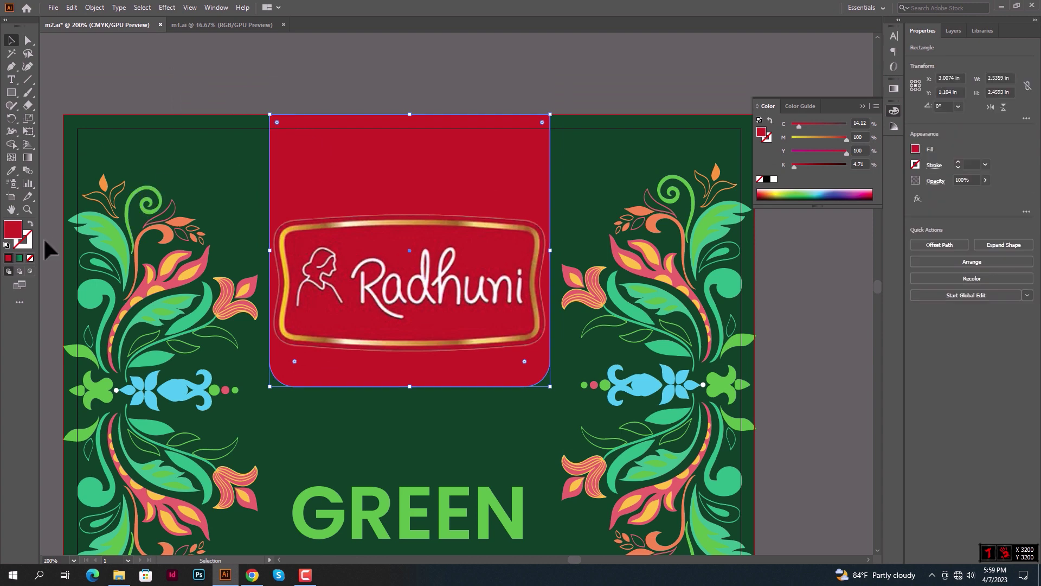
drag(291, 155, 306, 155)
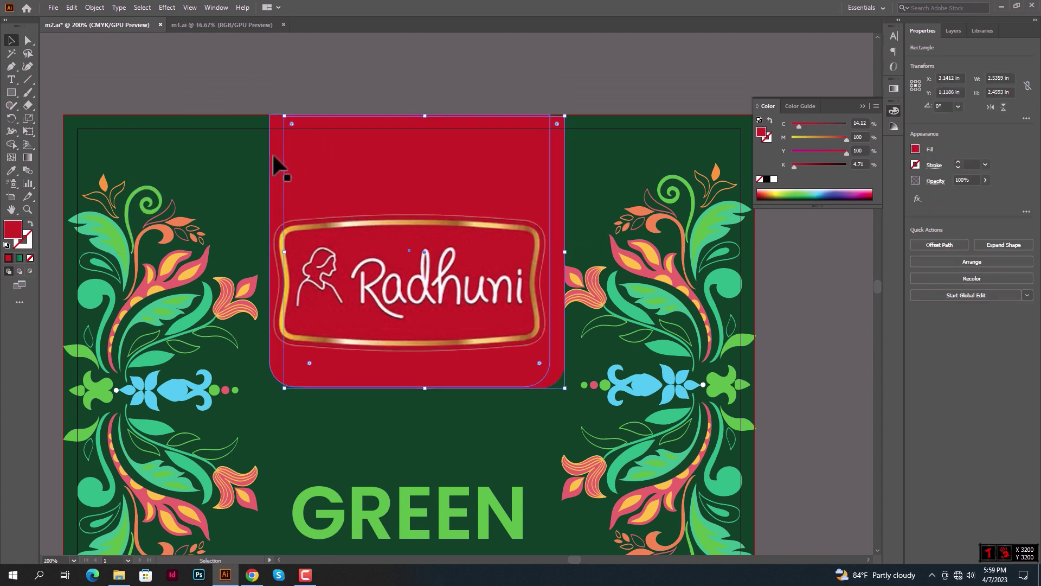
click(10, 170)
click(67, 232)
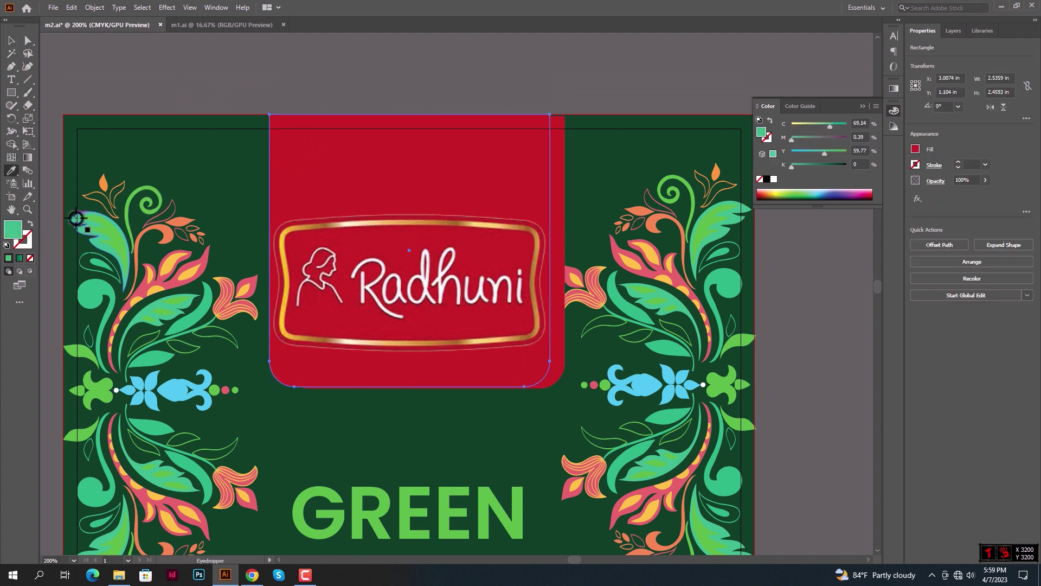
click(13, 42)
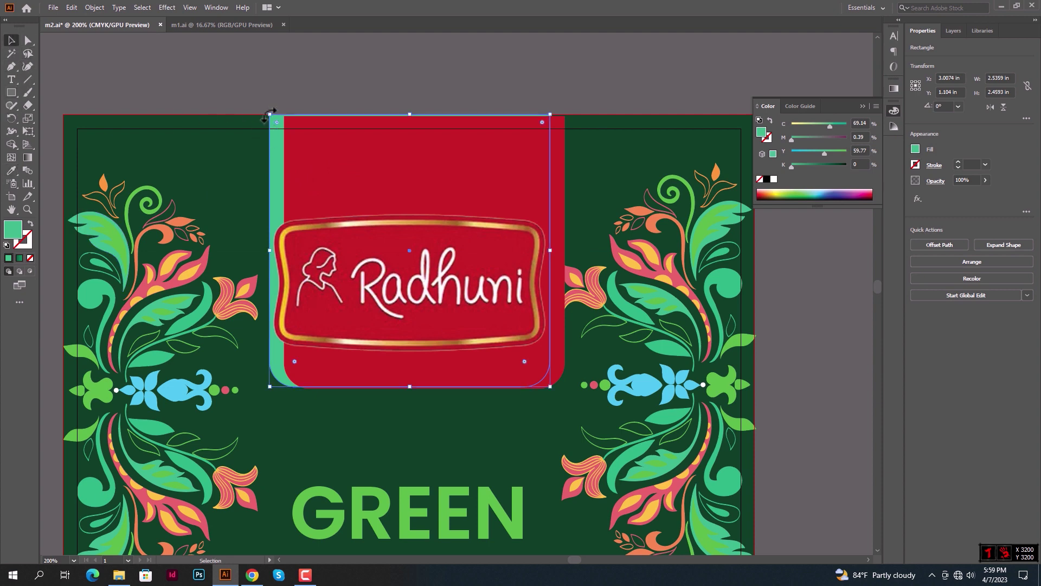
mouse_move(270, 114)
mouse_down()
mouse_move(363, 94)
mouse_move(350, 85)
mouse_up()
drag(269, 114, 266, 111)
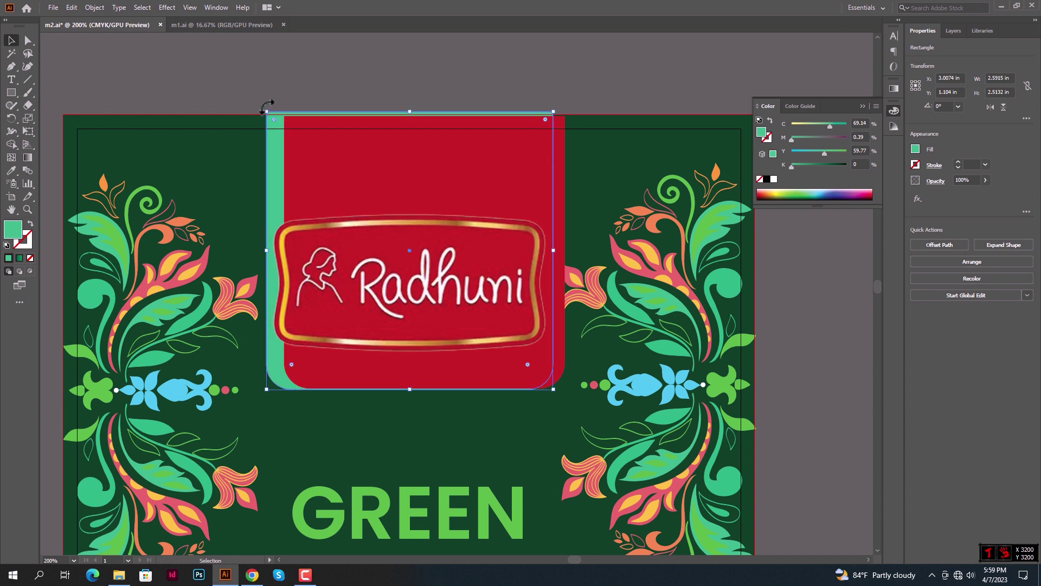
shift+click(406, 305)
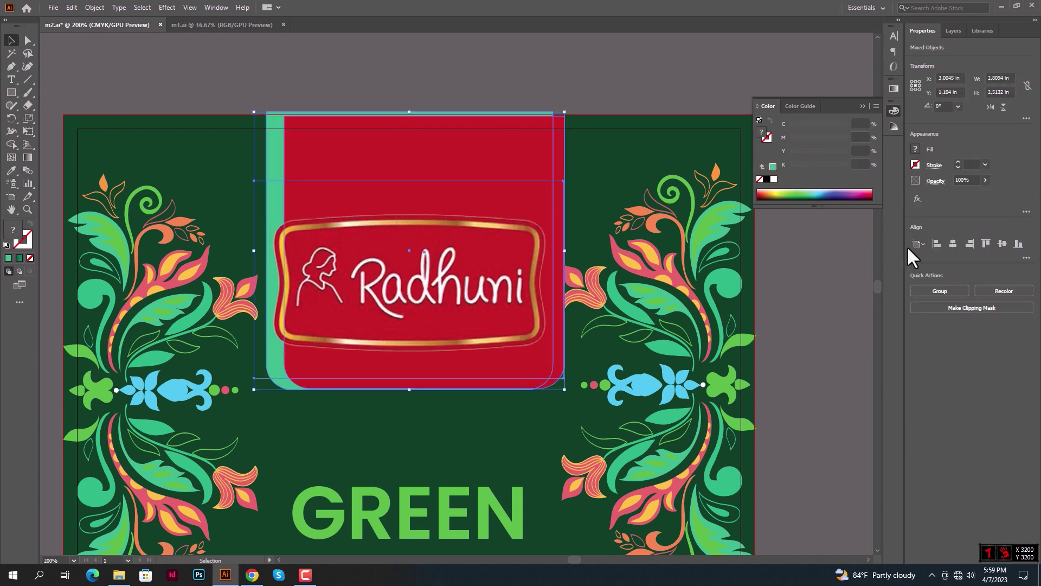
click(952, 245)
click(548, 105)
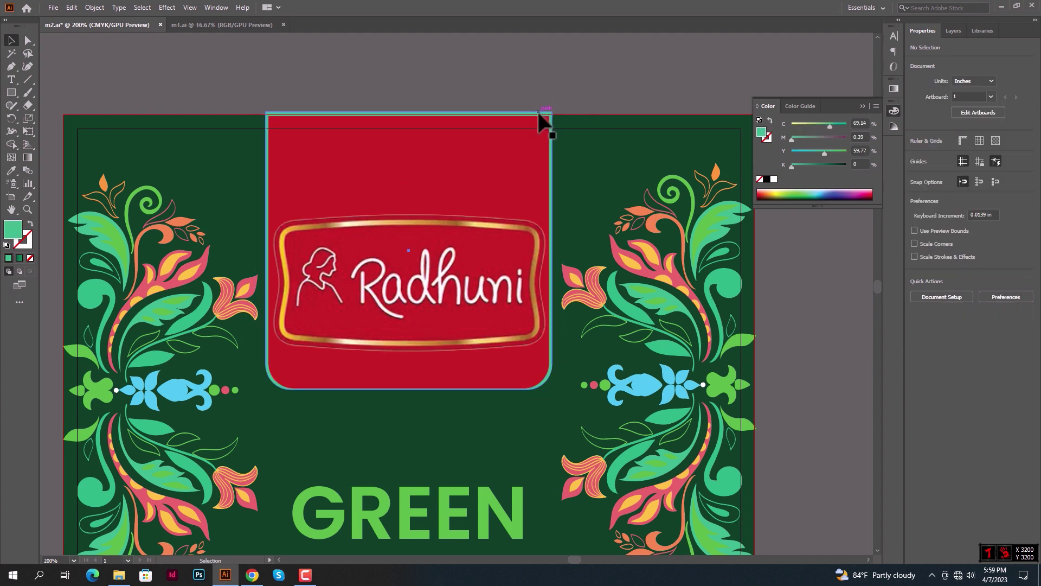
Scroll around the artboard to review the whole cardamom label design
scroll(539, 79, down, 1)
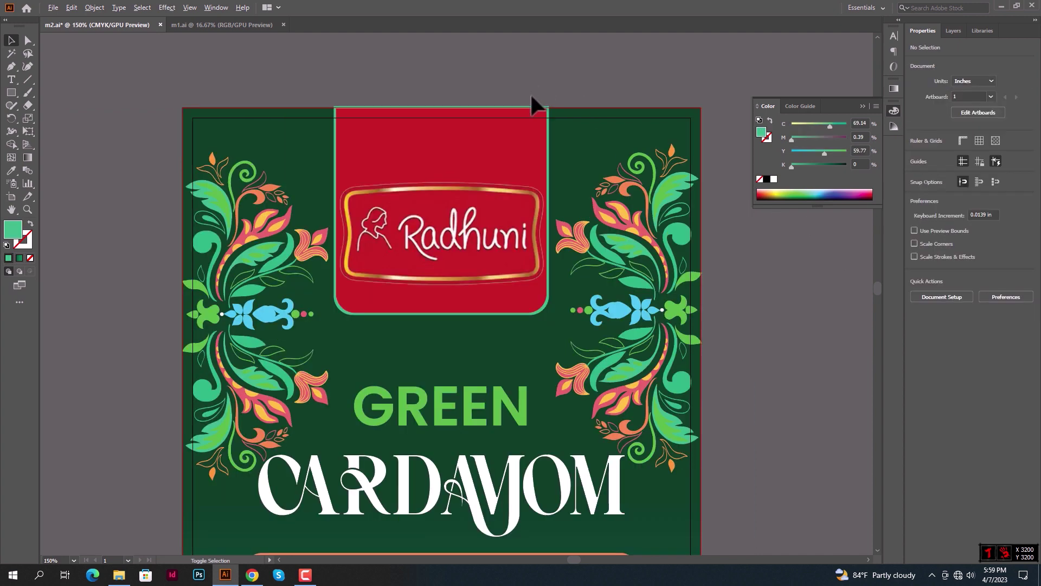
scroll(531, 97, down, 2)
scroll(612, 219, up, 1)
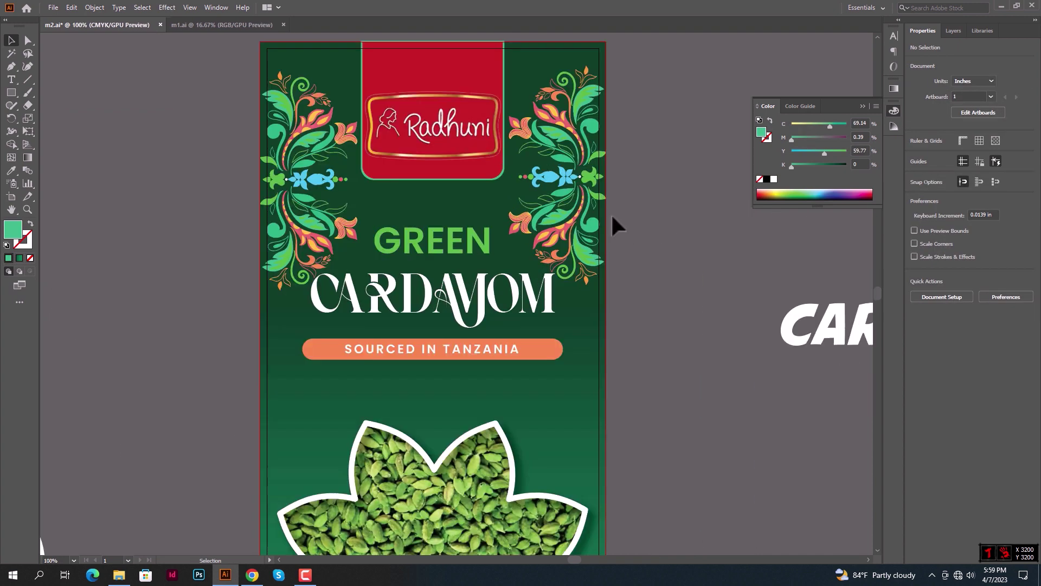
scroll(593, 295, down, 2)
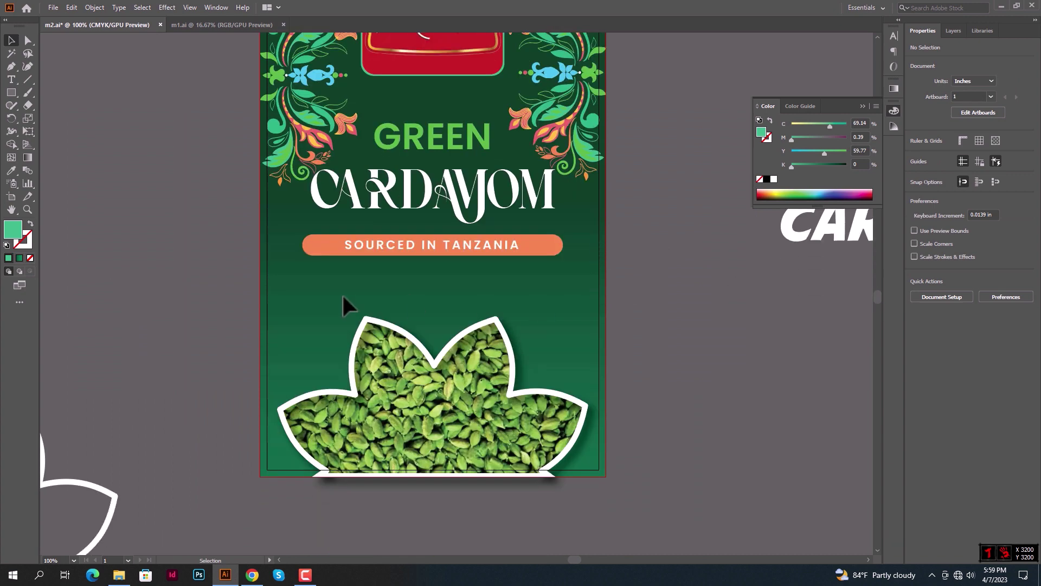
scroll(344, 298, up, 1)
scroll(368, 364, up, 1)
scroll(380, 334, down, 1)
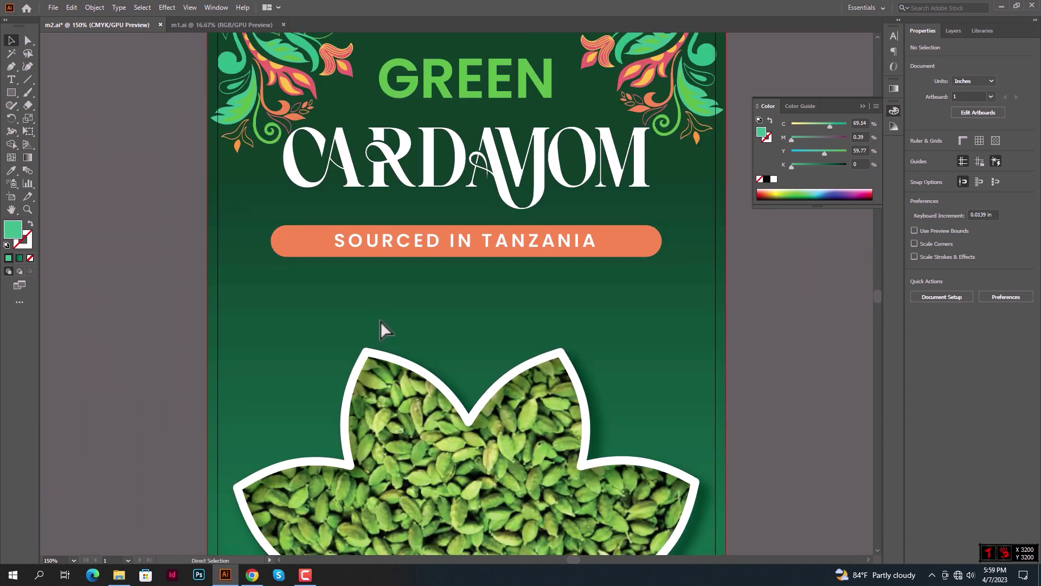
scroll(379, 307, down, 1)
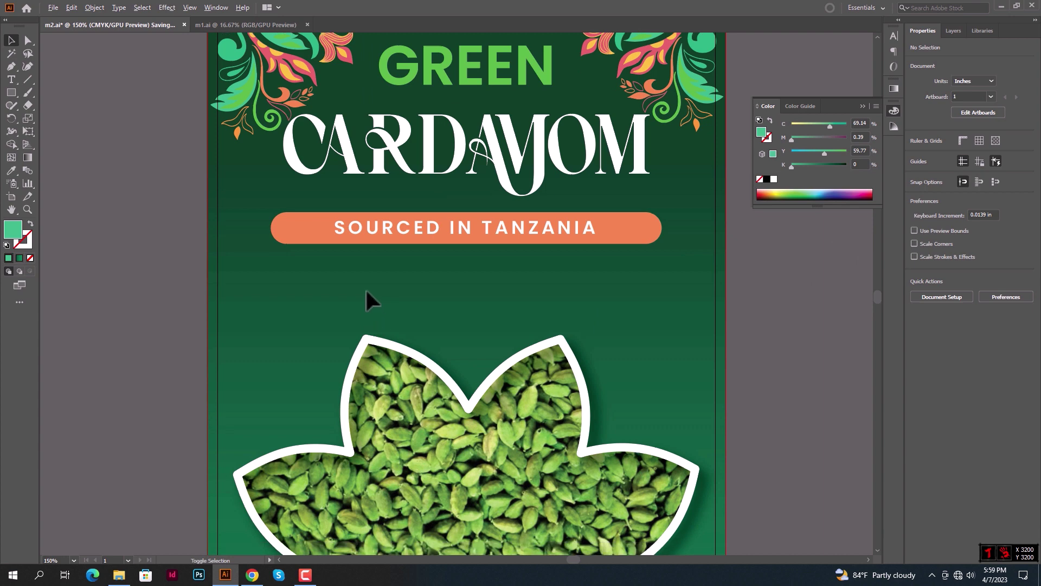
scroll(363, 285, up, 1)
Save, then copy the Tanzania text below the bar as 13 pt SINGLE ORIGIN, tracking 60
key(ctrl+s)
click(394, 208)
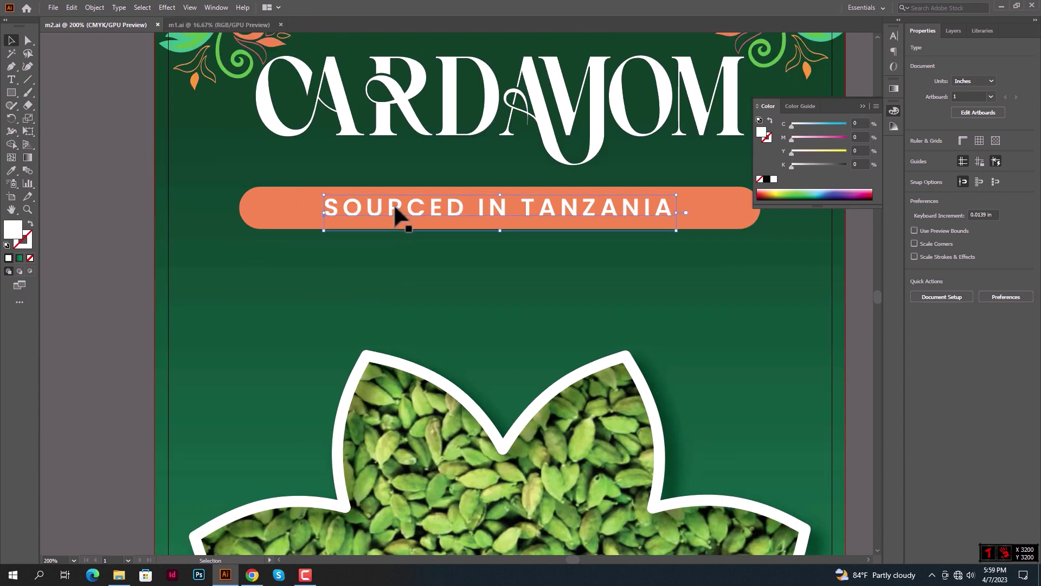
drag(395, 208, 370, 292)
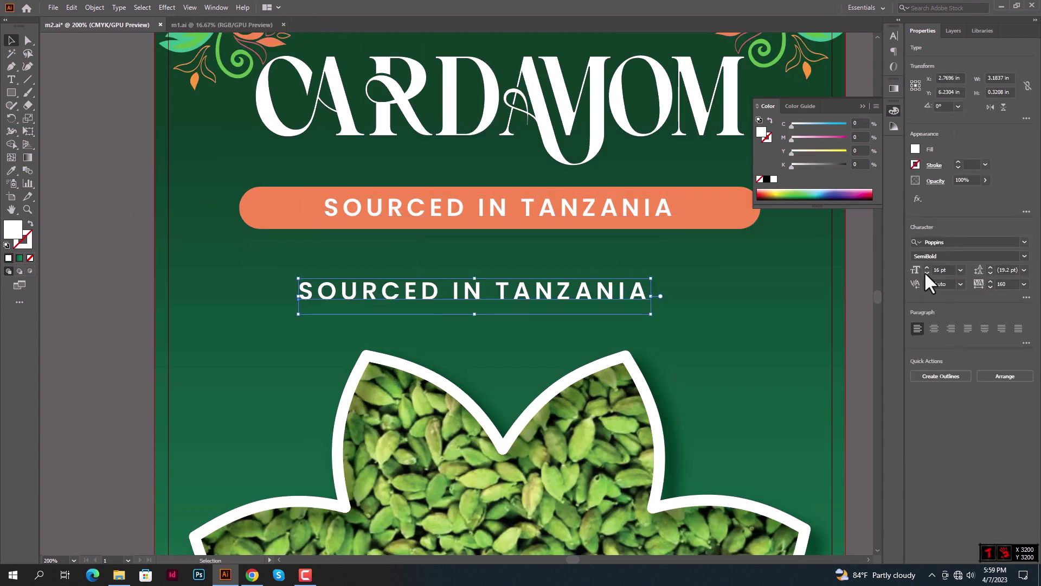
click(926, 272)
double_click(378, 296)
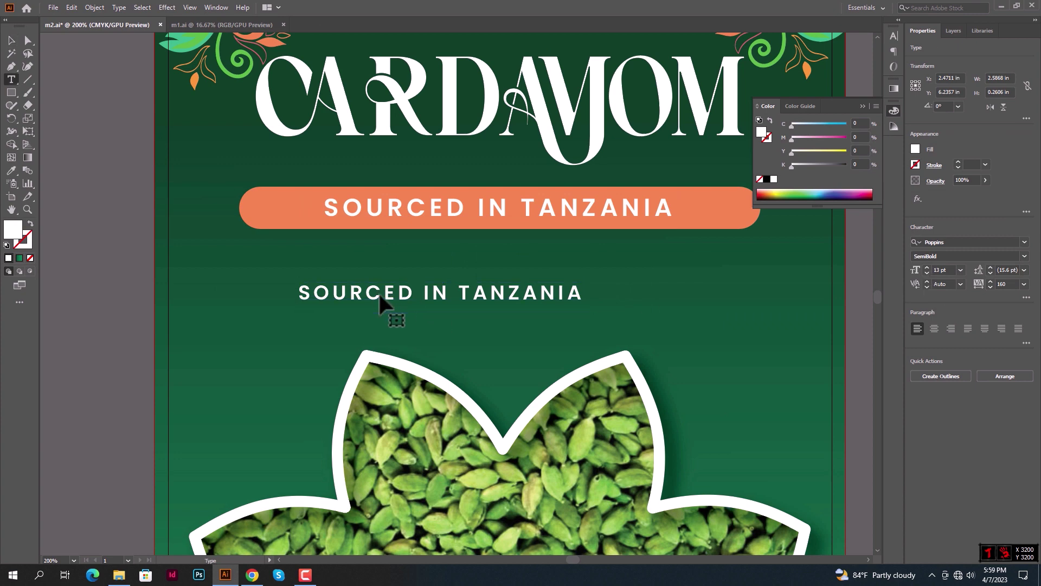
key(ctrl+a)
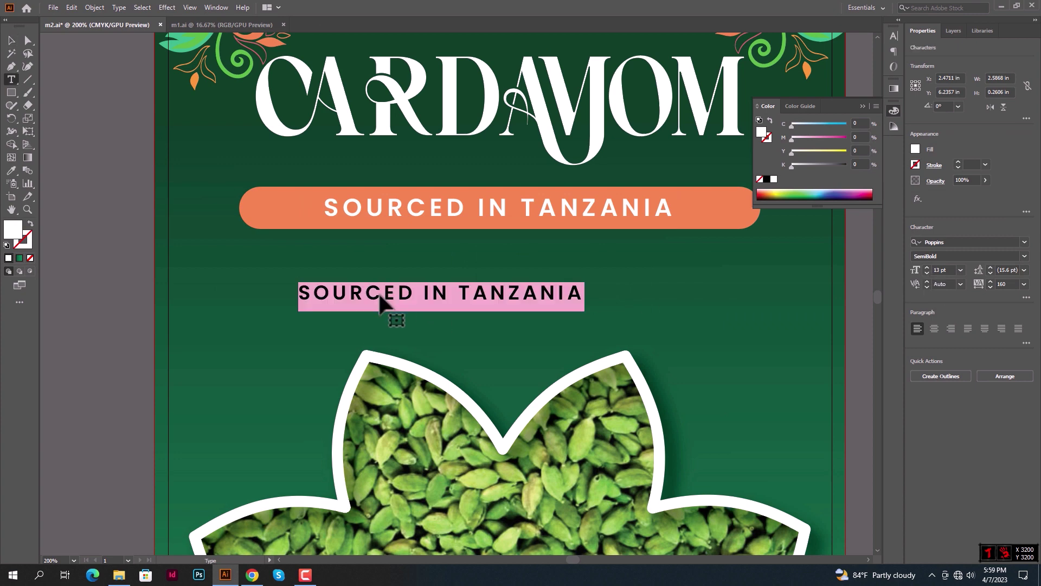
text(SIN)
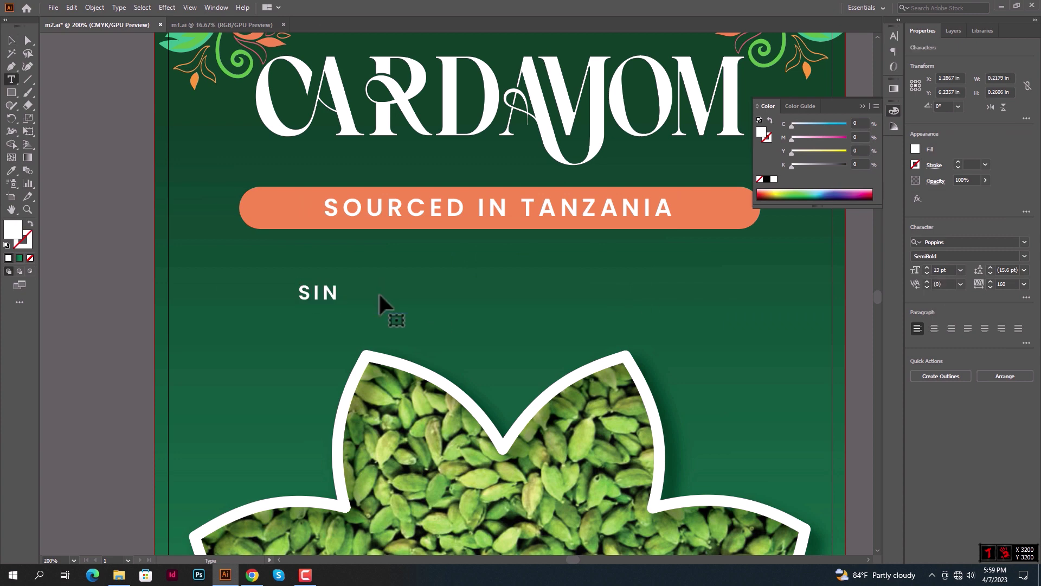
text(GLE ORIGIN)
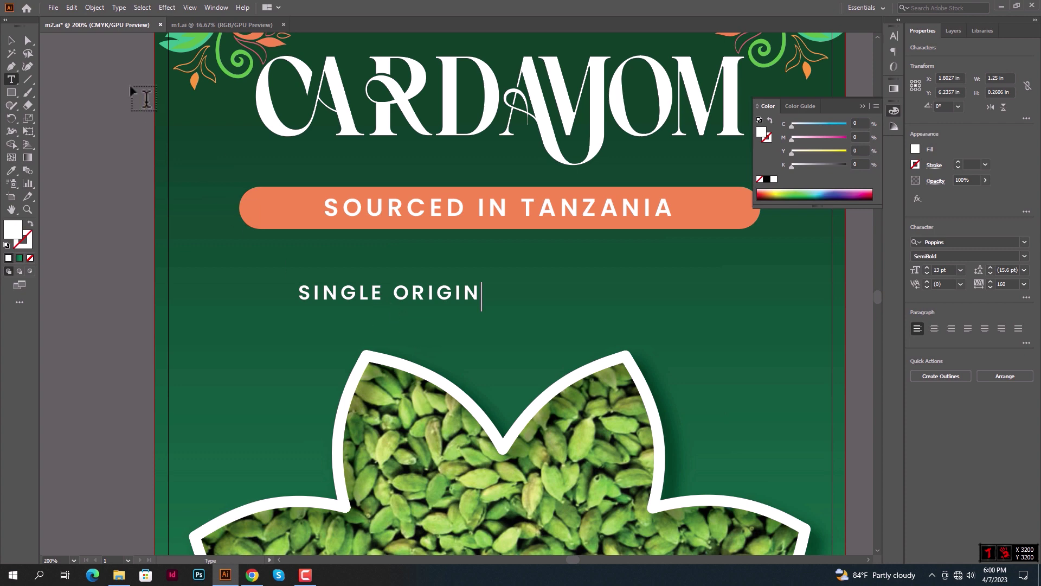
click(11, 40)
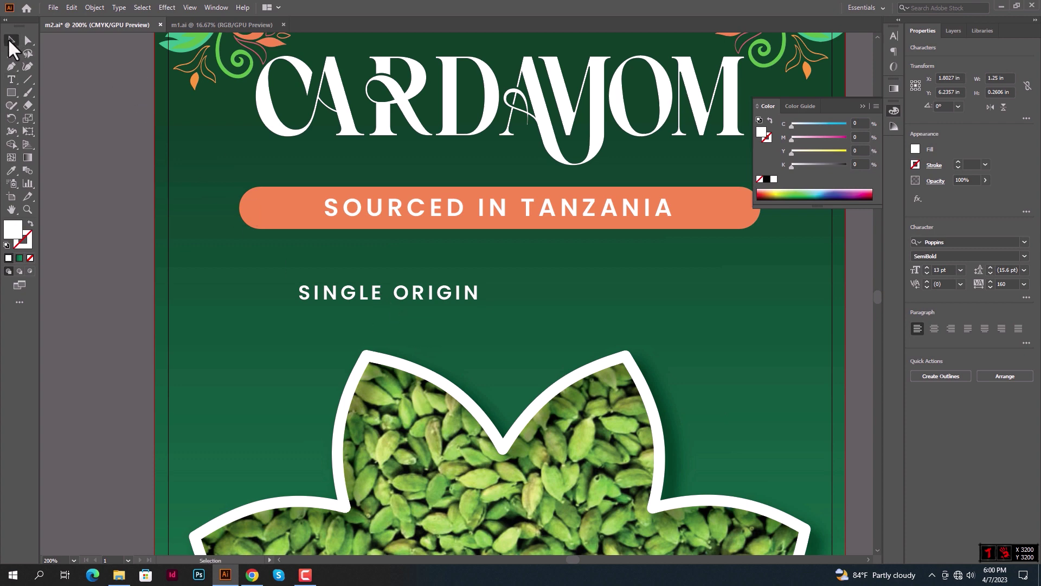
key(alt+Left)
key(alt+Left)
key(alt+Left)
key(alt+Left)
key(alt+Left)
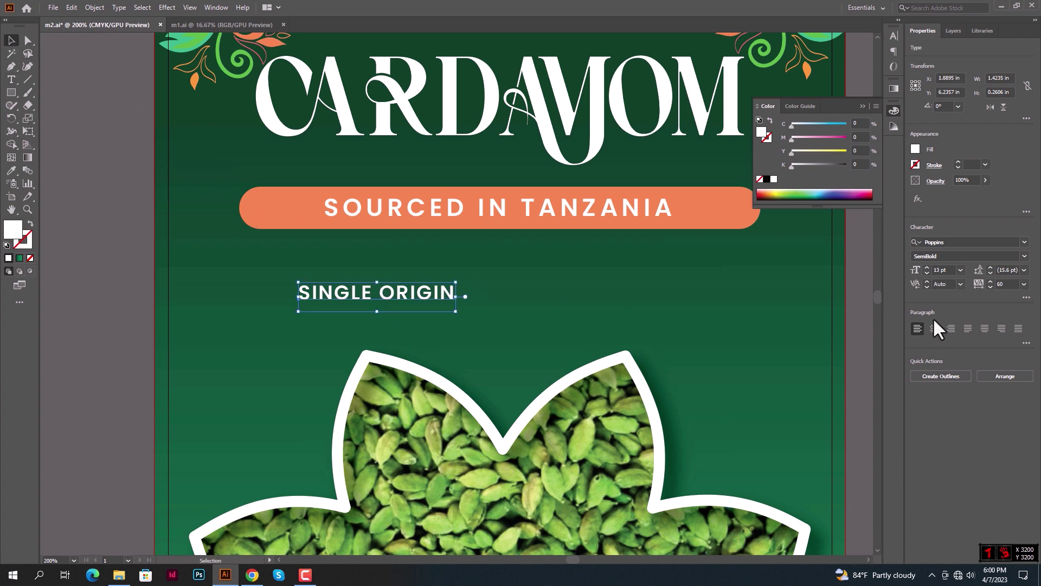
Duplicate SINGLE ORIGIN to its right and retype the copy as SUSTAINABLE
click(490, 319)
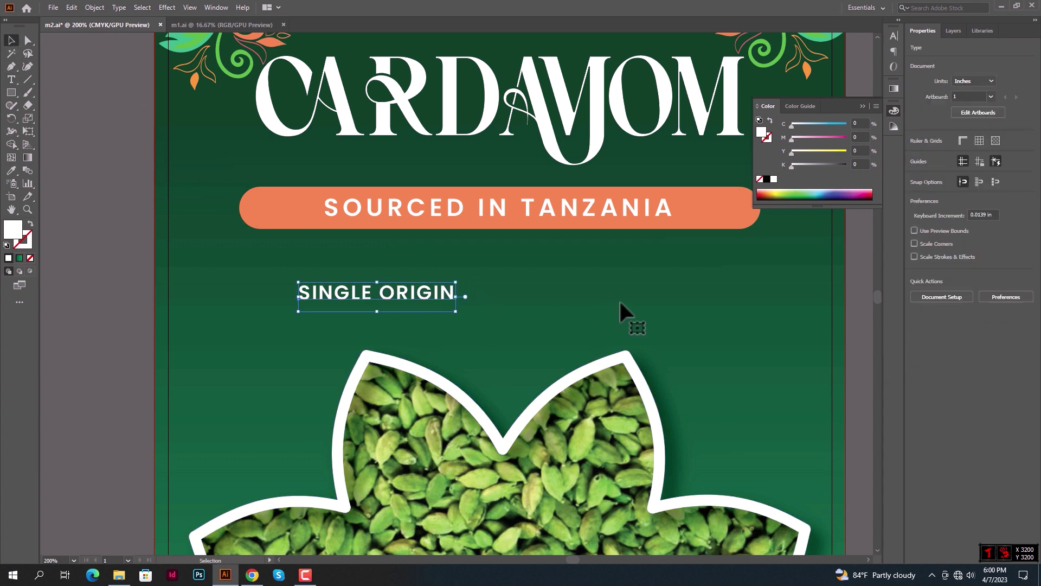
drag(396, 296, 646, 293)
double_click(648, 293)
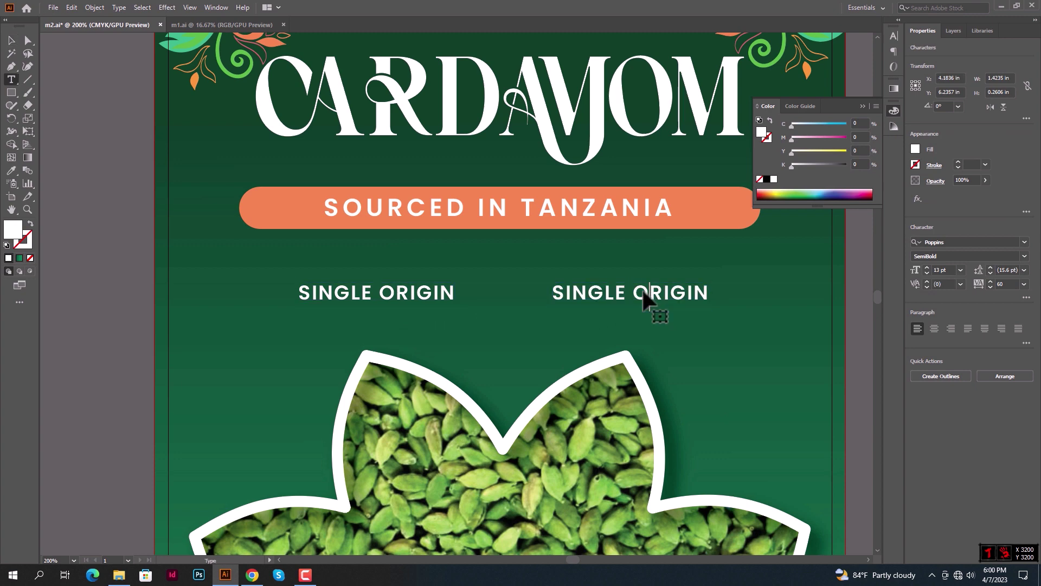
triple_click(645, 292)
text(SU)
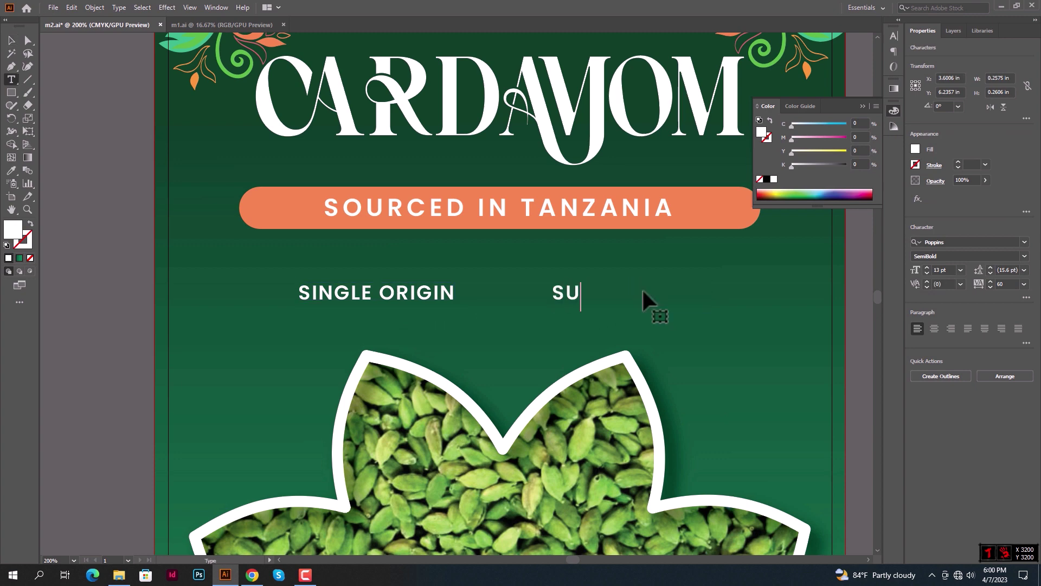
text(STAINABLE)
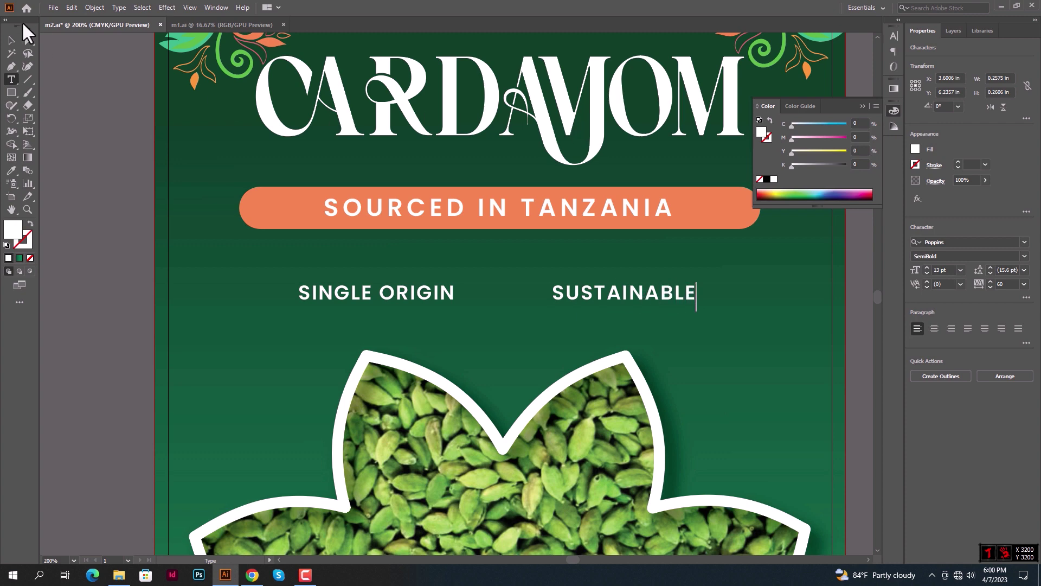
click(11, 92)
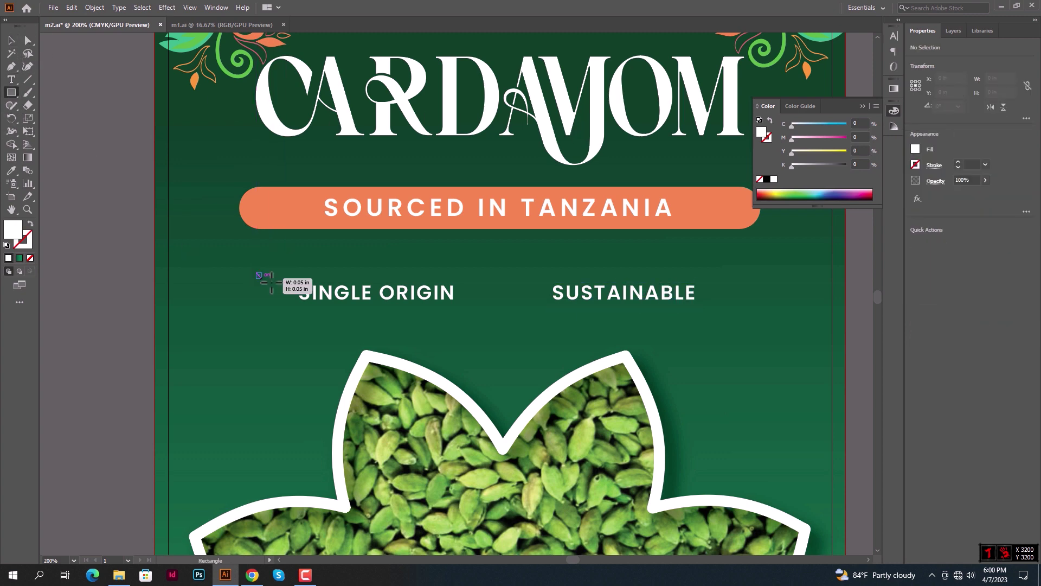
Draw a rectangle over SINGLE ORIGIN and round its corners into a pill
mouse_move(256, 272)
mouse_down()
mouse_move(488, 319)
mouse_move(466, 310)
mouse_up()
click(27, 44)
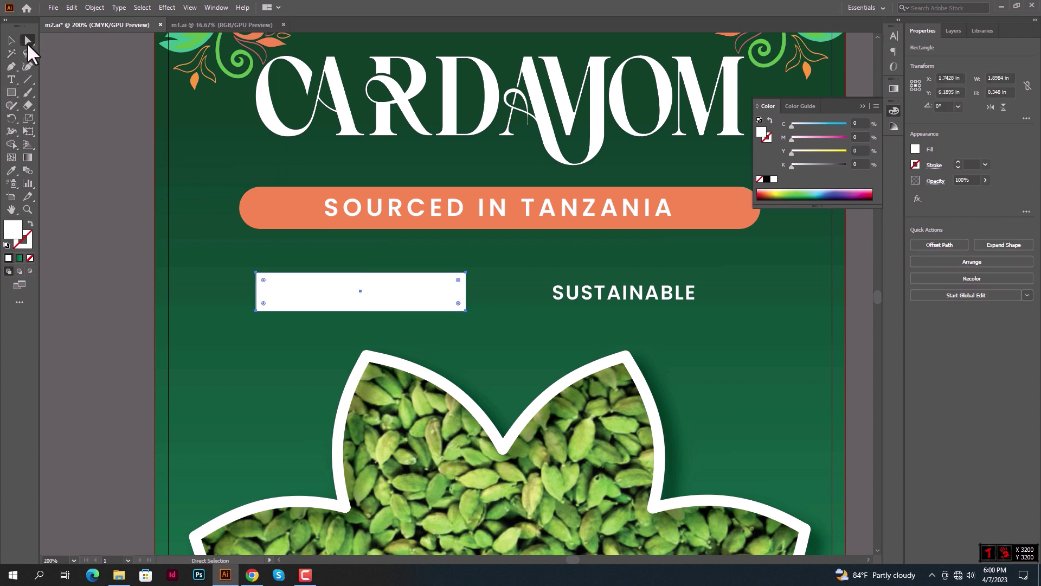
mouse_move(267, 284)
mouse_down()
mouse_move(336, 304)
mouse_move(261, 277)
mouse_move(279, 298)
mouse_up()
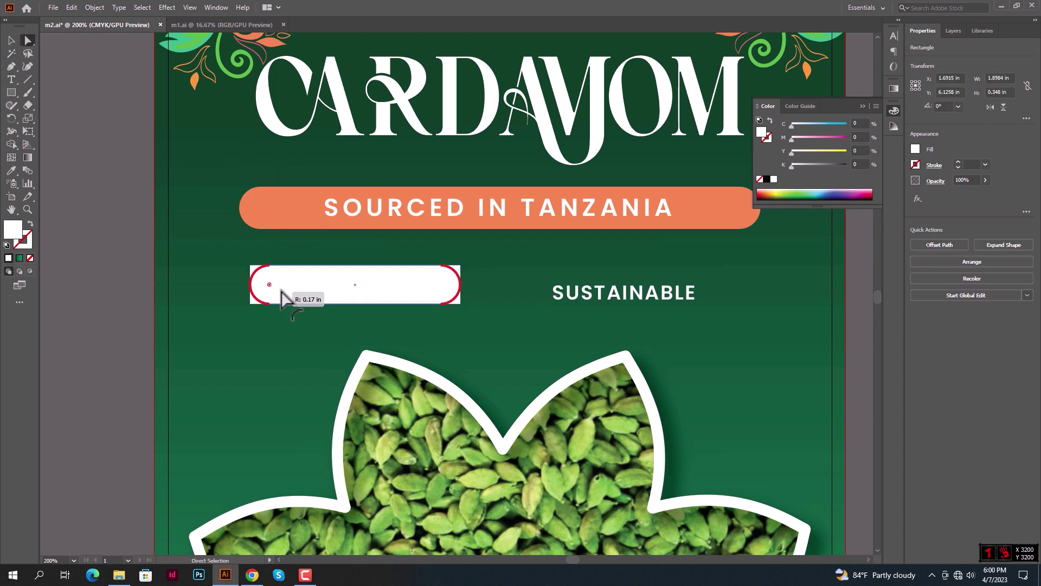
key(v)
scroll(283, 288, up, 3)
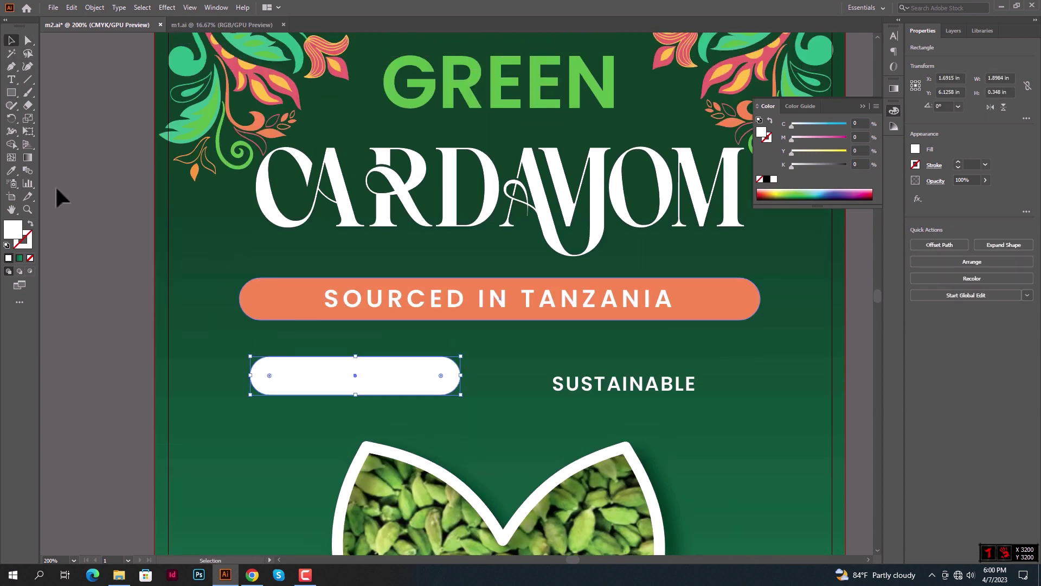
click(11, 170)
scroll(339, 125, up, 2)
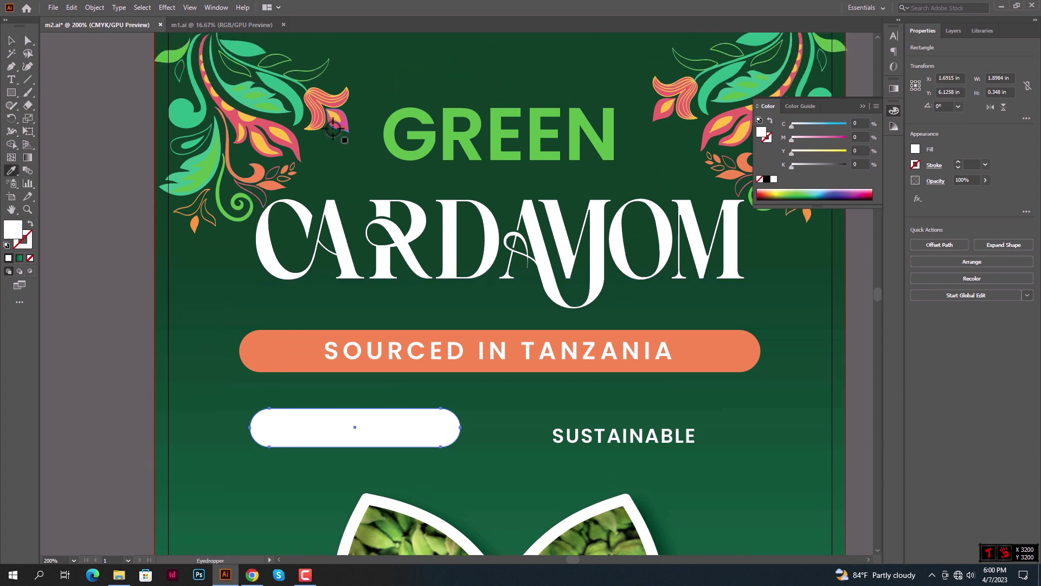
click(333, 129)
click(11, 40)
drag(315, 412, 301, 454)
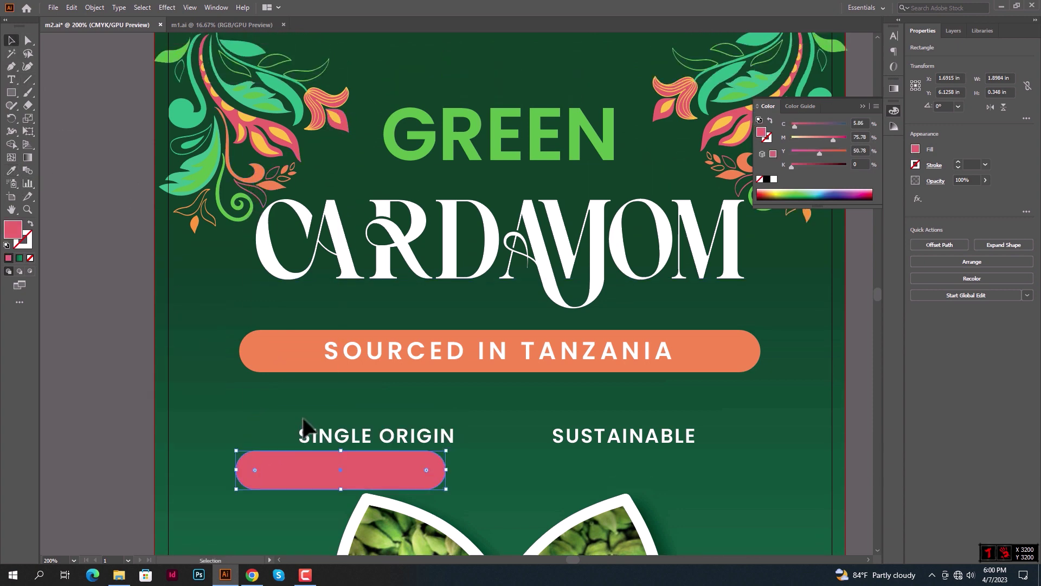
Bring SINGLE ORIGIN in front of the pill and fill the pill with the GREEN title's colour
click(326, 439)
right_click(326, 438)
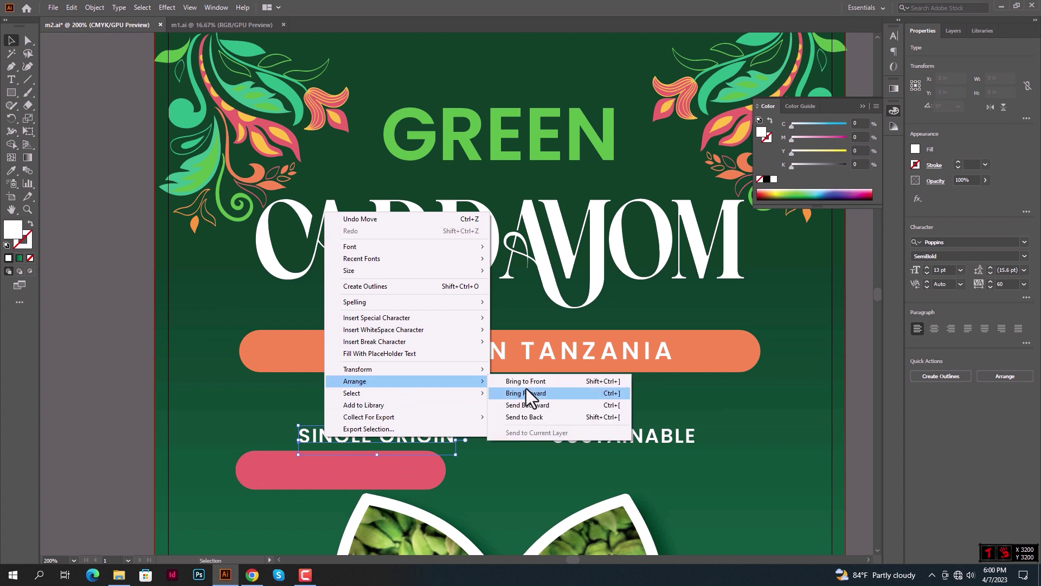
click(529, 393)
click(337, 461)
click(11, 170)
click(386, 158)
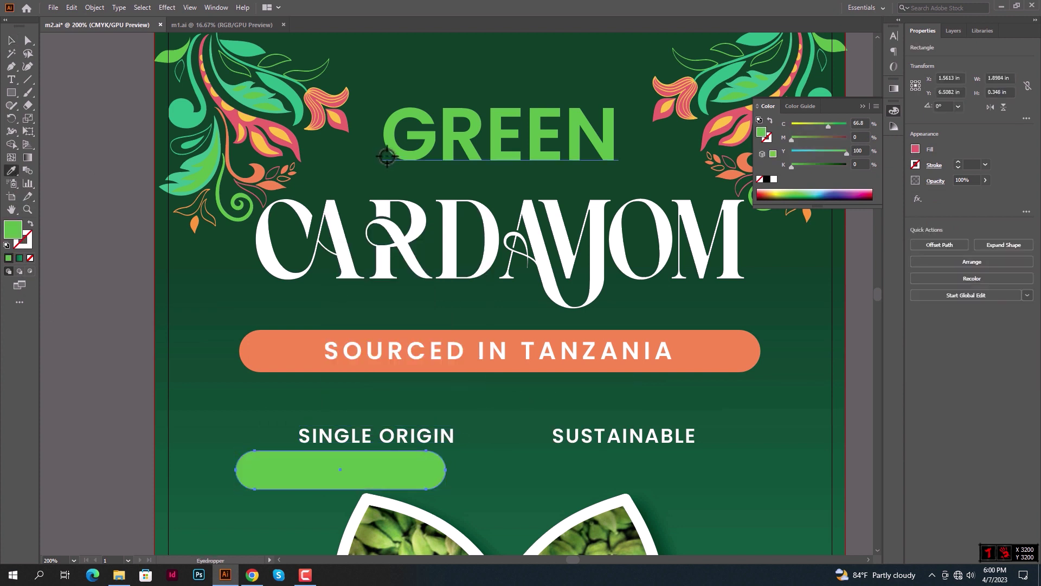
click(12, 40)
drag(274, 481, 271, 462)
drag(450, 439, 409, 441)
Centre the SINGLE ORIGIN text vertically and horizontally on the green pill
shift+click(434, 453)
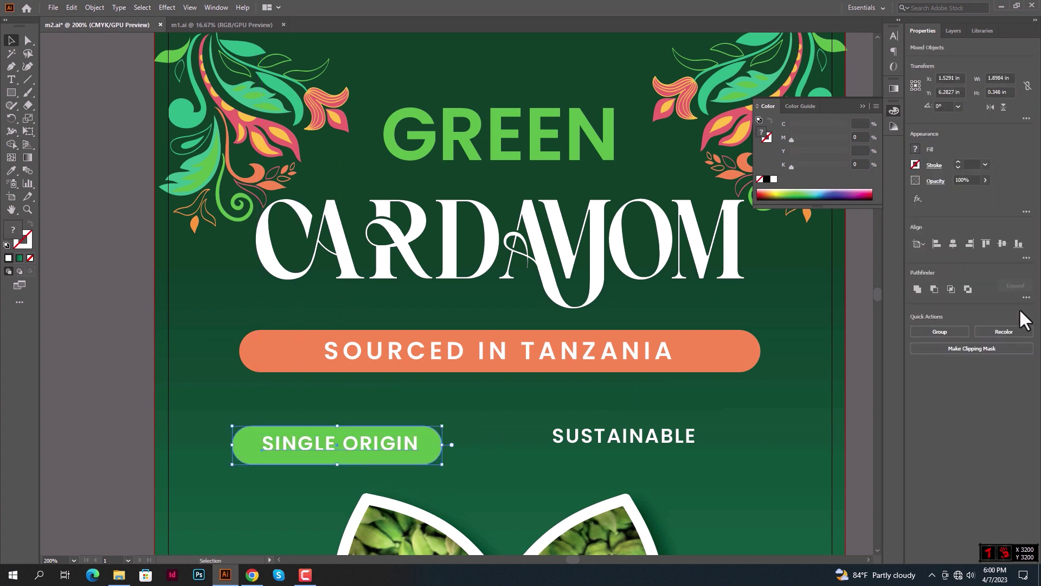
click(1025, 258)
click(1010, 351)
click(994, 367)
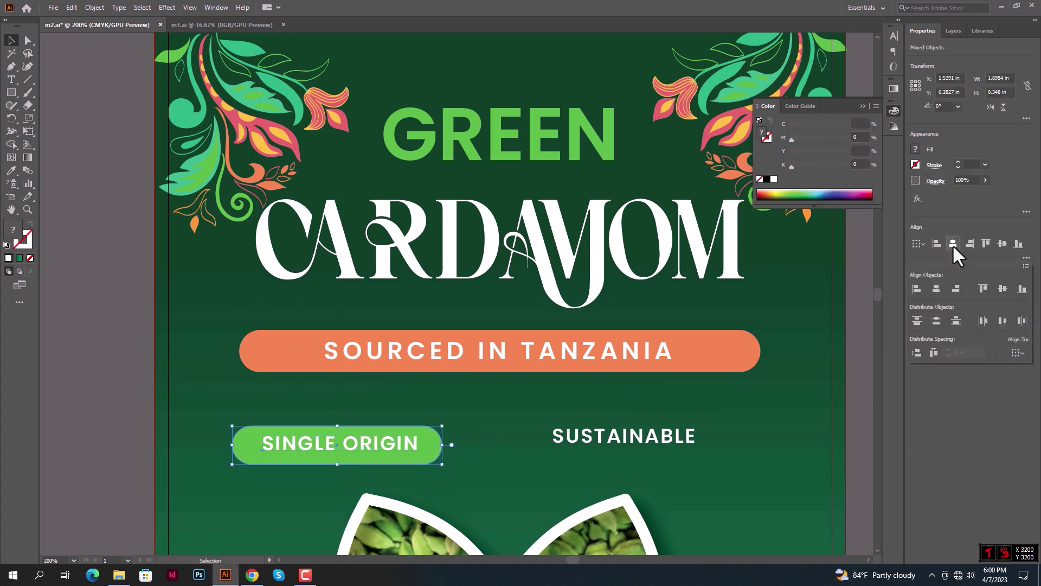
click(1002, 245)
click(489, 460)
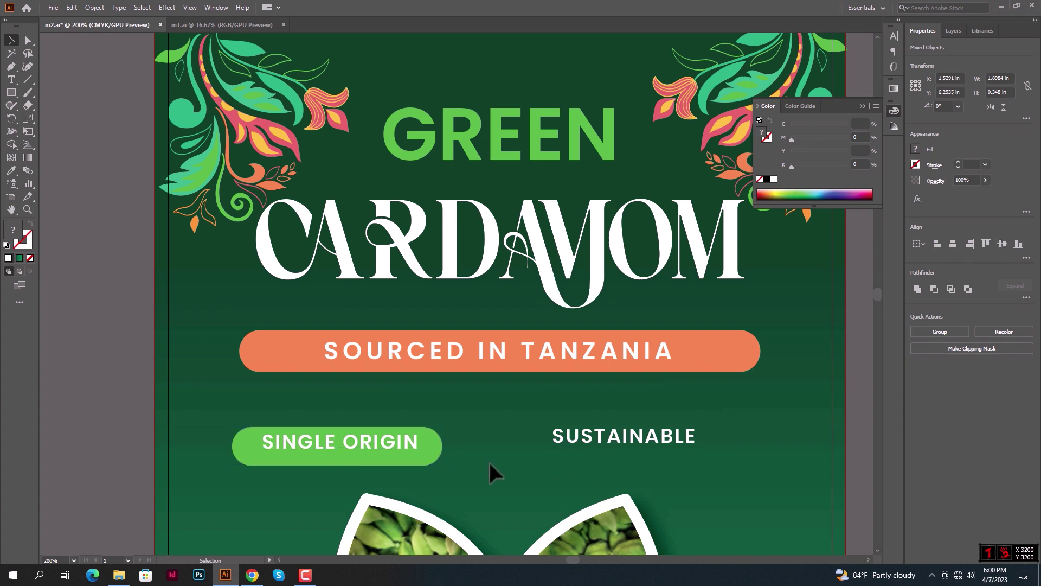
click(404, 449)
key(Down)
key(Down)
key(Down)
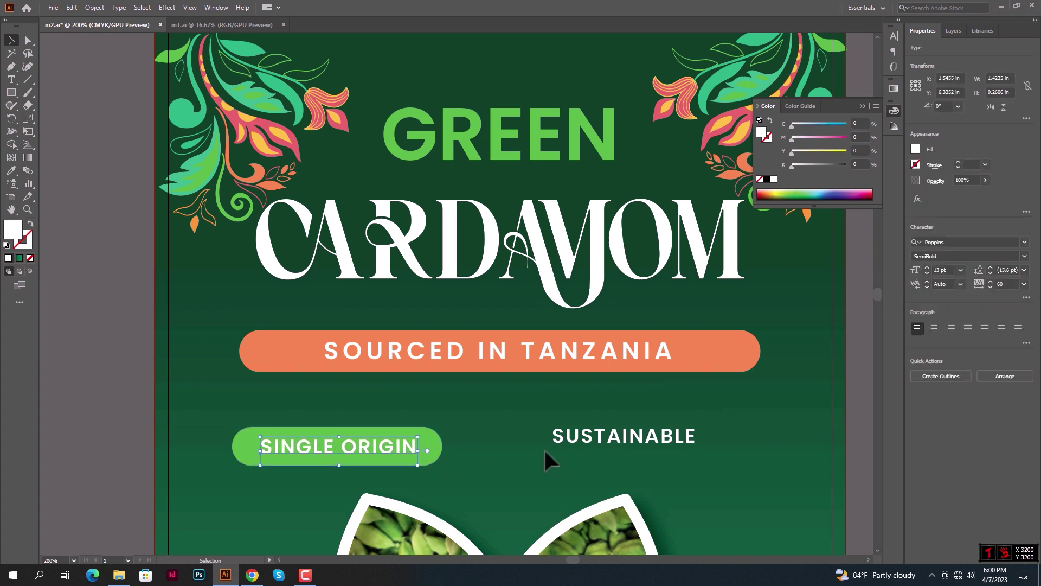
click(548, 460)
drag(470, 433, 352, 471)
click(954, 244)
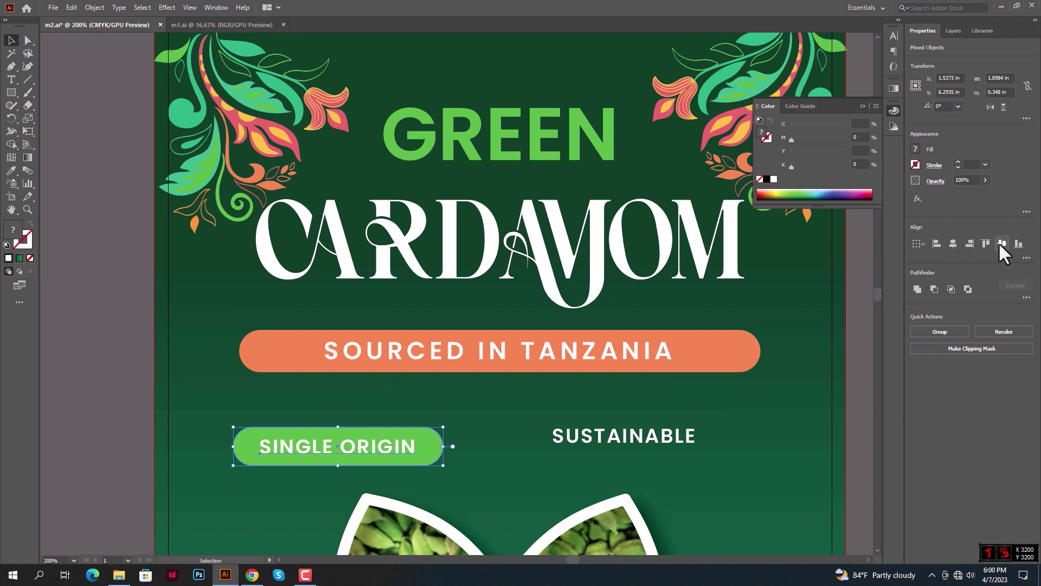
click(1002, 243)
Tighten the green pill's side and top edges to about 1.69 × 0.35 in
click(467, 441)
scroll(386, 460, up, 1)
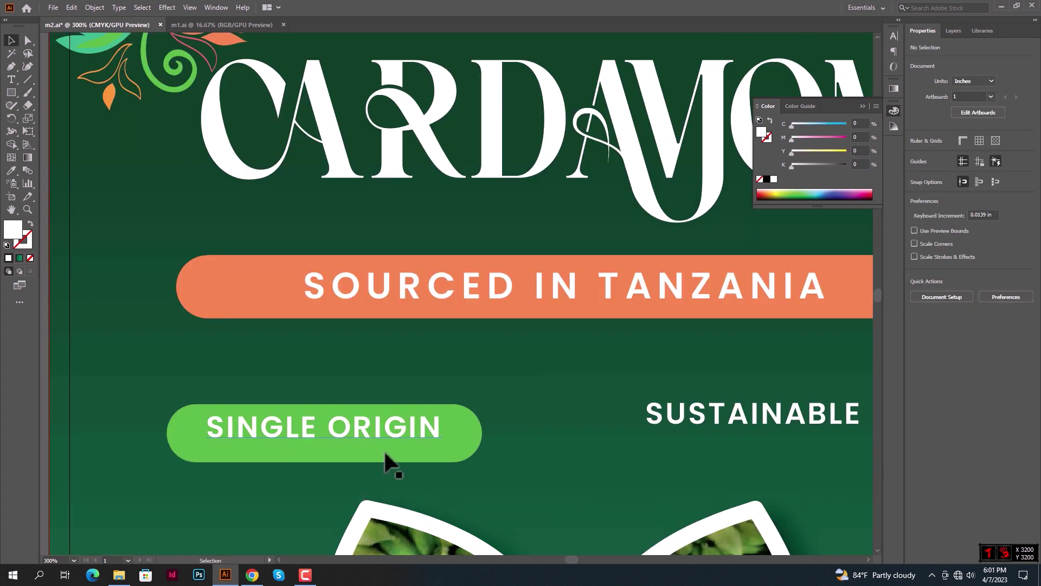
click(471, 432)
drag(480, 404, 465, 406)
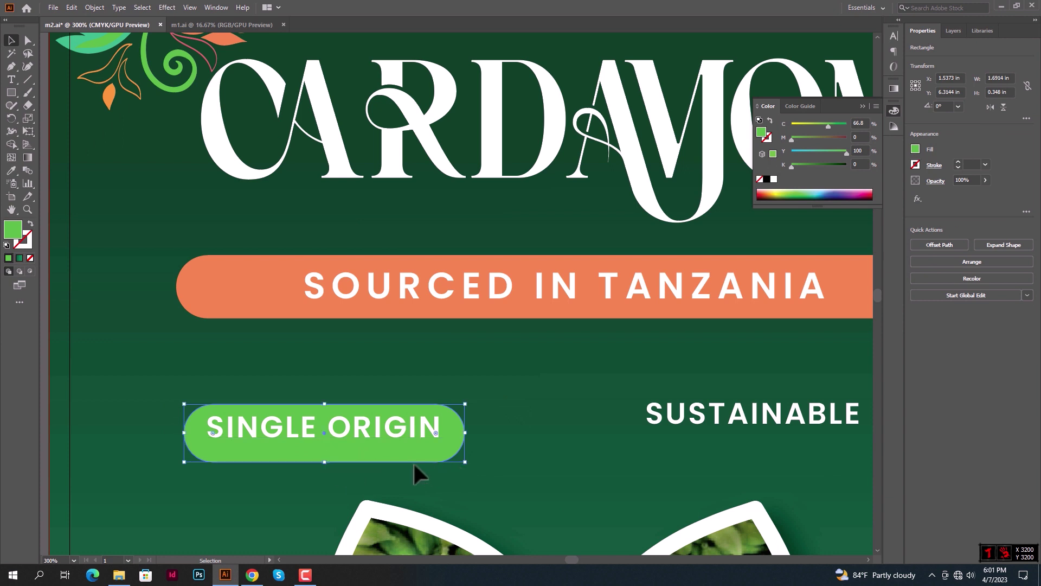
click(352, 471)
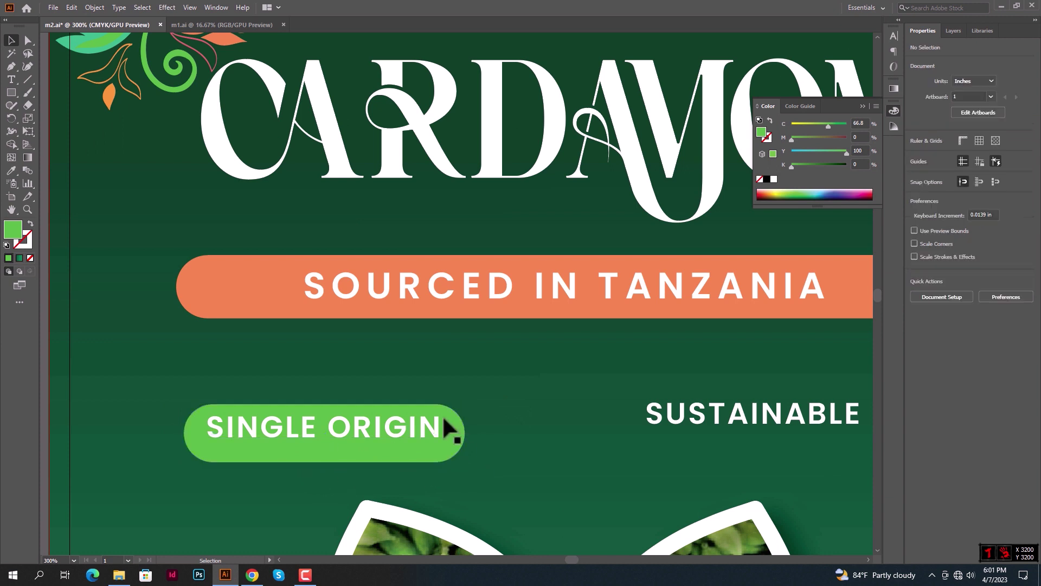
click(328, 407)
mouse_move(325, 405)
mouse_down()
mouse_move(325, 415)
mouse_move(331, 408)
mouse_up()
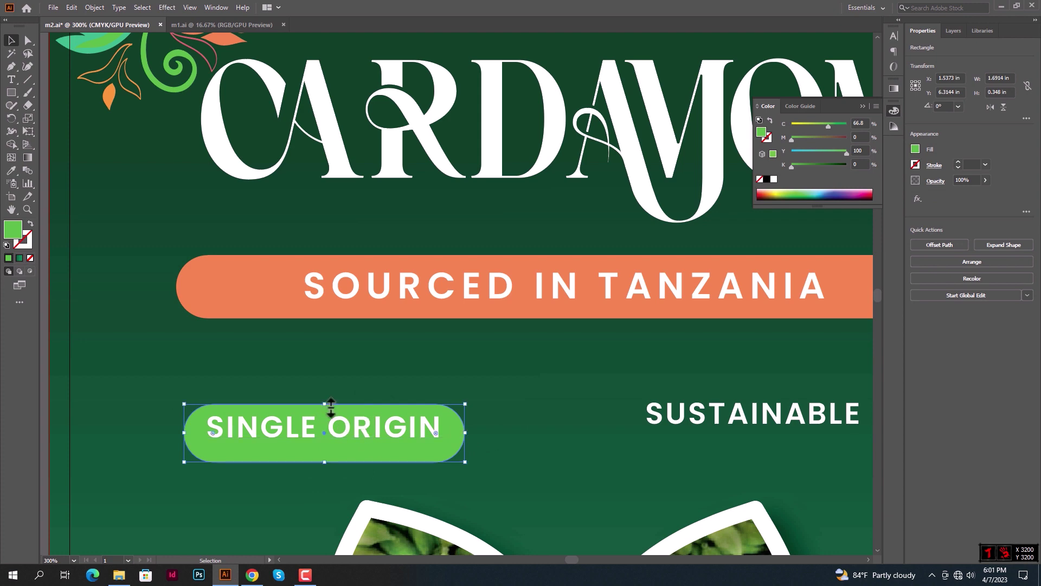
click(527, 407)
scroll(524, 417, down, 1)
scroll(478, 402, down, 2)
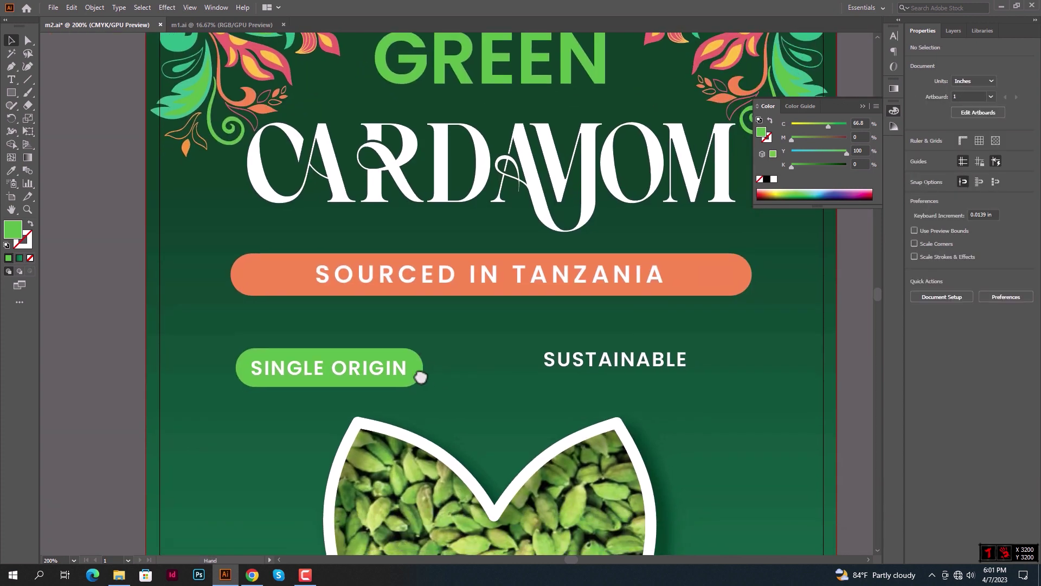
scroll(418, 372, right, 2)
click(181, 269)
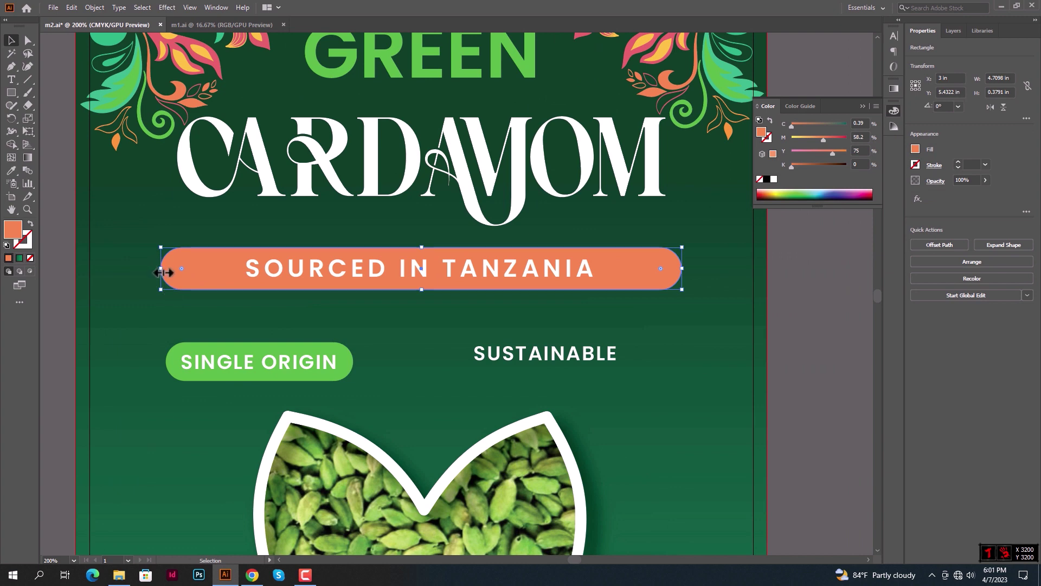
drag(163, 271, 198, 270)
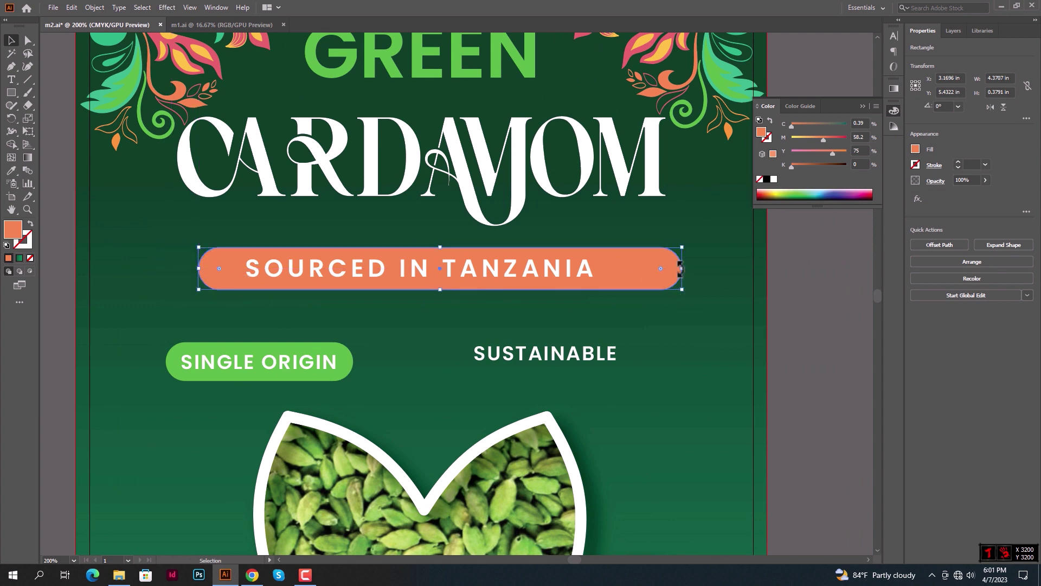
drag(681, 268, 635, 270)
click(488, 320)
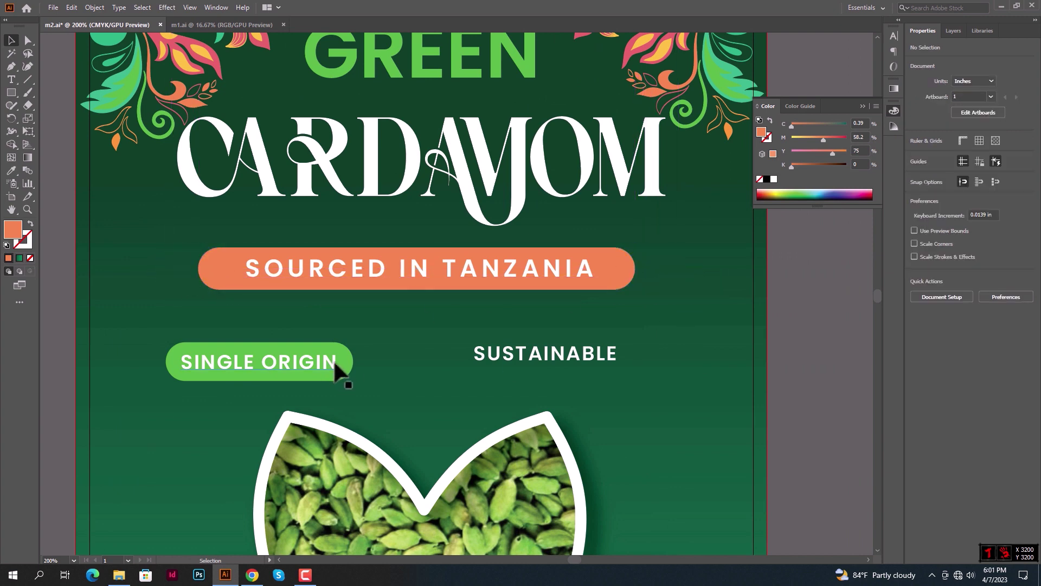
drag(352, 367, 683, 366)
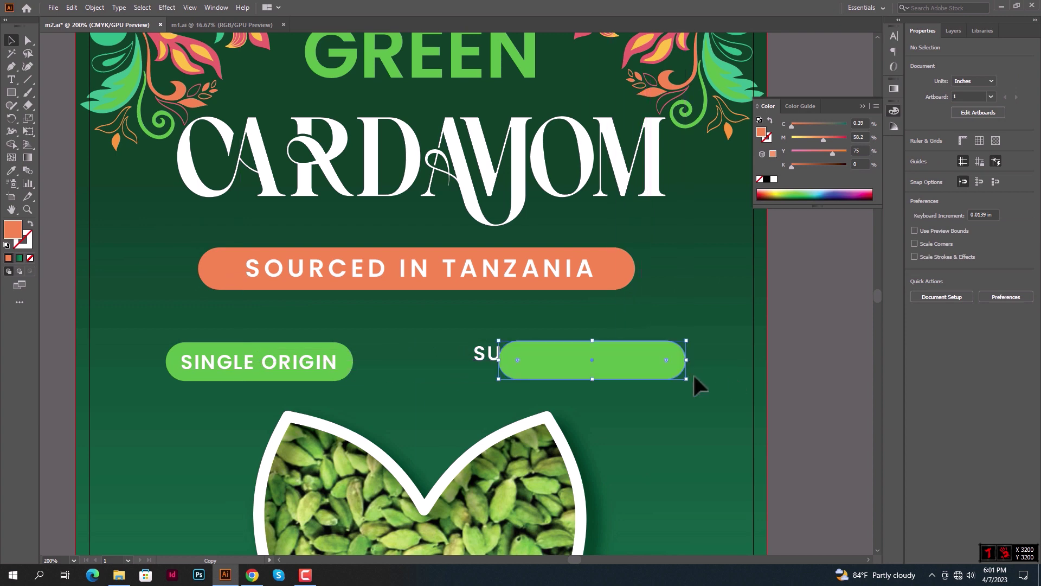
right_click(484, 358)
mouse_move(513, 296)
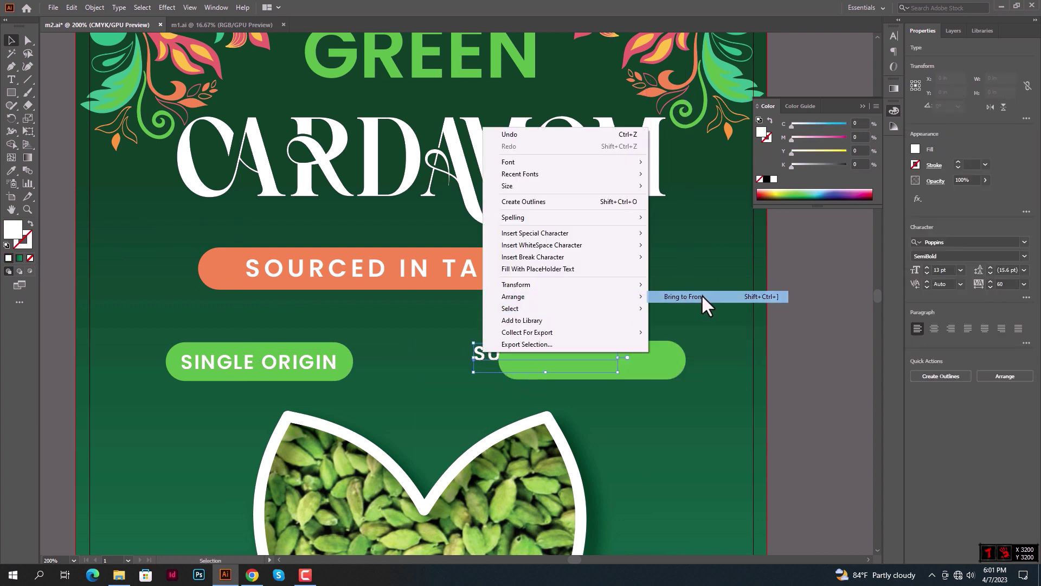
click(701, 296)
drag(550, 367, 584, 370)
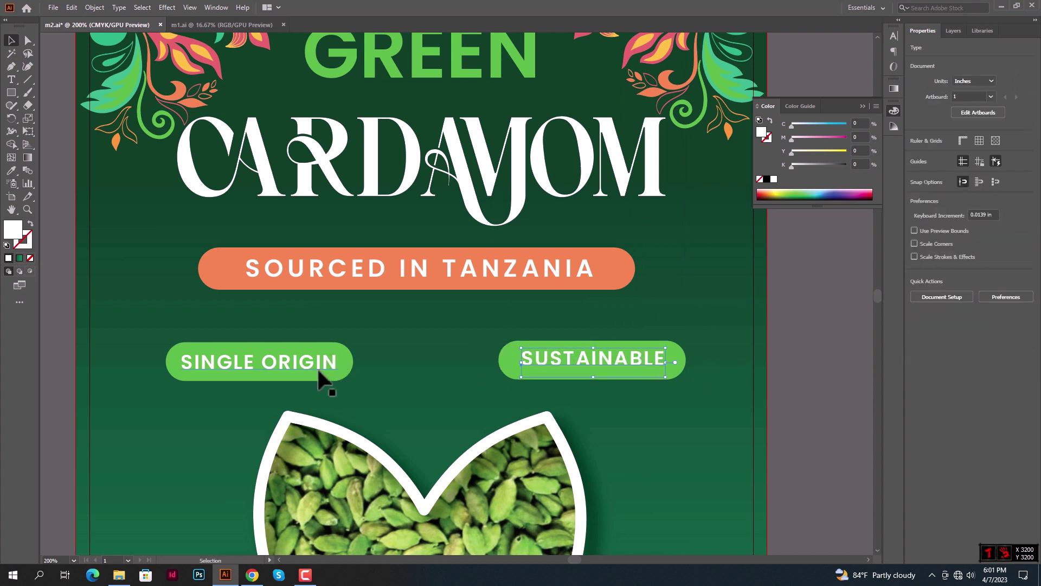
click(717, 344)
drag(231, 386, 700, 350)
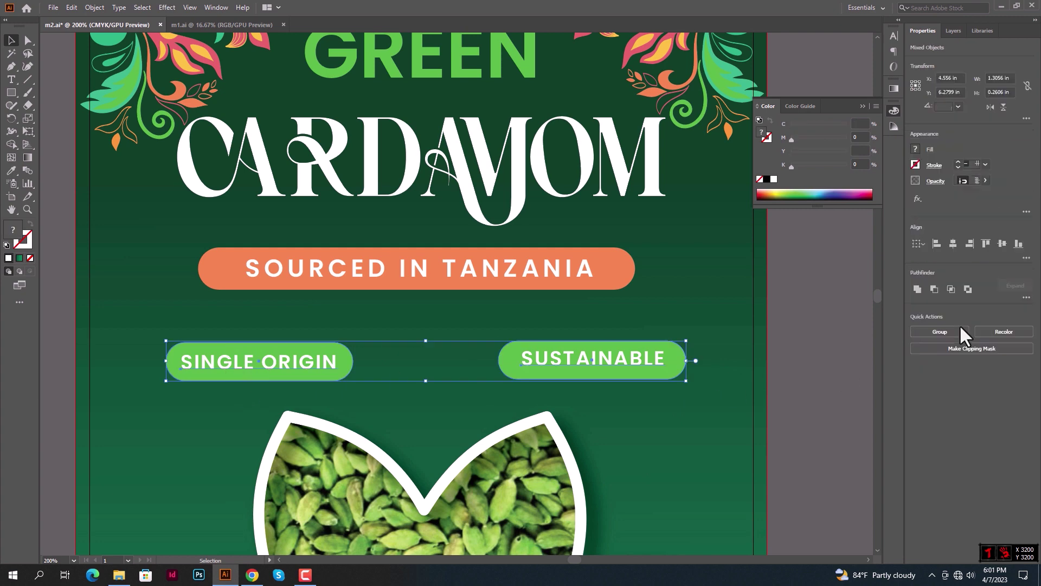
click(984, 245)
click(716, 387)
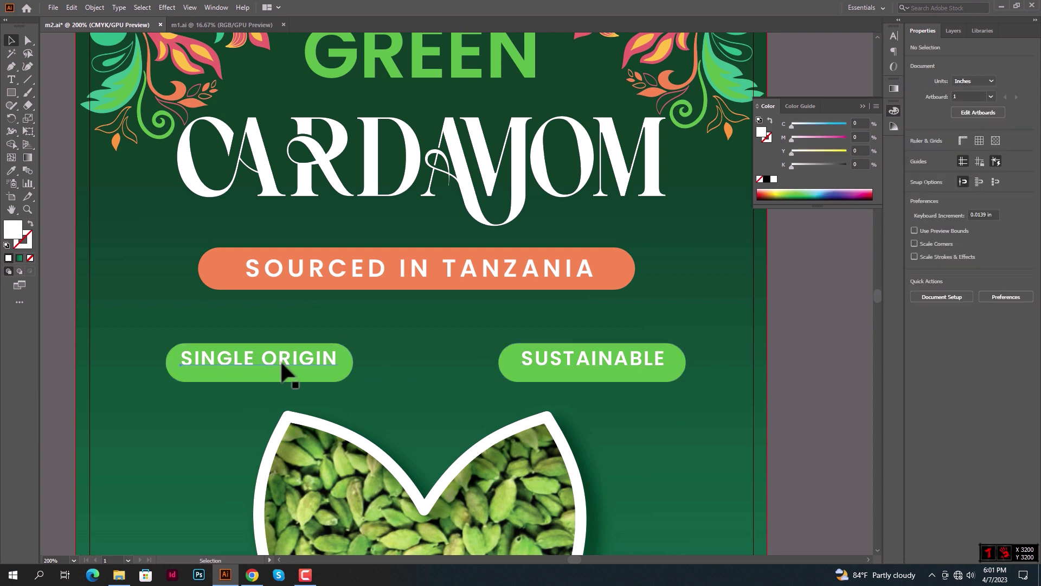
drag(282, 372, 282, 375)
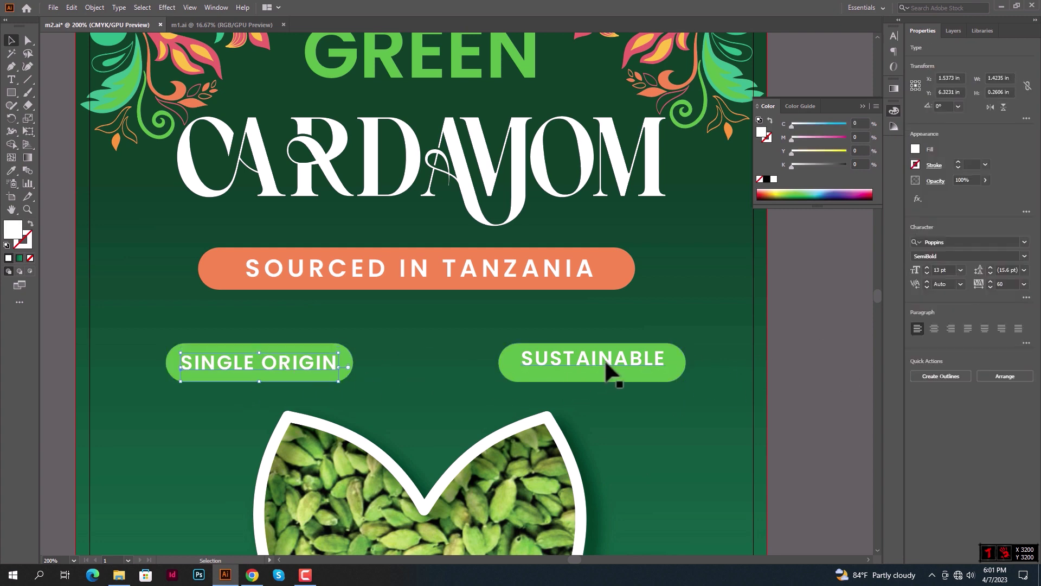
drag(606, 372, 607, 373)
click(656, 412)
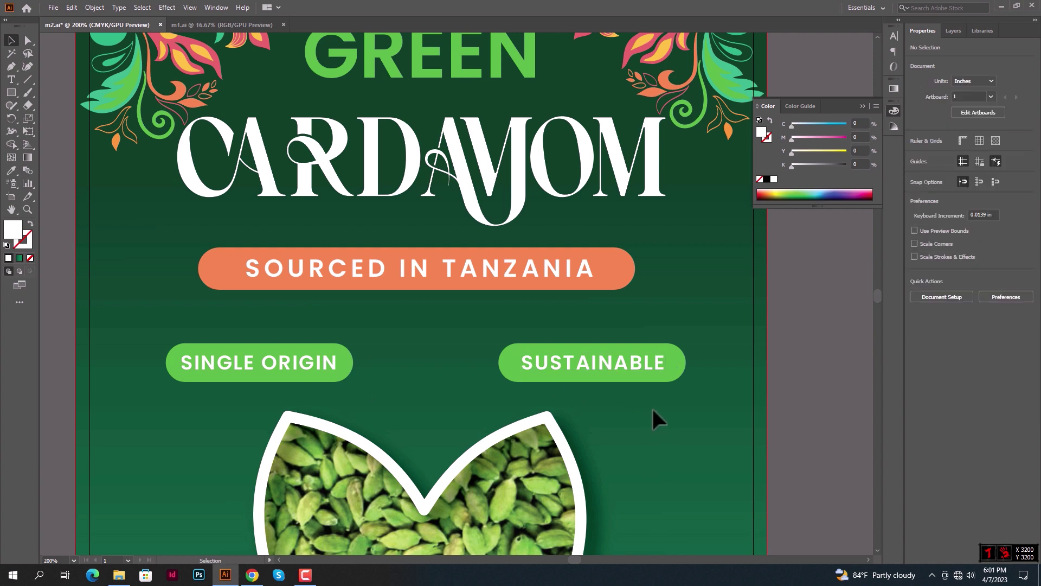
scroll(650, 407, down, 1)
drag(659, 410, 588, 379)
drag(618, 317, 556, 377)
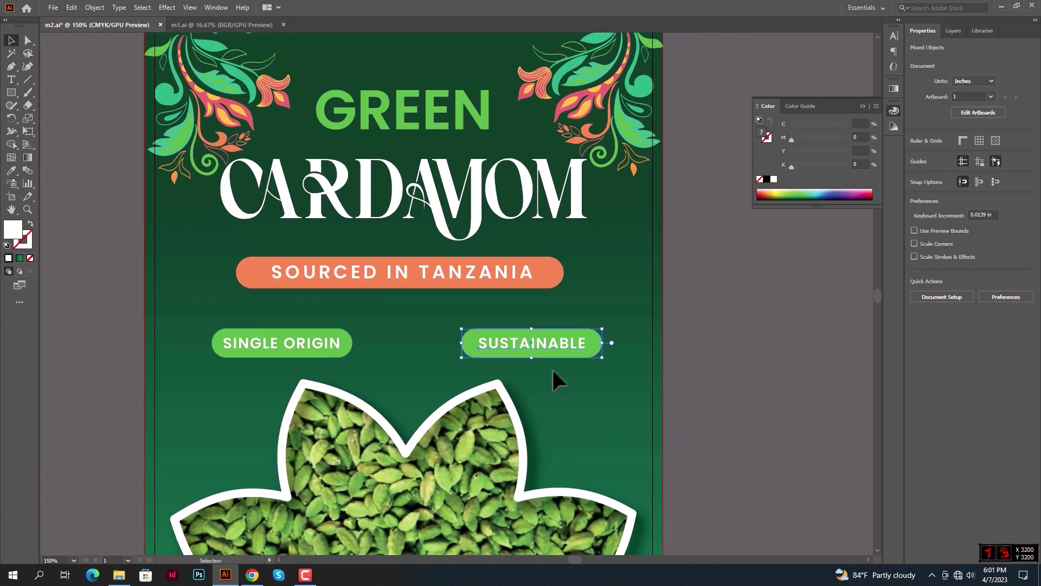
click(551, 365)
drag(250, 352, 248, 353)
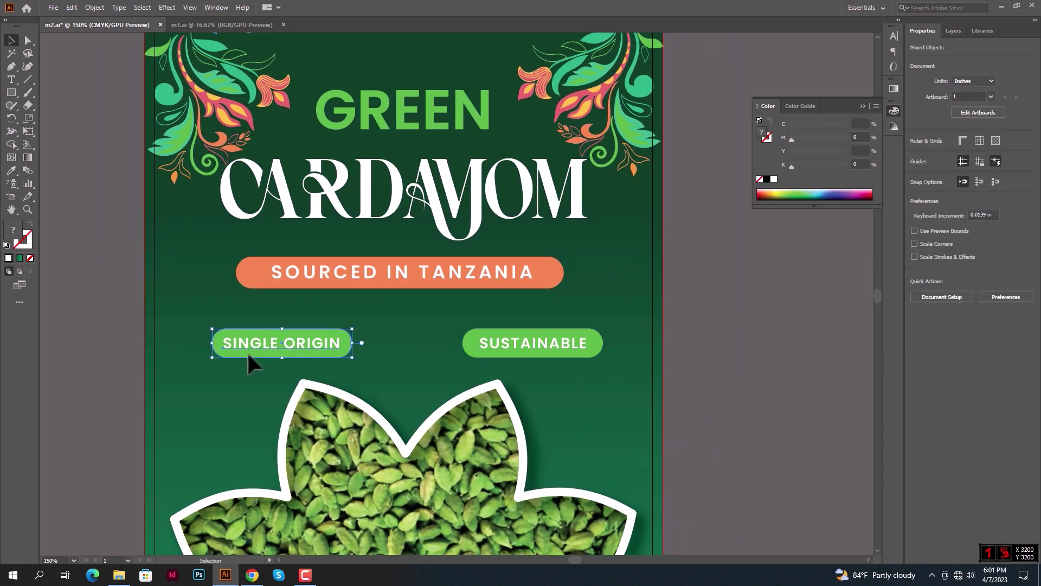
click(382, 371)
scroll(412, 350, down, 1)
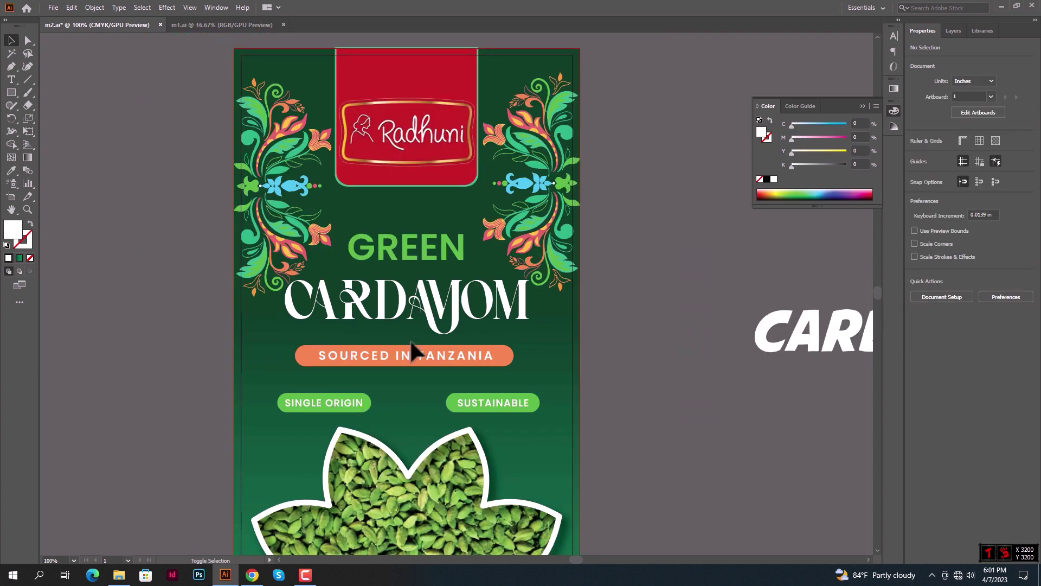
scroll(410, 351, down, 2)
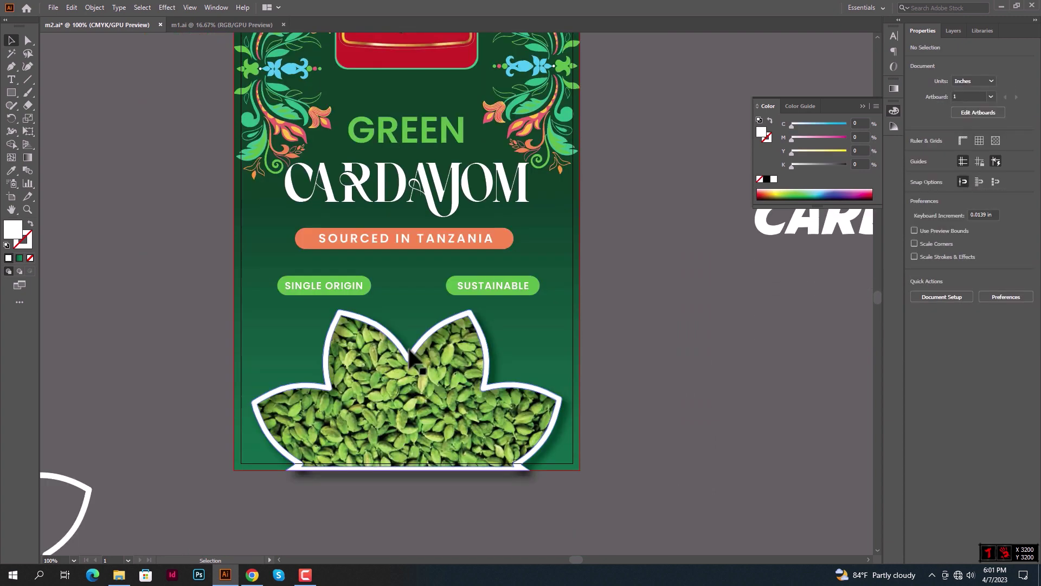
scroll(401, 348, up, 1)
scroll(390, 337, up, 2)
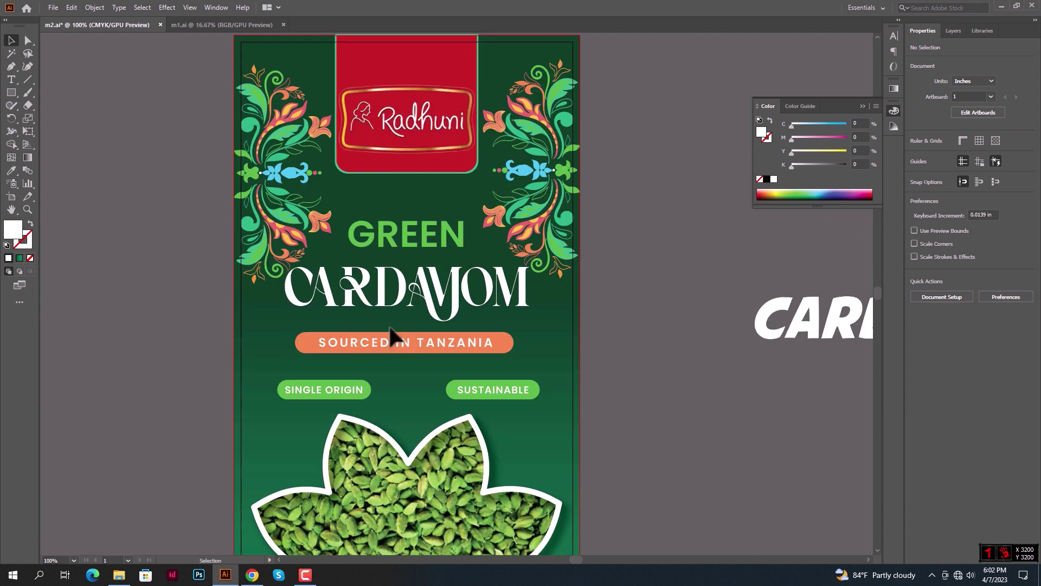
scroll(395, 342, up, 1)
scroll(384, 334, down, 3)
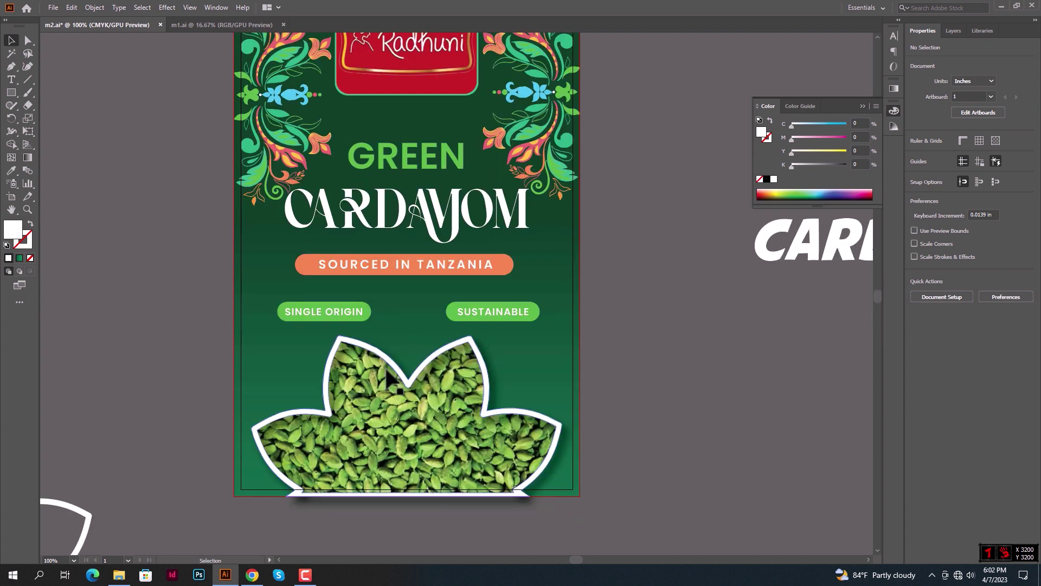
scroll(255, 367, up, 2)
Duplicate the SINGLE ORIGIN text beside the leaf photo and set it to 10 pt Regular
scroll(271, 347, down, 1)
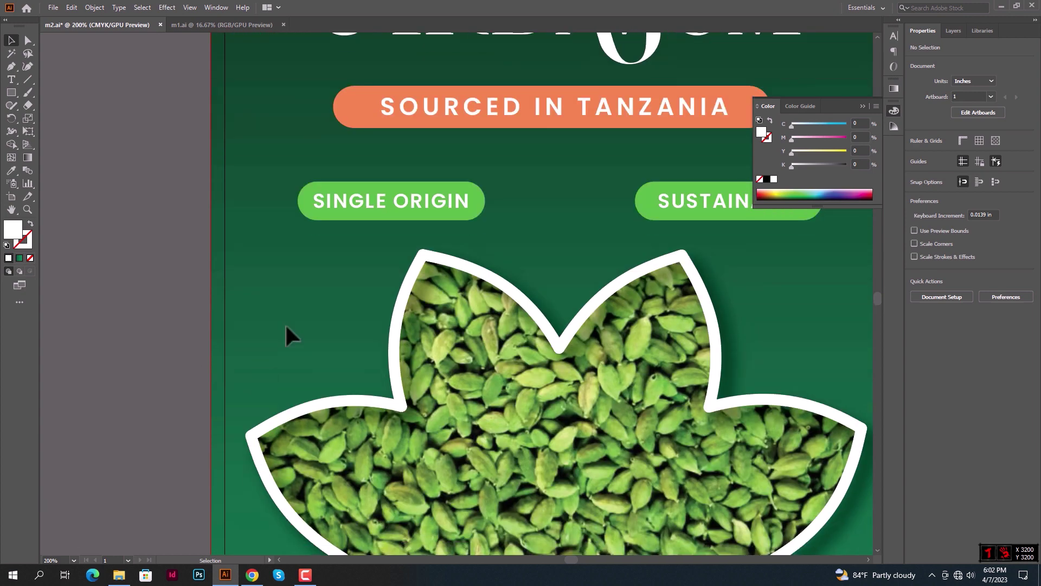
click(349, 209)
drag(350, 209, 271, 364)
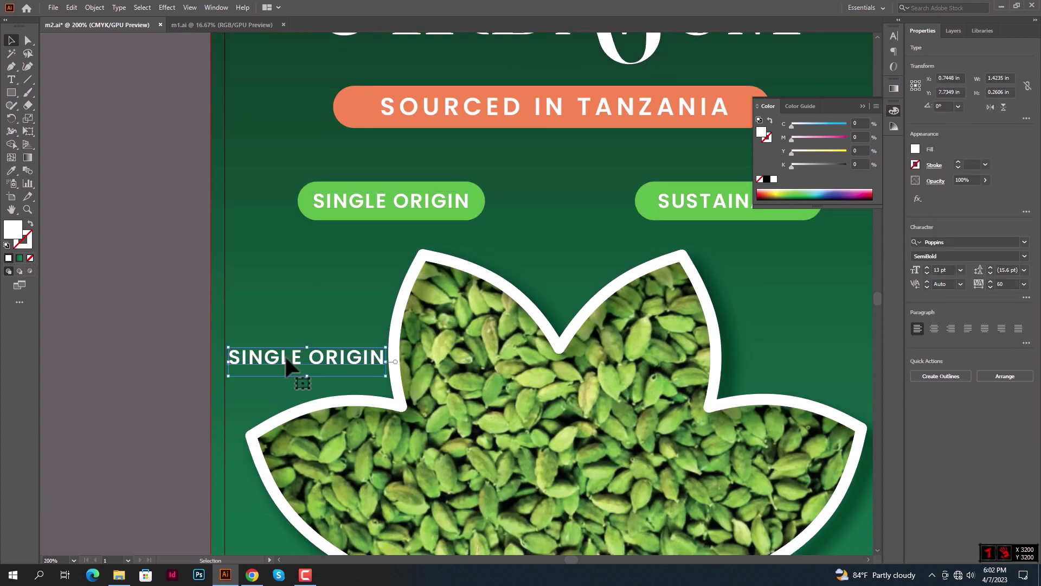
scroll(280, 358, up, 1)
click(926, 273)
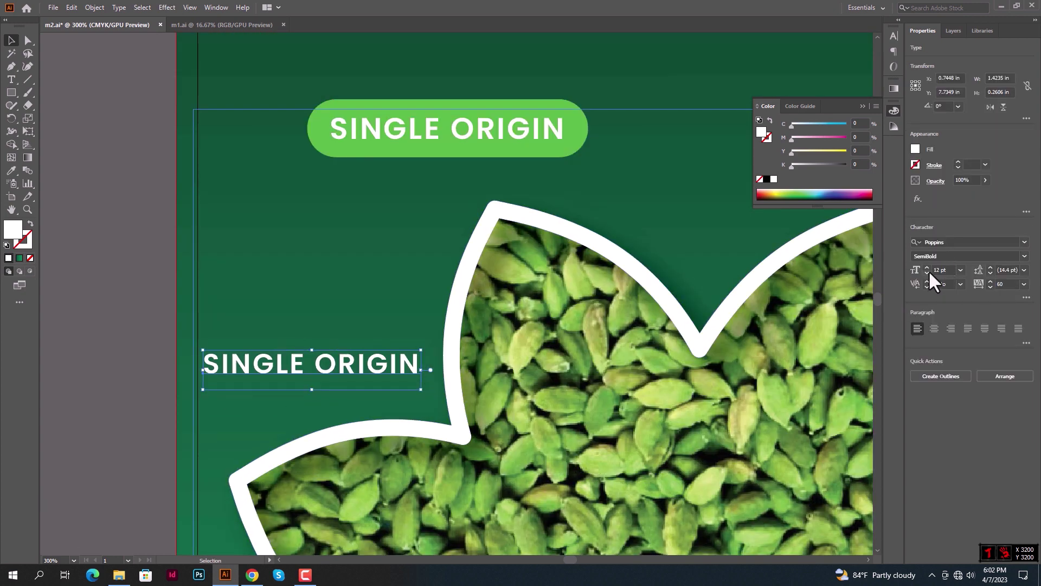
click(927, 273)
click(950, 254)
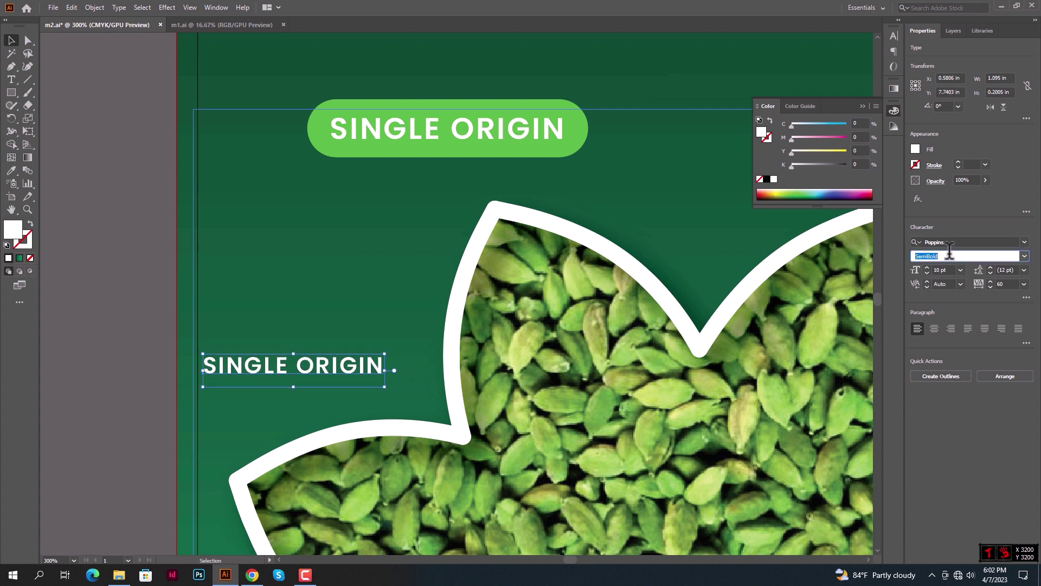
text(Medium)
key(Up)
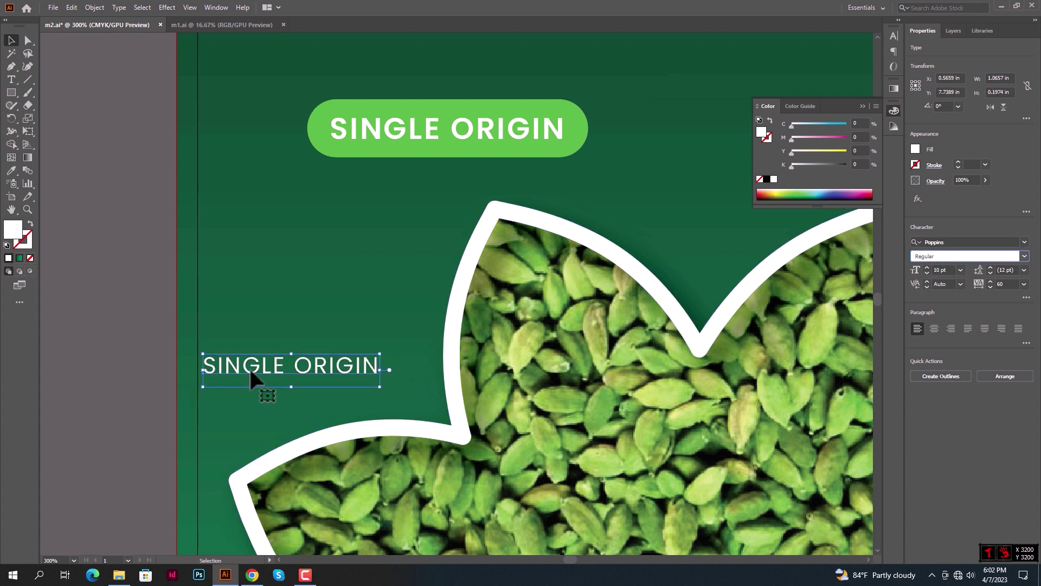
Retype the copied text as 'Net Weight' and nudge it slightly right
triple_click(250, 375)
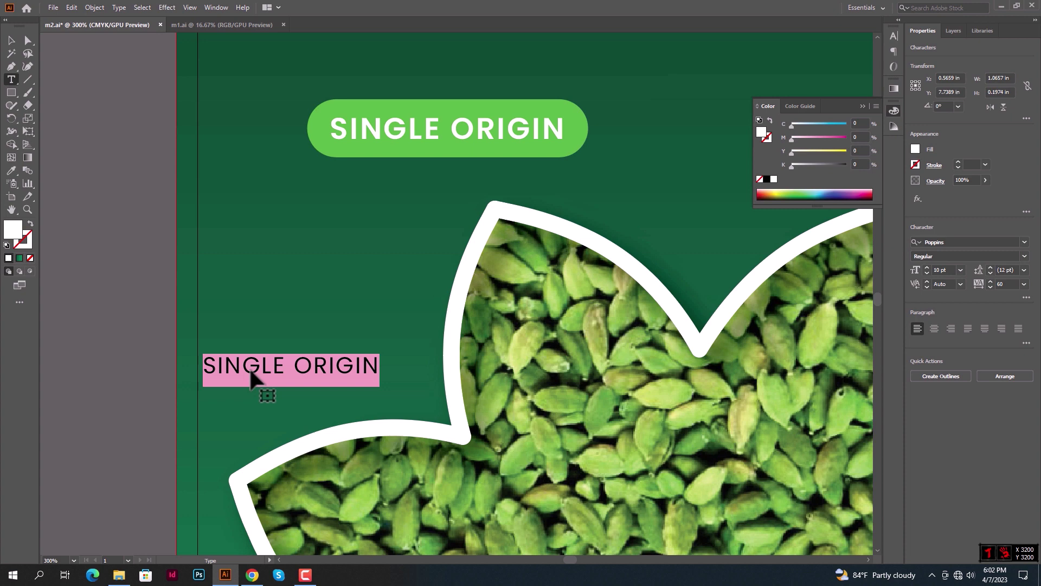
text(Net W)
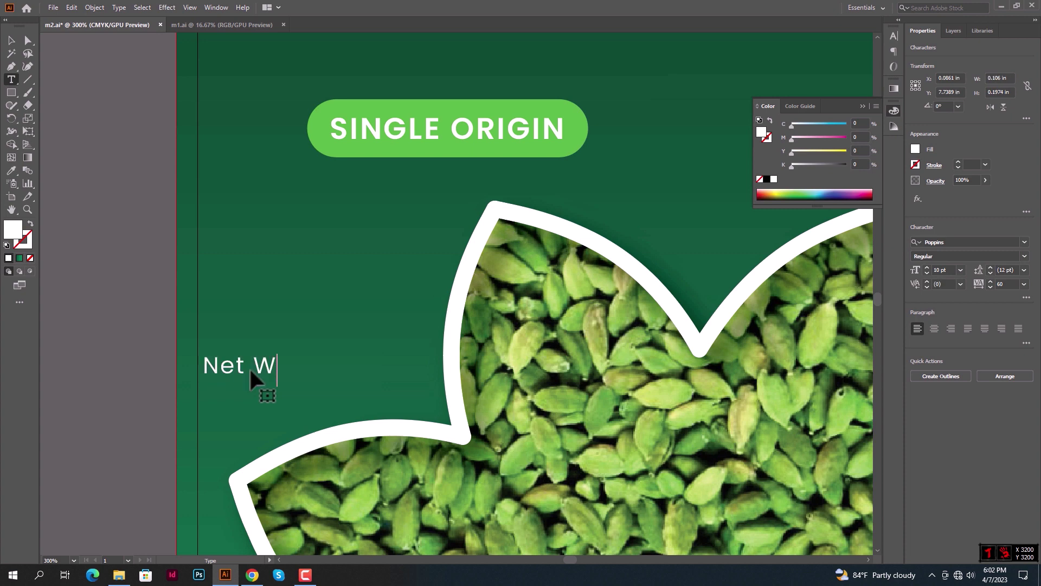
text(eigh)
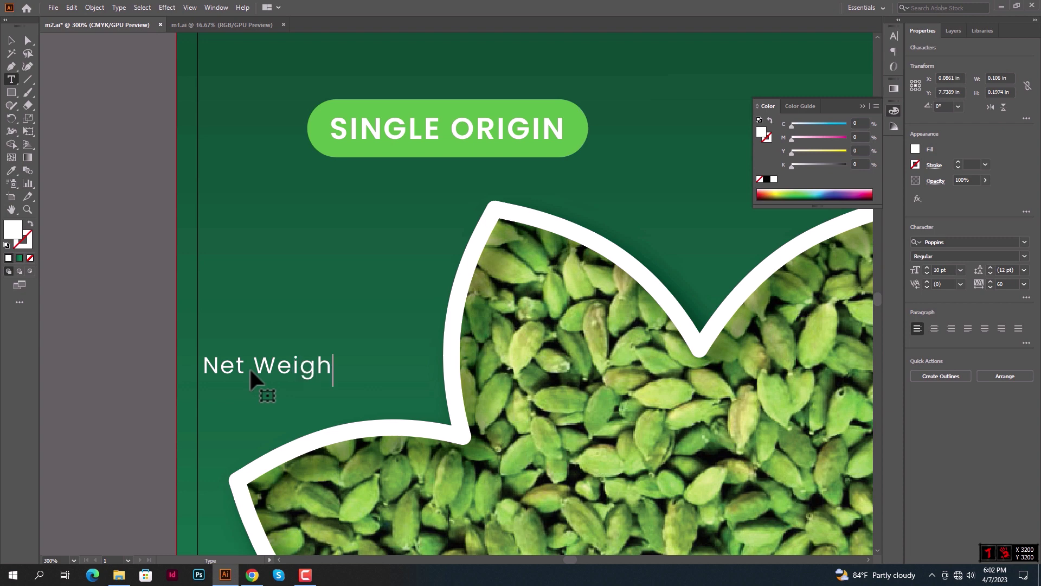
text(t)
click(11, 40)
click(98, 152)
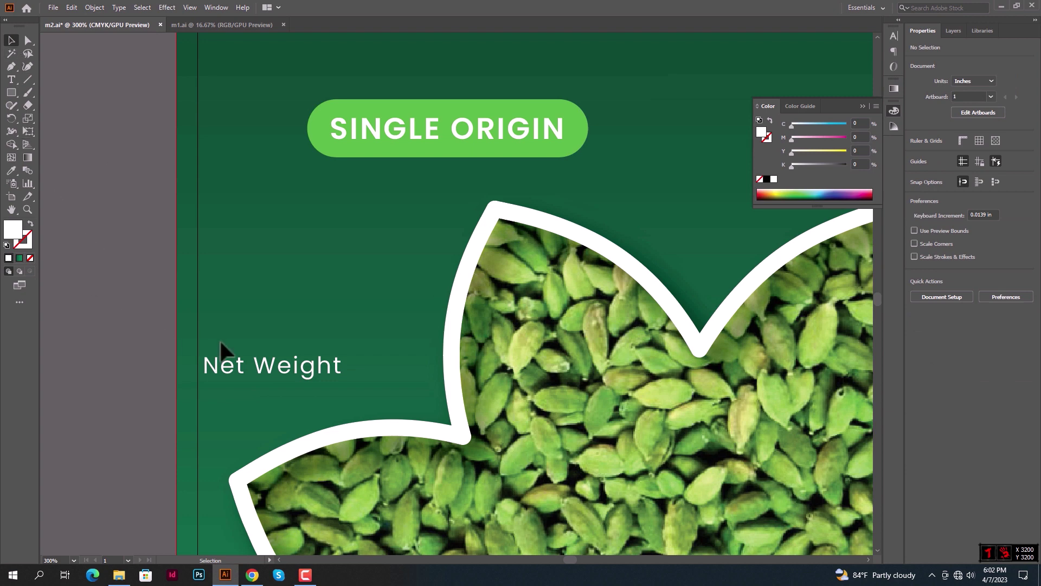
drag(298, 374, 333, 374)
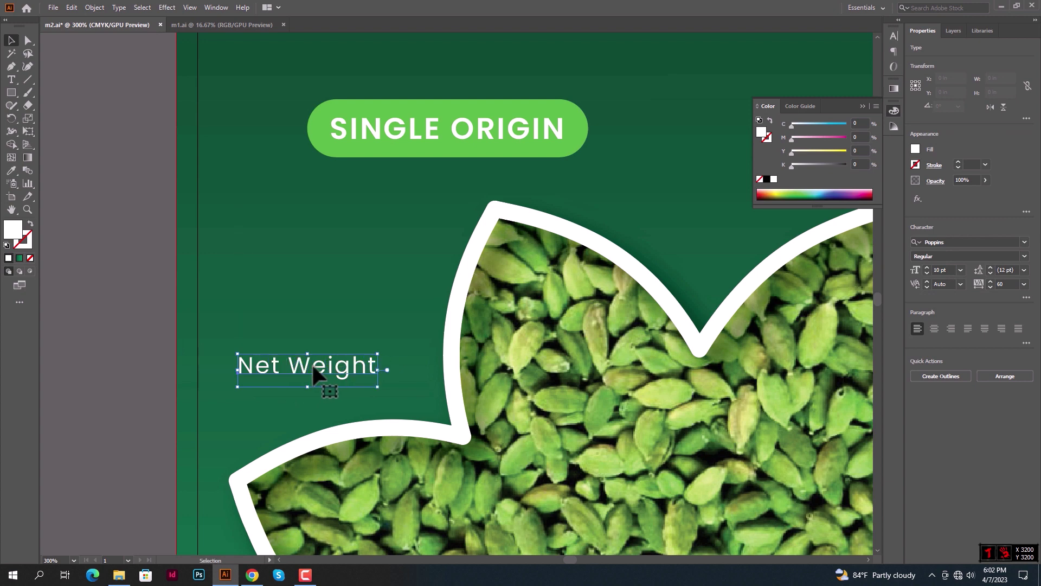
Add a second line '100 gm', centre both lines, and place the text beside the left leaf
key(t)
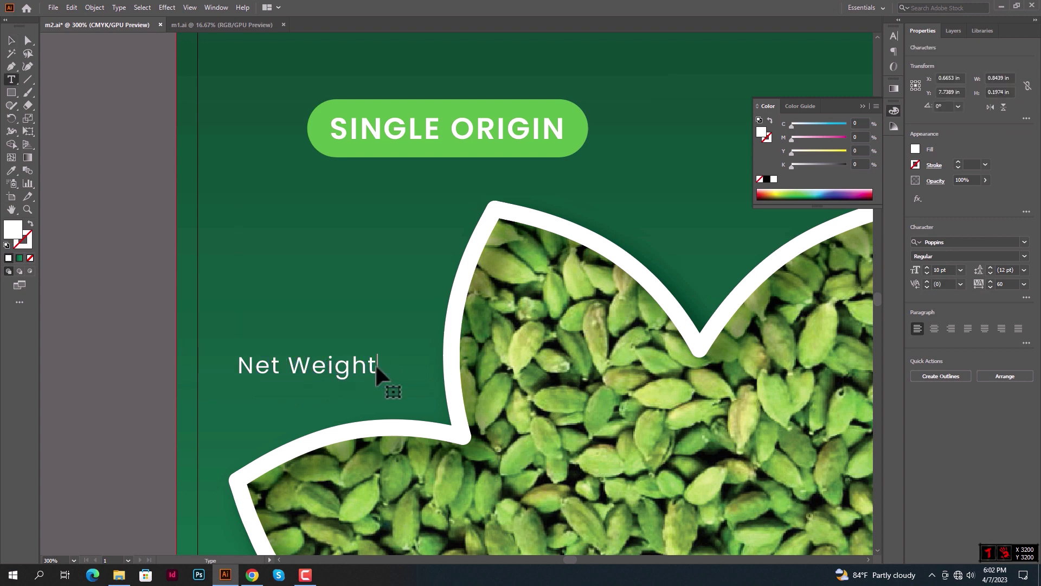
key(Return)
text(100 )
text(g)
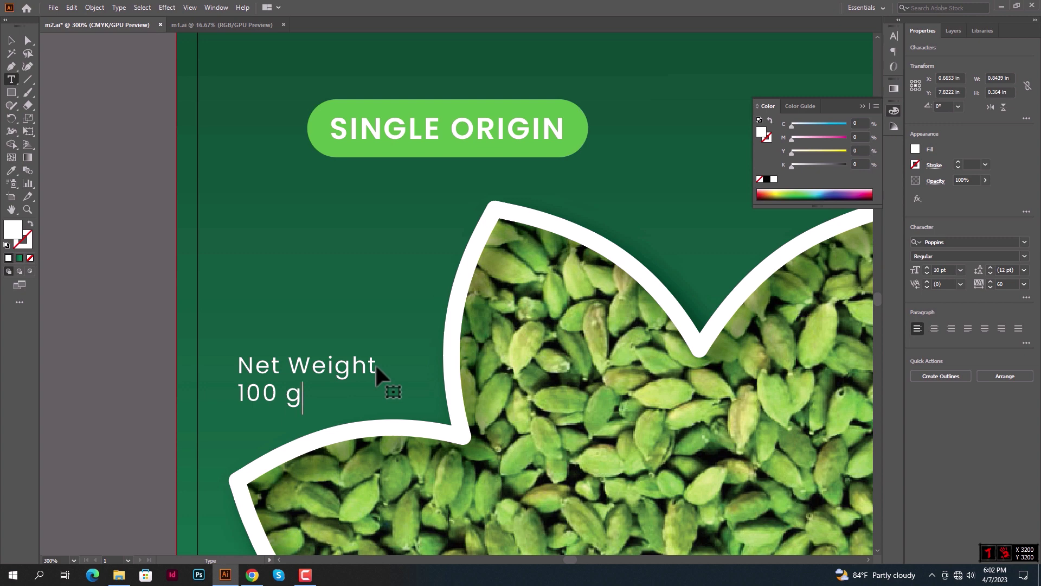
text(m)
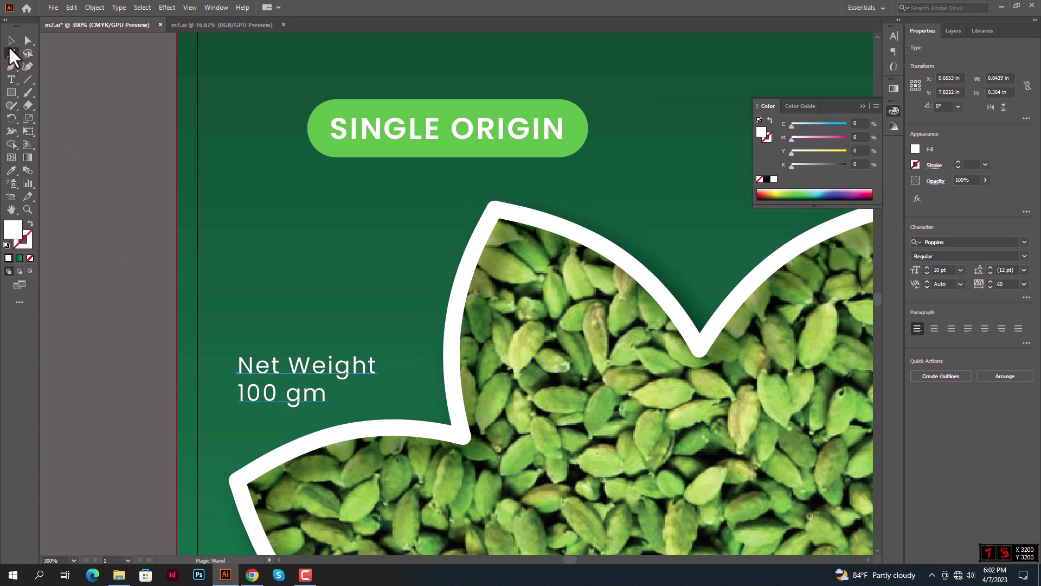
click(11, 41)
click(935, 327)
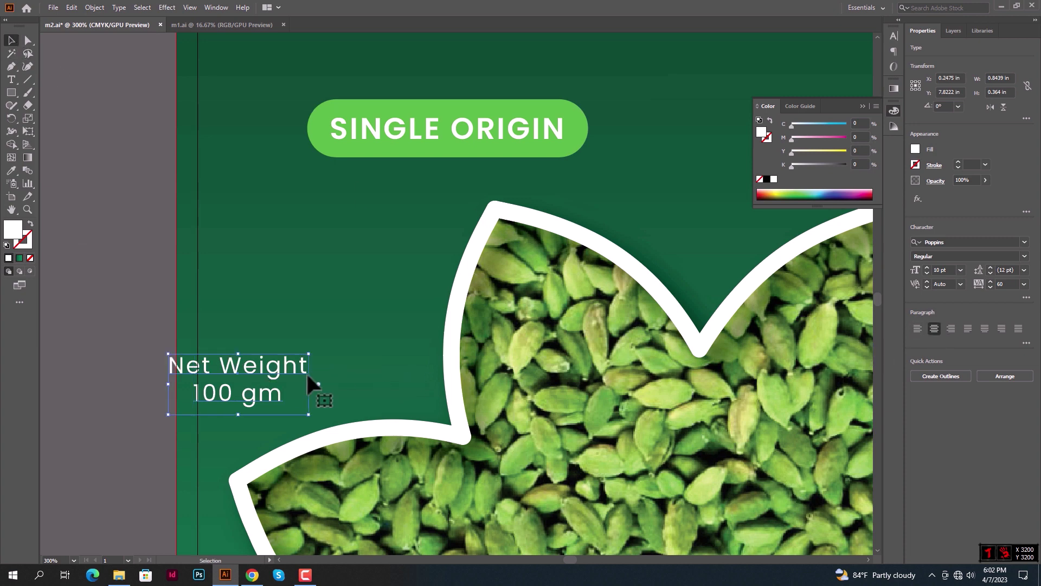
drag(306, 373, 334, 360)
scroll(320, 337, up, 2)
click(320, 337)
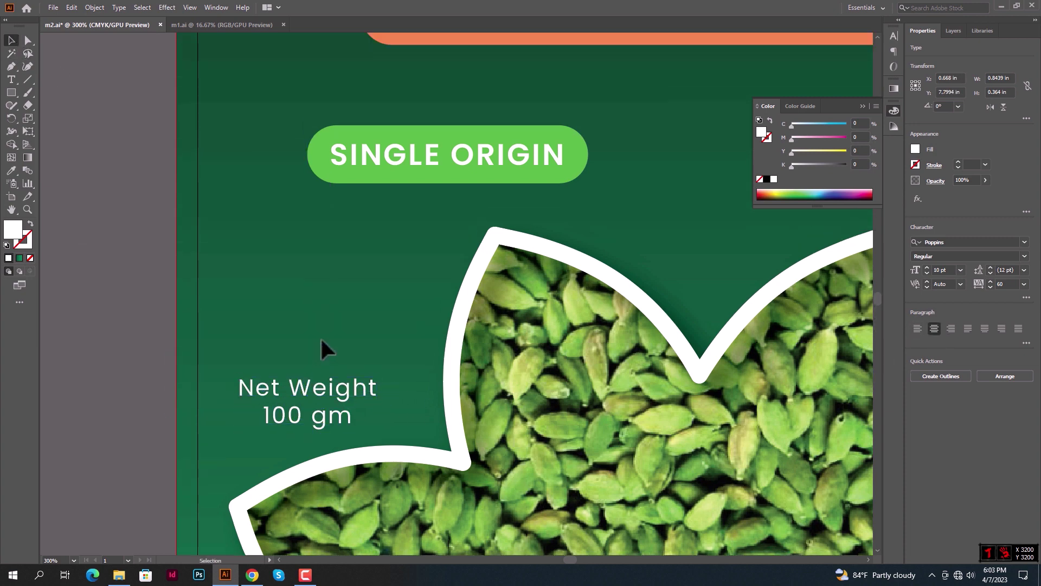
key(ctrl+minus)
Duplicate the Net Weight text above the central leaf tip
alt+drag(245, 401, 489, 298)
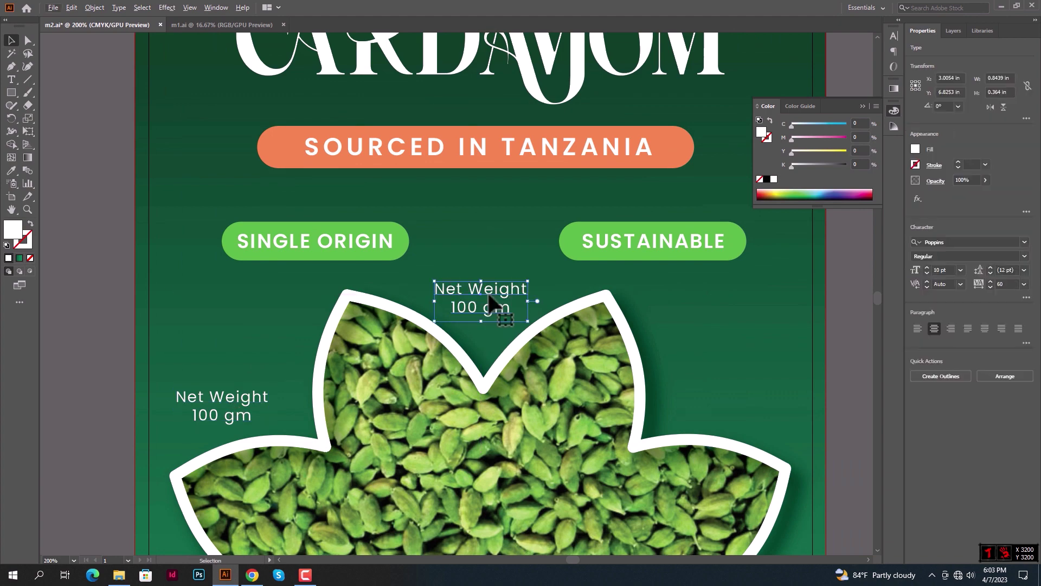
scroll(488, 303, up, 2)
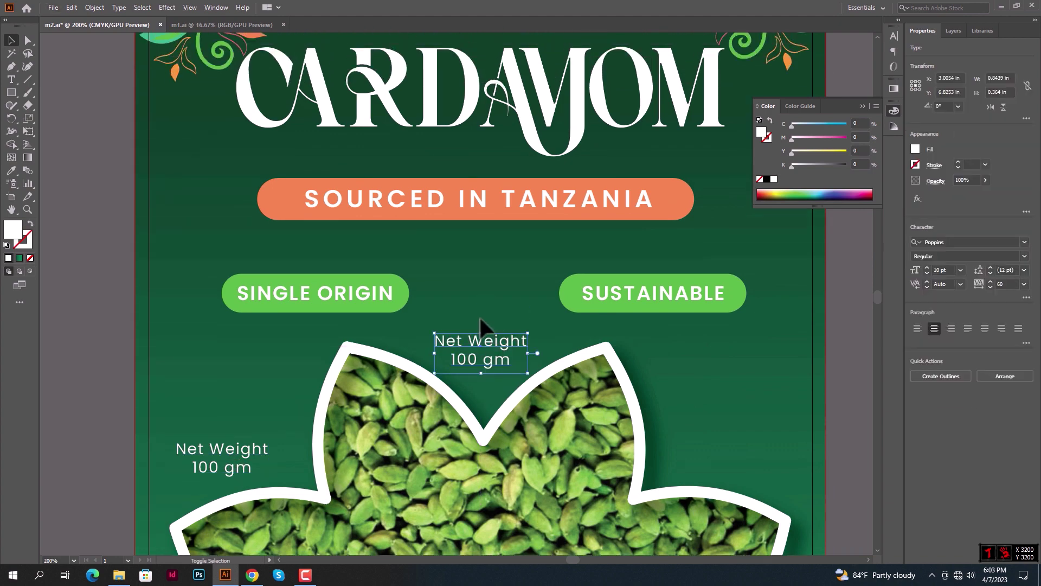
key(ctrl+minus)
scroll(483, 315, up, 2)
scroll(483, 315, down, 2)
scroll(493, 343, down, 3)
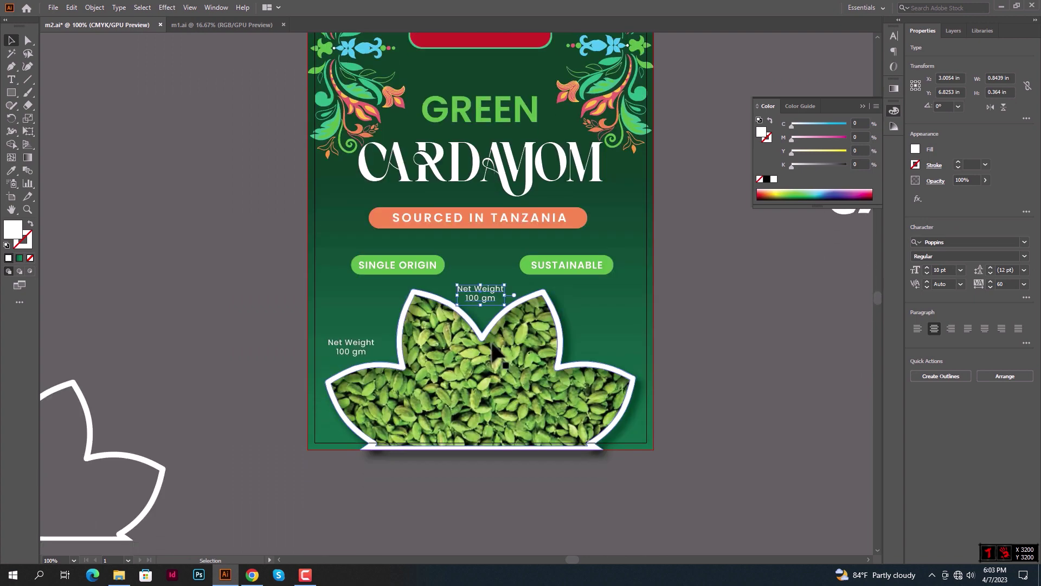
key(ctrl+plus)
Retype the copy as '100% RAW' in SemiBold and centre it above the leaf
double_click(481, 299)
key(ctrl+a)
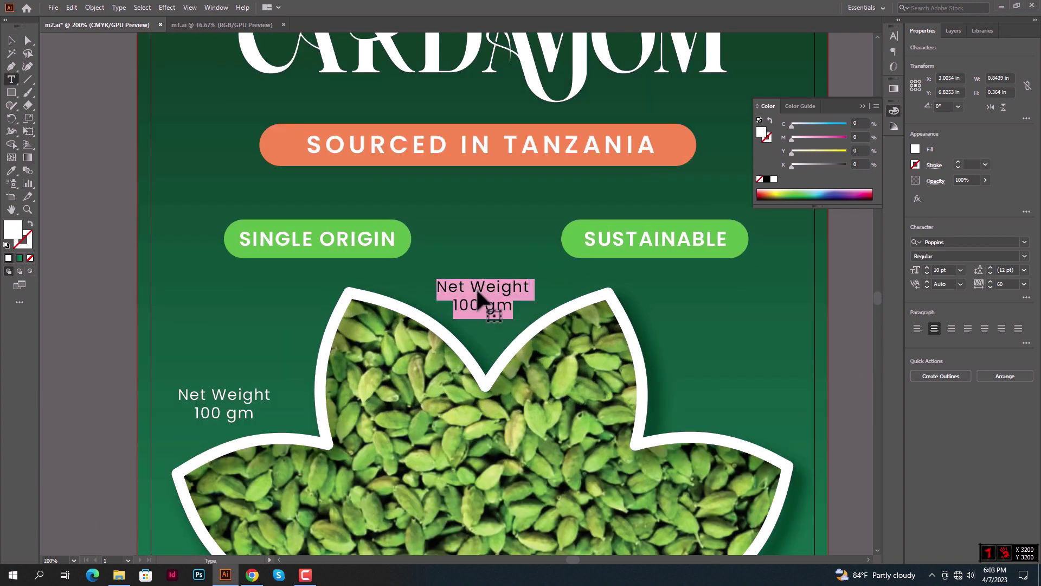
text(1)
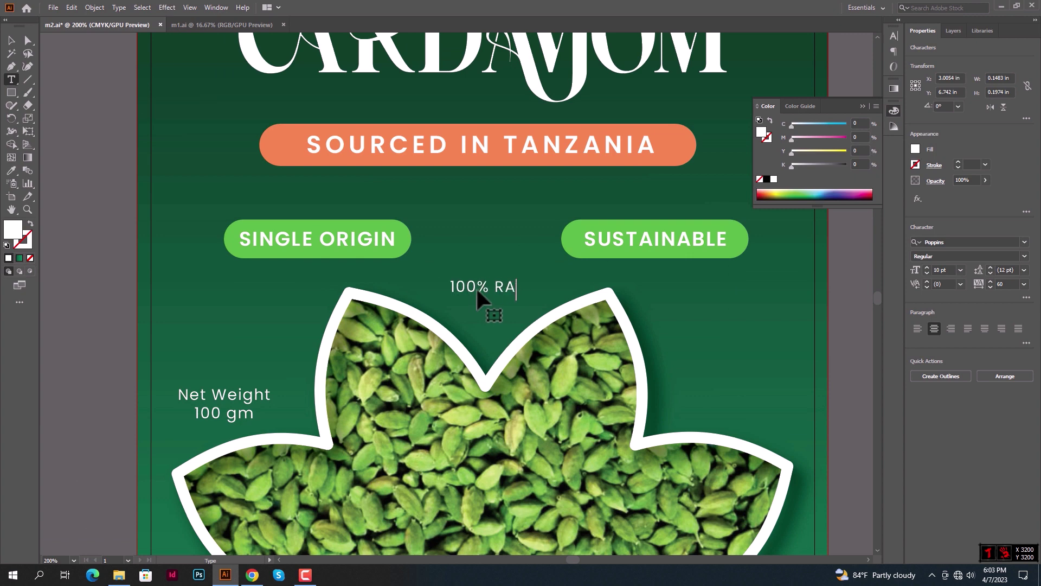
text( W)
click(11, 40)
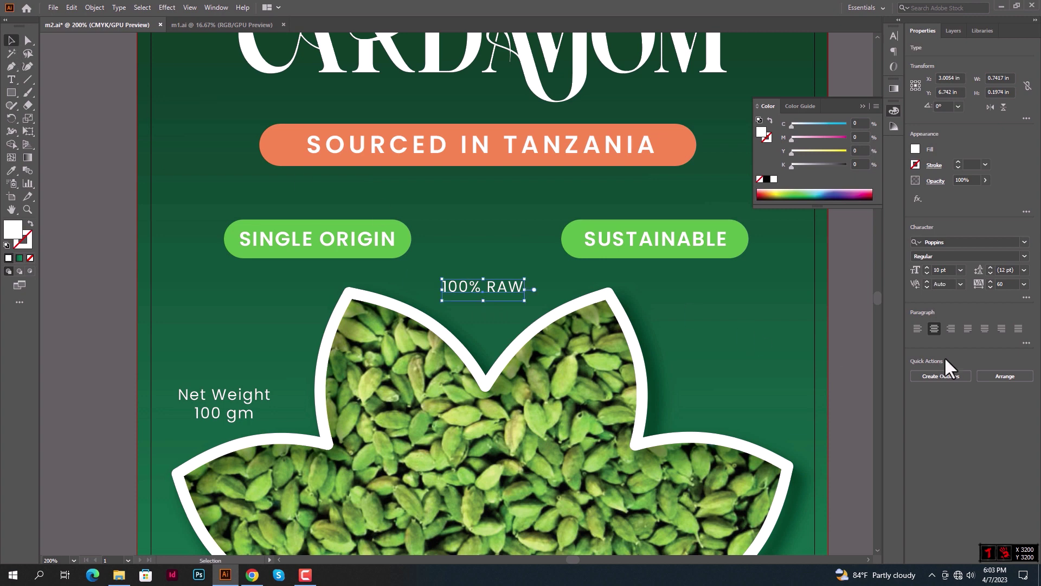
click(945, 256)
key(Down)
key(Down)
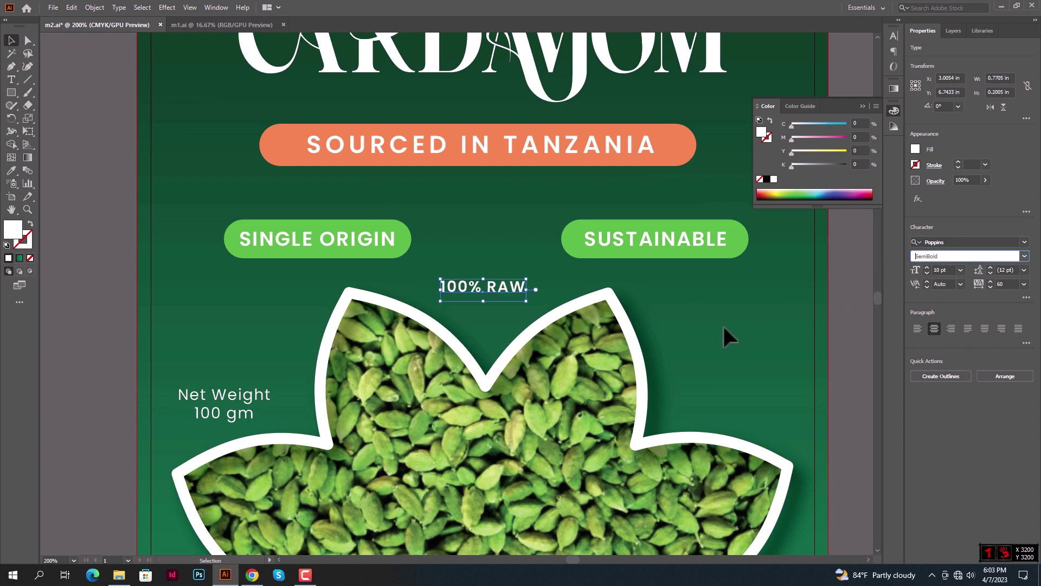
drag(491, 288, 495, 294)
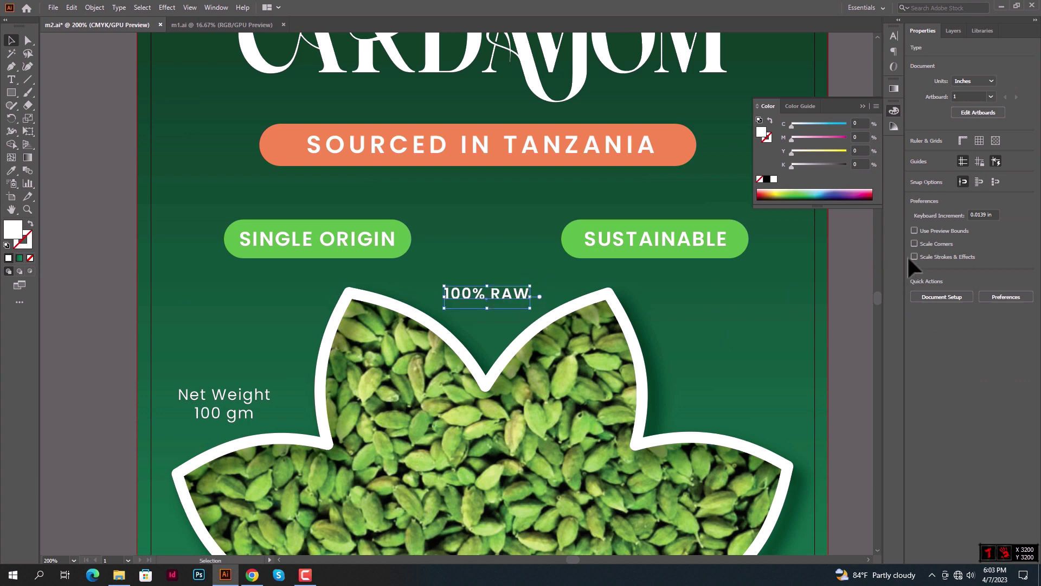
click(791, 320)
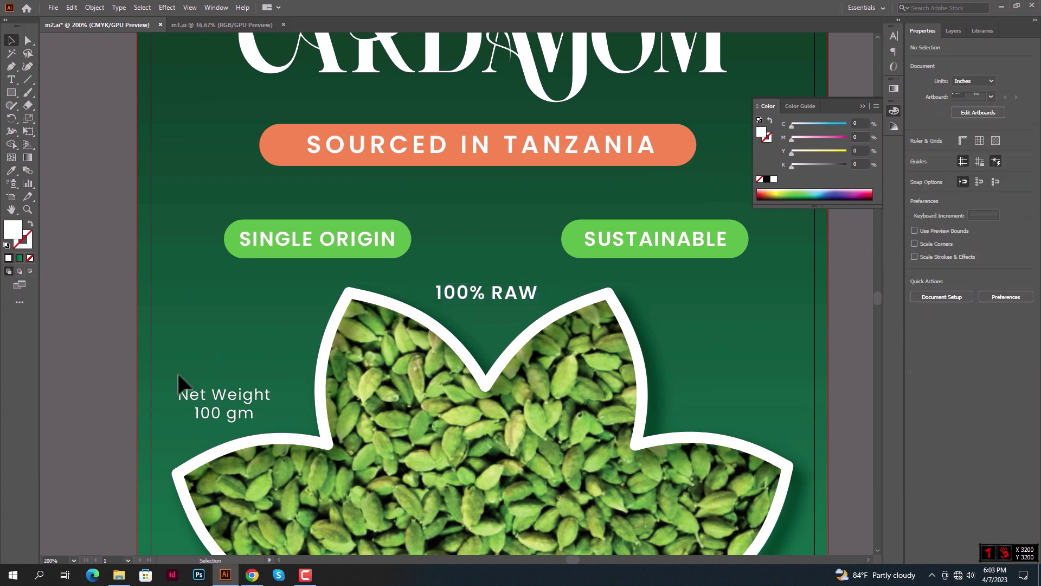
Apply the 100% RAW text style to Net Weight with the Eyedropper
click(212, 415)
click(11, 170)
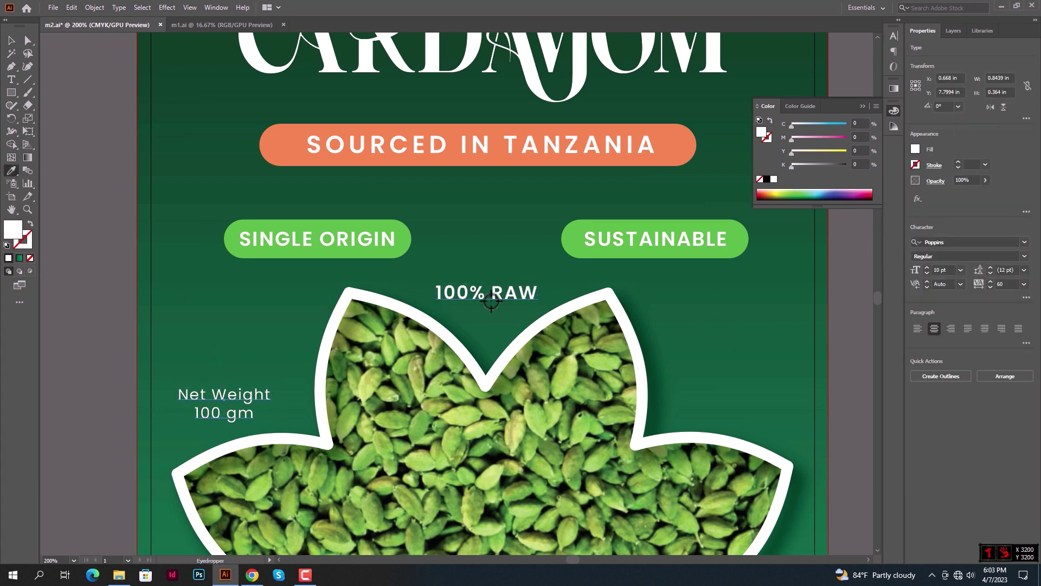
click(491, 300)
click(12, 41)
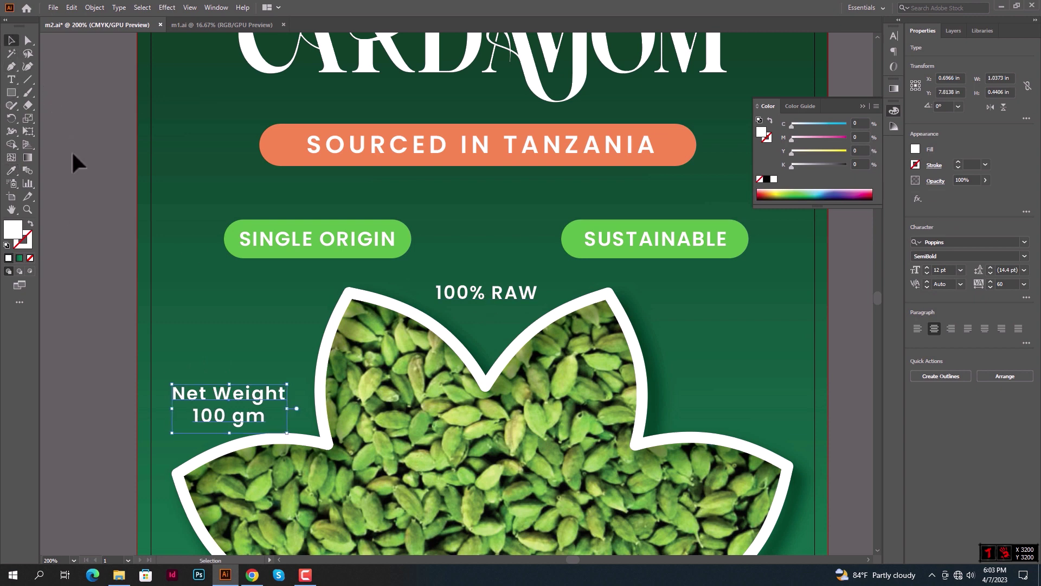
Duplicate 100% RAW to the right of the leaf and select its text
click(507, 302)
drag(506, 300, 742, 387)
triple_click(740, 386)
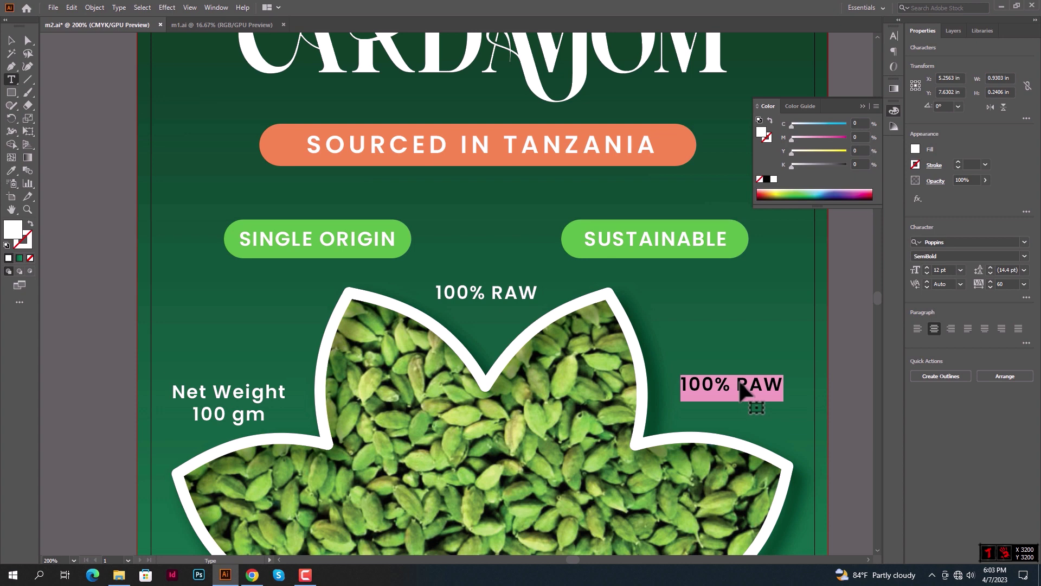
Retype the copied right-side text as NATURAL and stack the 100% RAW line just beneath it
text(n)
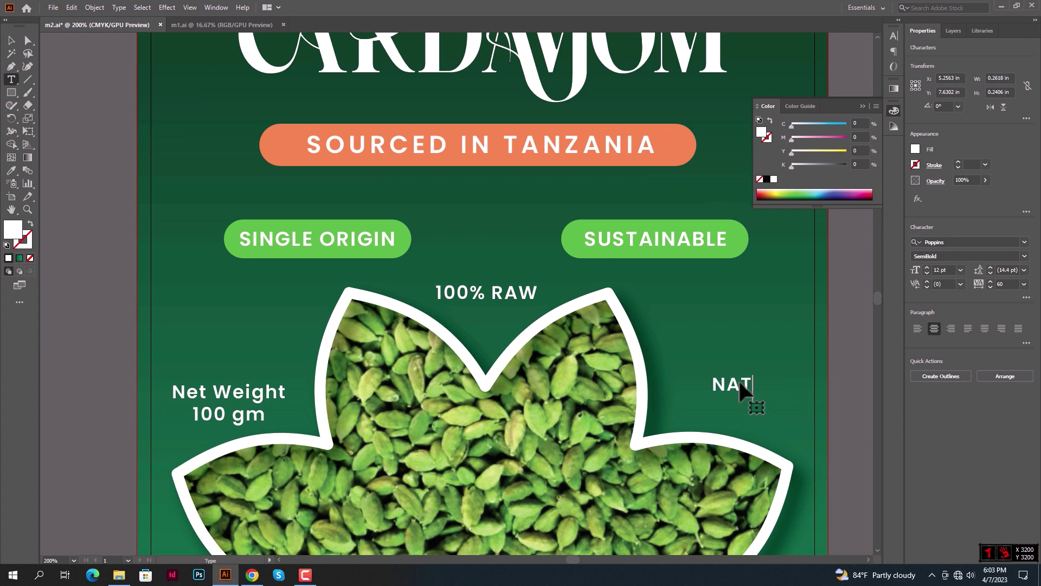
text(URAL)
key(Escape)
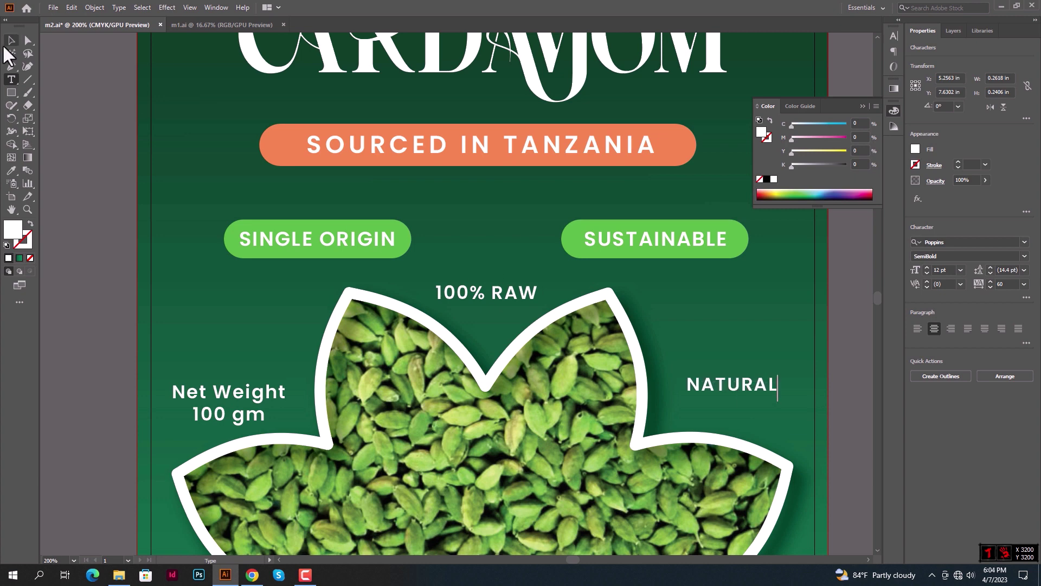
drag(764, 395, 766, 371)
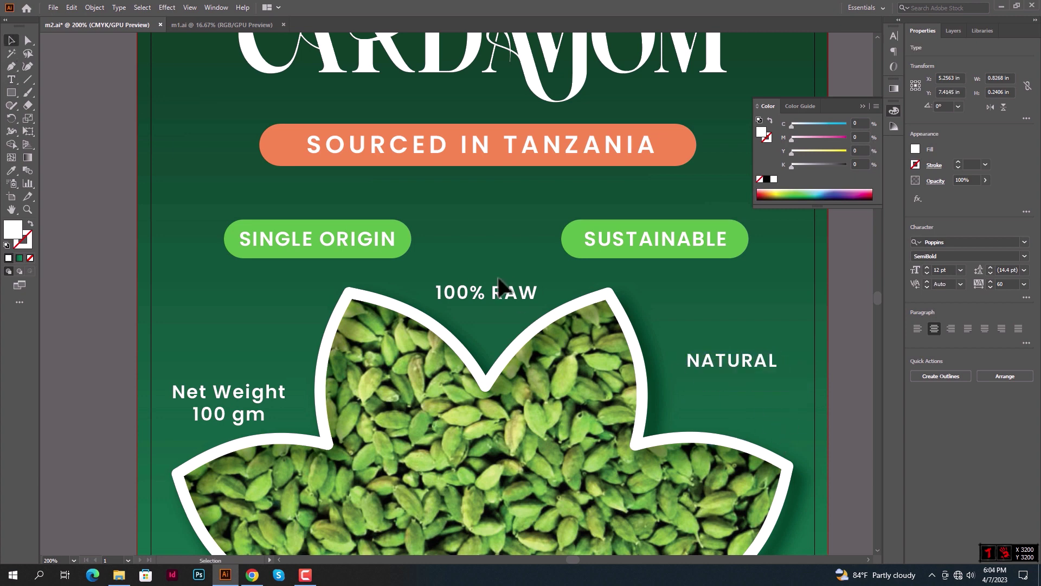
drag(499, 292, 753, 393)
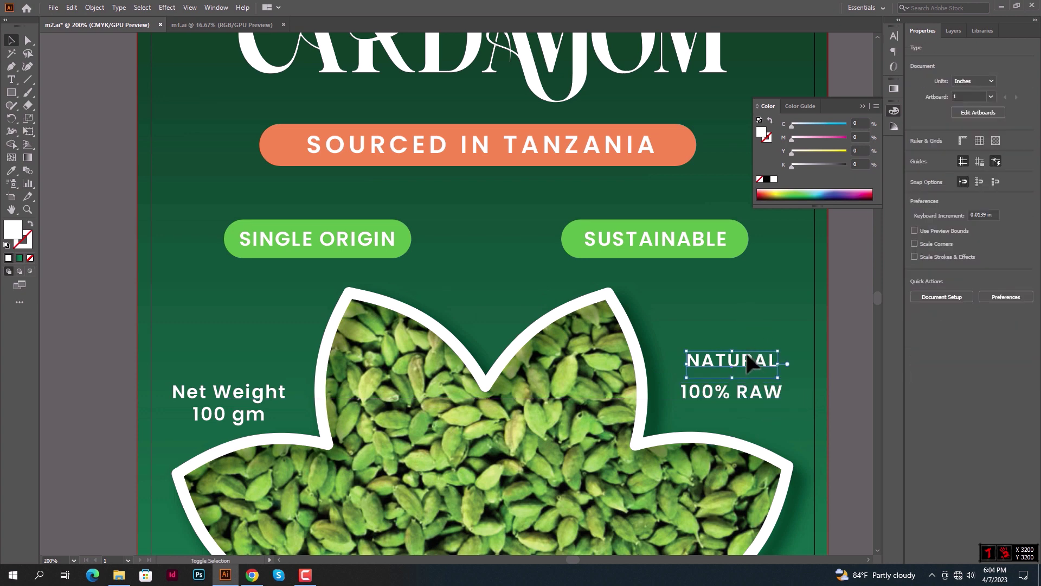
drag(751, 360, 750, 376)
key(Up)
key(Up)
key(Up)
key(Up)
key(Up)
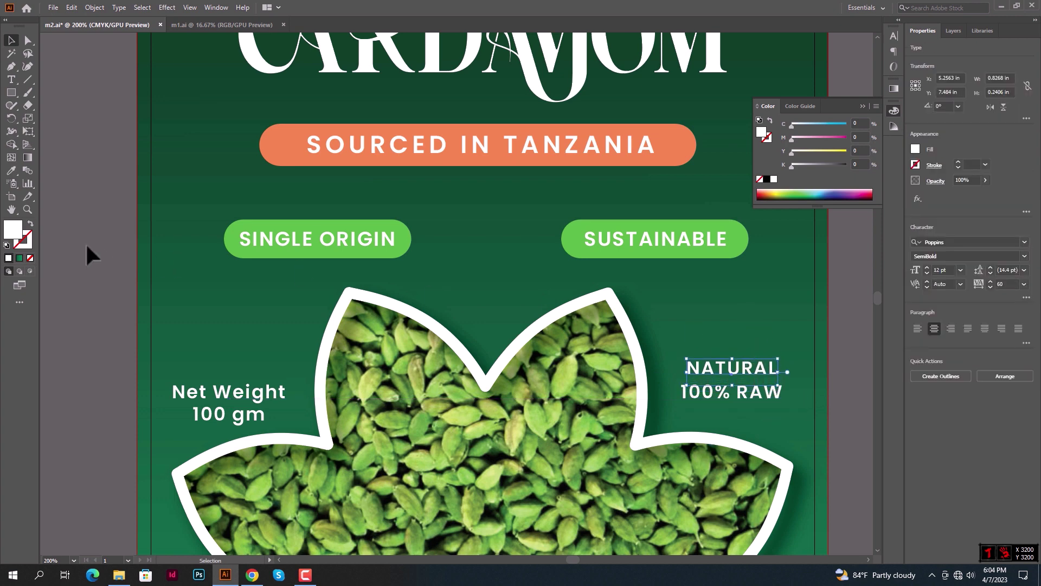
Move the floral pattern sheet next to the top of the label
click(184, 264)
scroll(184, 263, up, 1)
alt+scroll(184, 271, down, 2)
drag(291, 313, 443, 428)
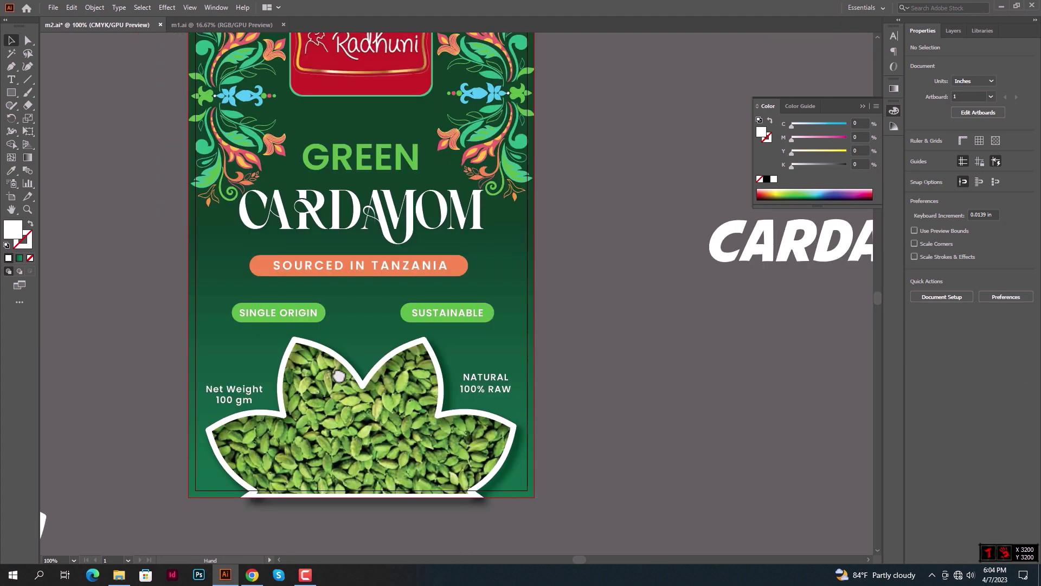
alt+scroll(380, 412, down, 1)
alt+scroll(324, 401, down, 1)
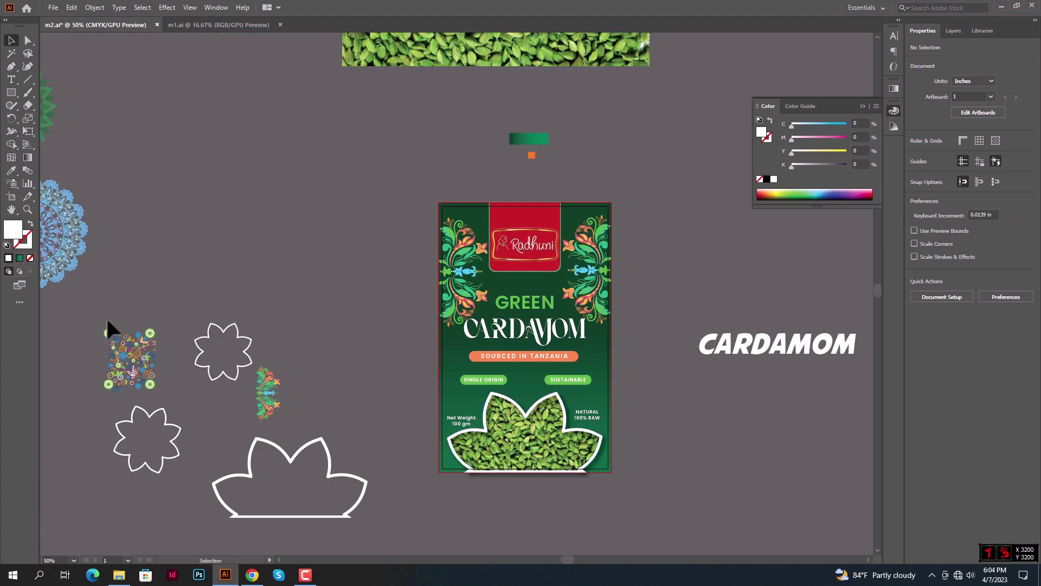
mouse_move(149, 382)
mouse_down()
mouse_move(384, 356)
mouse_move(257, 348)
mouse_up()
alt+scroll(421, 362, up, 1)
Place a rotated orange swirl from the pattern beside the SOURCED IN TANZANIA banner, brought to front
click(271, 335)
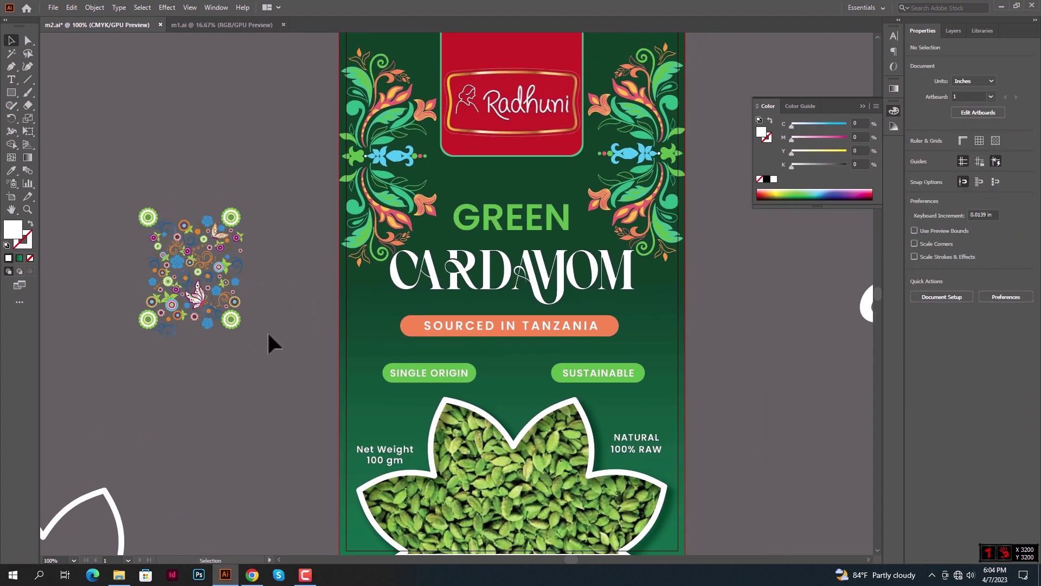
click(208, 264)
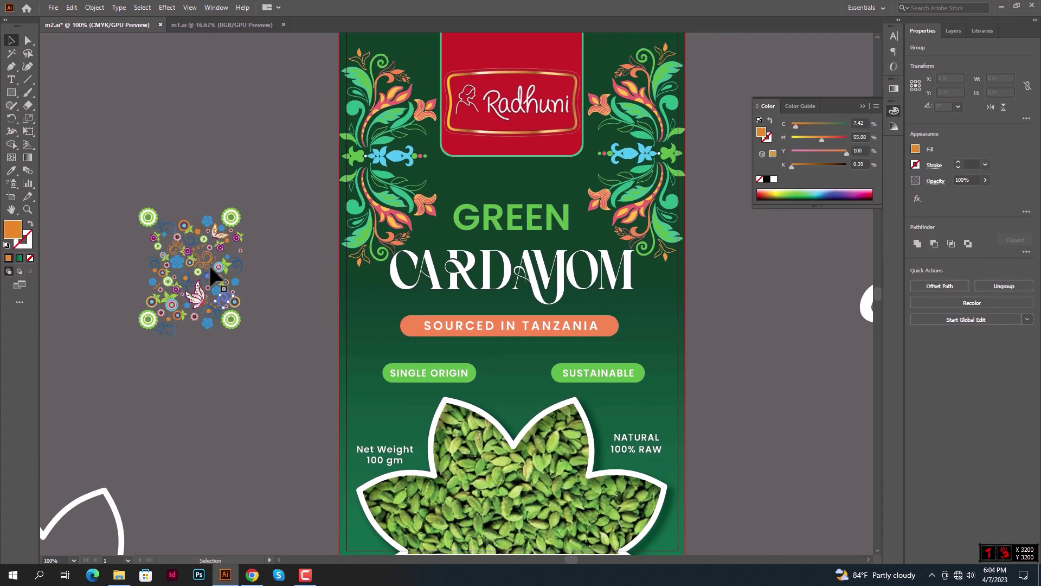
mouse_move(207, 260)
mouse_down()
mouse_move(355, 378)
mouse_move(398, 428)
mouse_move(404, 422)
mouse_move(347, 434)
mouse_up()
drag(378, 400, 379, 343)
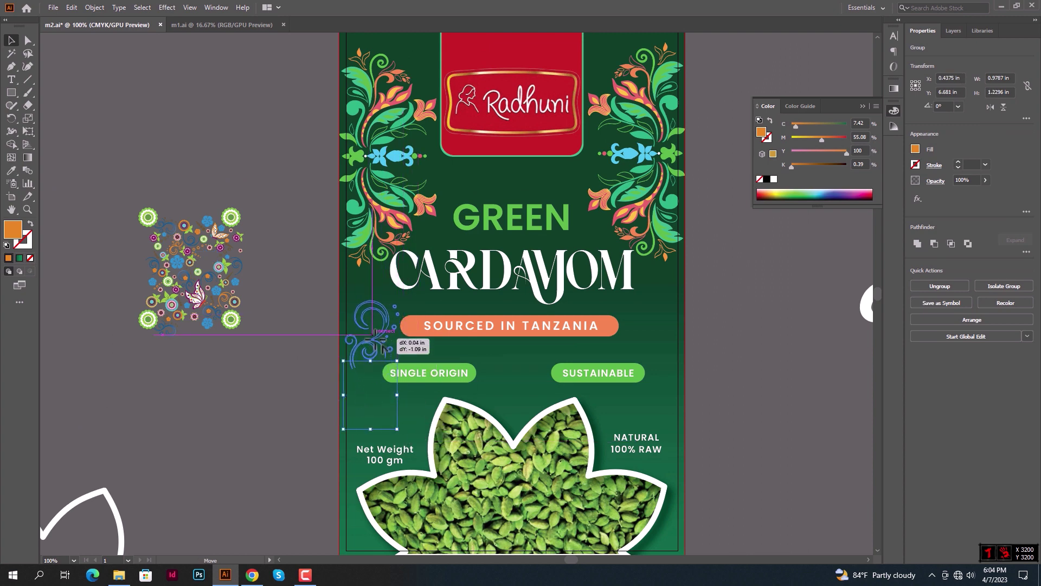
right_click(380, 342)
click(513, 472)
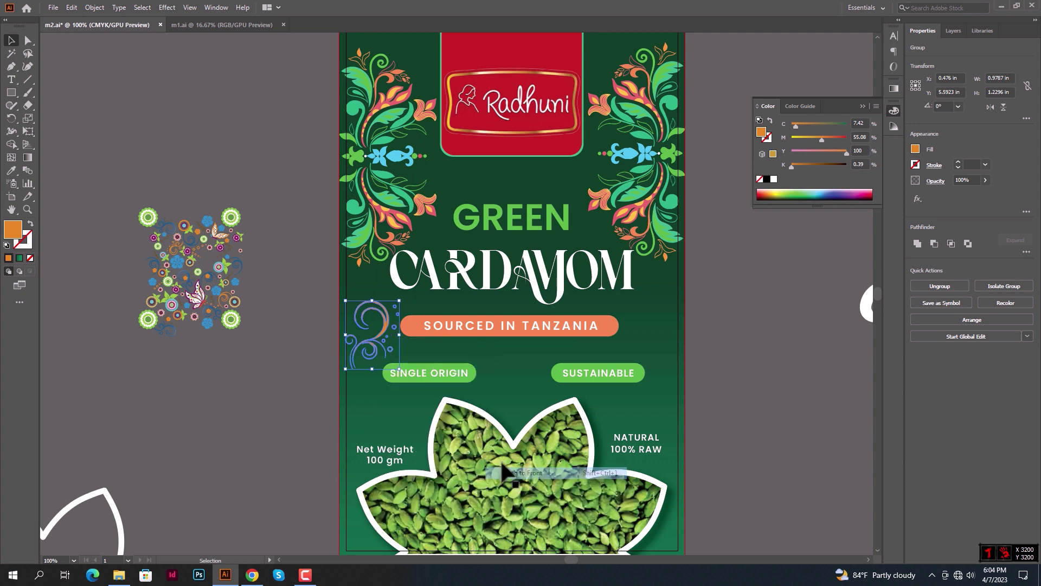
click(309, 412)
Center all the label artwork horizontally, aligned to the artboard
scroll(279, 406, down, 1)
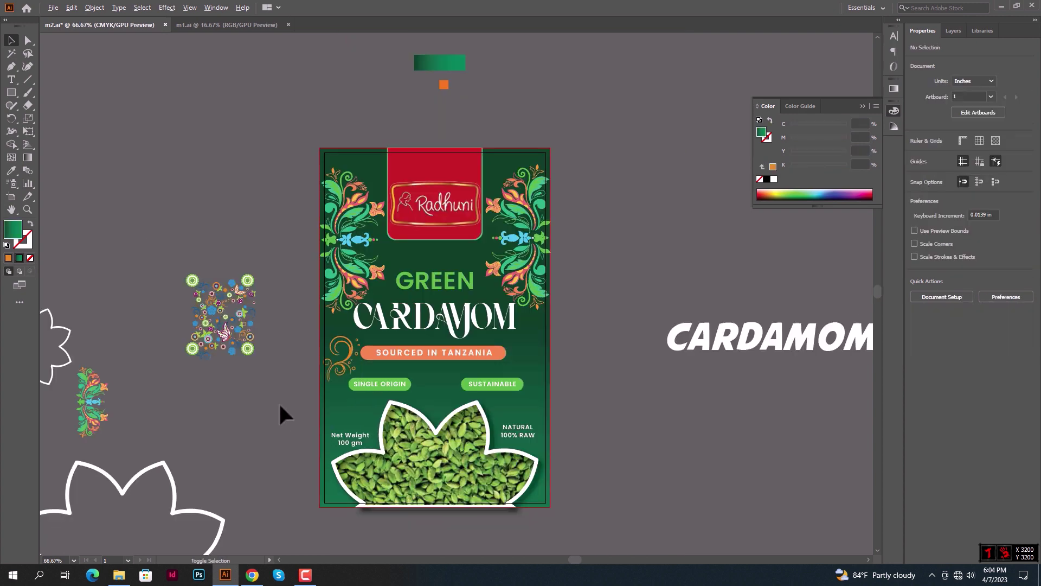
click(434, 506)
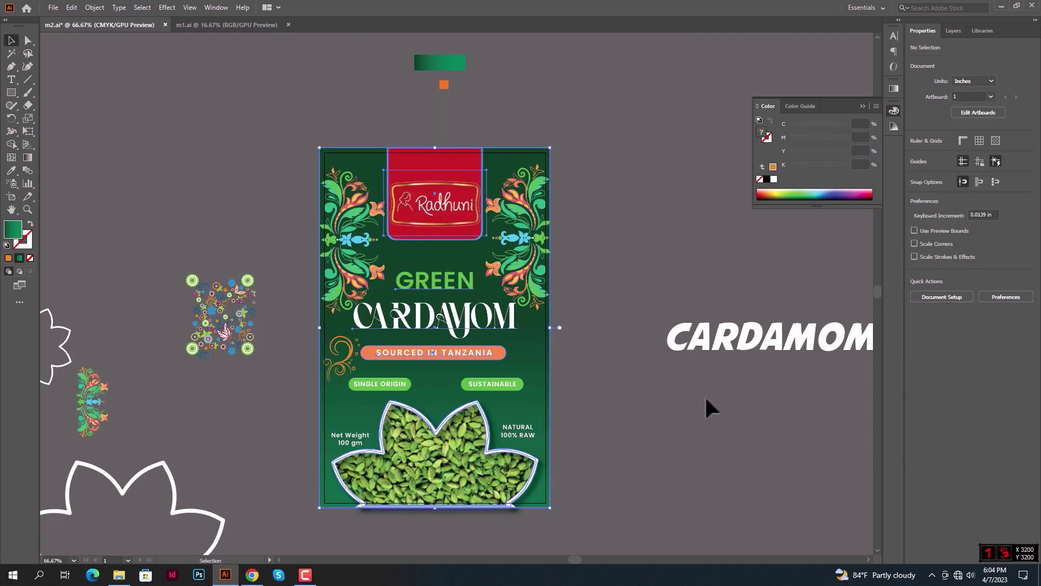
click(1019, 354)
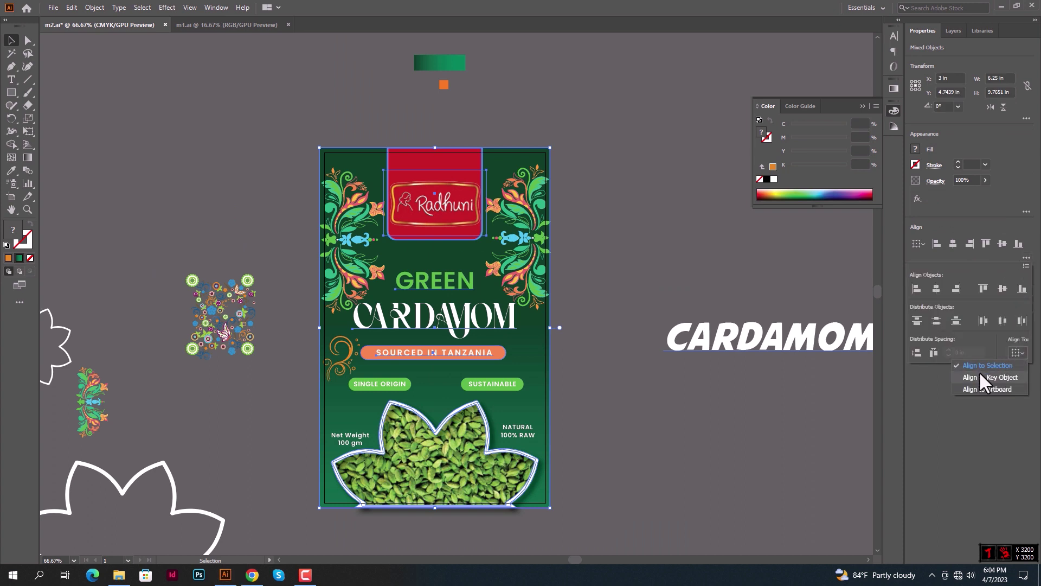
click(980, 388)
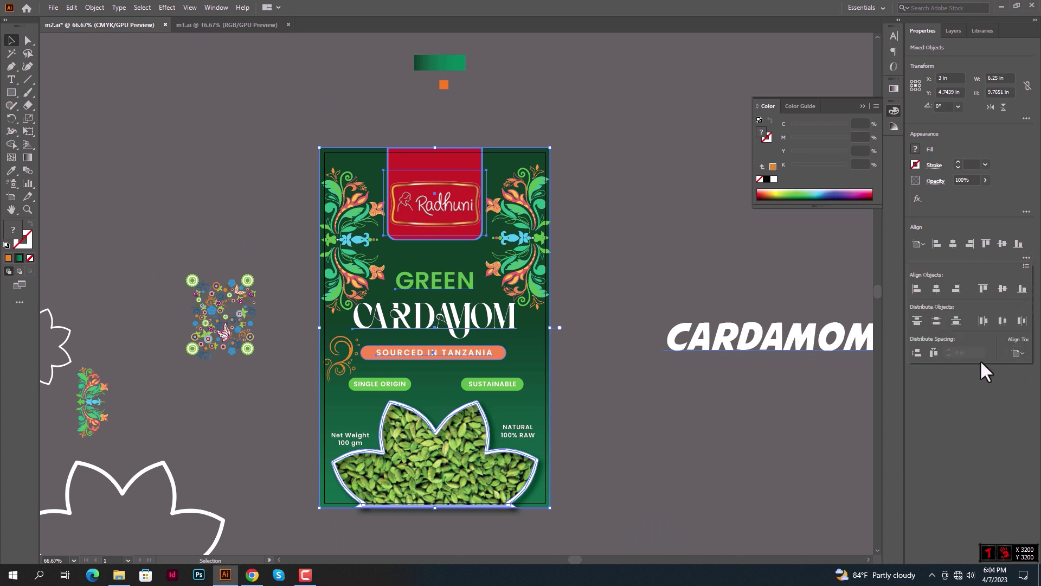
click(936, 288)
click(649, 287)
scroll(333, 376, up, 2)
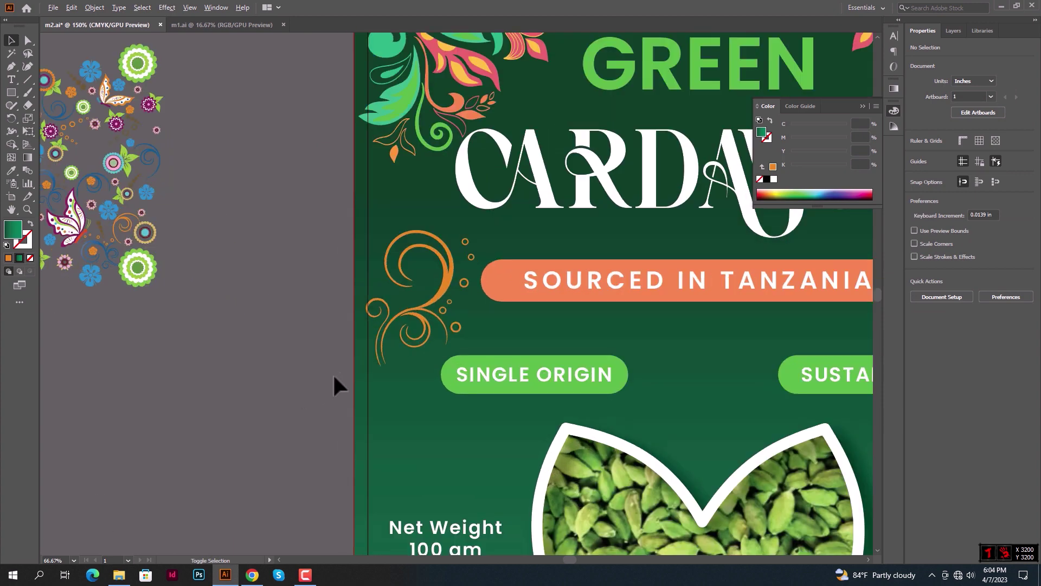
Raise the orange swirl beside the banner slightly
click(413, 313)
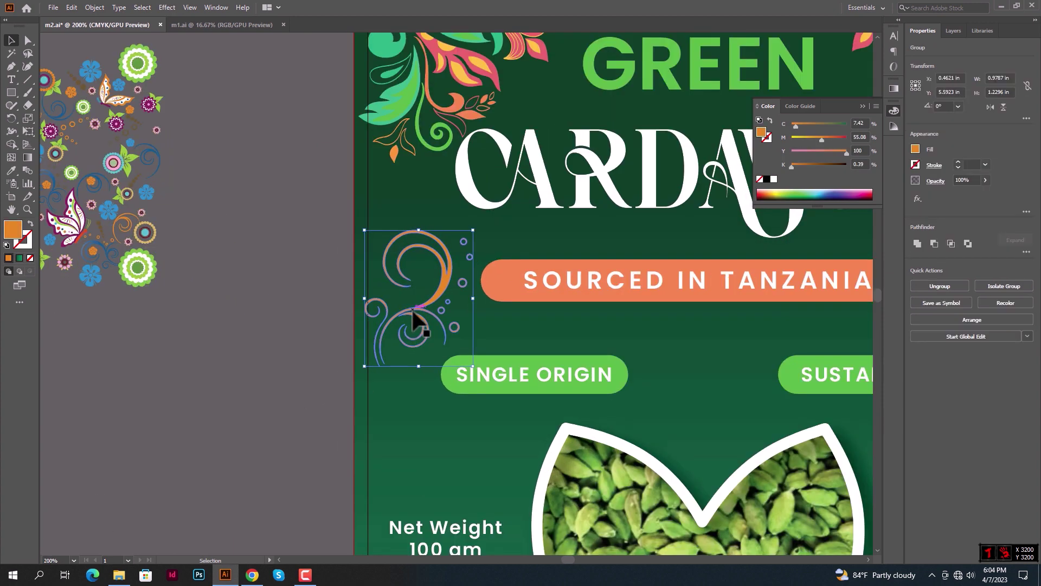
drag(413, 313, 415, 302)
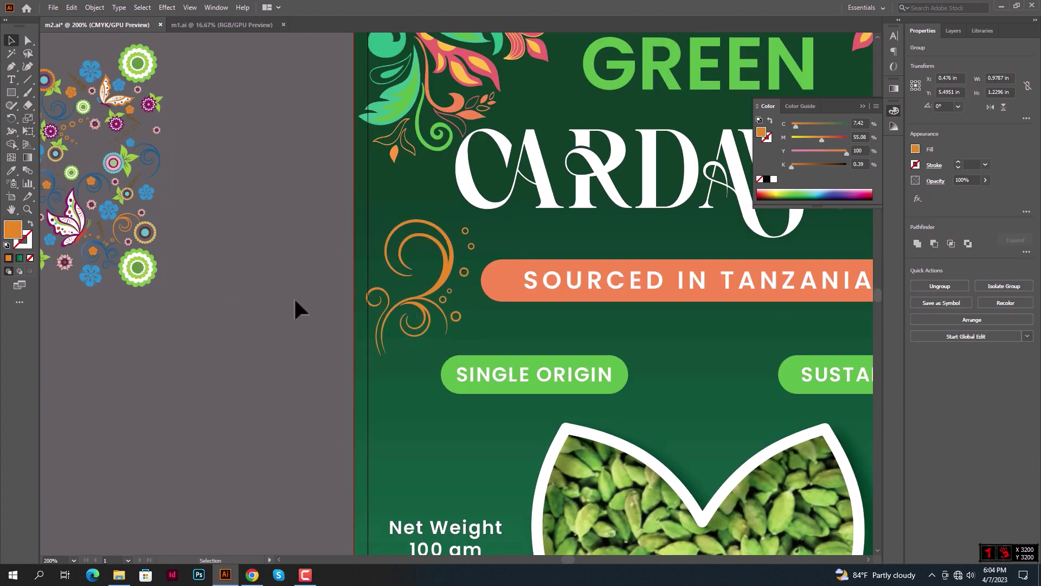
click(294, 301)
scroll(259, 286, down, 3)
scroll(223, 274, up, 3)
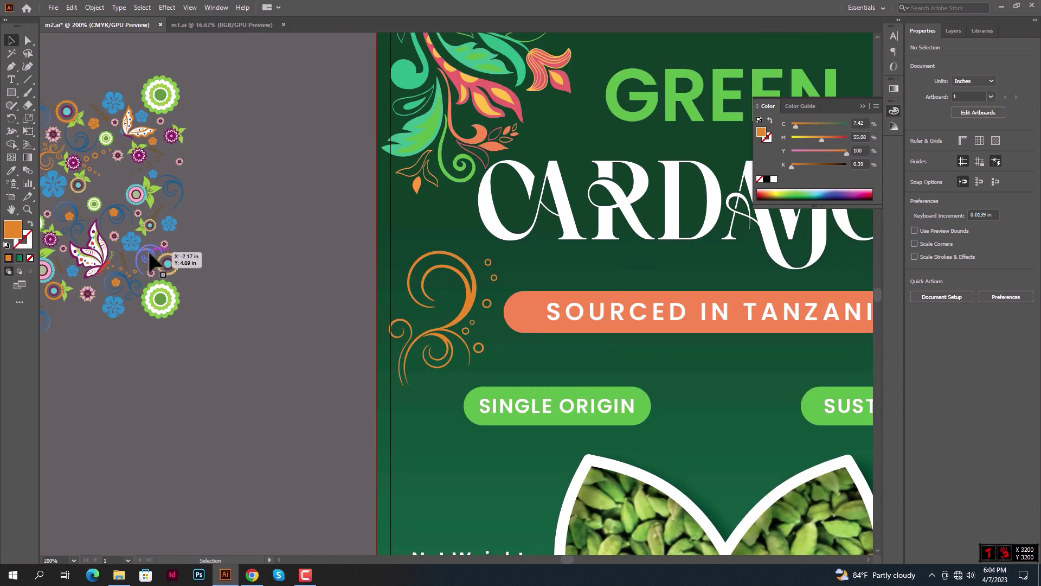
Place a second small swirl in the label's bottom-left corner, behind the lotus frame border
drag(149, 253, 480, 453)
scroll(436, 433, down, 3)
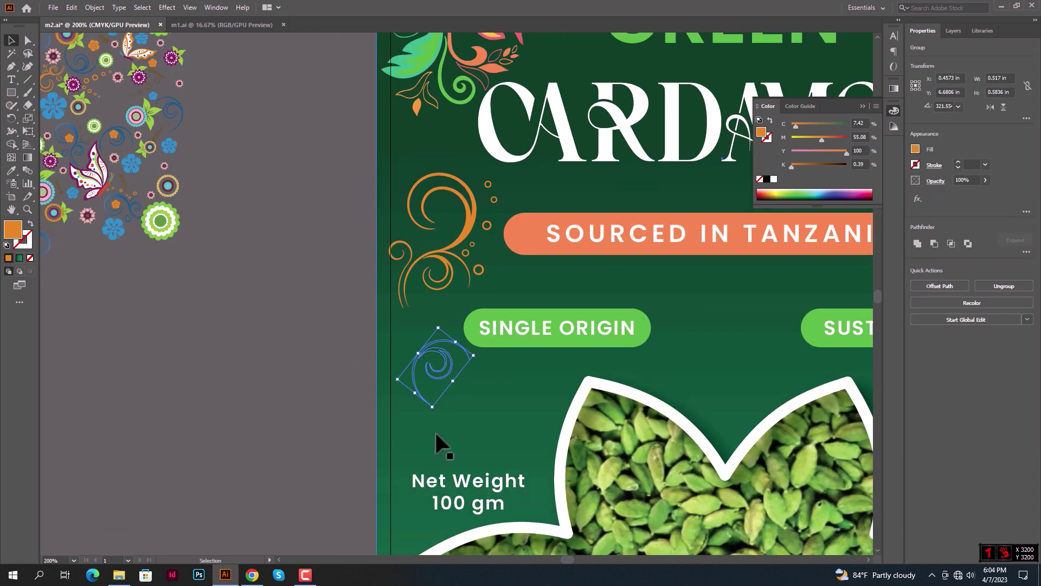
scroll(434, 431, down, 5)
scroll(445, 242, down, 3)
drag(441, 164, 431, 279)
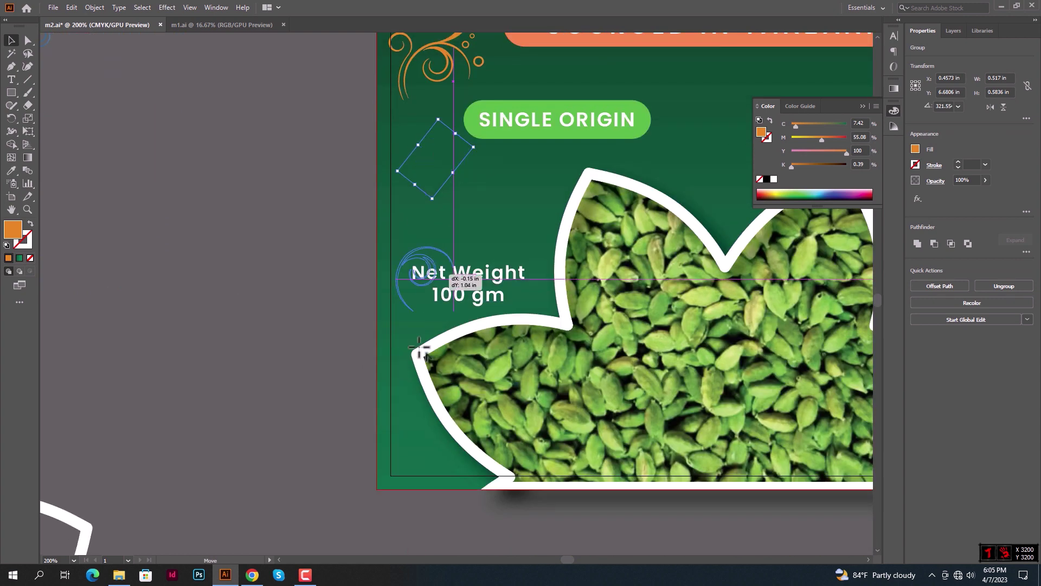
drag(420, 349, 441, 458)
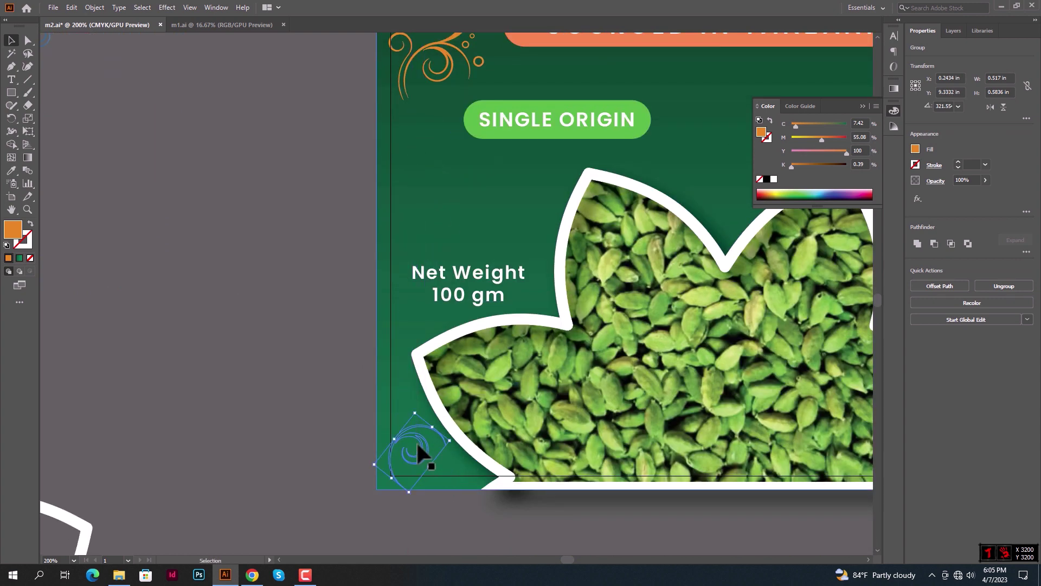
right_click(416, 441)
click(596, 412)
click(302, 373)
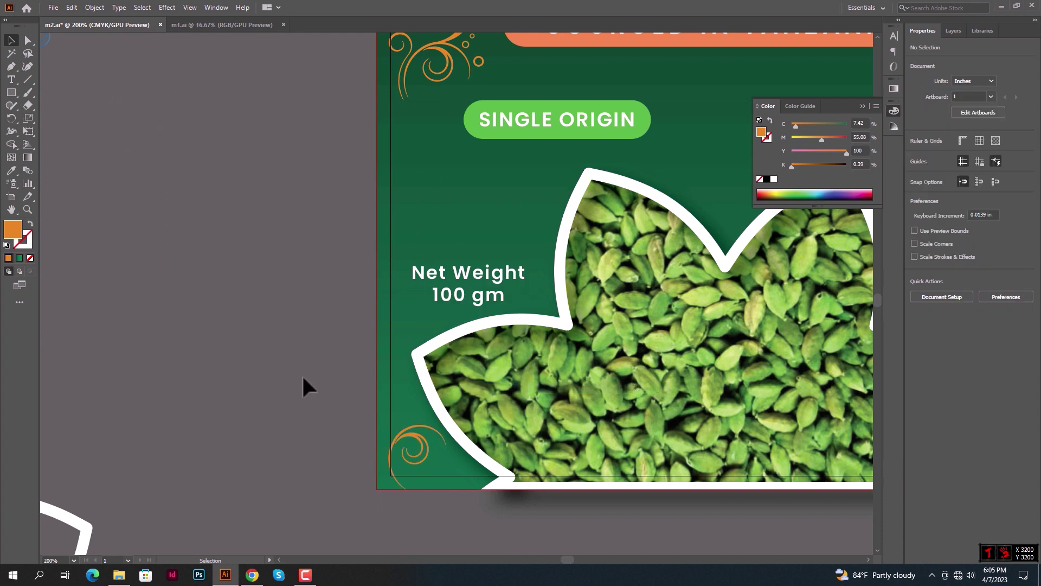
scroll(301, 373, down, 2)
scroll(330, 432, up, 1)
scroll(93, 74, up, 1)
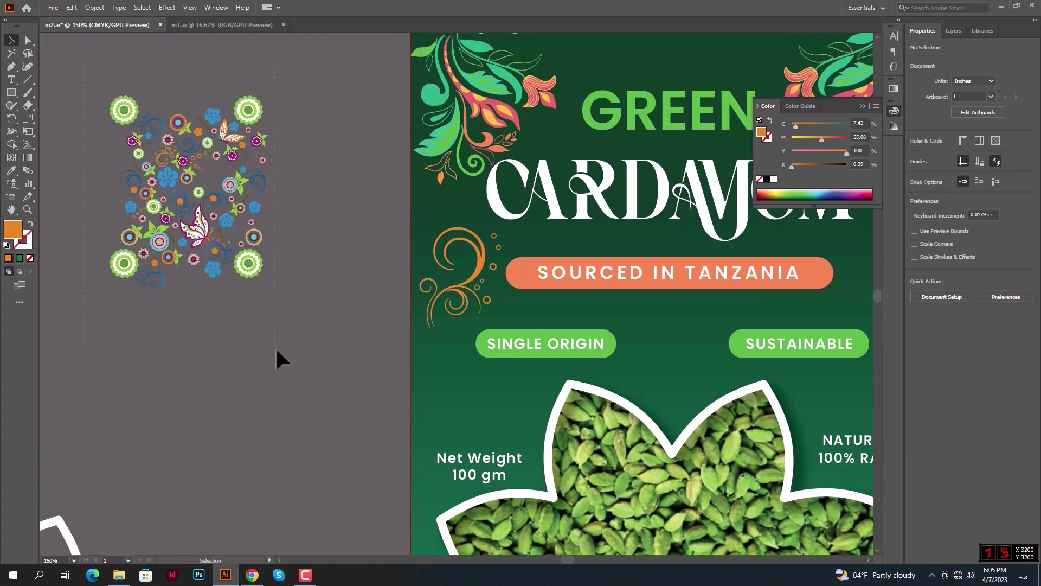
Change the stacking order of the floral pattern sheet
click(188, 170)
right_click(189, 171)
click(342, 295)
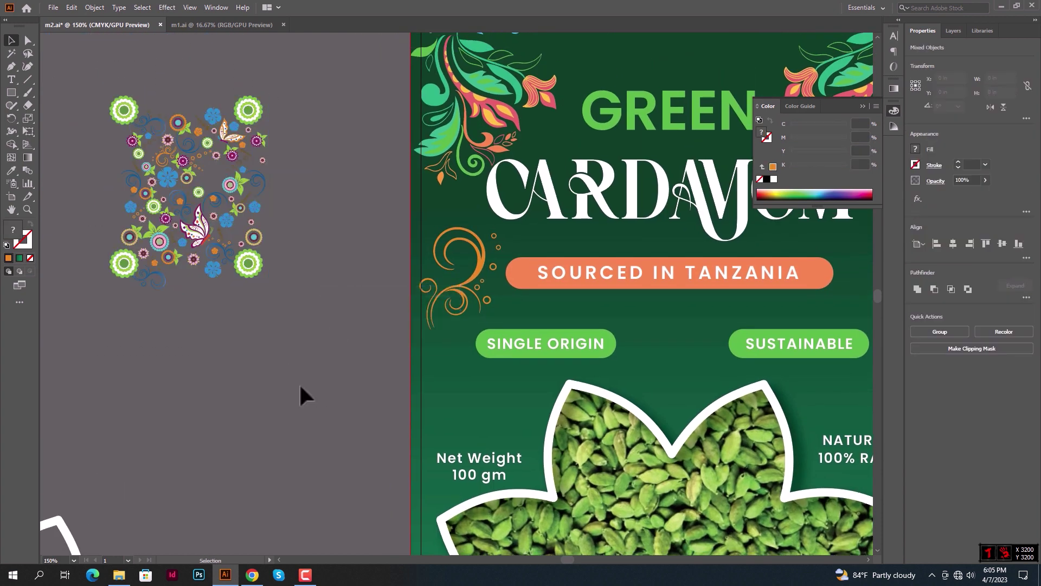
click(302, 388)
scroll(301, 388, down, 2)
scroll(158, 230, up, 4)
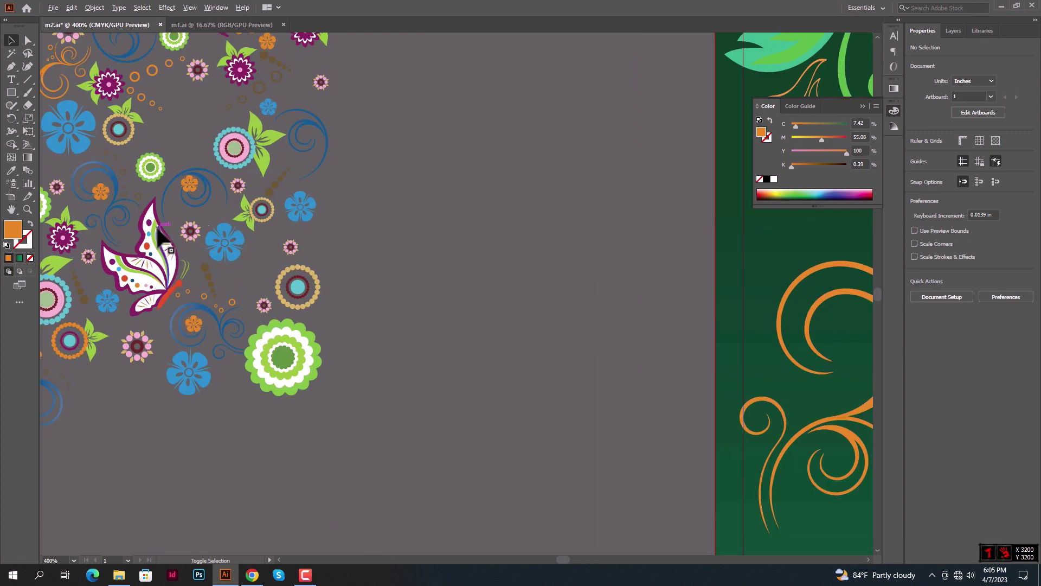
scroll(158, 231, down, 2)
scroll(255, 239, up, 1)
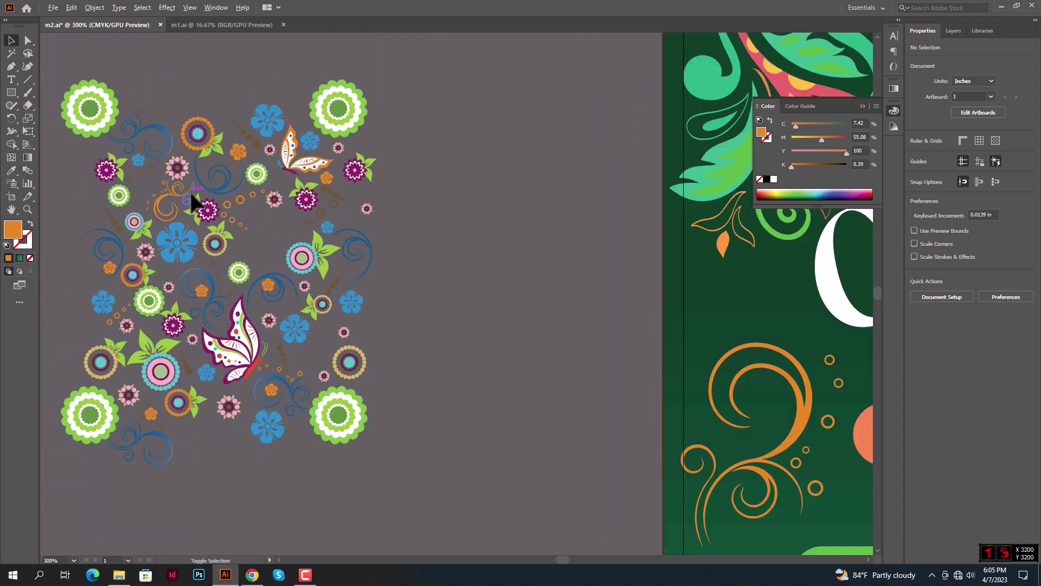
Position a copied flower at the lotus frame's left tip and enlarge it to 0.75 in
click(191, 131)
scroll(191, 131, down, 1)
mouse_move(191, 131)
mouse_down()
mouse_move(148, 92)
mouse_move(504, 380)
mouse_move(518, 379)
mouse_move(538, 352)
mouse_up()
scroll(147, 92, down, 1)
drag(519, 393, 515, 402)
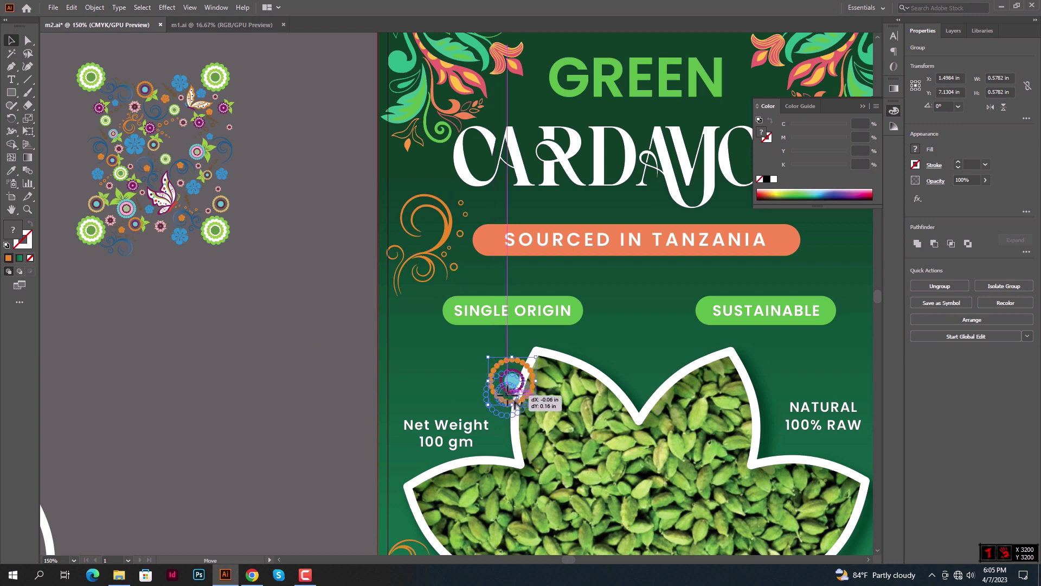
drag(536, 357, 552, 341)
Bring the lotus-framed cardamom photo to the front, over the dotted circle
click(567, 360)
right_click(567, 359)
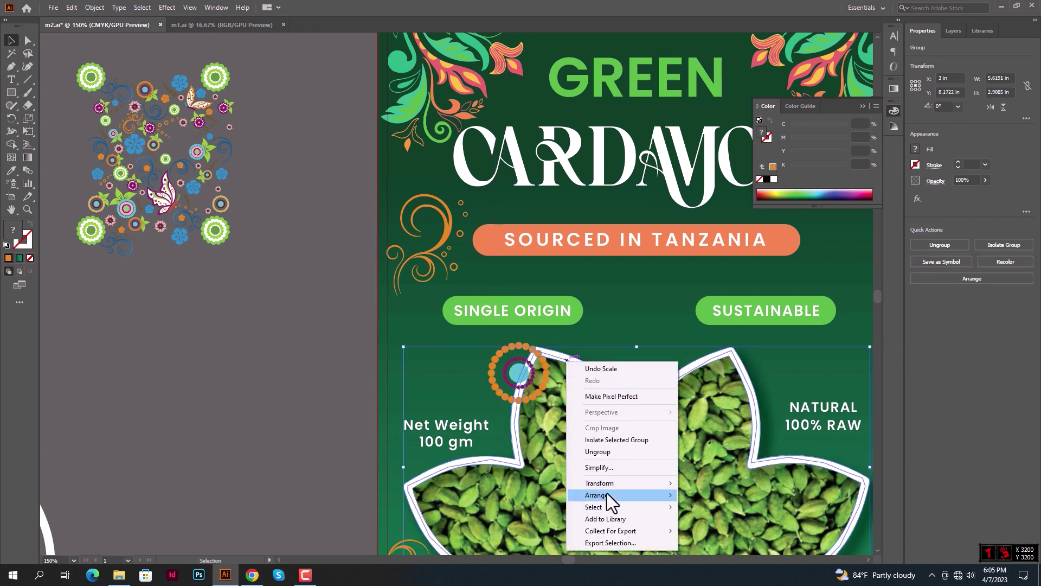
click(700, 496)
click(320, 368)
scroll(308, 363, up, 1)
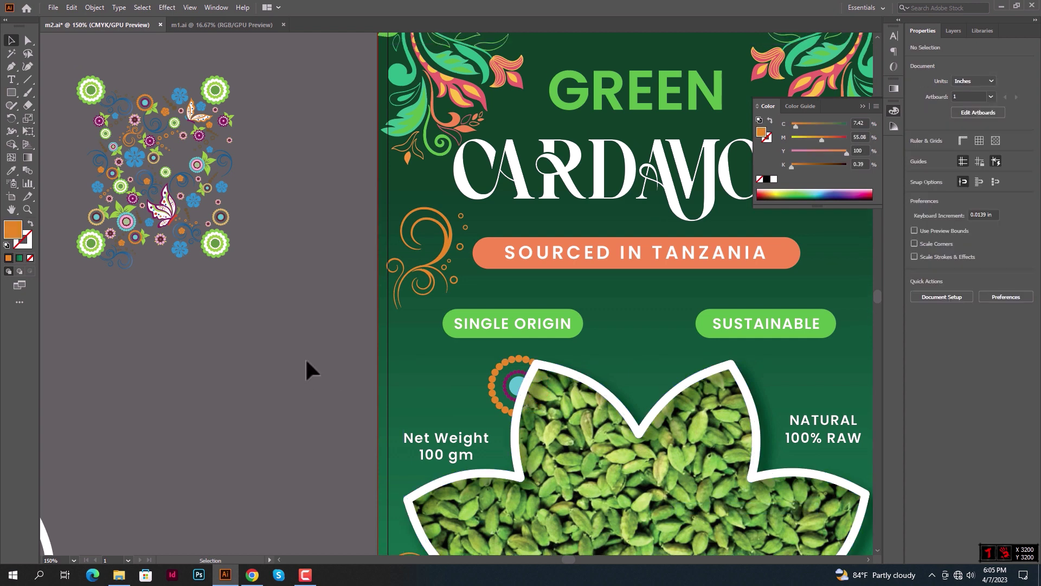
scroll(261, 307, up, 1)
Put a copy of the green flower, about 0.9 in wide, behind the SINGLE ORIGIN pill
click(213, 255)
mouse_move(214, 255)
mouse_down()
mouse_move(135, 206)
mouse_move(428, 269)
mouse_move(505, 332)
mouse_up()
scroll(429, 269, up, 3)
drag(437, 267, 445, 309)
drag(500, 369, 521, 389)
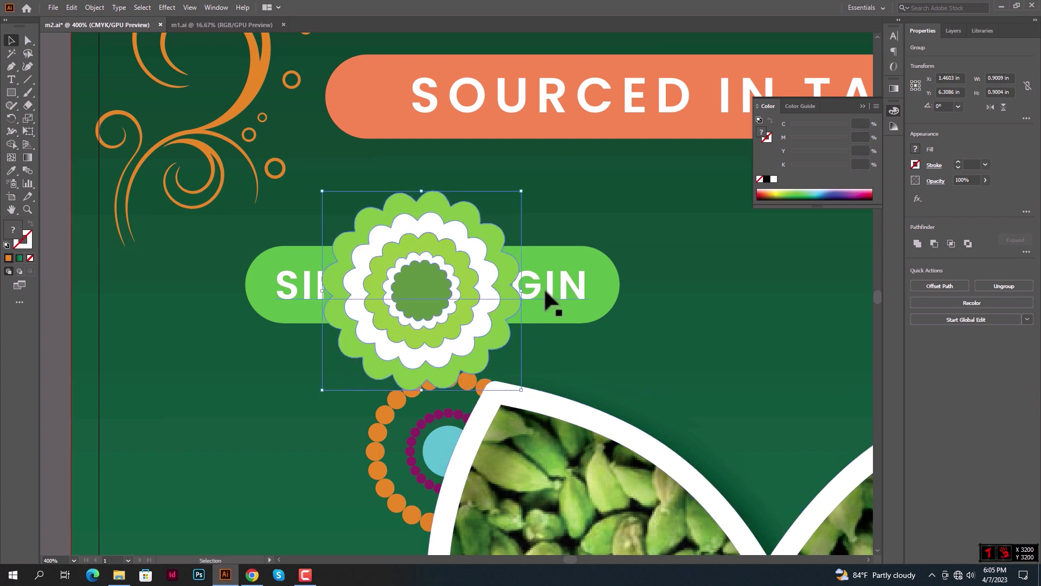
click(569, 270)
right_click(573, 253)
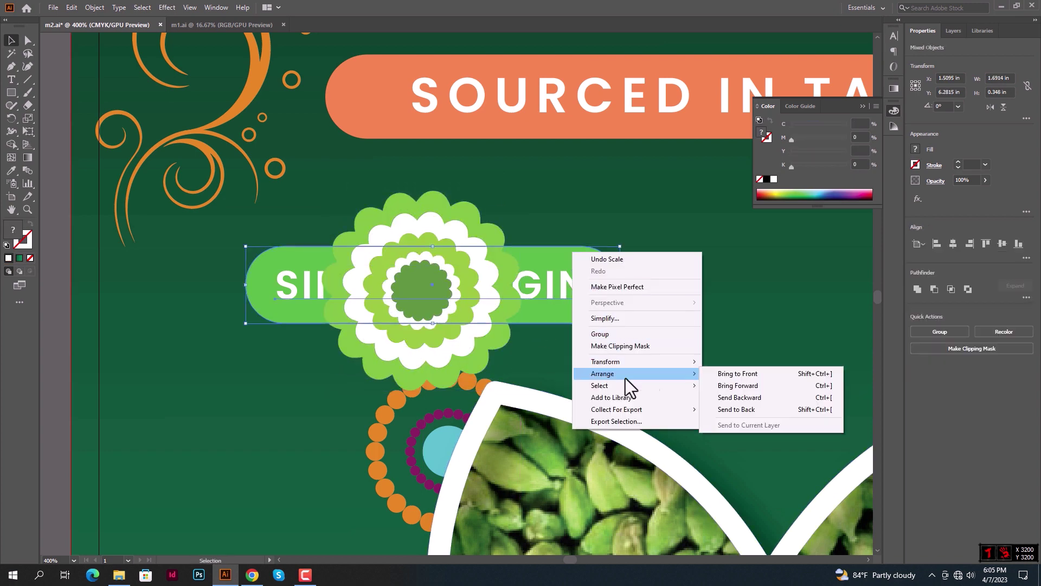
click(716, 373)
key(ctrl+minus)
key(ctrl+minus)
click(542, 290)
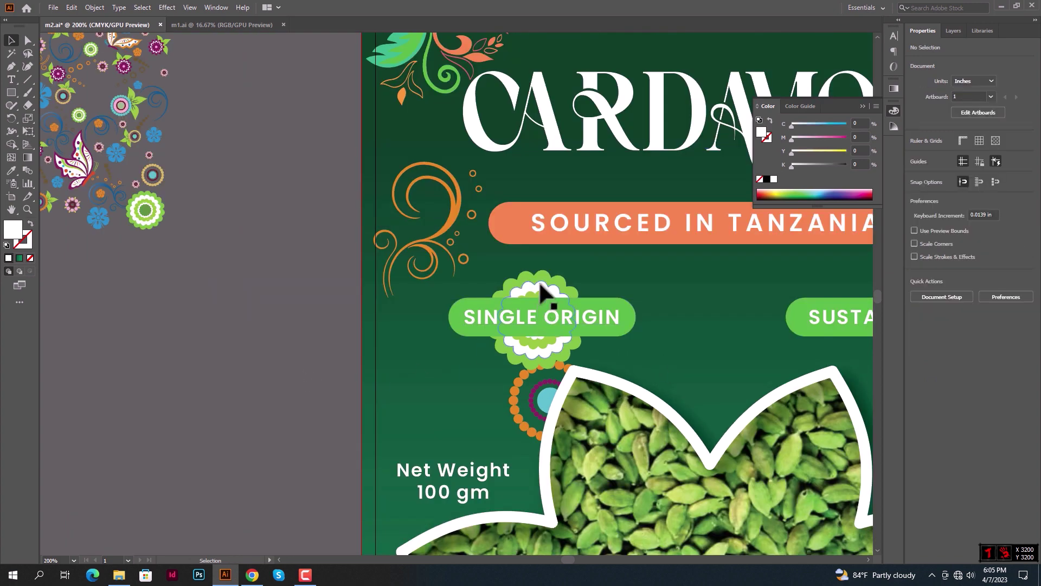
drag(542, 291, 537, 282)
click(279, 310)
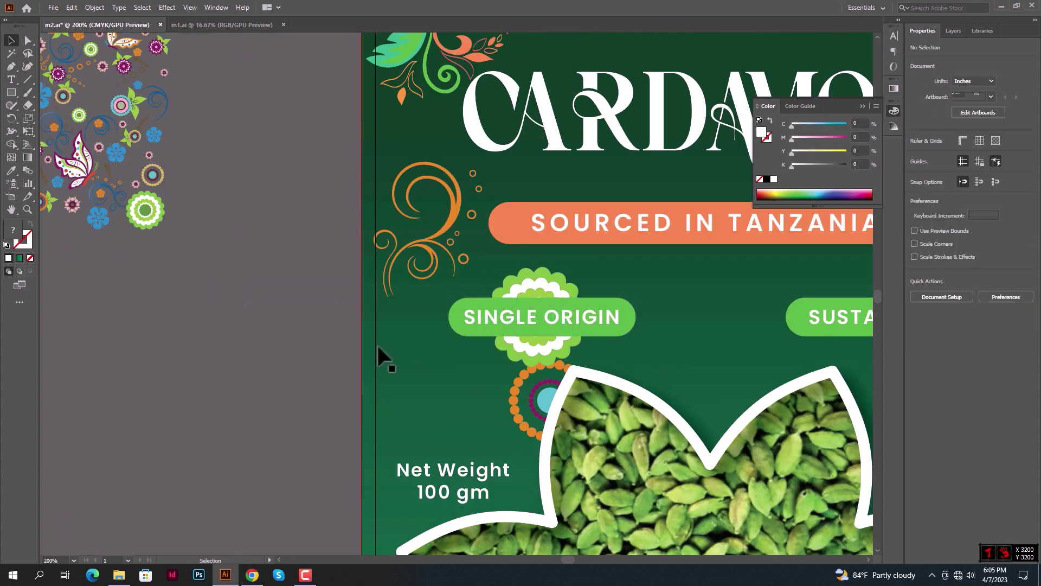
Put a matching green flower copy behind the SUSTAINABLE pill
drag(339, 344, 5, 314)
drag(202, 257, 556, 257)
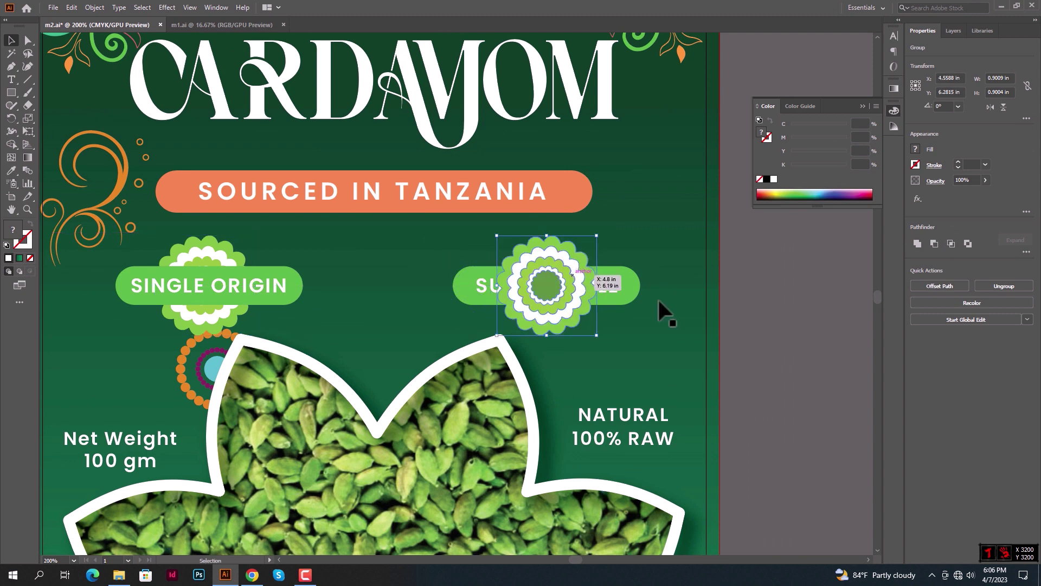
click(662, 325)
right_click(634, 276)
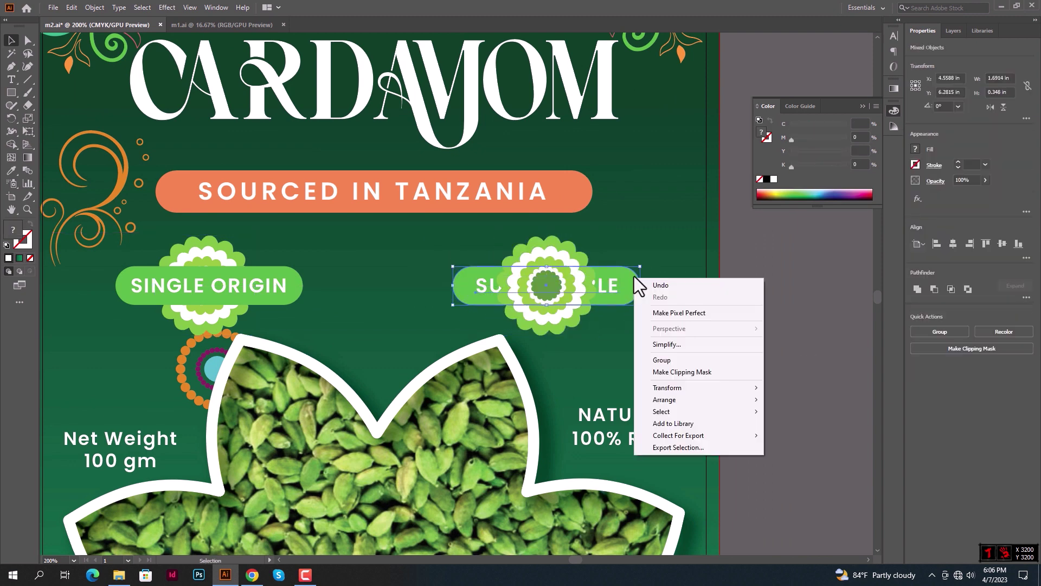
click(783, 398)
scroll(767, 396, down, 5)
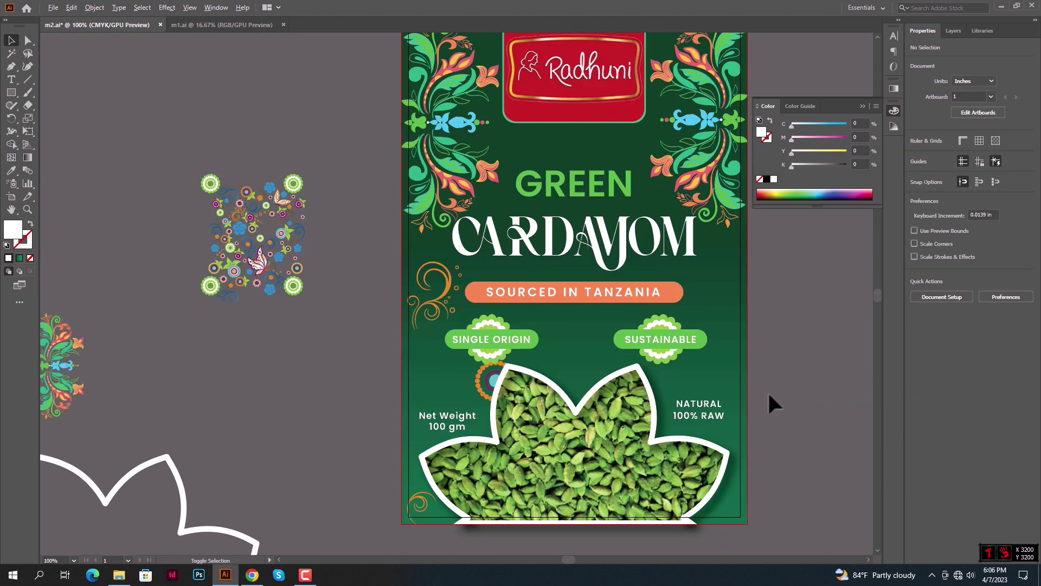
scroll(337, 303, up, 3)
scroll(139, 219, up, 2)
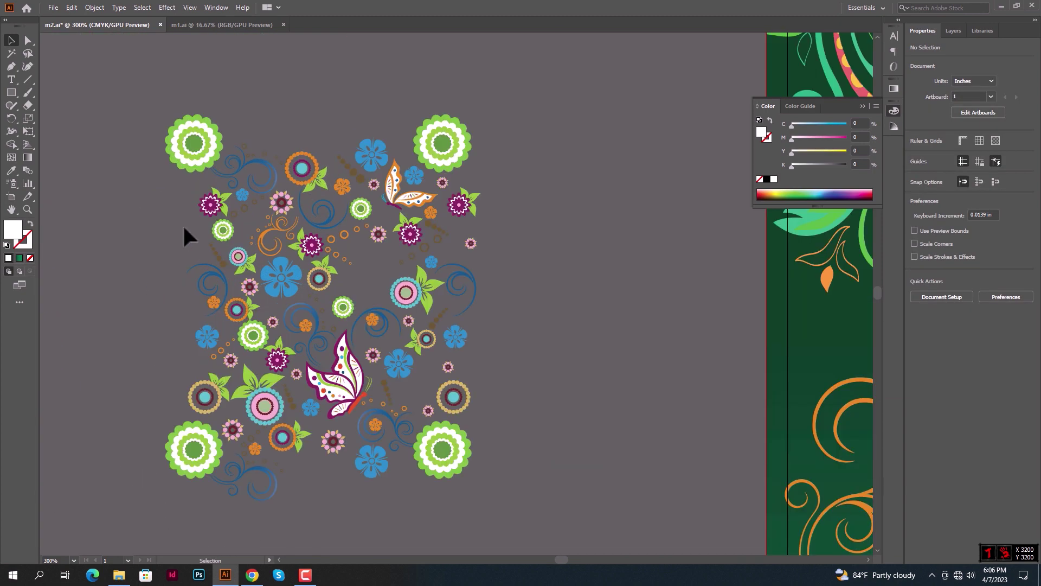
click(273, 274)
scroll(276, 277, down, 1)
Copy a blue swirl from the pattern above SINGLE ORIGIN and make it narrower
drag(285, 282, 247, 282)
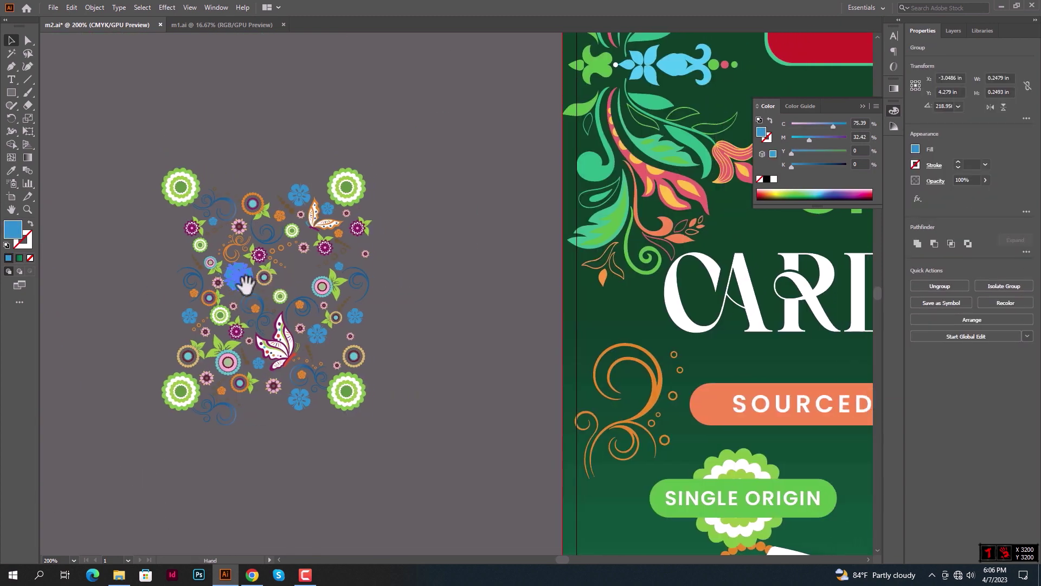
click(222, 197)
mouse_move(180, 206)
mouse_down()
mouse_move(142, 206)
mouse_move(709, 363)
mouse_move(523, 347)
mouse_move(545, 362)
mouse_move(573, 417)
mouse_up()
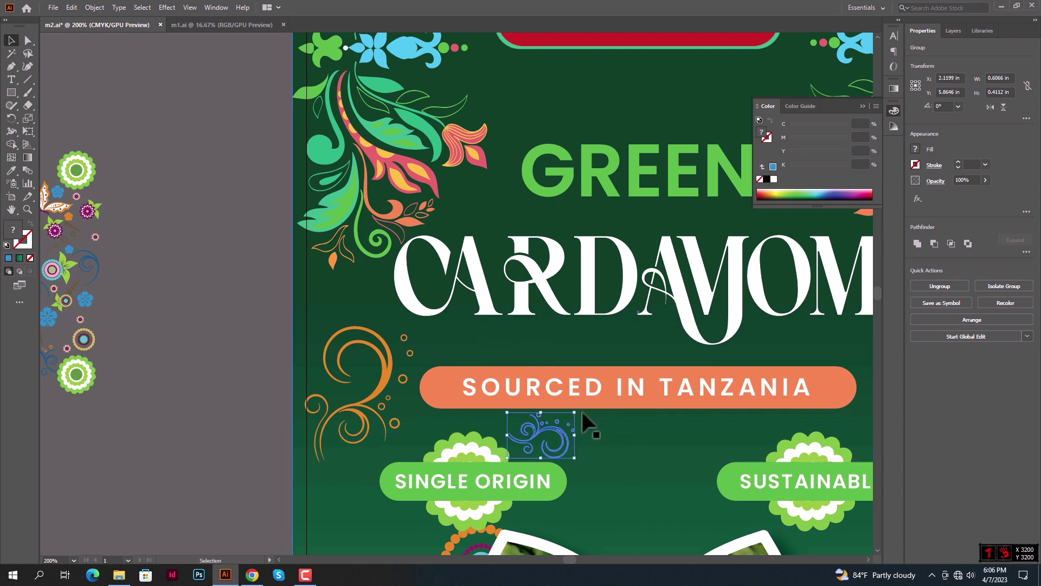
drag(579, 411, 552, 430)
click(226, 415)
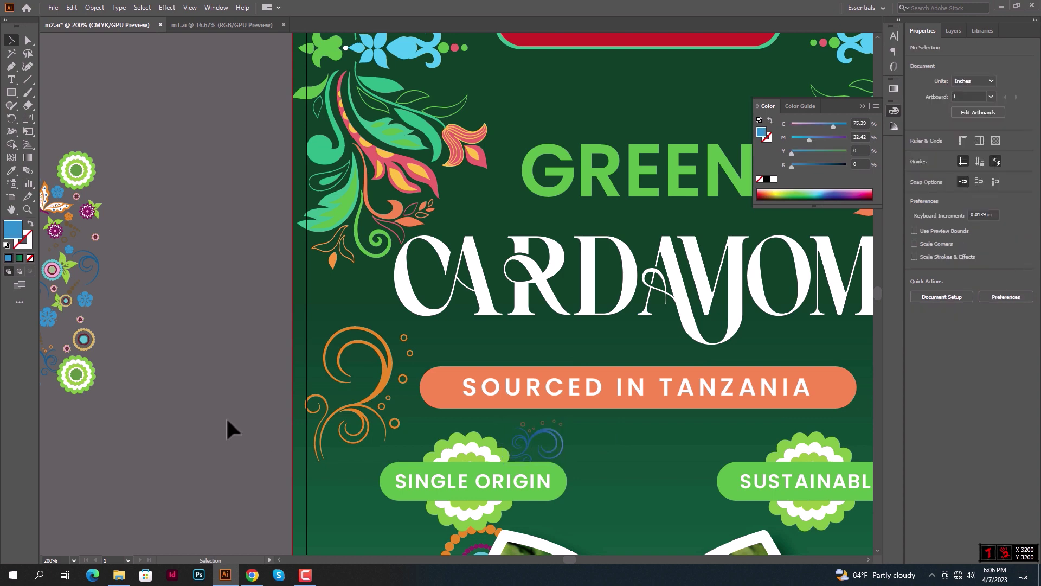
Reflect a copy of the blue swirl vertically and shift it right above SUSTAINABLE
scroll(249, 421, up, 1)
scroll(409, 413, down, 3)
scroll(409, 414, right, 5)
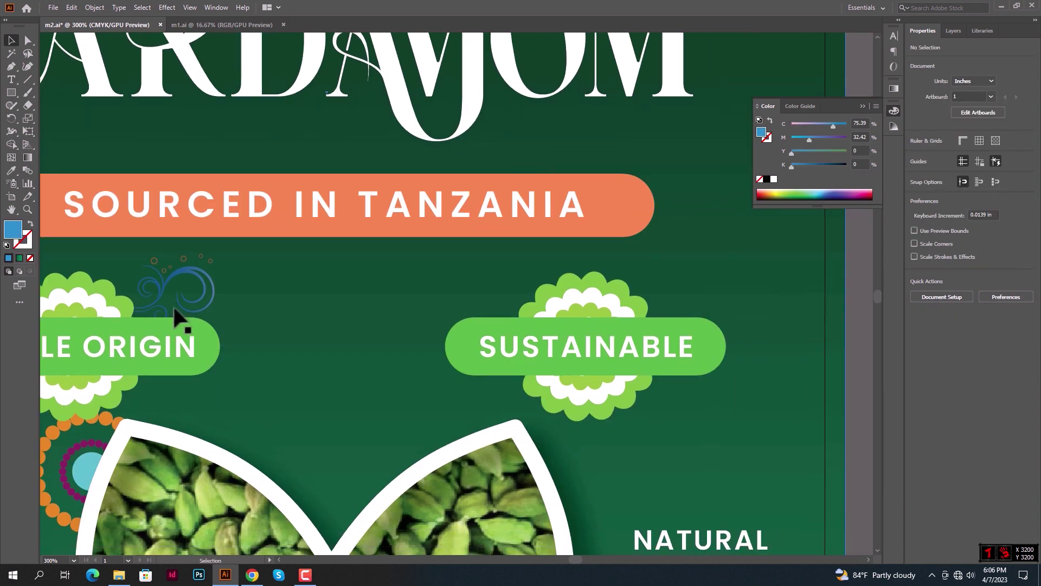
click(177, 271)
right_click(179, 275)
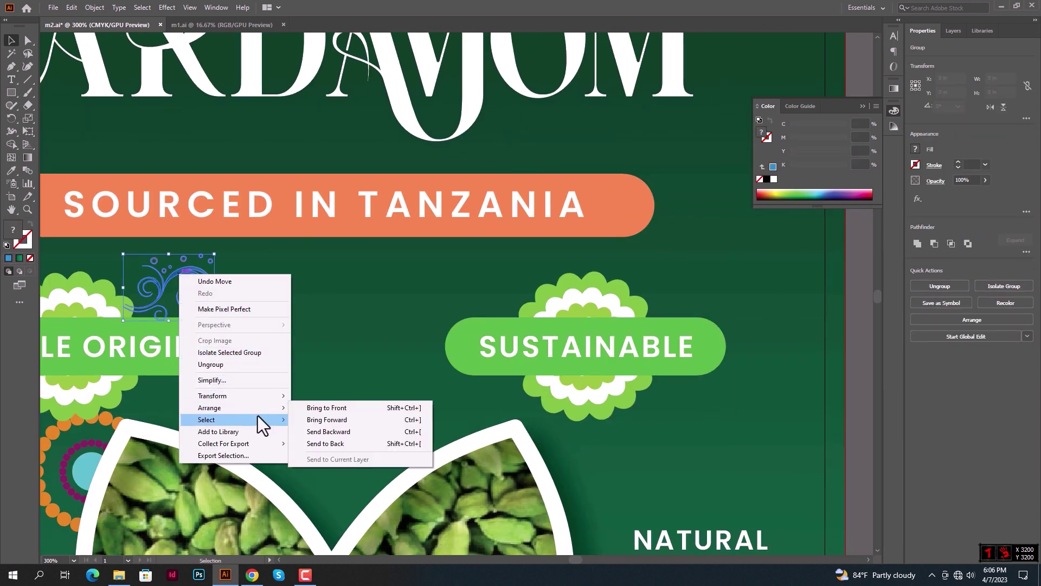
click(333, 444)
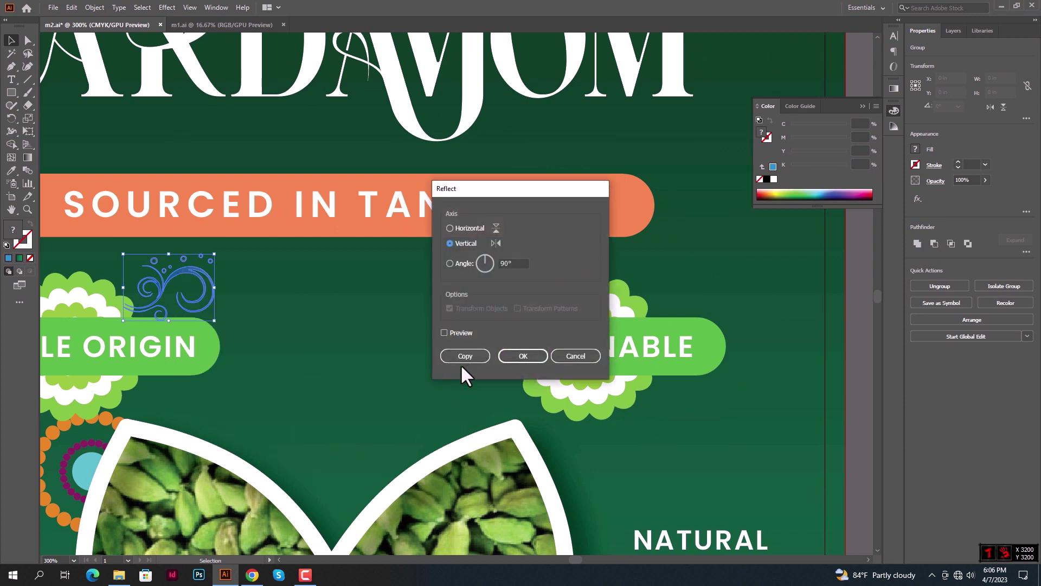
click(458, 358)
key(shift+Right)
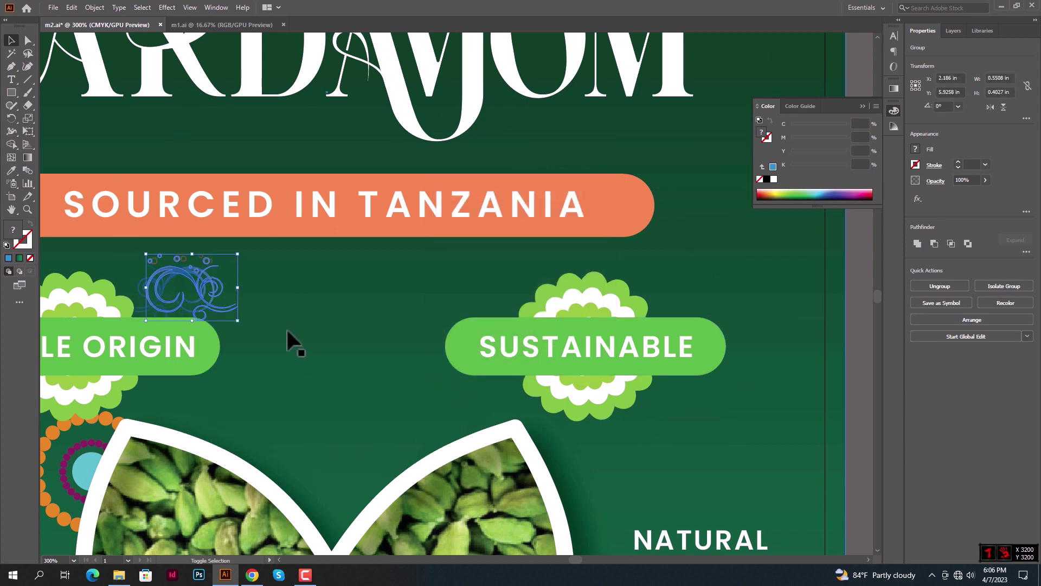
key(shift+Right)
key(shift+Right)
key(shift+Right)
key(shift+Right)
key(shift+Right)
key(shift+Right)
key(shift+Right)
key(shift+Right)
key(shift+Right)
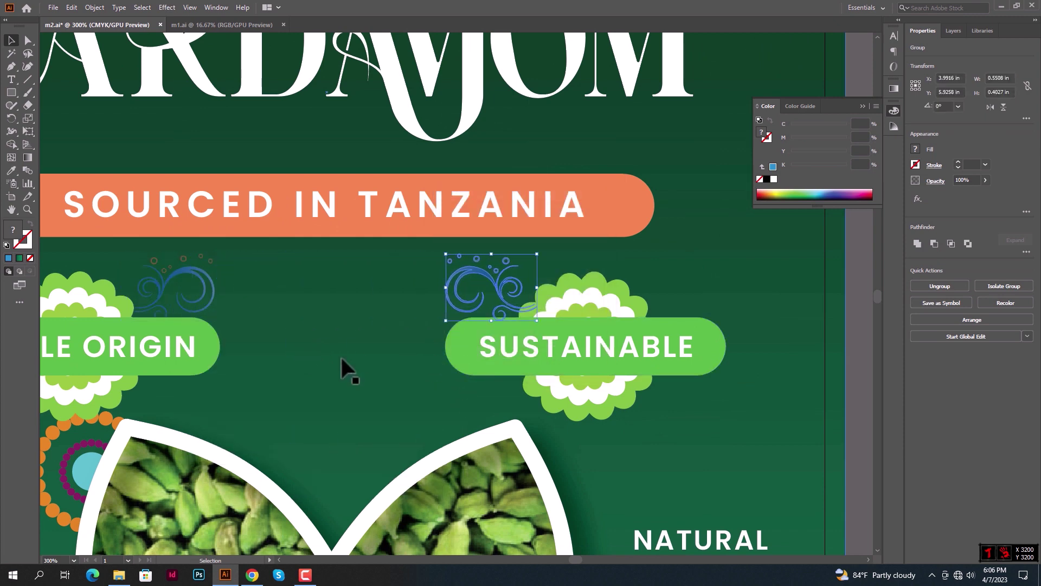
click(857, 393)
scroll(855, 391, up, 1)
key(ctrl+1)
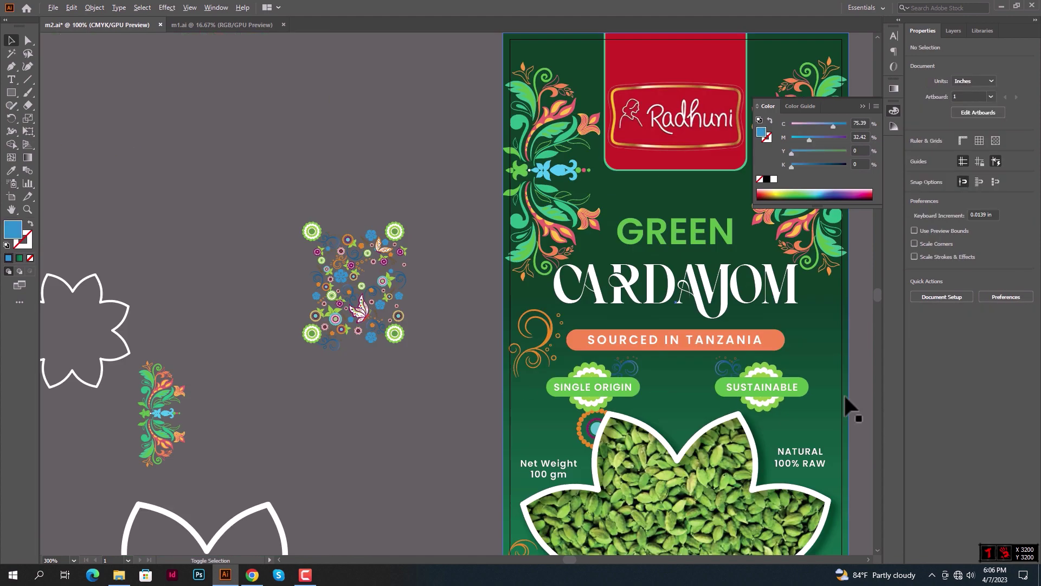
Move the dot cluster from the pattern onto the left orange swirl
scroll(717, 397, right, 3)
click(296, 311)
key(ctrl+plus)
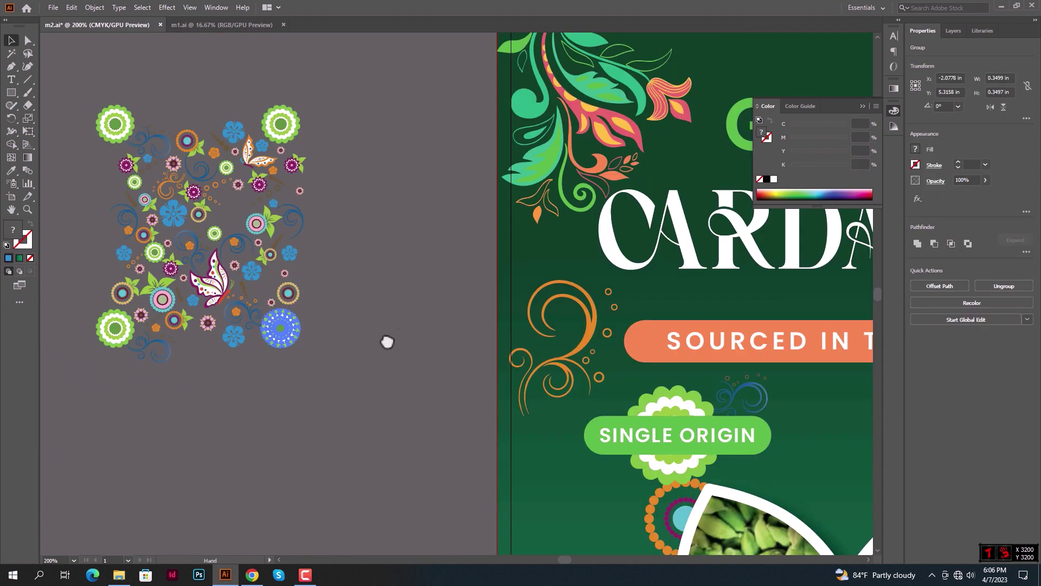
click(269, 293)
mouse_move(106, 168)
mouse_down()
mouse_move(545, 283)
mouse_move(545, 296)
mouse_up()
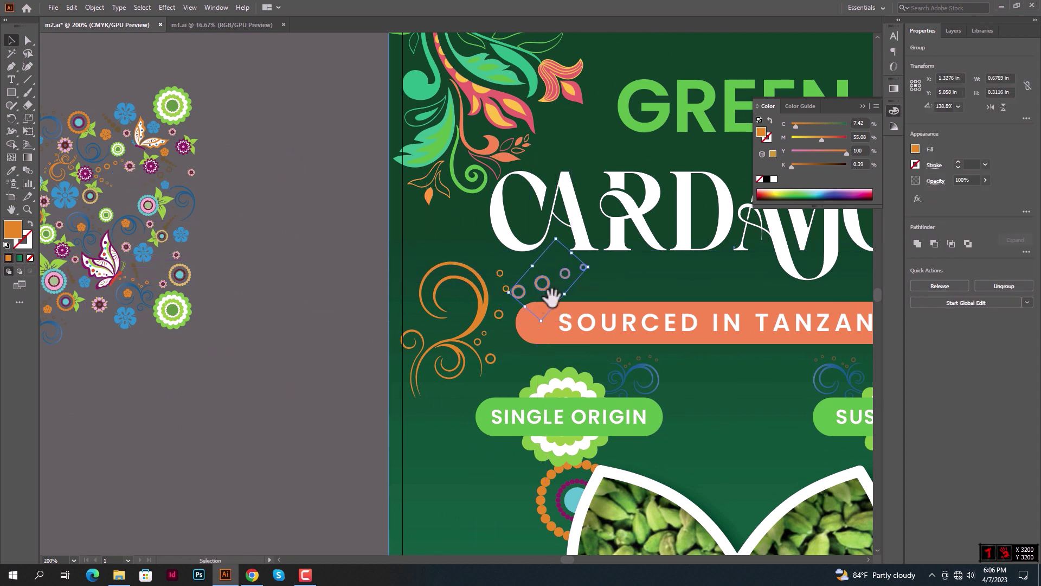
scroll(548, 295, right, 5)
click(103, 252)
Reflect a copy of the swirl and dots onto the right of the SOURCED IN TANZANIA banner
click(259, 282)
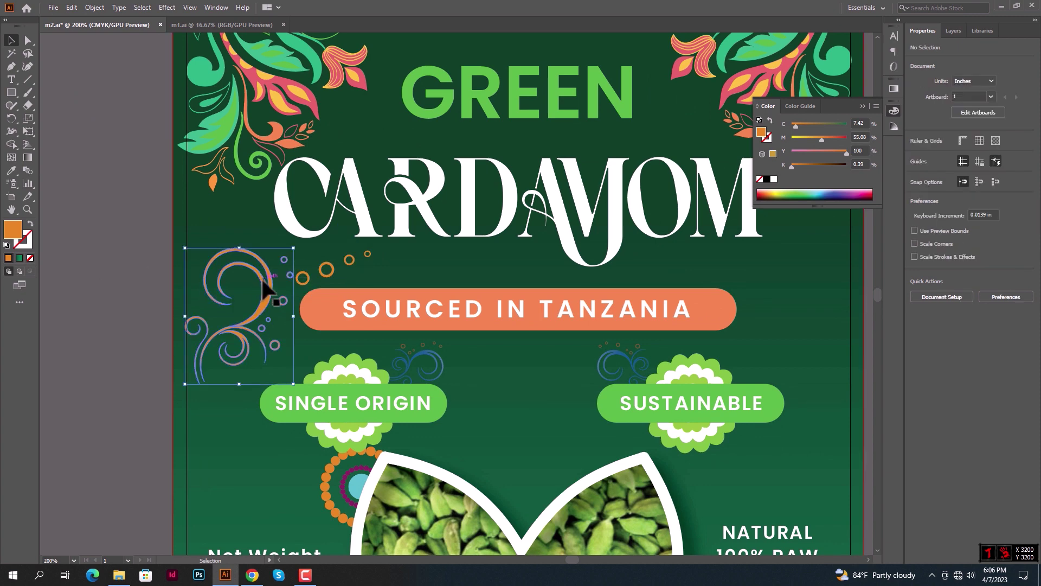
shift+click(328, 275)
right_click(329, 276)
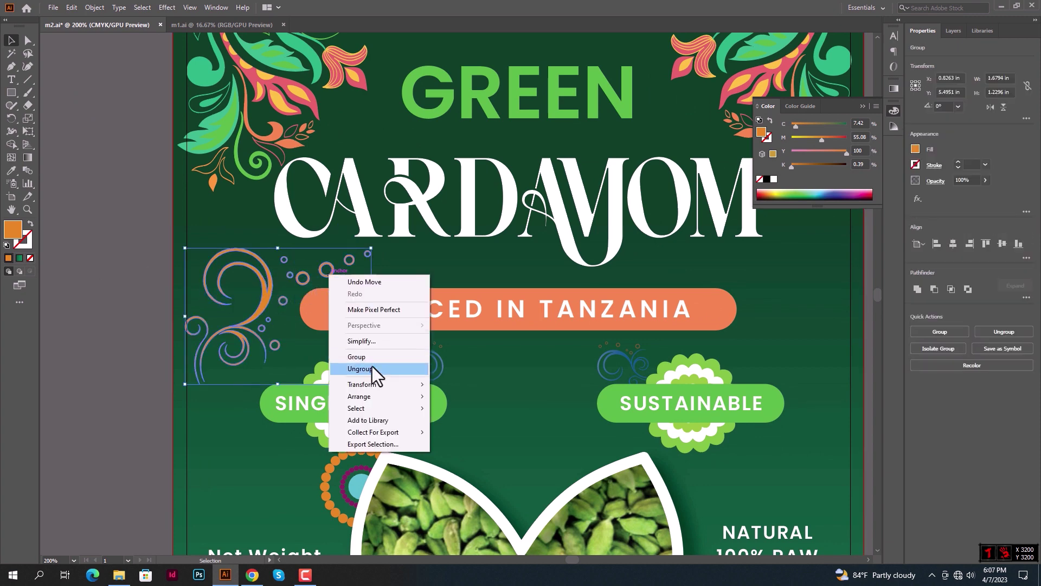
mouse_move(363, 384)
click(462, 424)
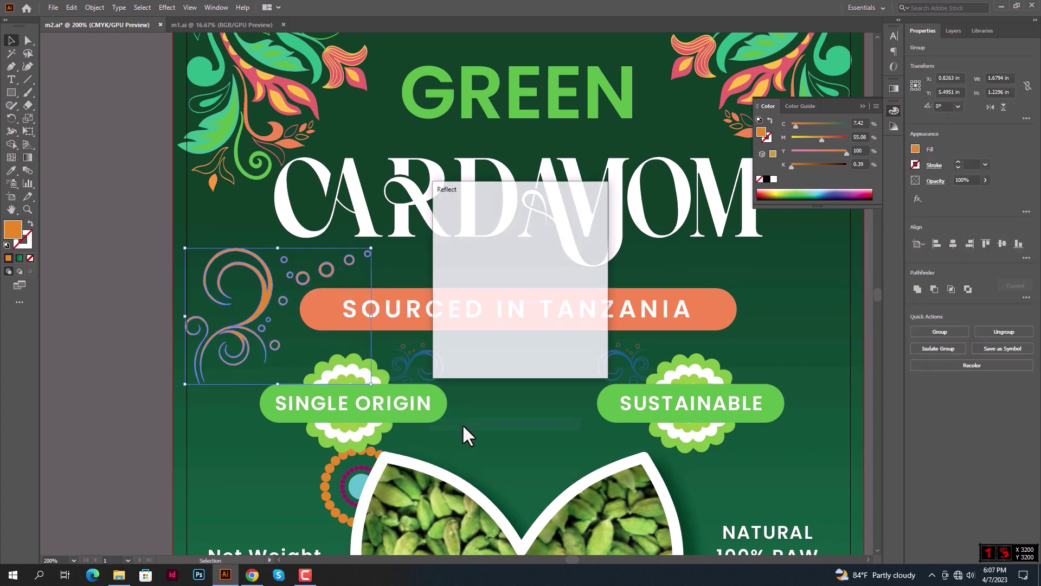
click(467, 353)
key(shift+Right)
key(shift+Right)
key(shift+Right)
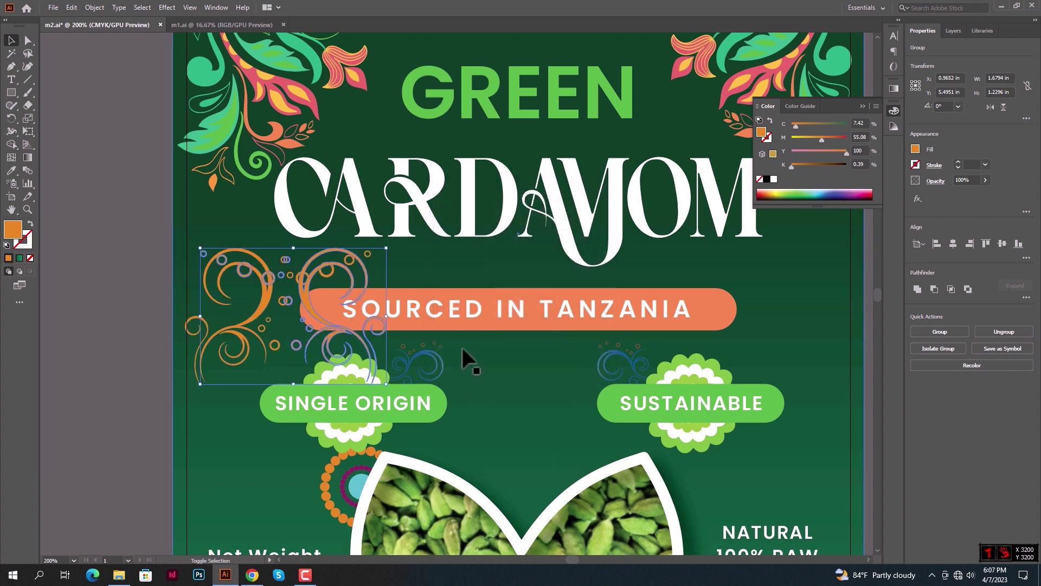
key(shift+Right)
key(shift+Right)
key(shift+Right)
key(shift+Right)
key(shift+Right)
key(shift+Right)
key(shift+Right)
key(shift+Right)
key(shift+Right)
key(shift+Right)
key(shift+Right)
key(shift+Right)
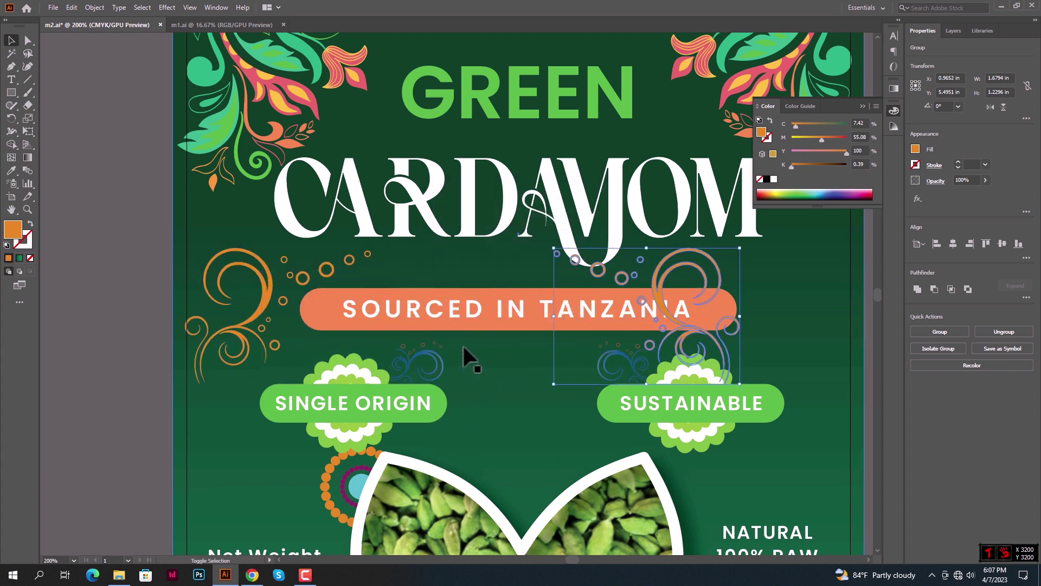
key(shift+Right)
key(shift+Right)
key(shift+Right)
key(shift+Right)
key(shift+Right)
key(shift+Right)
key(Left)
key(Left)
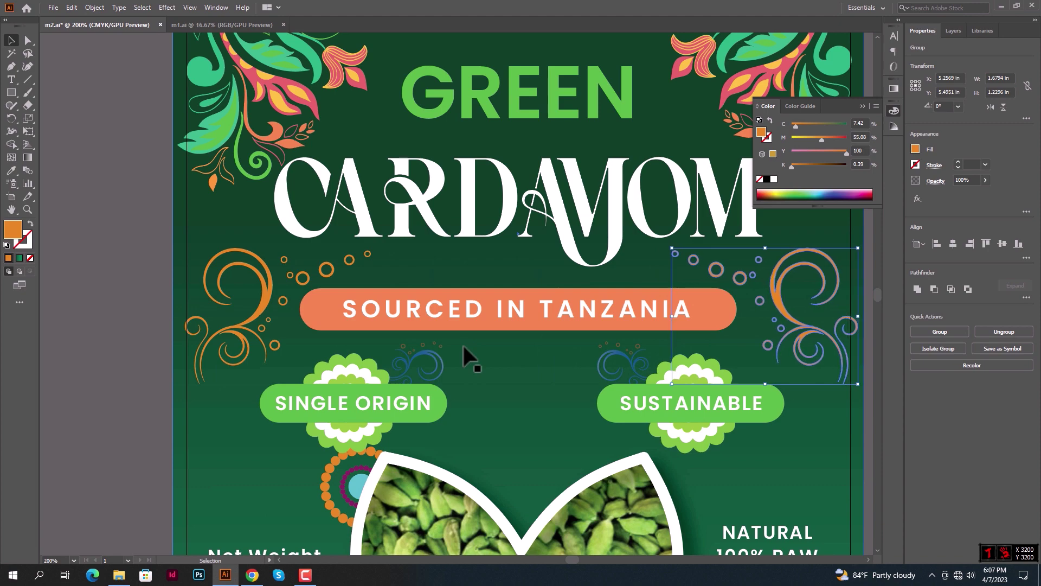
key(Left)
key(Left)
key(Left)
key(Left)
key(Left)
key(Left)
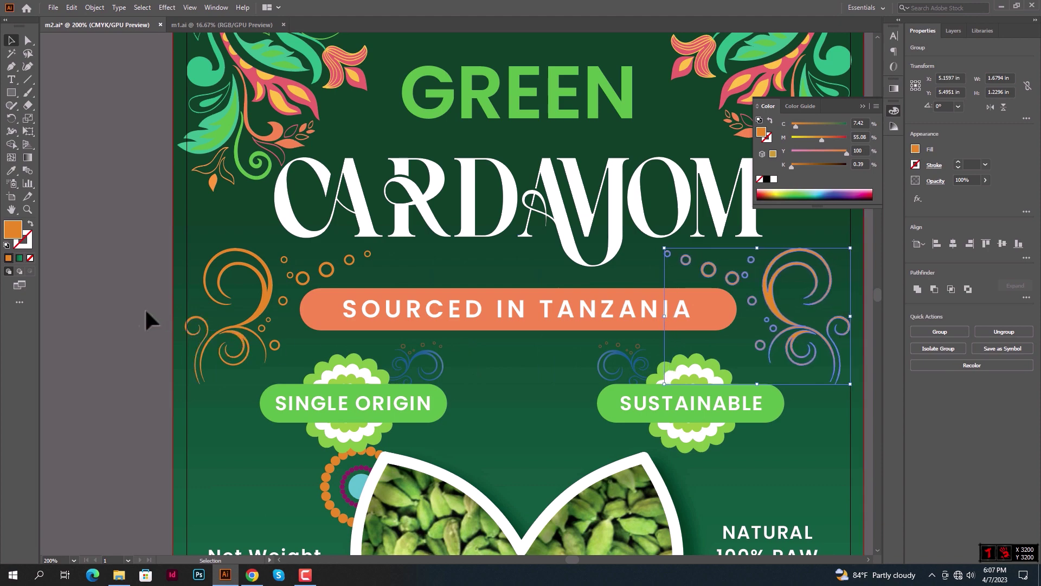
click(138, 307)
scroll(138, 307, down, 1)
scroll(154, 368, down, 1)
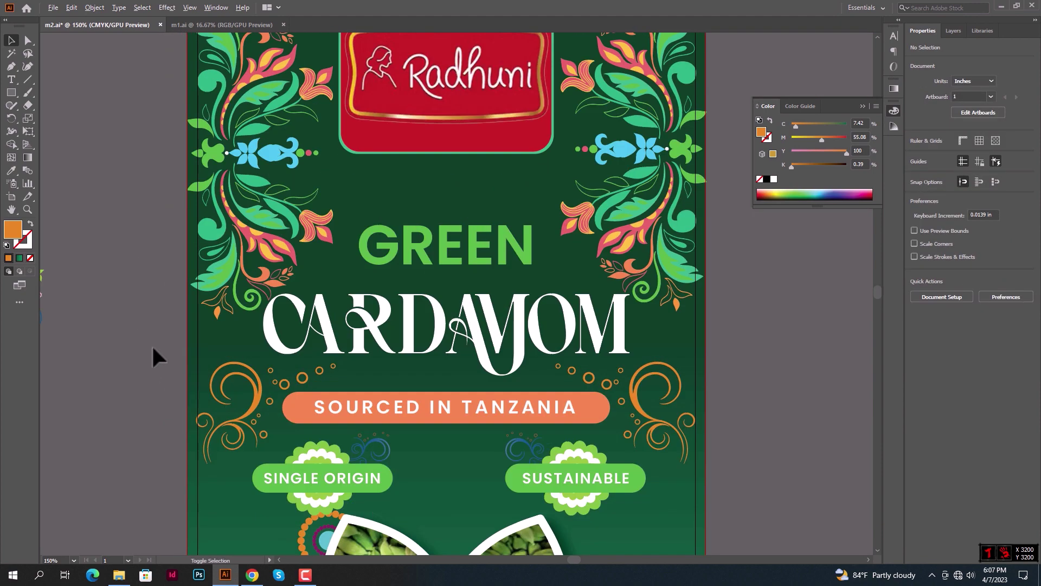
scroll(153, 355, down, 1)
Copy a flower-and-leaf motif from the pattern onto the label, enlarged and rotated leaves-up
drag(139, 325, 276, 249)
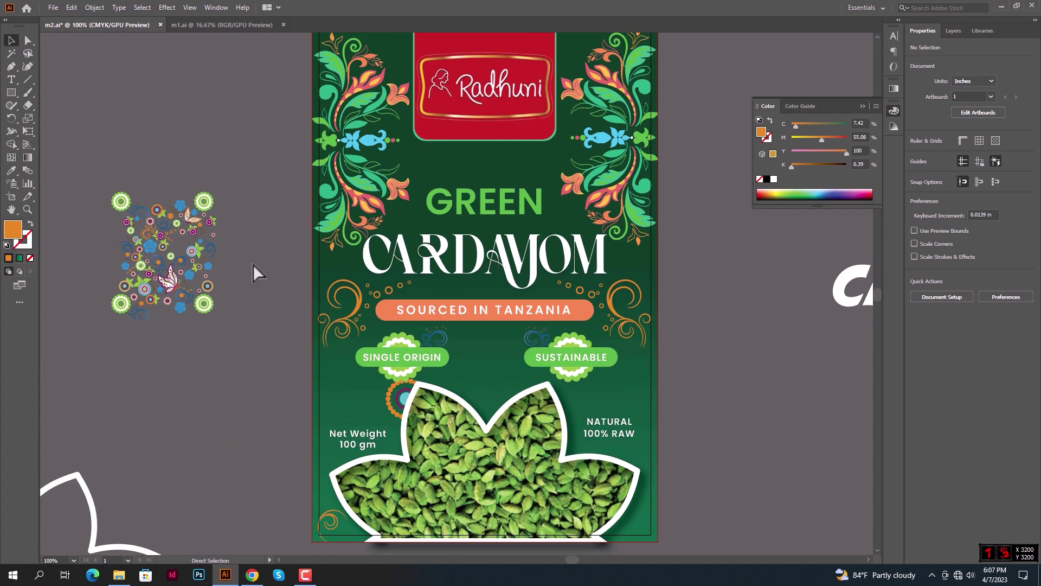
scroll(159, 326, up, 2)
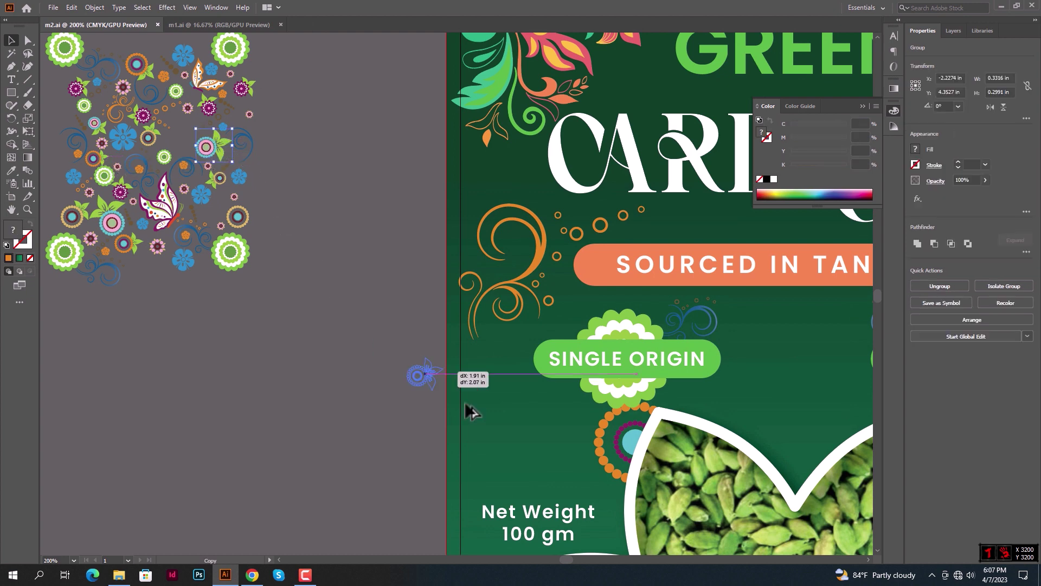
drag(223, 138, 531, 493)
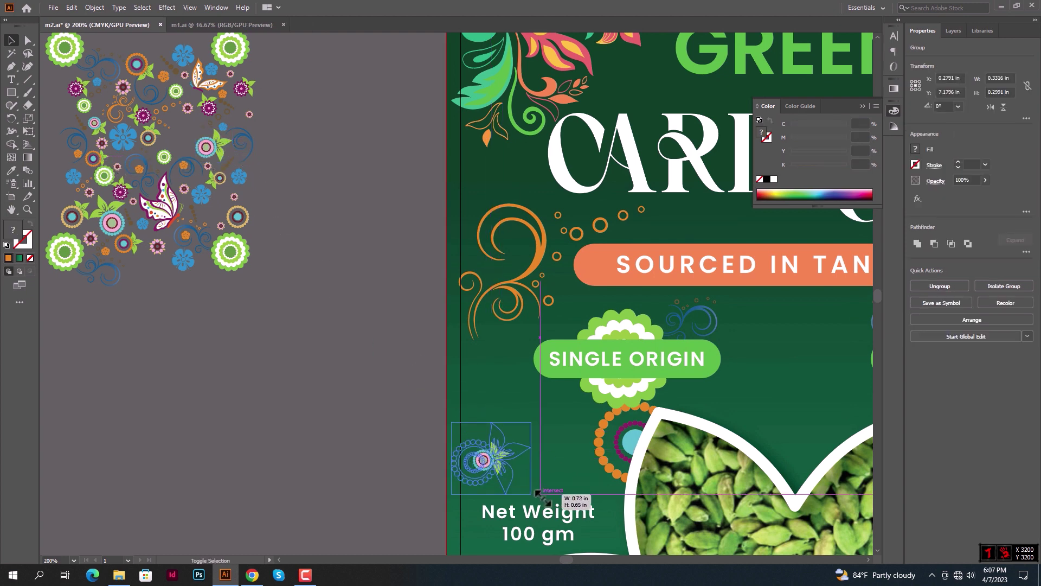
drag(545, 444, 320, 333)
click(311, 302)
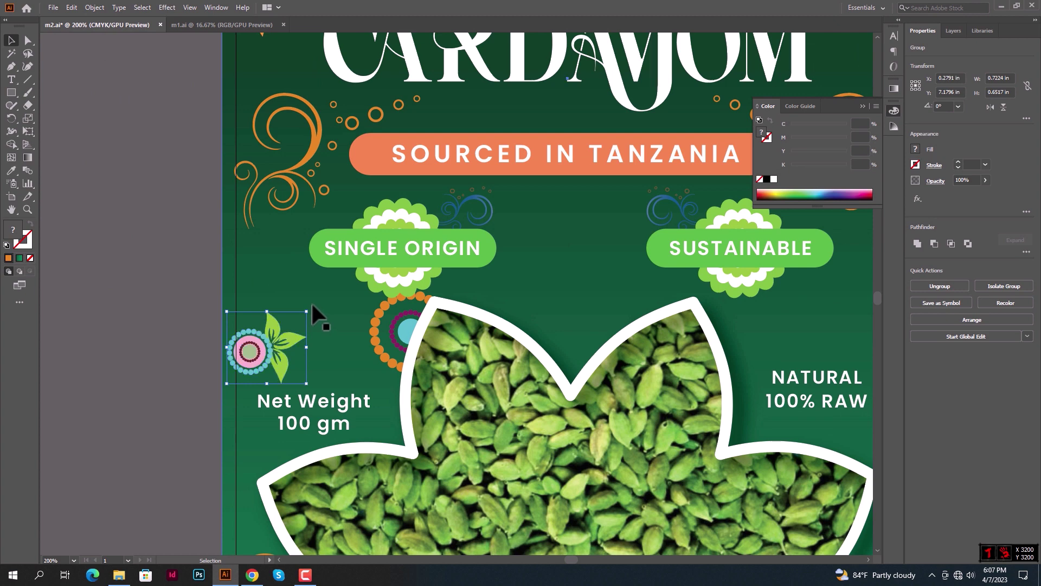
click(278, 335)
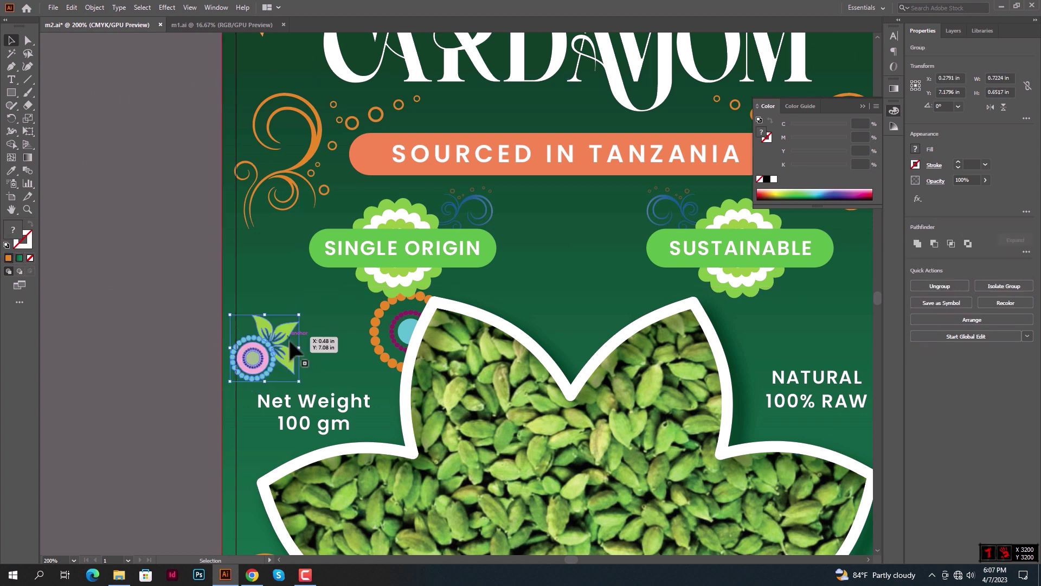
mouse_move(309, 317)
mouse_down()
mouse_move(301, 343)
mouse_move(322, 370)
mouse_move(289, 362)
mouse_move(295, 369)
mouse_move(243, 325)
mouse_up()
Ungroup the motif and move the pink circle flower off the label
scroll(290, 374, down, 1)
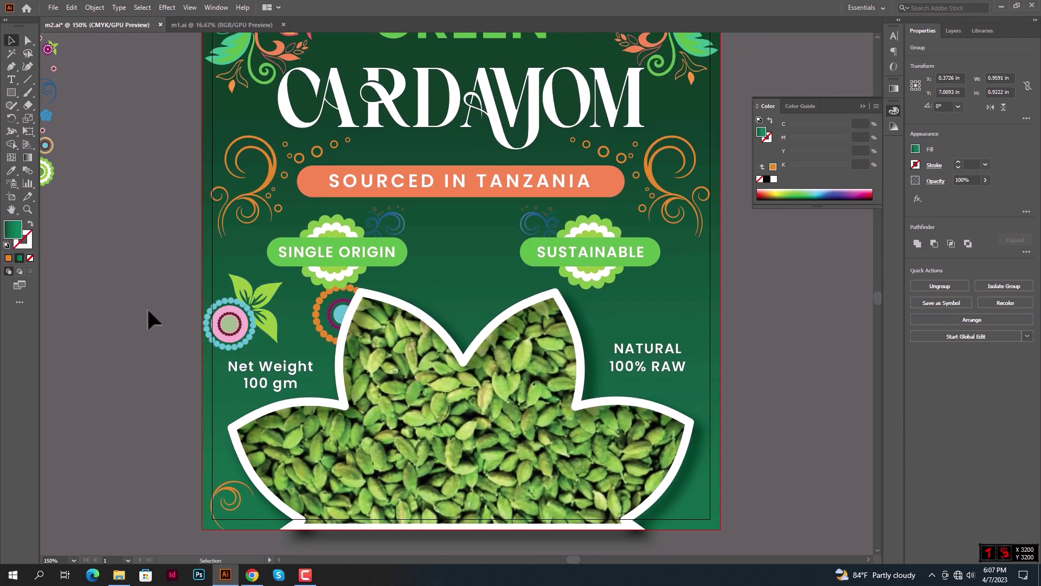
right_click(225, 326)
click(268, 417)
mouse_move(217, 360)
mouse_down()
mouse_move(325, 379)
mouse_move(190, 382)
mouse_up()
Size the leaf sprig above Net Weight and Alt-drag a copy above NATURAL 100% RAW
click(361, 334)
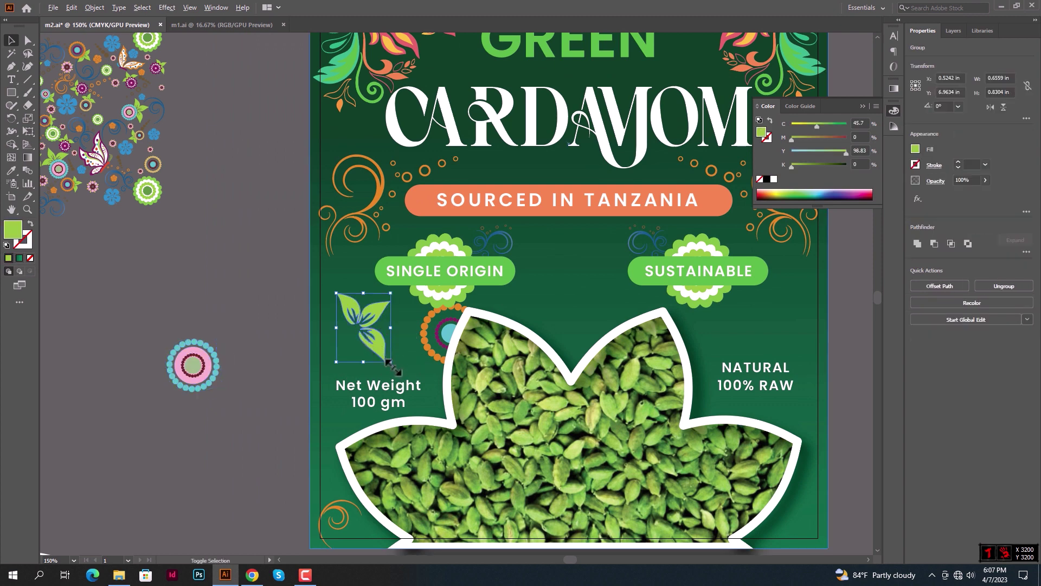
mouse_move(391, 295)
mouse_down()
mouse_move(404, 287)
mouse_move(374, 339)
mouse_up()
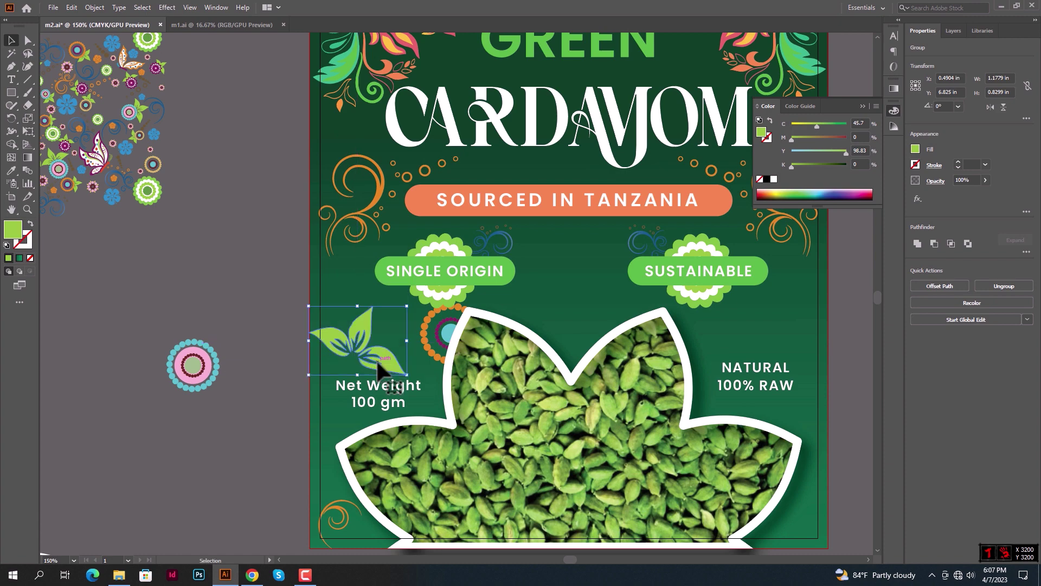
scroll(375, 369, up, 1)
drag(369, 373, 383, 372)
click(290, 355)
drag(207, 347, 54, 303)
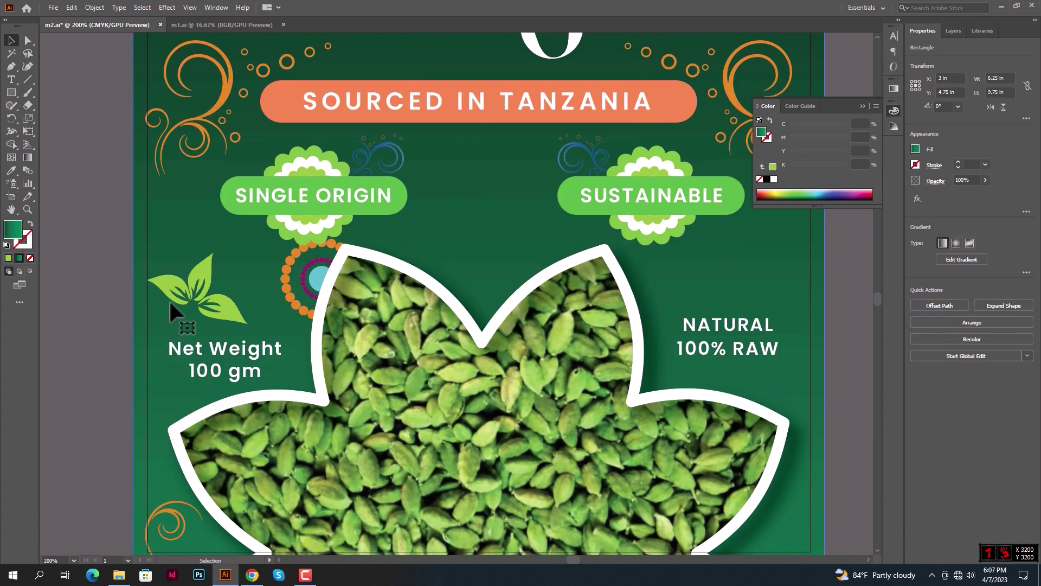
click(235, 320)
mouse_move(235, 323)
mouse_down()
mouse_move(610, 379)
mouse_move(610, 320)
mouse_up()
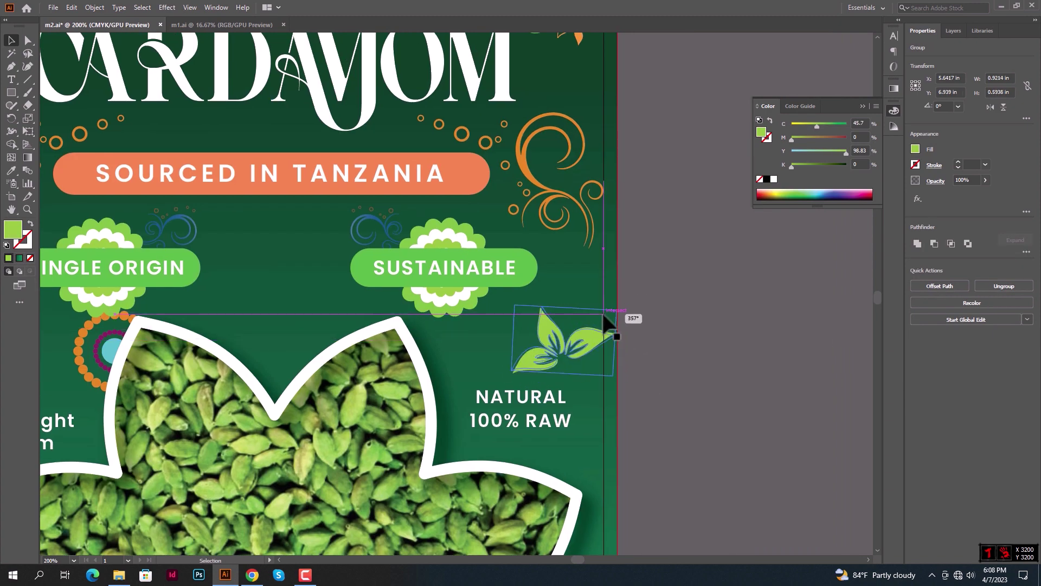
Reflect a vertical copy of the bottom-left orange swirl and nudge it into the bottom-right corner
click(672, 392)
key(ctrl+0)
key(ctrl+equal)
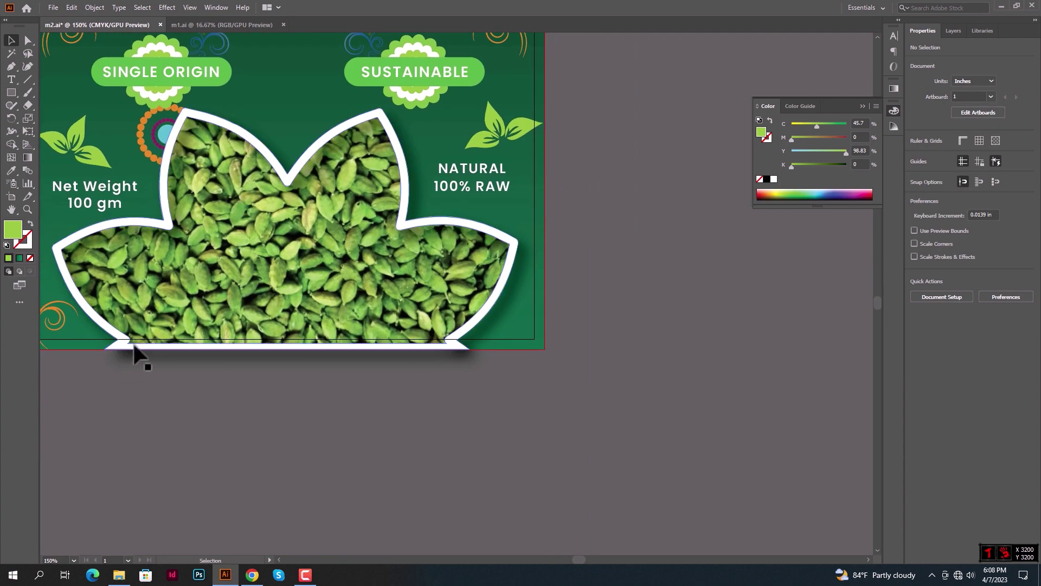
drag(135, 353, 183, 327)
right_click(181, 324)
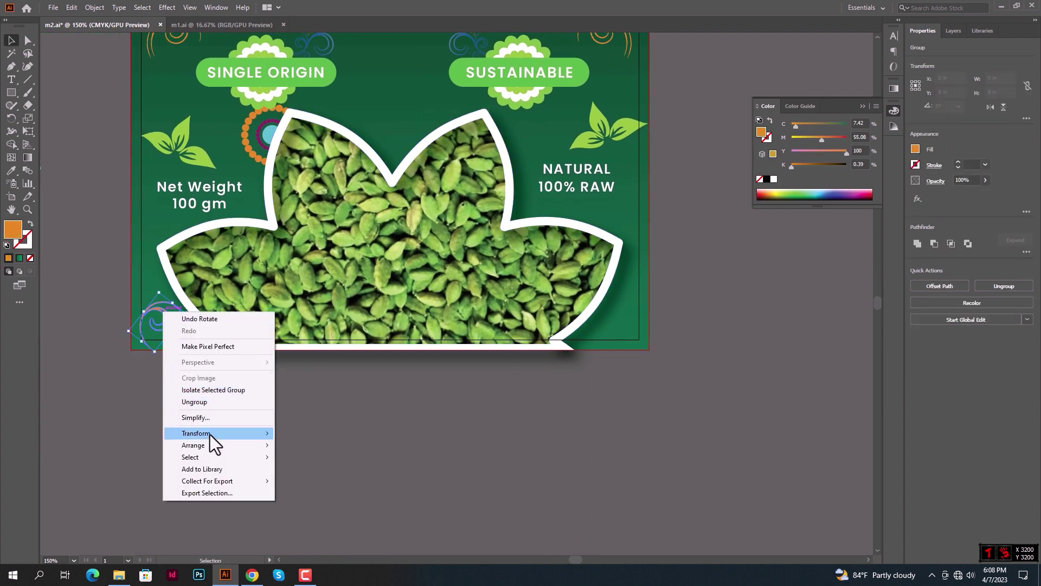
mouse_move(197, 433)
click(302, 469)
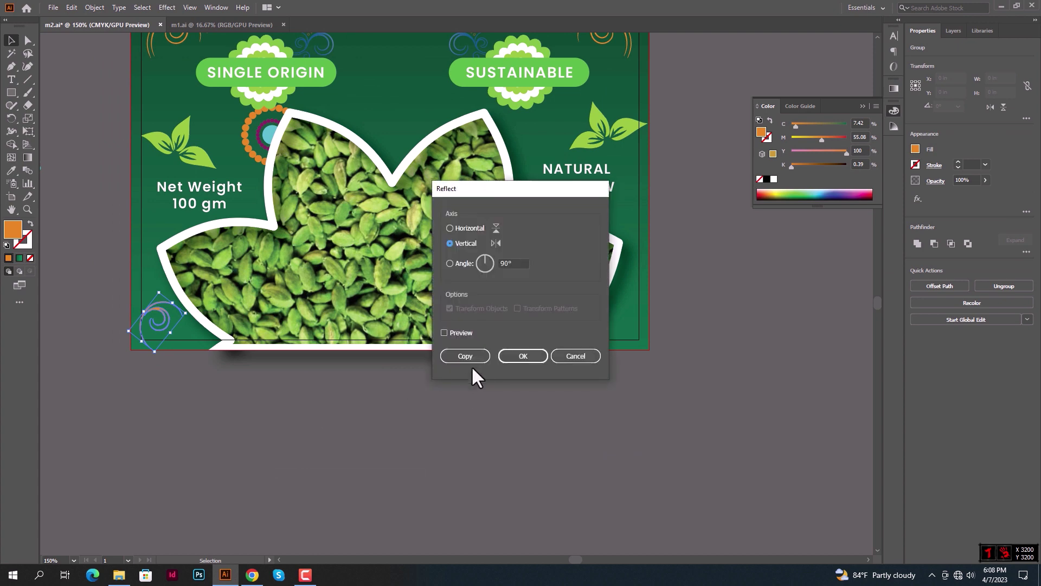
click(471, 356)
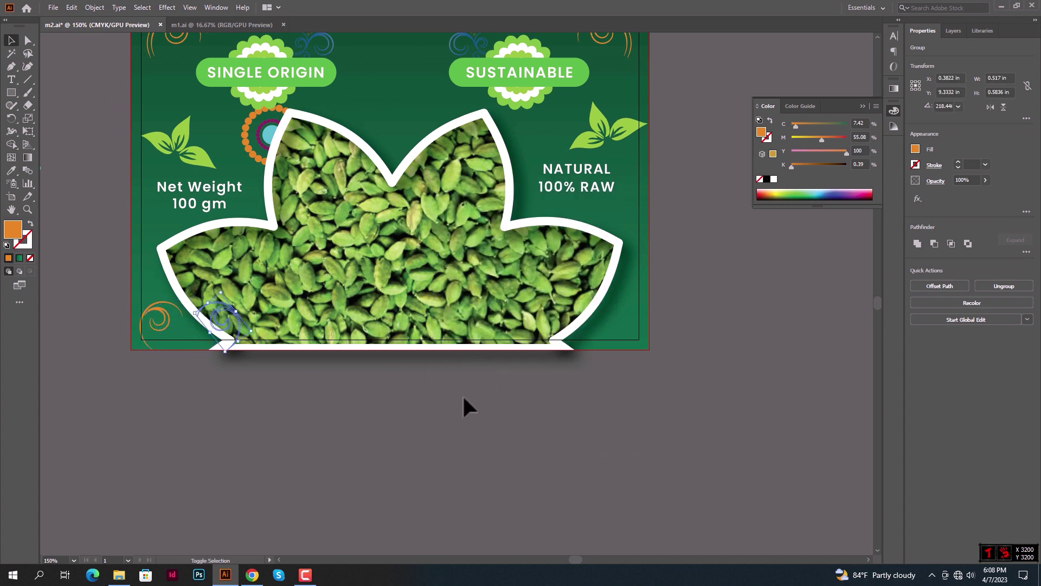
key(shift+Right)
key(shift+Right)
key(shift+Right)
key(shift+Right)
key(shift+Right)
key(shift+Right)
key(shift+Right)
key(shift+Right)
key(shift+Right)
key(shift+Right)
key(shift+Right)
key(shift+Right)
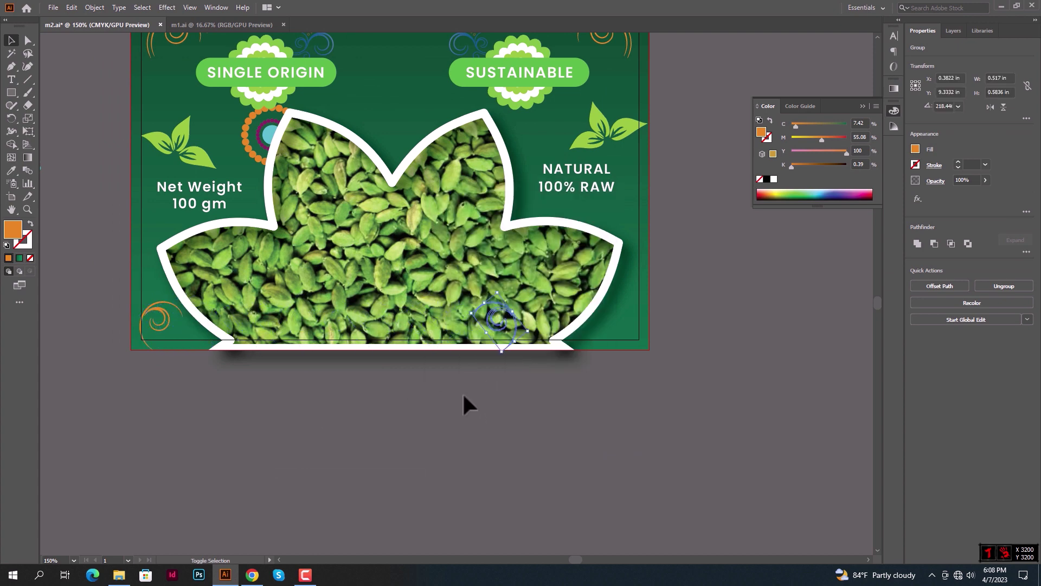
key(shift+Right)
key(shift+Right)
key(shift+Right)
key(shift+Right)
key(shift+Right)
key(shift+Right)
key(shift+Right)
key(shift+Right)
key(shift+Right)
key(shift+Right)
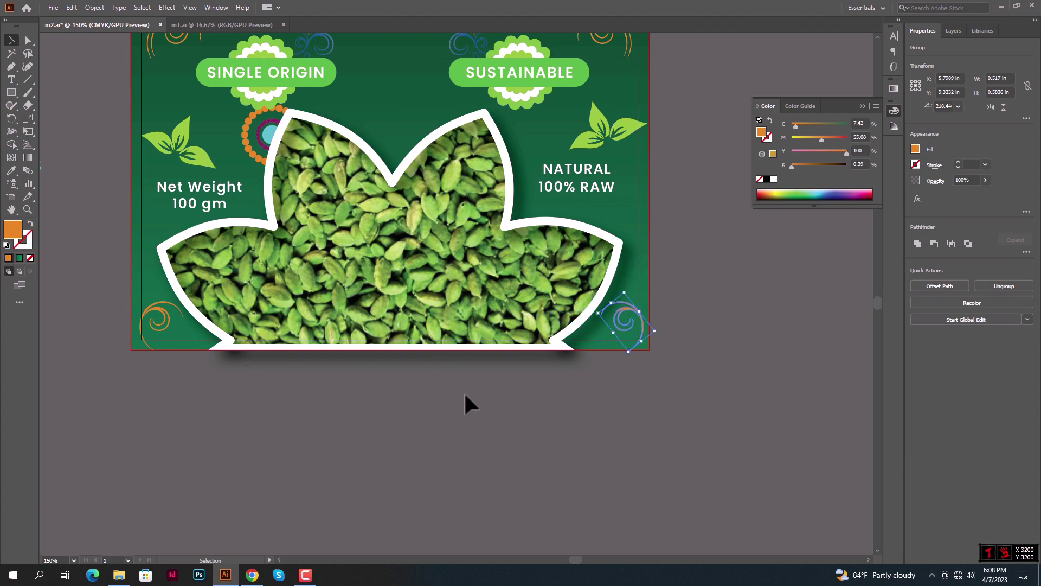
key(Left)
key(Left)
Place a small dot cluster from the pattern beside the left leaf sprig and enlarge it
click(621, 480)
scroll(613, 479, up, 1)
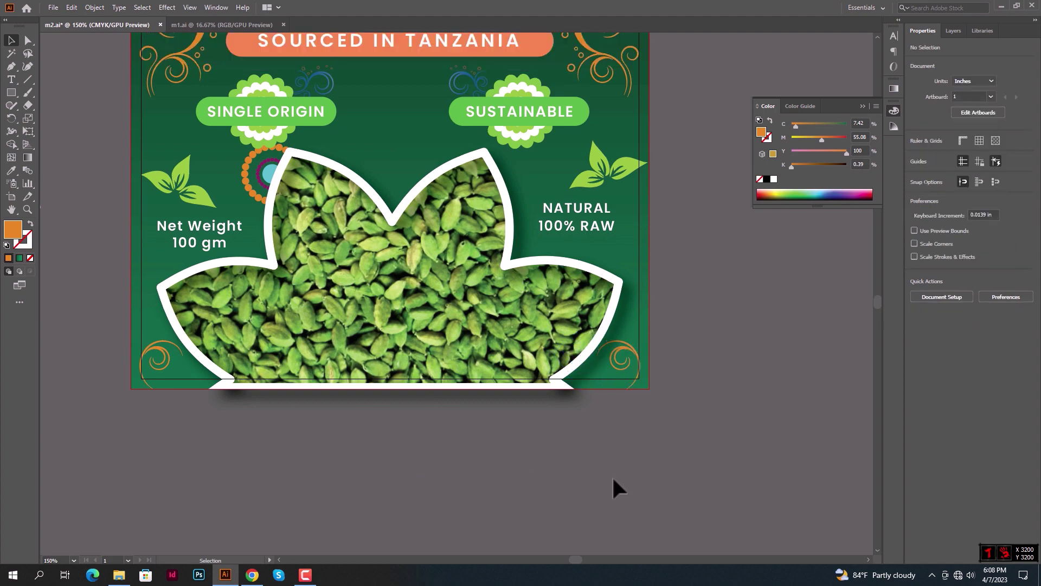
scroll(492, 349, left, 5)
scroll(378, 199, up, 2)
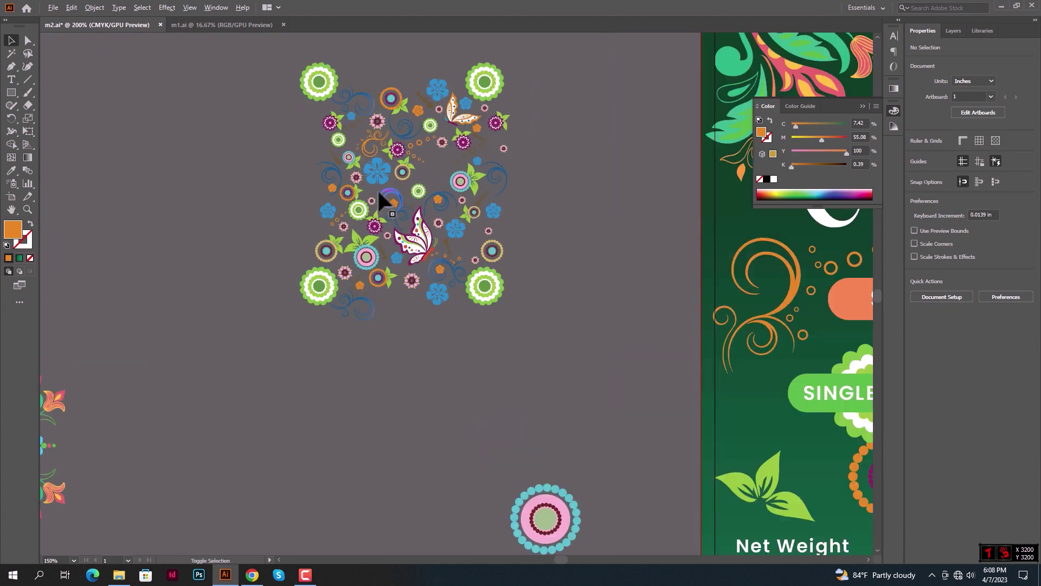
scroll(378, 194, up, 1)
scroll(366, 215, up, 1)
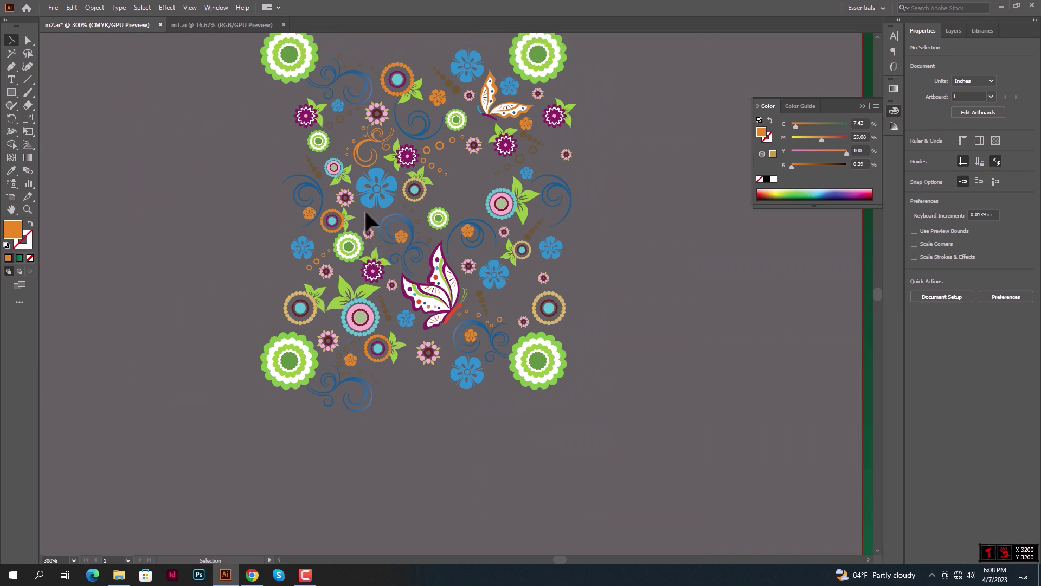
click(451, 85)
scroll(452, 92, down, 1)
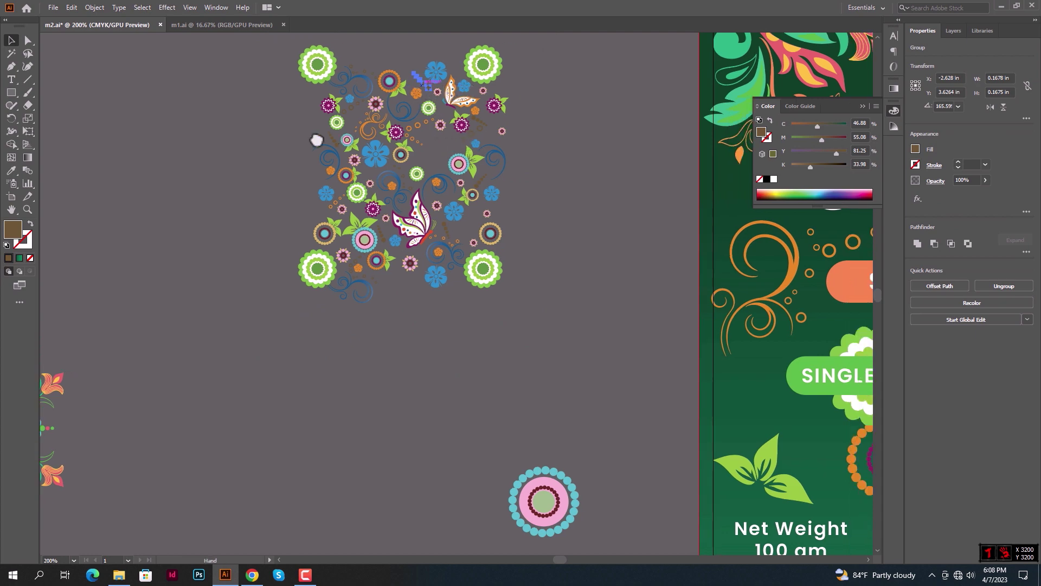
drag(316, 139, 92, 135)
mouse_move(315, 190)
mouse_down()
mouse_move(516, 430)
mouse_move(428, 320)
mouse_move(389, 297)
mouse_move(412, 317)
mouse_up()
scroll(519, 437, up, 1)
scroll(401, 320, down, 1)
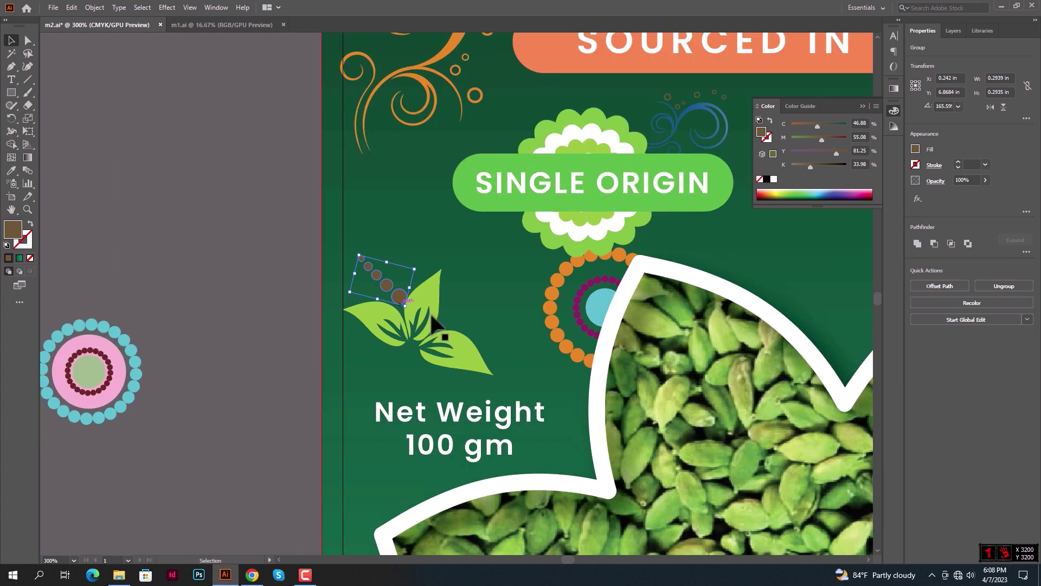
drag(258, 271, 150, 237)
Copy the dot cluster beside the right leaf sprig
click(138, 229)
scroll(135, 228, down, 2)
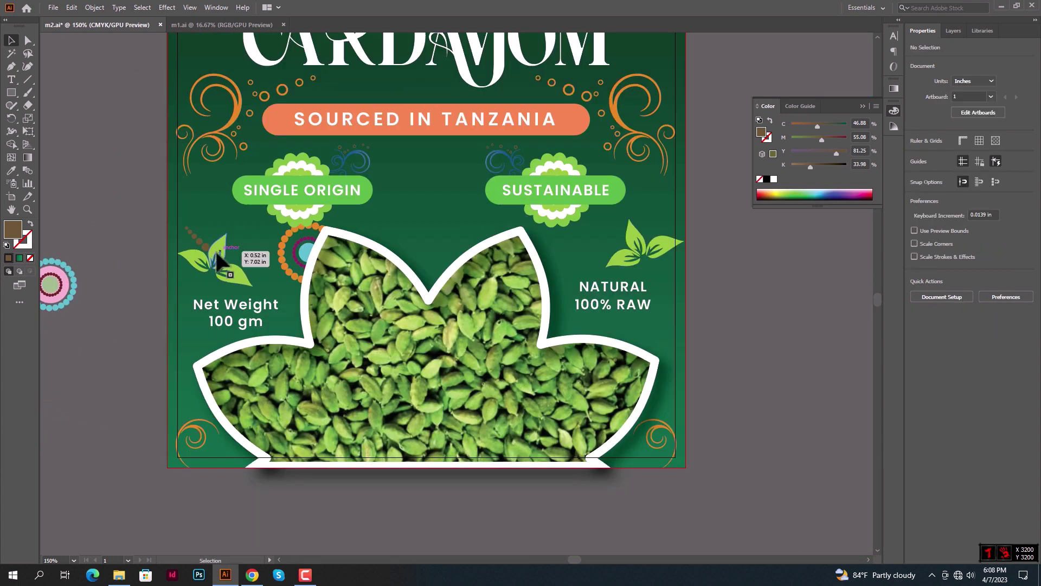
drag(213, 247, 629, 245)
click(749, 315)
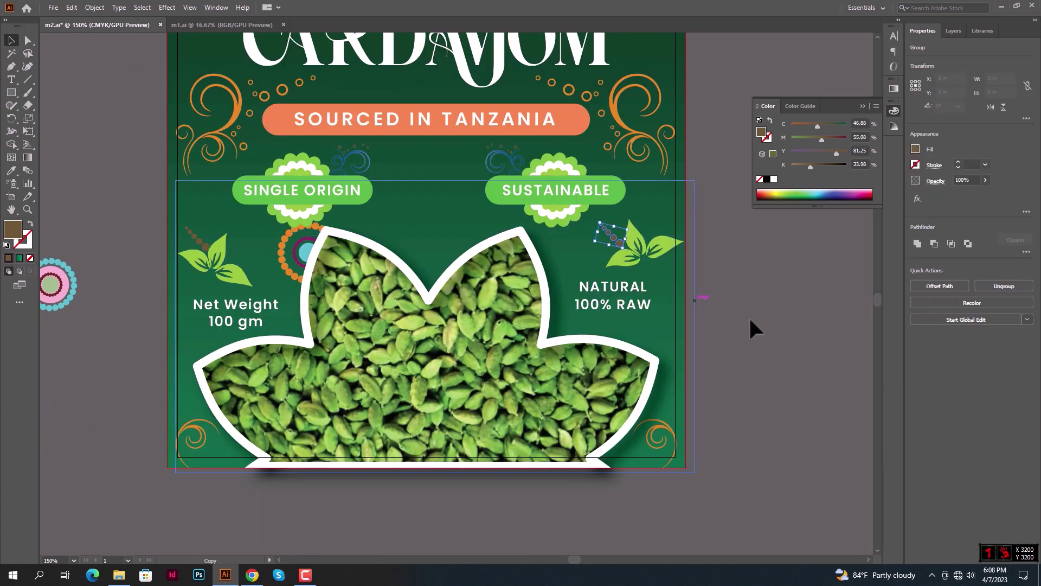
Copy a green flower from the pattern onto the lotus photo and send it behind the frame
scroll(741, 314, up, 2)
scroll(741, 314, down, 1)
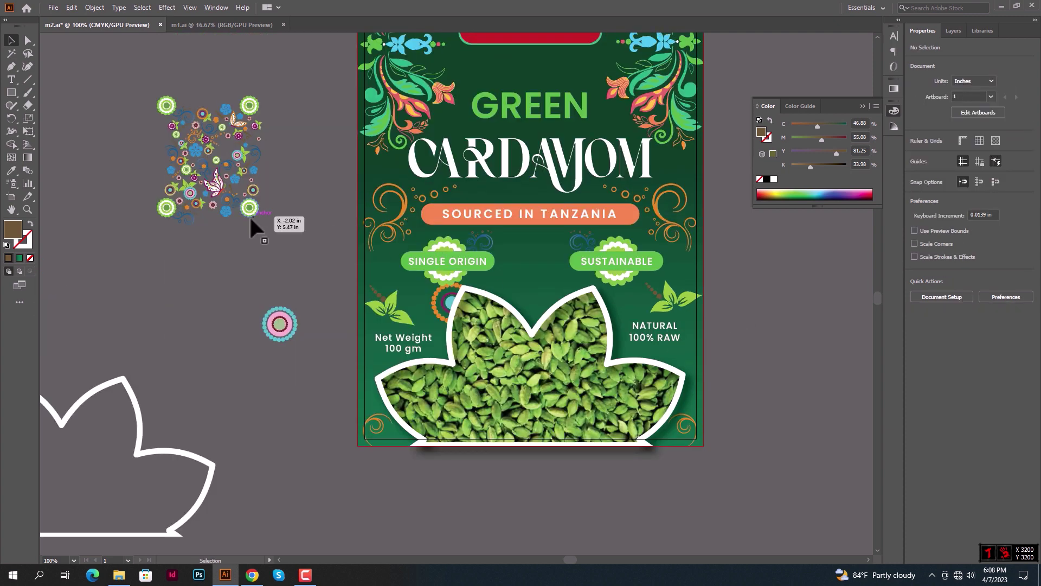
scroll(184, 200, up, 1)
scroll(303, 228, right, 2)
scroll(303, 228, down, 1)
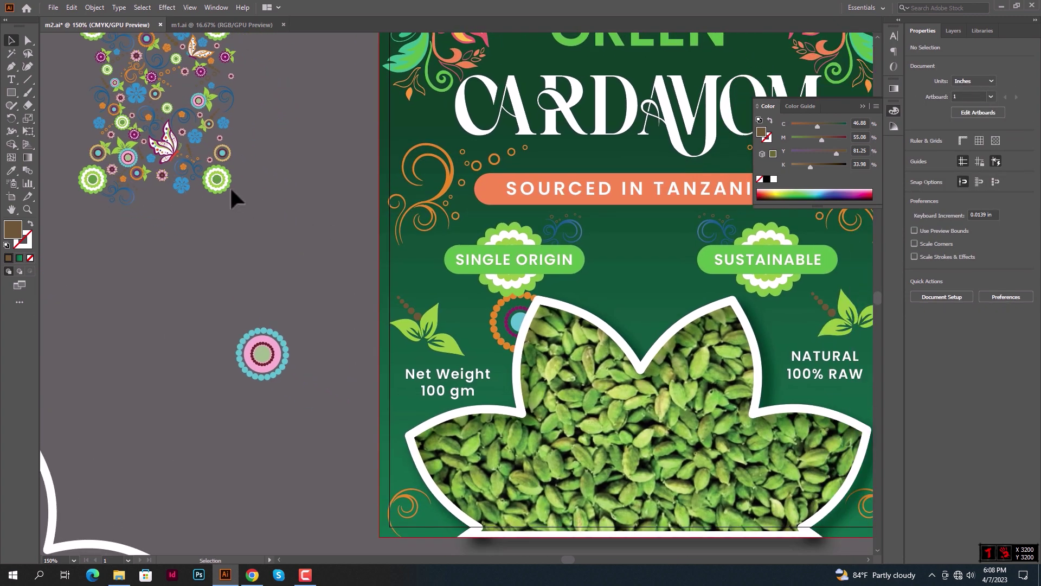
click(222, 195)
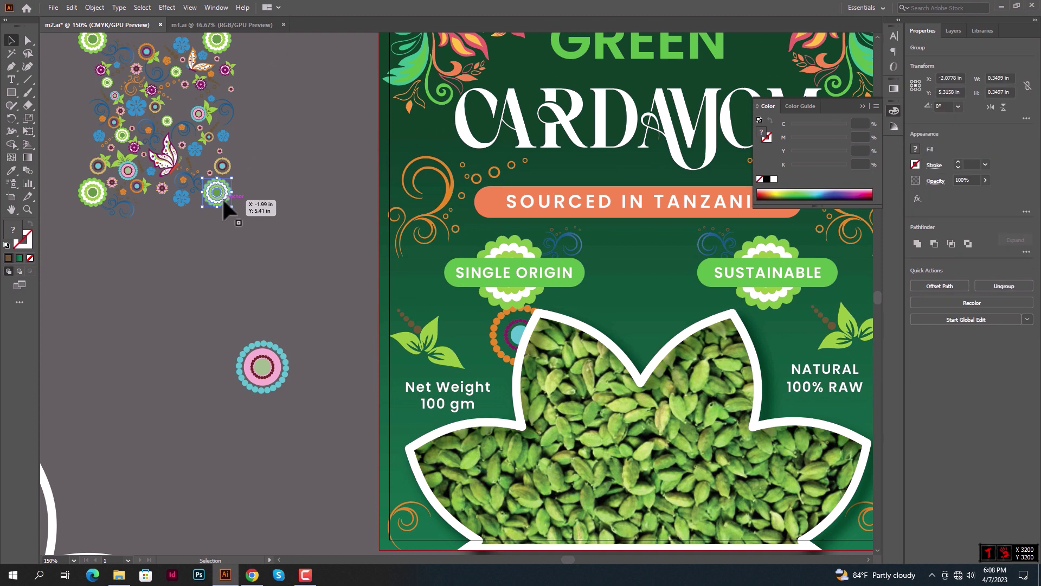
mouse_move(223, 202)
mouse_down()
mouse_move(647, 381)
mouse_move(712, 464)
mouse_move(710, 455)
mouse_up()
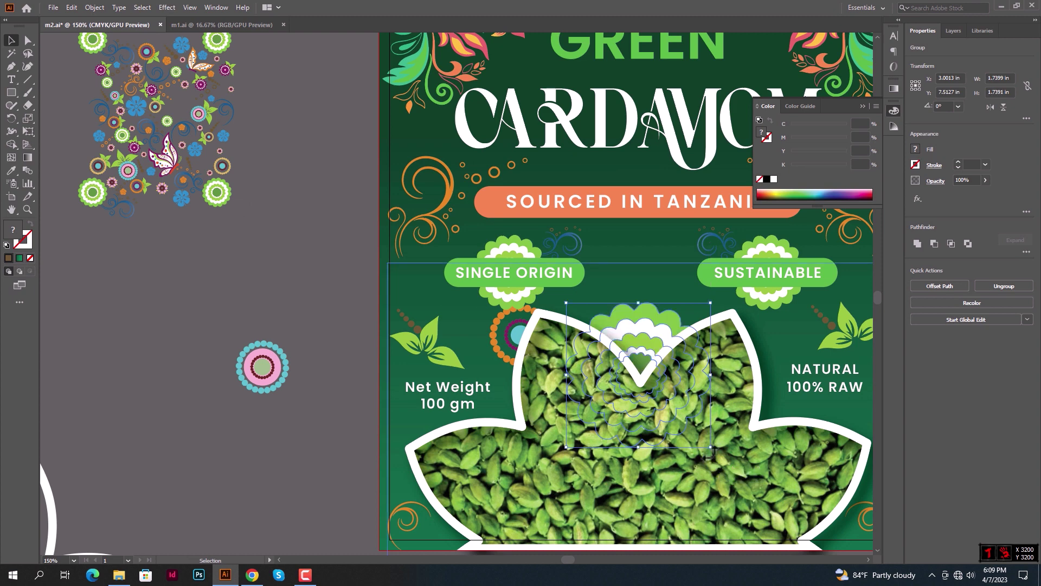
key(ctrl+[)
click(284, 281)
Add two more copies of the green flower behind the lotus frame
key(ctrl+minus)
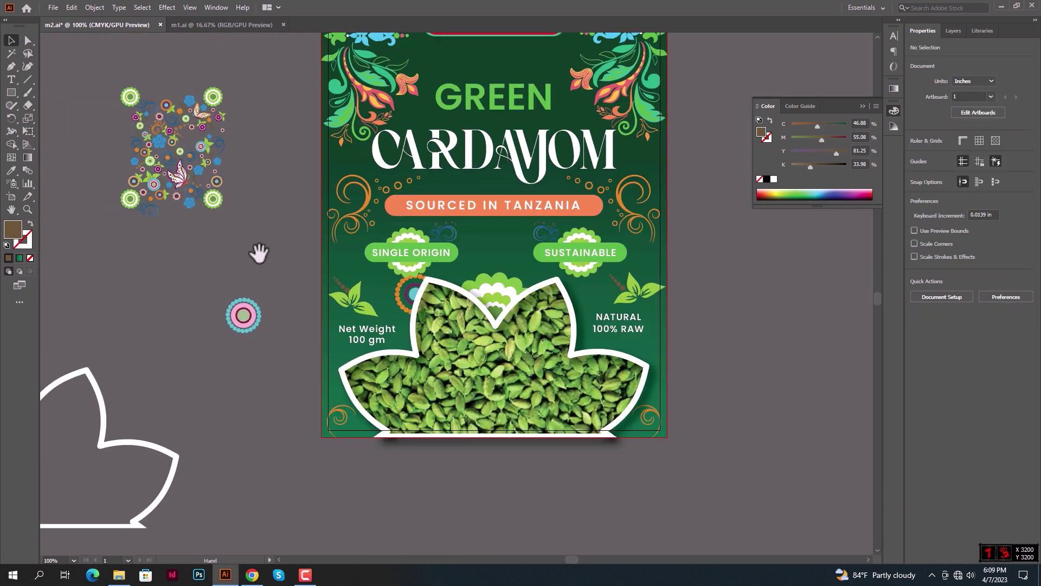
mouse_move(494, 295)
mouse_down()
mouse_move(551, 328)
mouse_move(559, 322)
mouse_up()
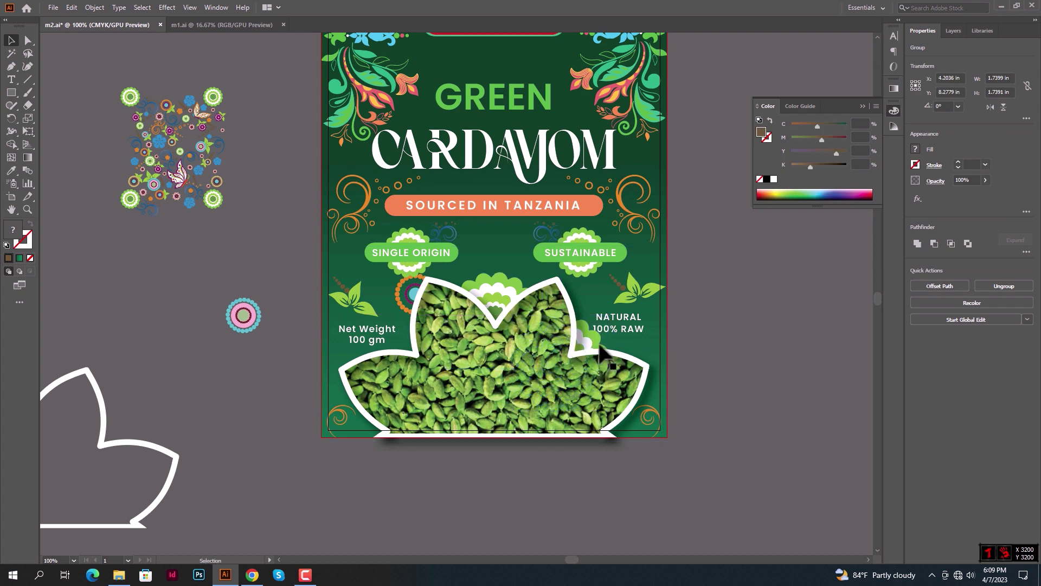
key(ctrl+shift+a)
alt+drag(495, 284, 433, 344)
Reposition the NATURAL 100% RAW text and nudge the right leaf sprig into place
click(709, 373)
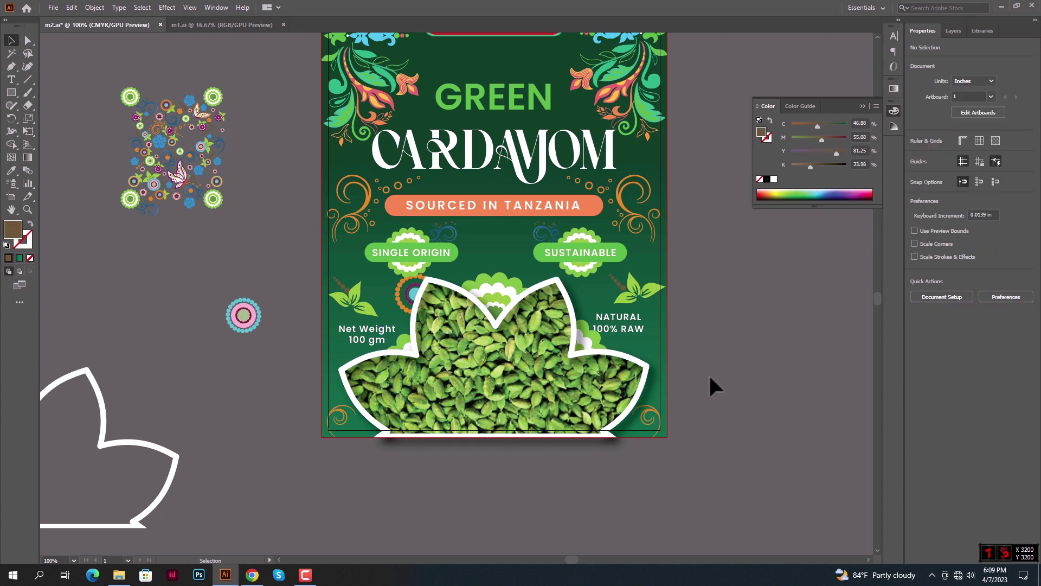
alt+scroll(707, 372, up, 1)
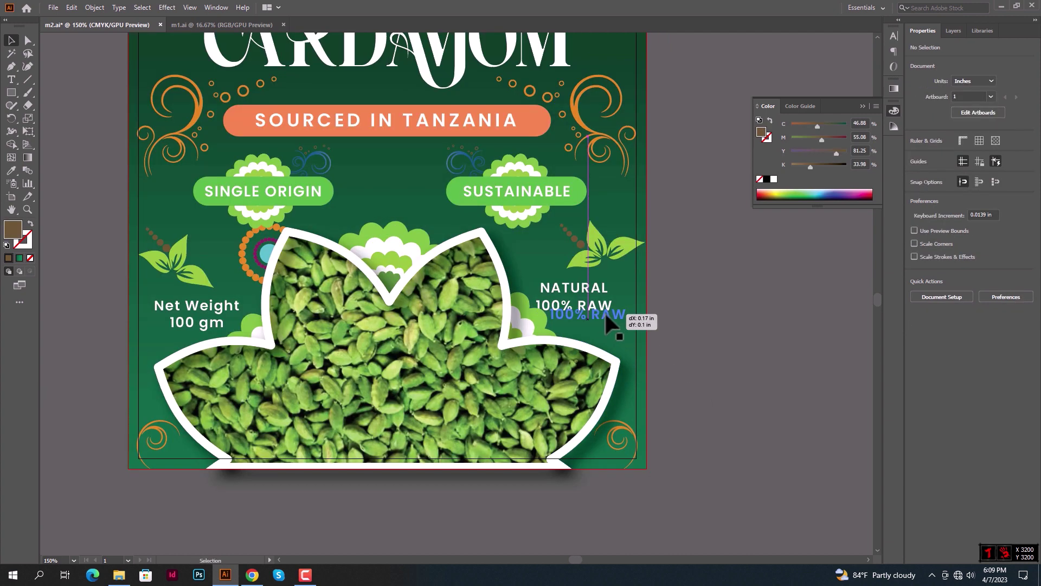
mouse_move(604, 311)
mouse_down()
mouse_move(617, 319)
mouse_move(604, 253)
mouse_up()
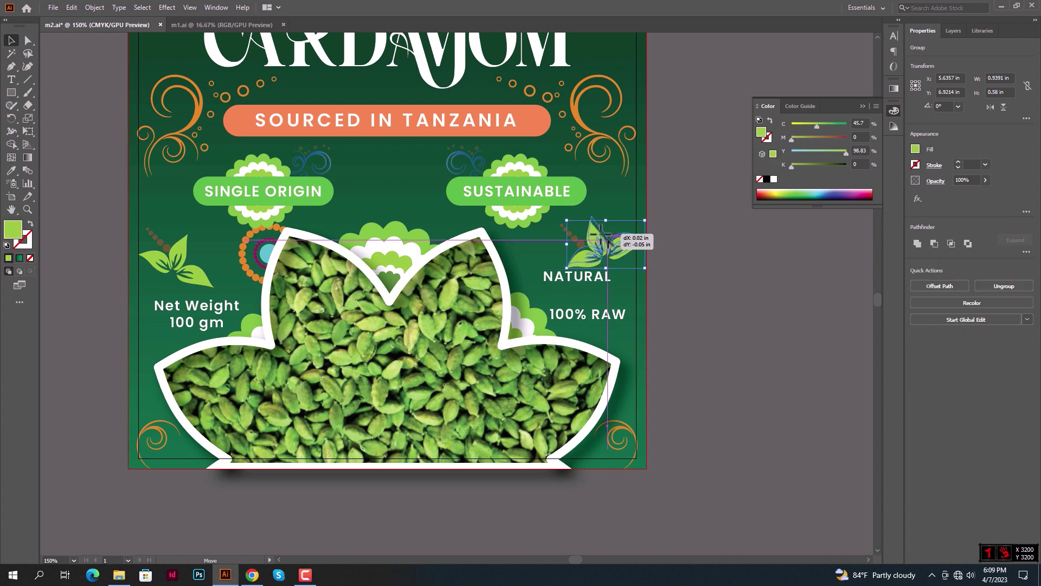
drag(596, 314, 587, 295)
Raise the Net Weight text, the left leaf sprig and the brown dots group
click(196, 311)
scroll(338, 359, up, 2)
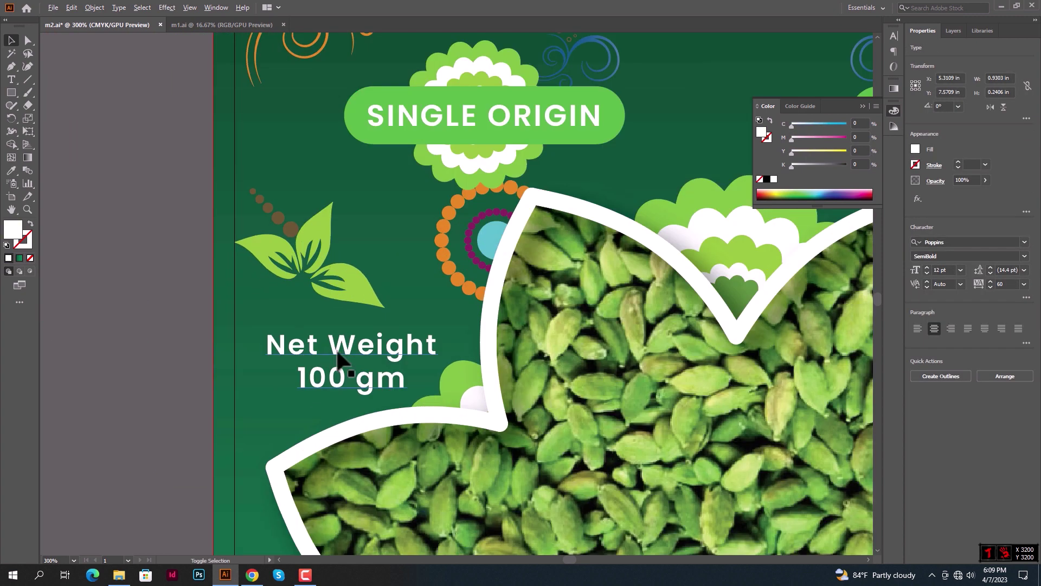
drag(347, 358, 347, 345)
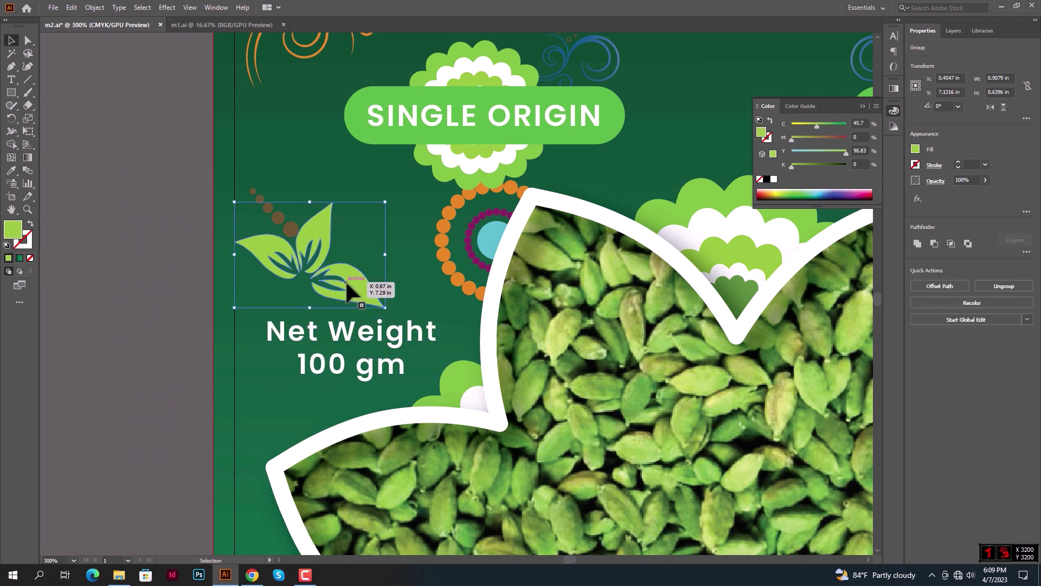
drag(354, 280, 355, 260)
drag(260, 196, 259, 162)
scroll(259, 163, down, 2)
click(175, 149)
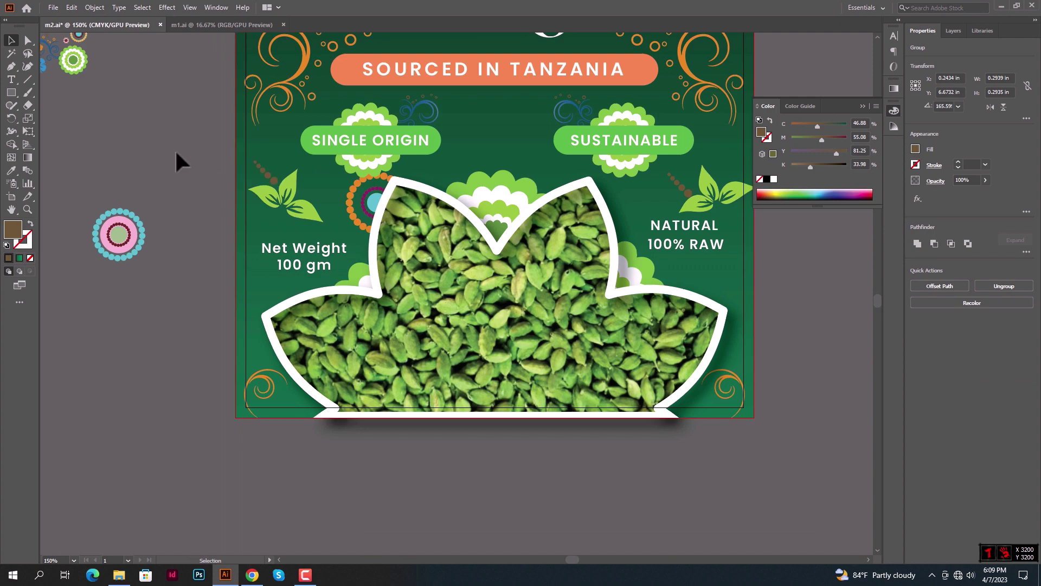
scroll(174, 149, down, 1)
scroll(162, 162, down, 1)
mouse_move(170, 333)
mouse_down()
mouse_move(234, 342)
mouse_move(203, 298)
mouse_up()
scroll(235, 333, up, 1)
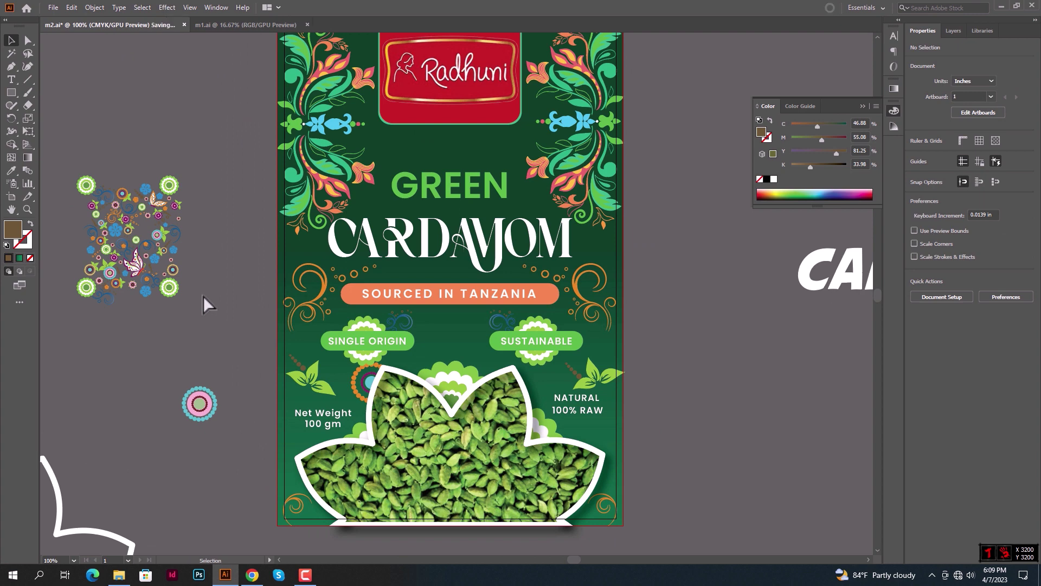
Copy the dotted circle ornament from the pattern below the Radhuni logo, nudged up
scroll(867, 558, up, 3)
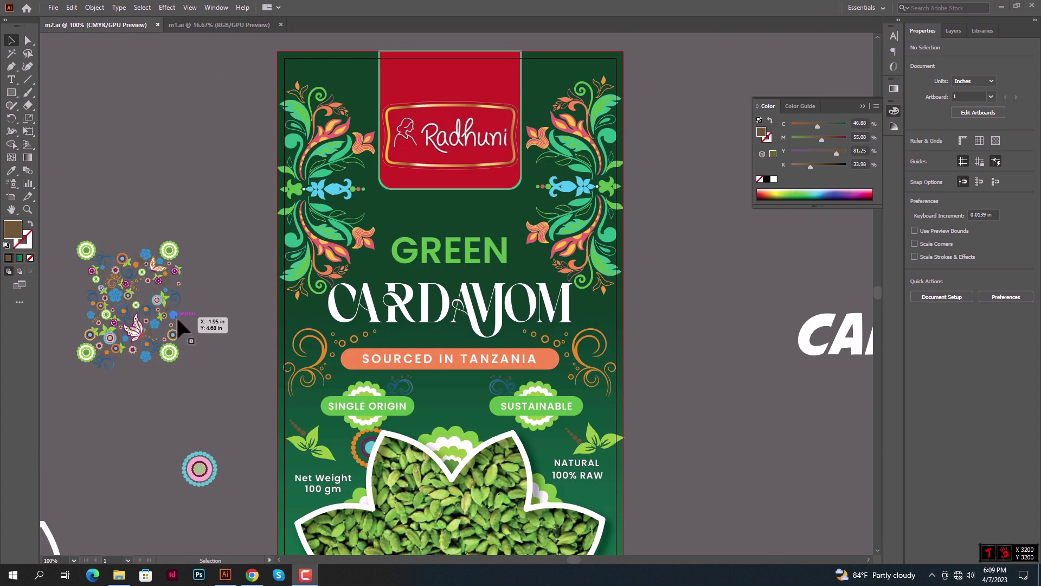
scroll(107, 293, up, 1)
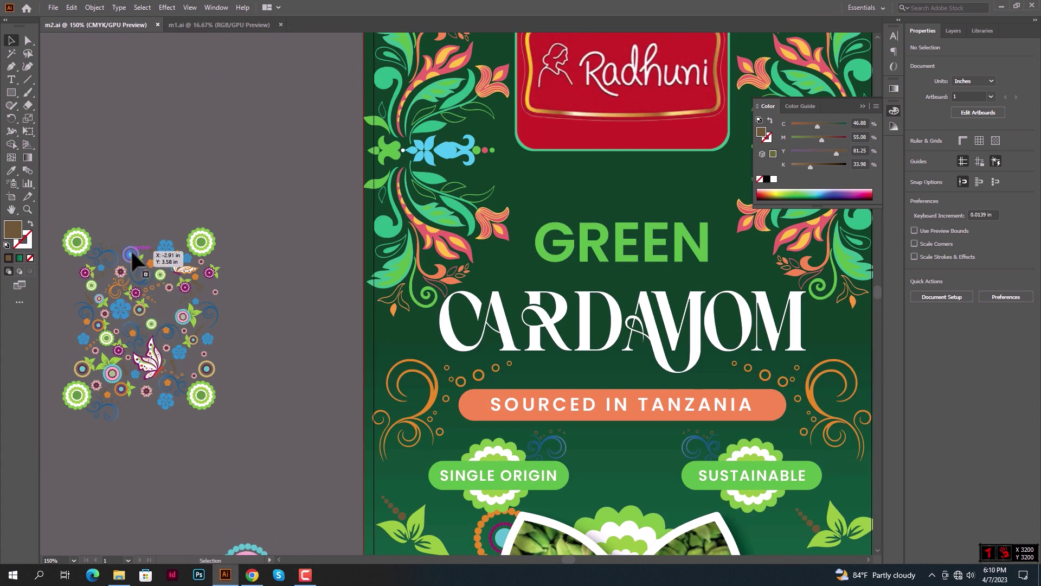
mouse_move(132, 259)
mouse_down()
mouse_move(623, 161)
mouse_move(664, 208)
mouse_up()
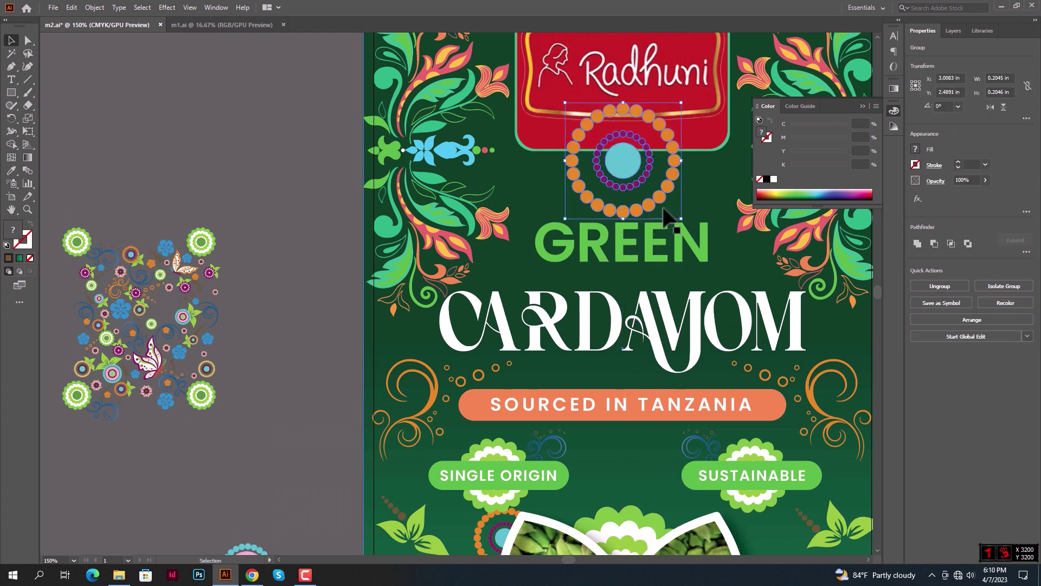
key(Up)
key(Up)
key(Up)
key(Up)
key(Up)
key(Up)
key(Up)
key(Up)
key(Up)
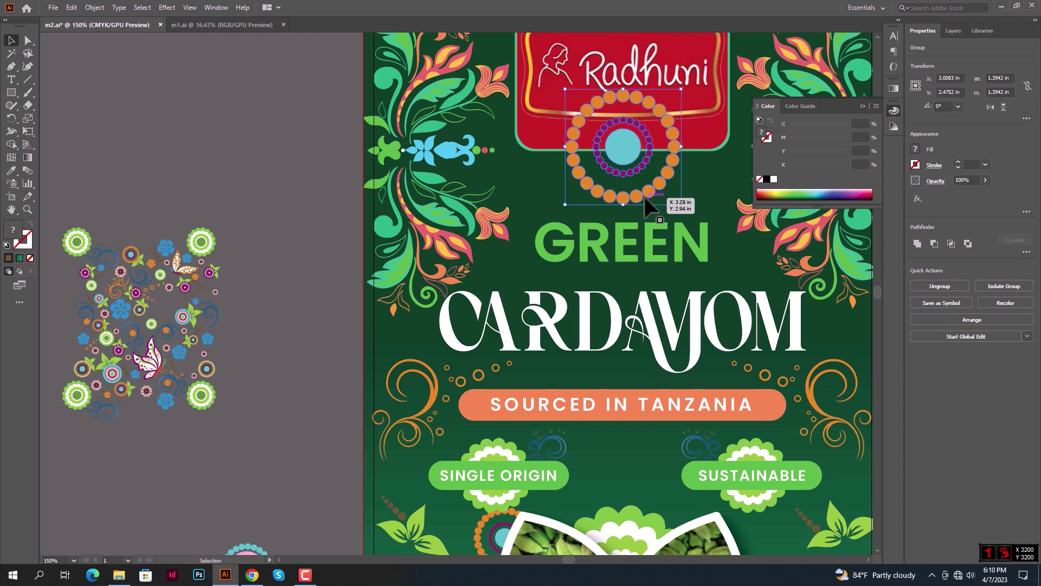
key(Up)
key(Up)
key(Up)
click(644, 196)
scroll(642, 182, up, 5)
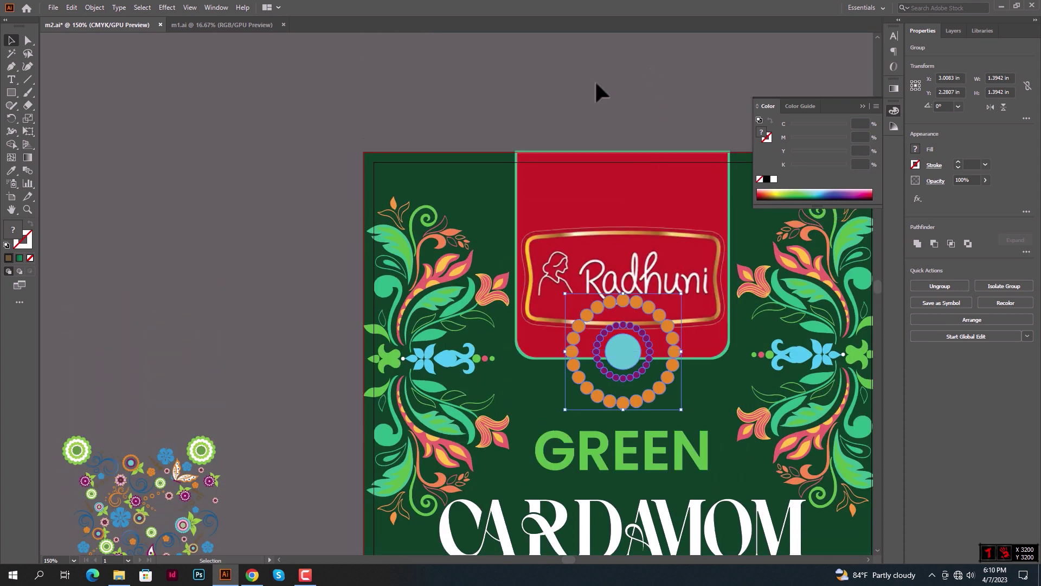
Bring the red Radhuni label to front and tuck the circle under its bottom edge
click(613, 249)
right_click(613, 254)
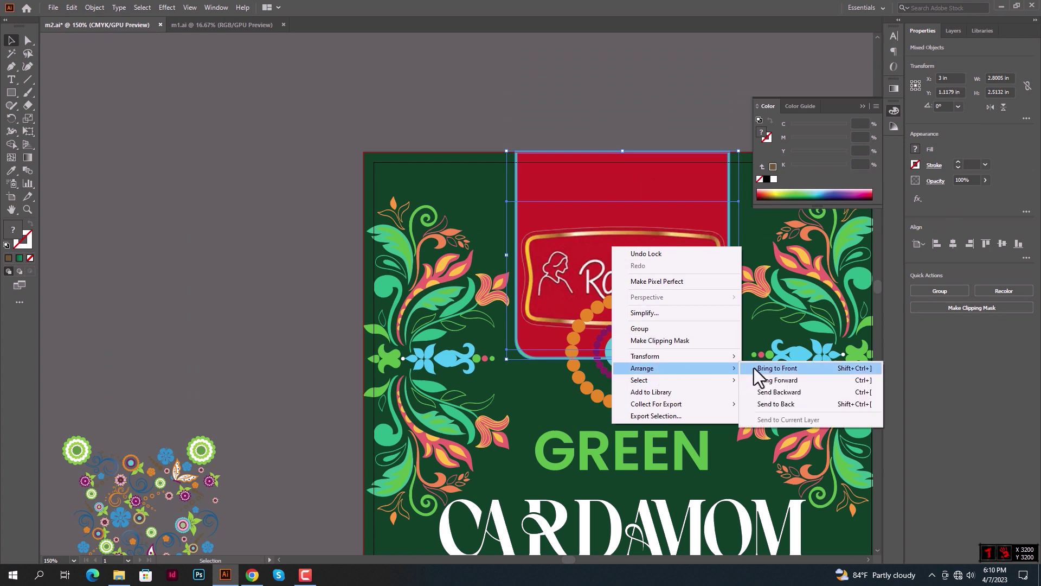
click(754, 368)
click(633, 86)
drag(623, 391, 618, 377)
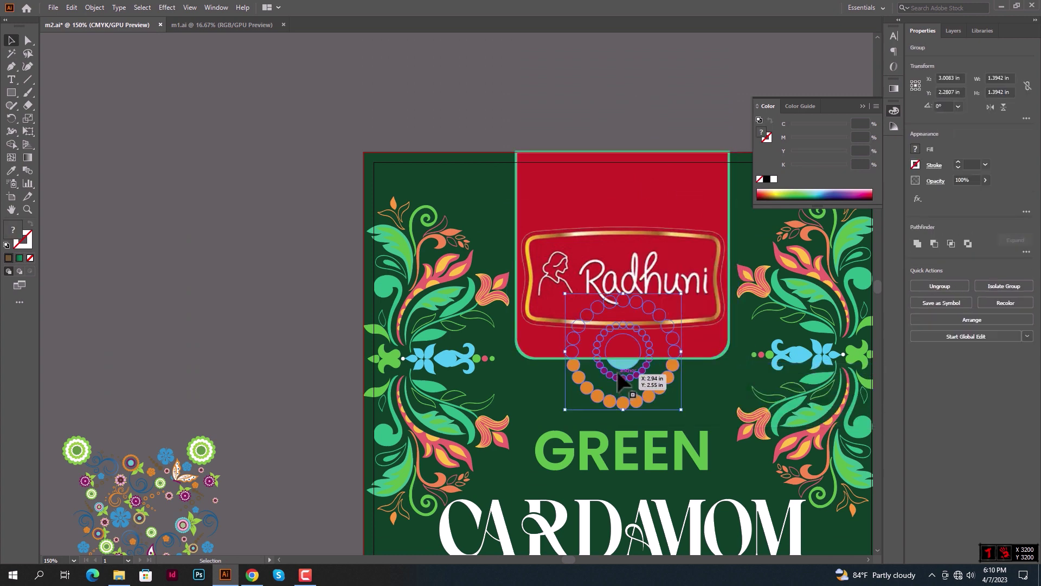
click(249, 293)
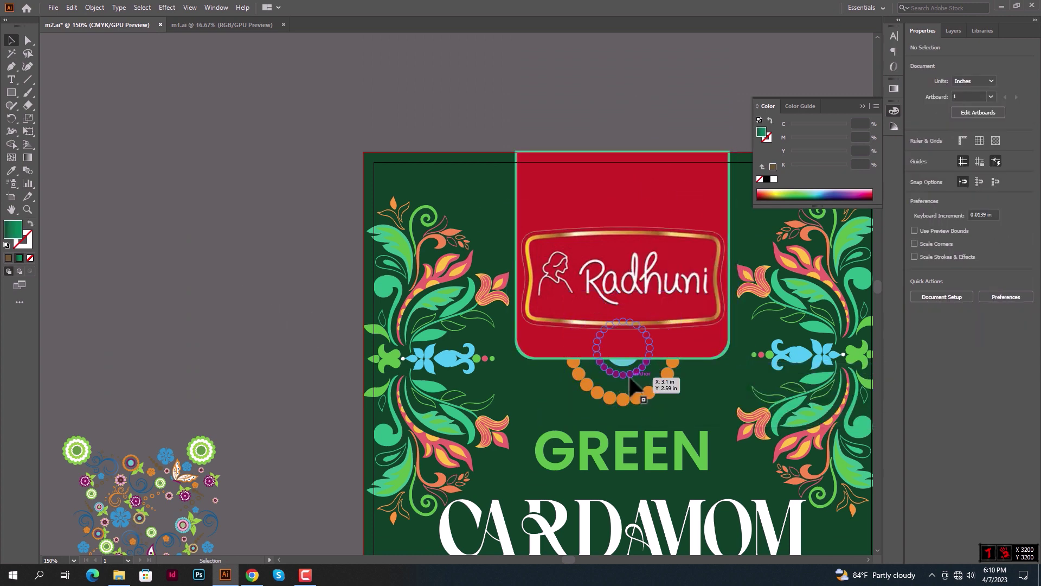
Ungroup the circle ornament and recolour its purple dotted ring with the teal leaf colour
click(631, 380)
right_click(642, 379)
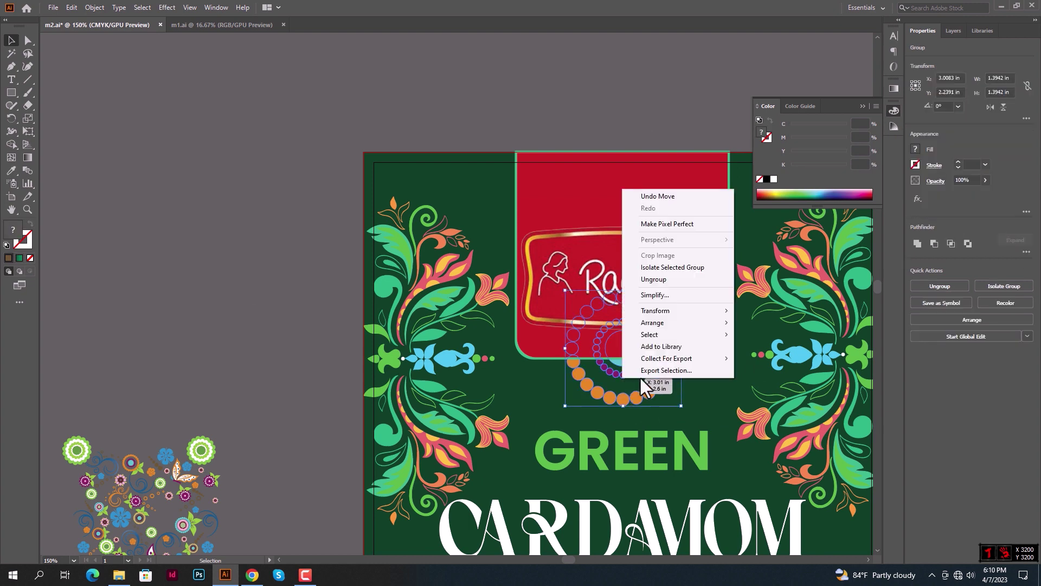
click(676, 283)
click(635, 373)
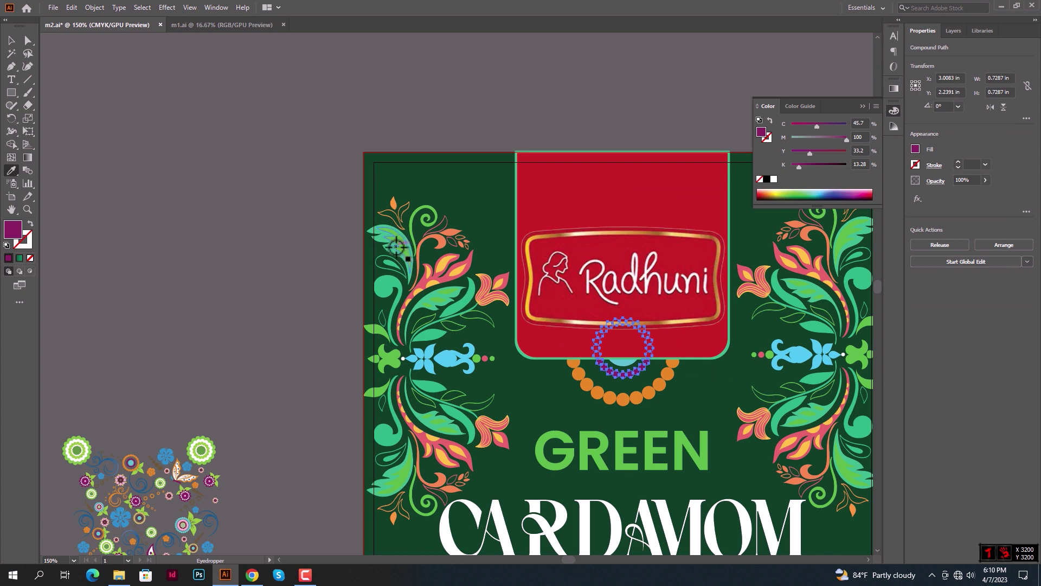
click(392, 250)
click(10, 41)
click(506, 309)
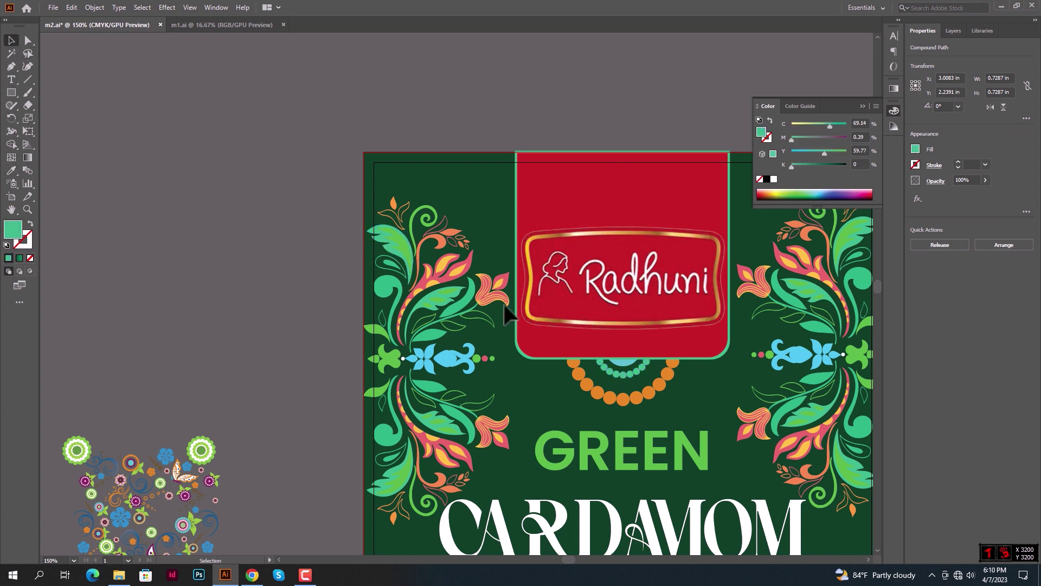
click(624, 365)
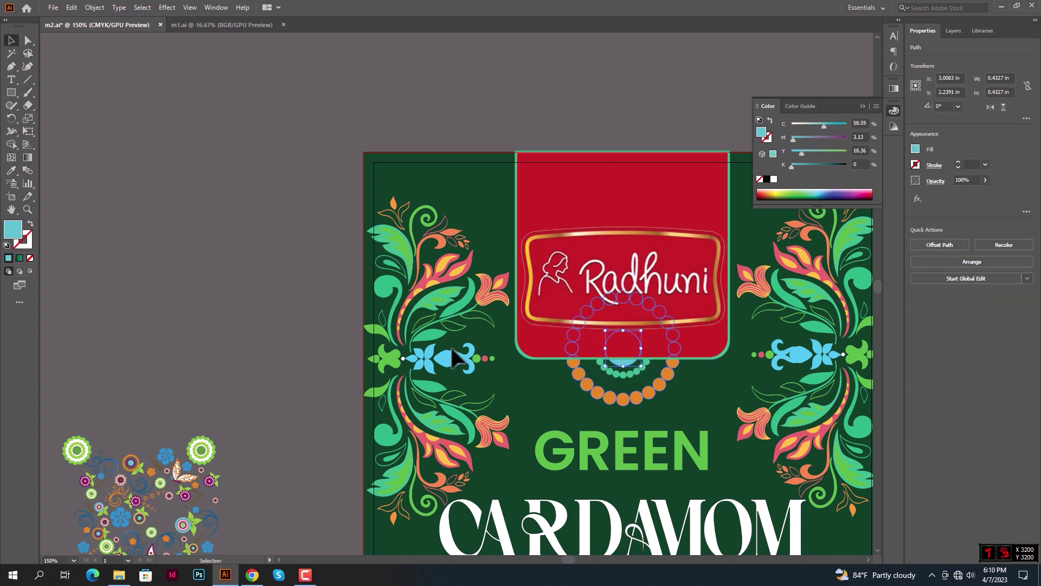
click(225, 271)
scroll(225, 271, down, 2)
scroll(224, 269, down, 1)
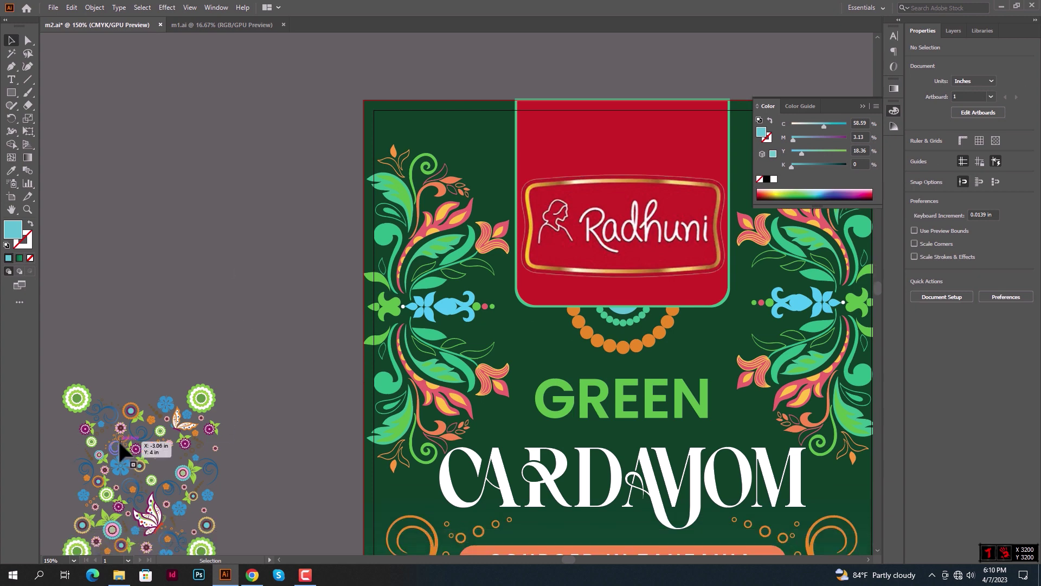
Copy an orange swirl from the pattern to the left of the orange beads
mouse_move(112, 442)
mouse_down()
mouse_move(552, 327)
mouse_move(568, 340)
mouse_up()
scroll(557, 335, up, 2)
click(122, 279)
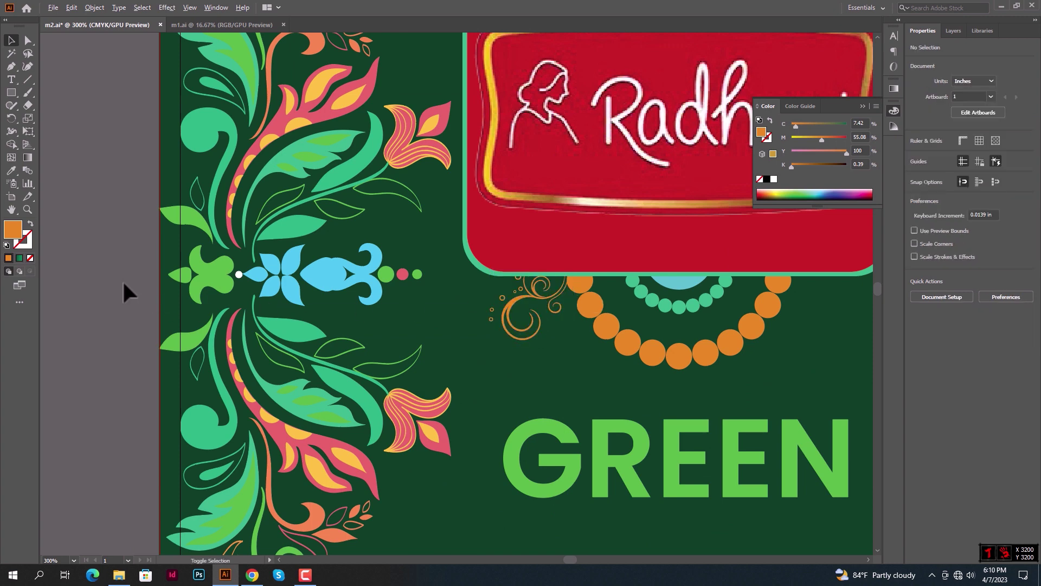
scroll(122, 279, down, 1)
drag(348, 273, 348, 274)
Reflect a copy of the swirl and shift it to the beads' right side
right_click(350, 275)
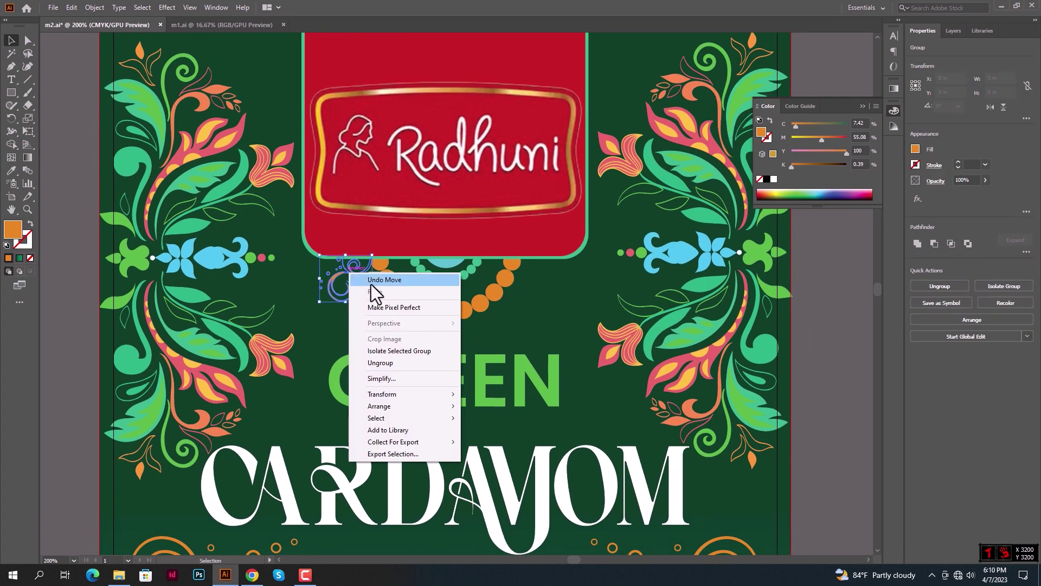
mouse_move(379, 405)
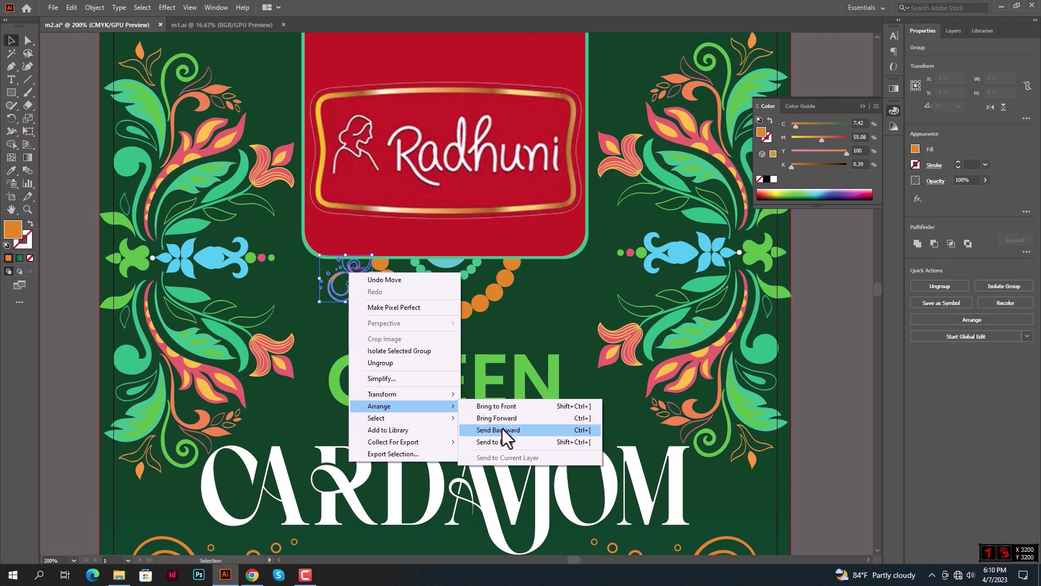
click(518, 428)
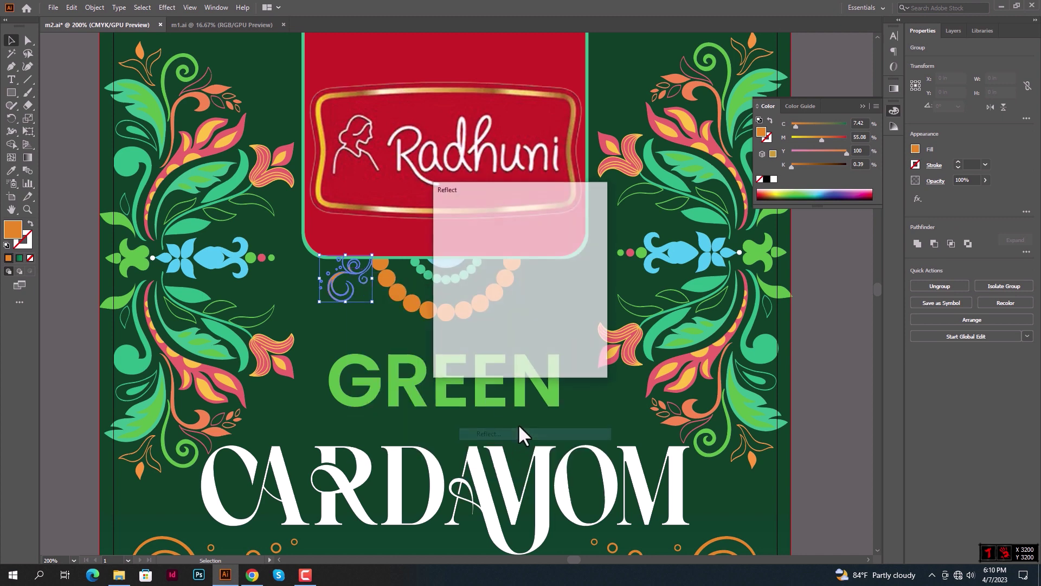
click(465, 355)
key(shift+Right)
key(shift+Right)
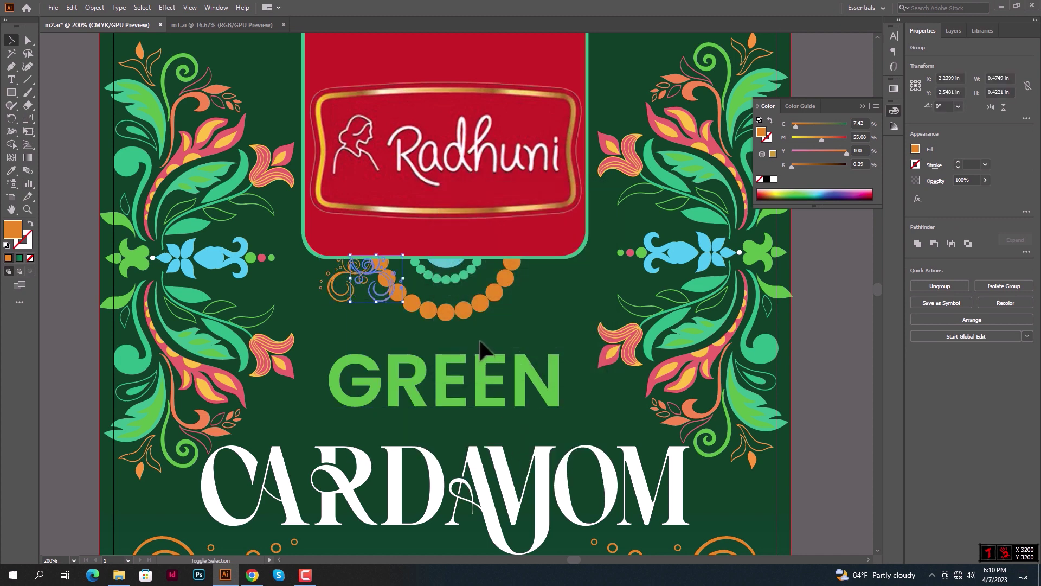
key(shift+Right)
key(shift+Right)
key(shift+Right)
key(shift+Right)
key(shift+Right)
key(shift+Right)
key(shift+Right)
key(shift+Right)
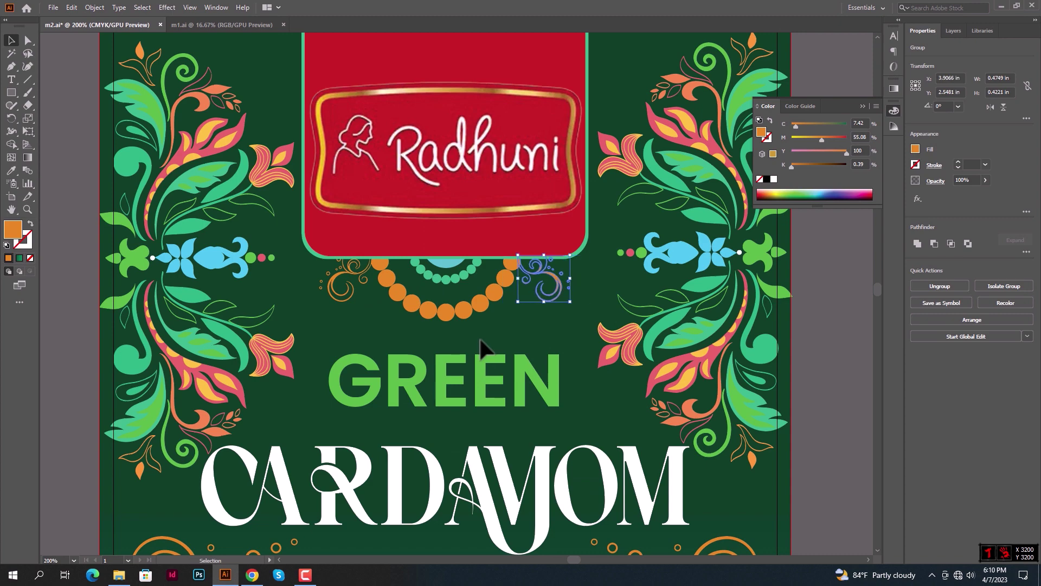
click(809, 393)
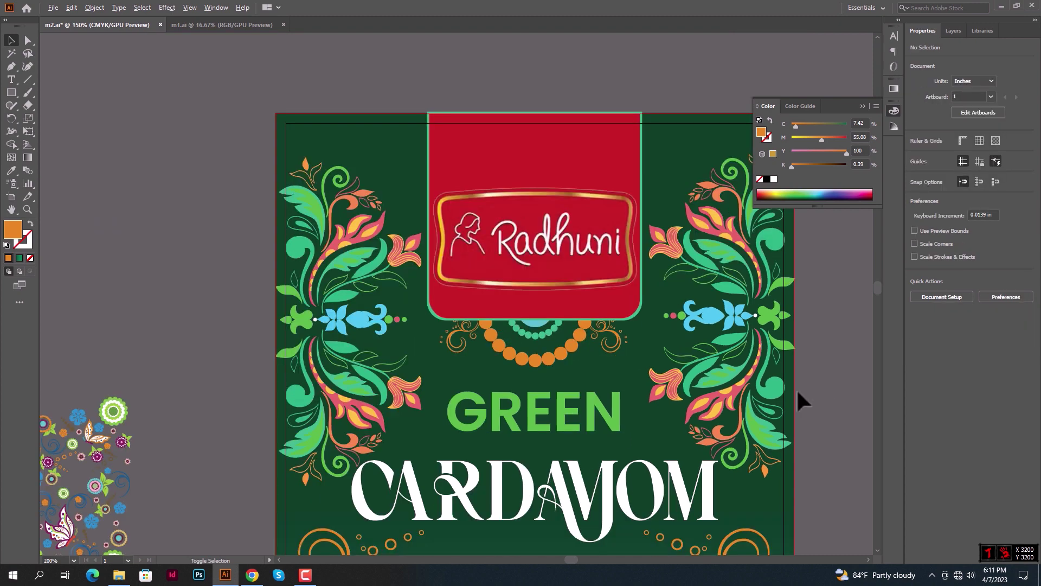
scroll(796, 388, down, 3)
scroll(561, 341, up, 1)
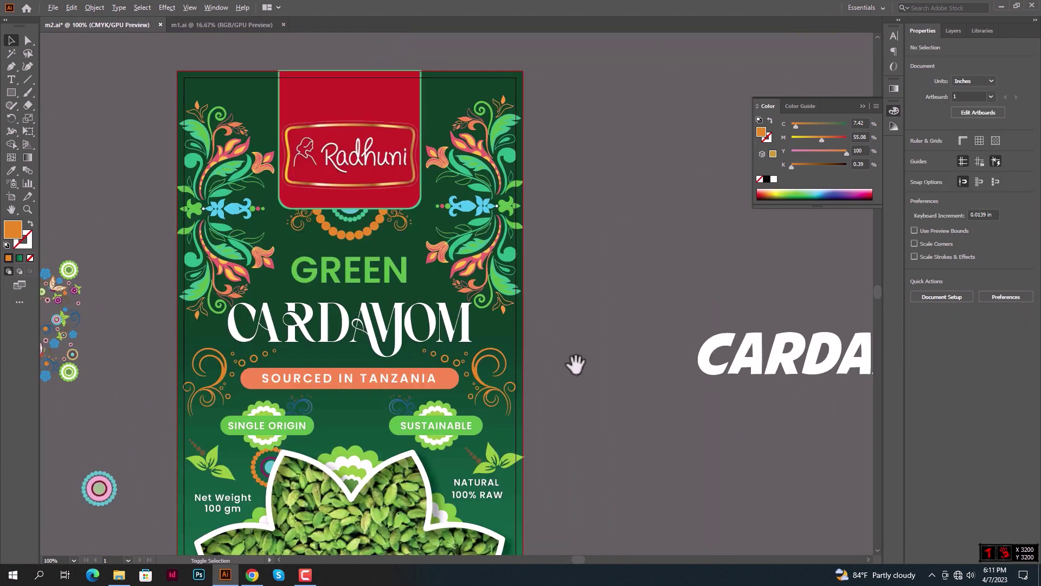
drag(574, 365, 702, 303)
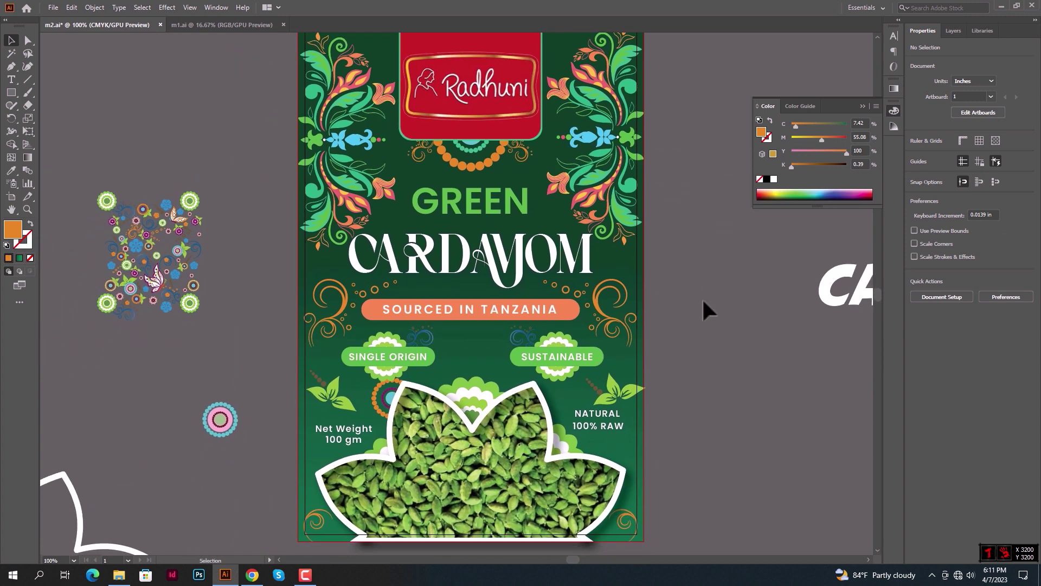